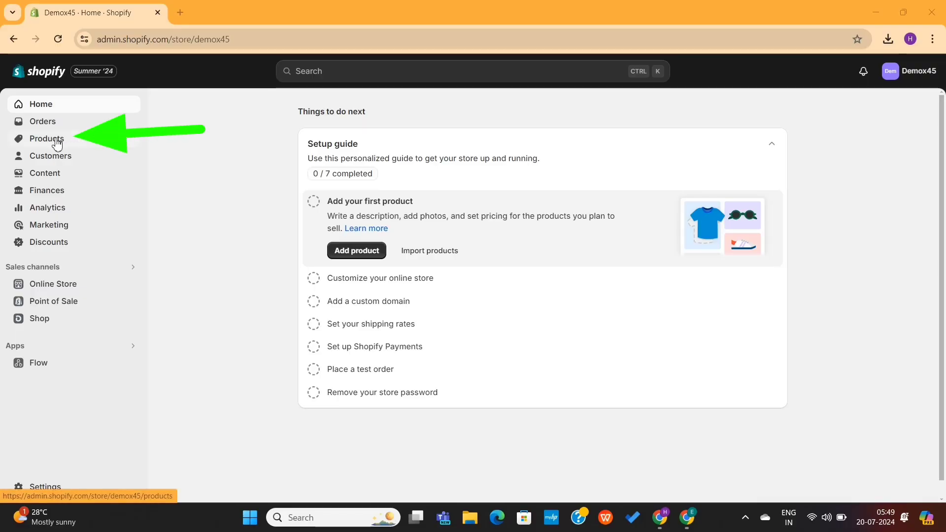
- Start a new product titled "AU NOIR STRETCH BLAZER | RYAN STONE"
{"action": "left_click", "coordinate": [75, 140]}
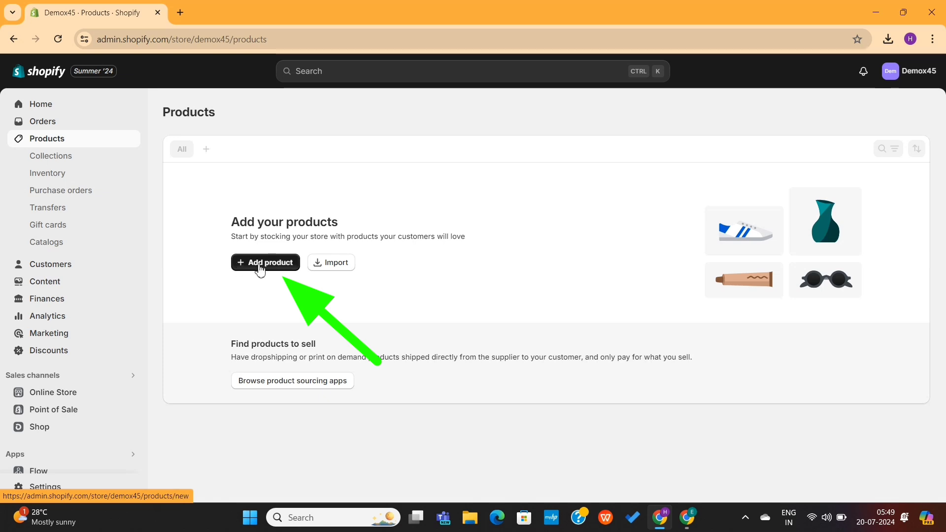
{"action": "left_click", "coordinate": [260, 266]}
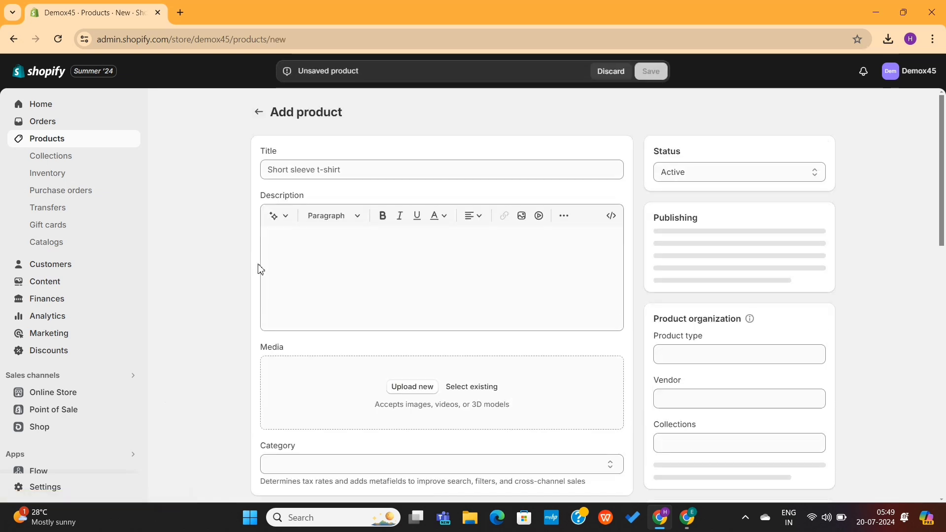
{"action": "left_click", "coordinate": [338, 168]}
{"action": "type", "text": "AU NOIR STRETCH BLAZER |"}
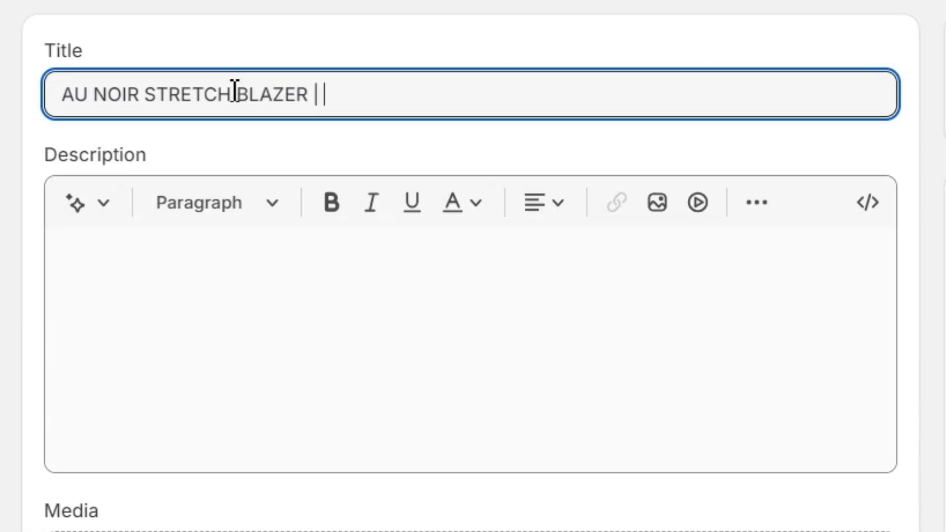
- Set up AI generation of the product description with the keywords "Stretch blazer" and a Persuasive tone
{"action": "left_click", "coordinate": [249, 276]}
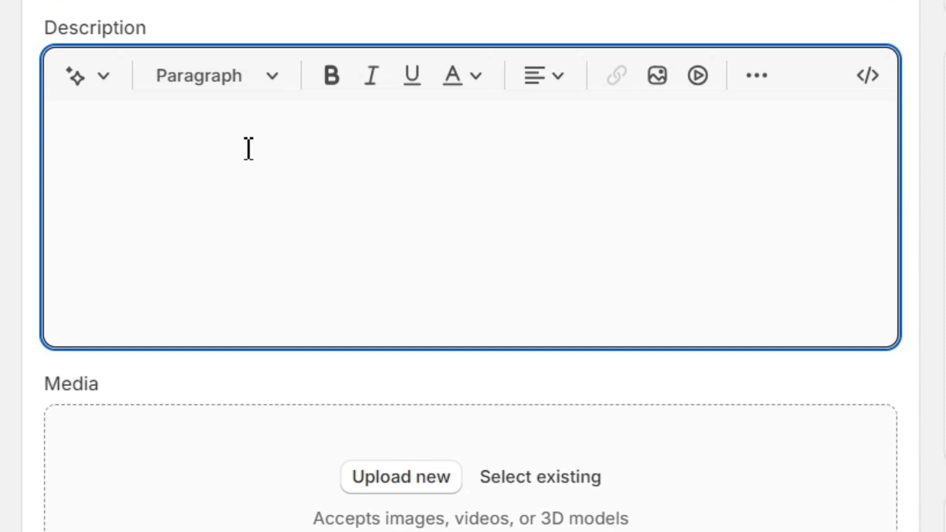
{"action": "left_click", "coordinate": [107, 79]}
{"action": "type", "text": "Stretch blazer"}
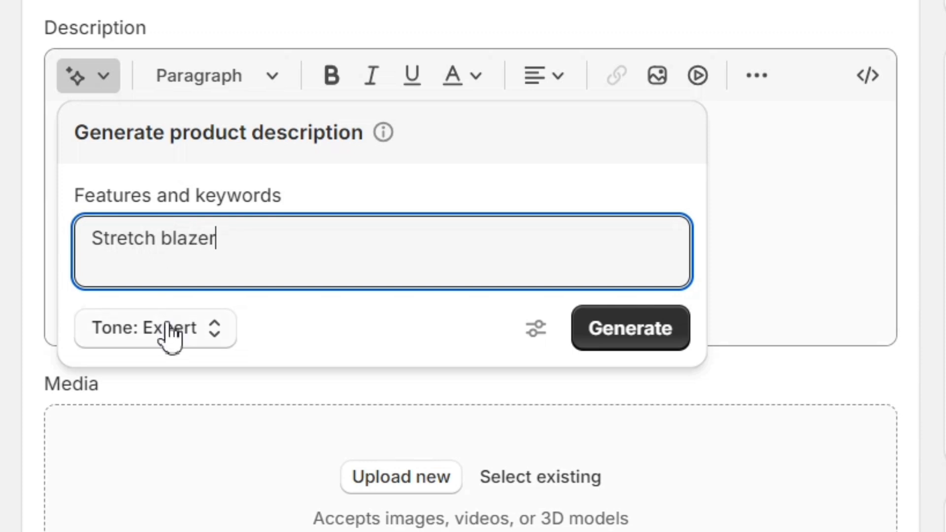
{"action": "left_click", "coordinate": [170, 339]}
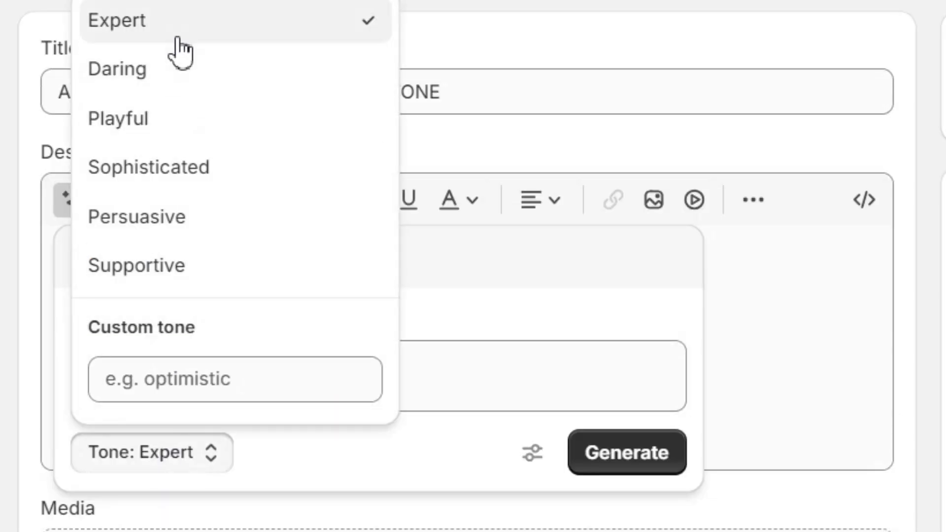
{"action": "left_click", "coordinate": [161, 236]}
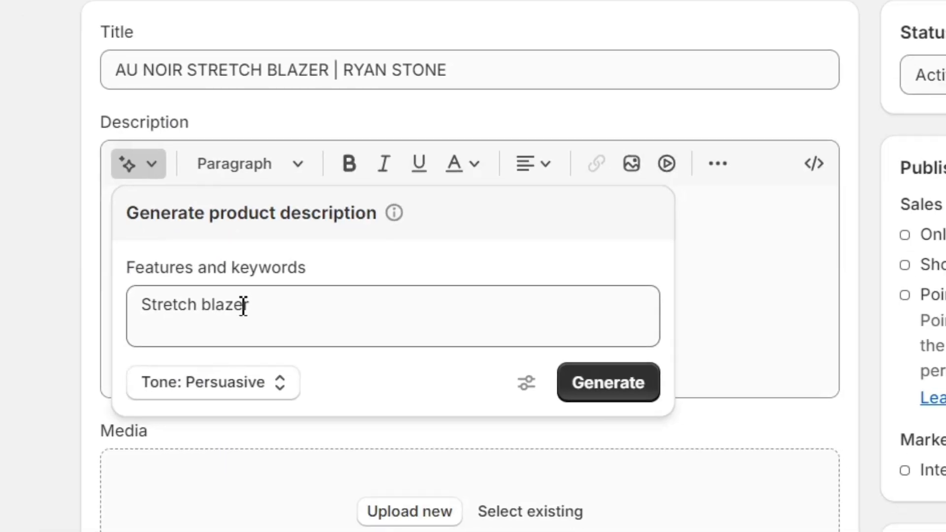
- Add the special instruction "use emojis", generate the description twice, and keep the second version
{"action": "left_click", "coordinate": [532, 452]}
{"action": "type", "text": "use emoji"}
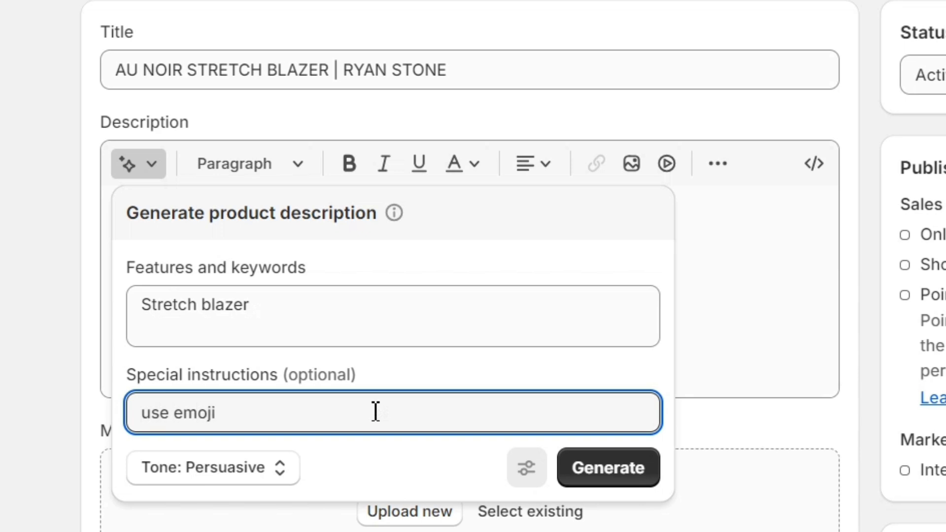
{"action": "type", "text": "s"}
{"action": "left_click", "coordinate": [607, 477]}
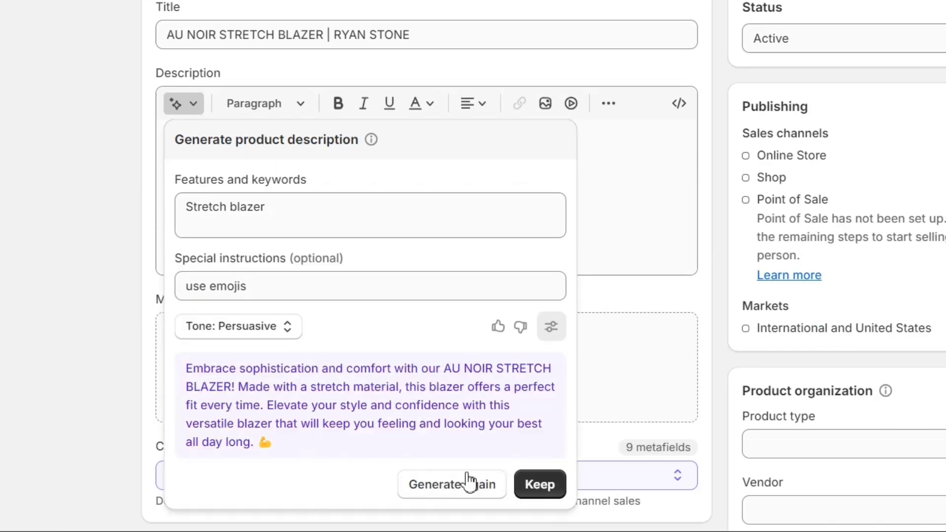
{"action": "left_click", "coordinate": [453, 484]}
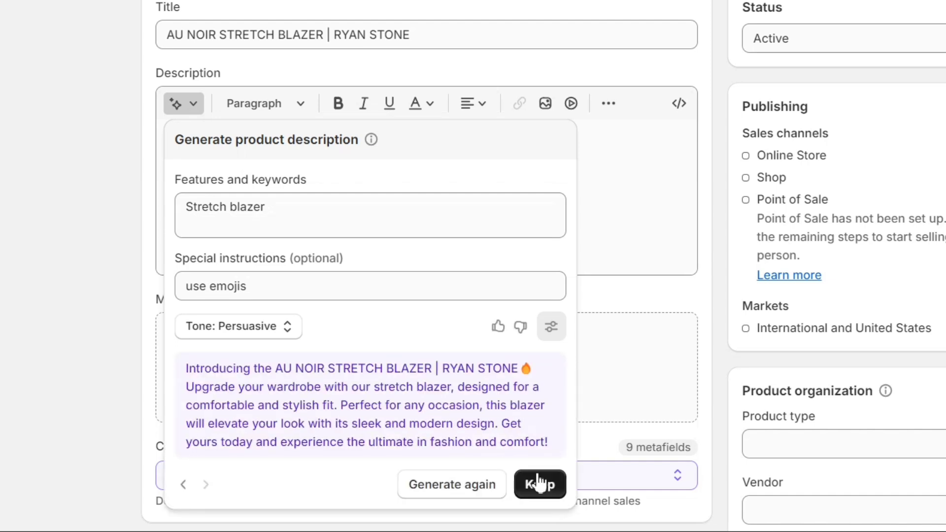
{"action": "left_click", "coordinate": [540, 484]}
- Add the bulleted details from "Spring / Summer 2024," to "Lay Flat to Dry, Don't Tumble Dry" and delete the AI-generated paragraph above them
{"action": "type", "text": "Spring / Summer 2024, American Slim Fit Embroidery Au Noir Signature Integrated handkerchief Imported Ship from Canada Machine Washable, Dry Cleaned preferred Lay Flat to Dry, Don't Tumble Dry"}
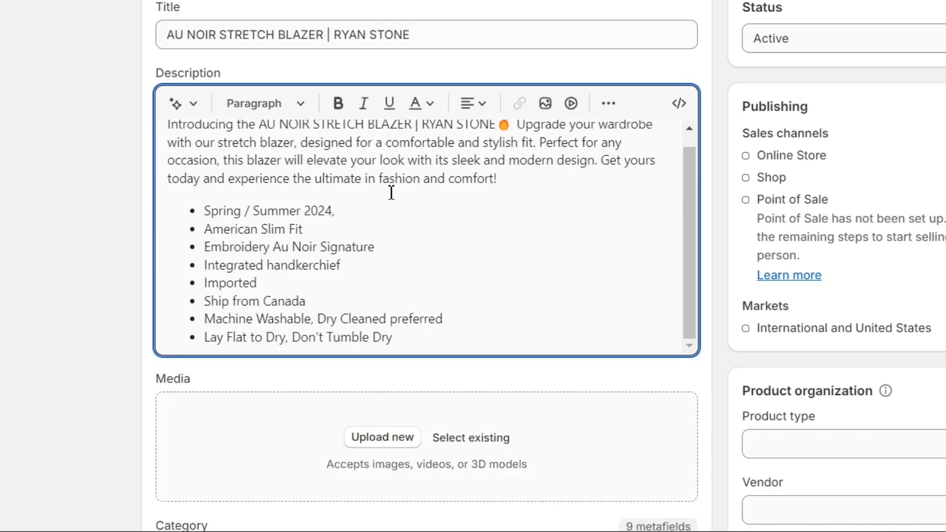
{"action": "scroll", "coordinate": [397, 210], "scroll_direction": "up", "scroll_amount": 1}
{"action": "triple_click", "coordinate": [301, 166]}
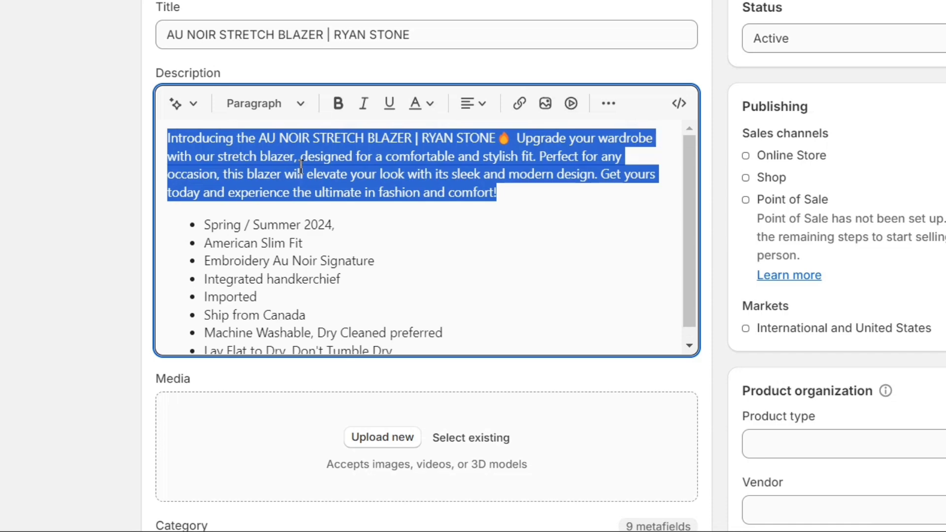
{"action": "key", "text": "BackSpace"}
{"action": "key", "text": "BackSpace"}
- Upload image11, image22 and image33 as product media and order them with image11 first and the back view last
{"action": "scroll", "coordinate": [443, 276], "scroll_direction": "down", "scroll_amount": 3}
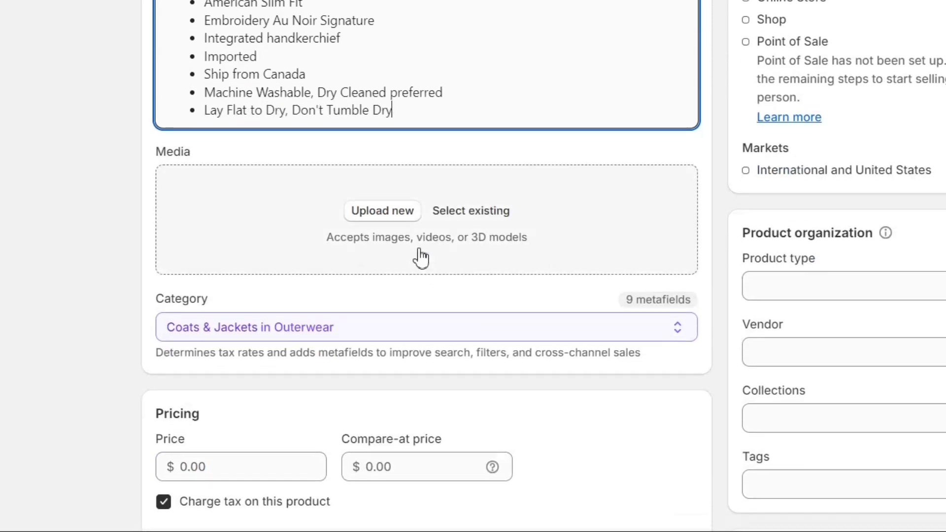
{"action": "left_click", "coordinate": [384, 213]}
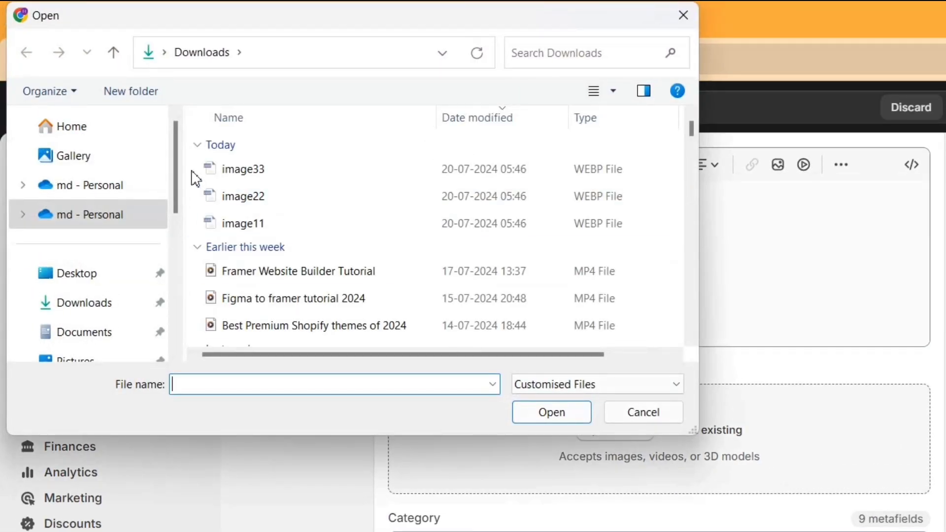
{"action": "left_click_drag", "start_coordinate": [194, 176], "coordinate": [284, 235]}
{"action": "left_click", "coordinate": [528, 412]}
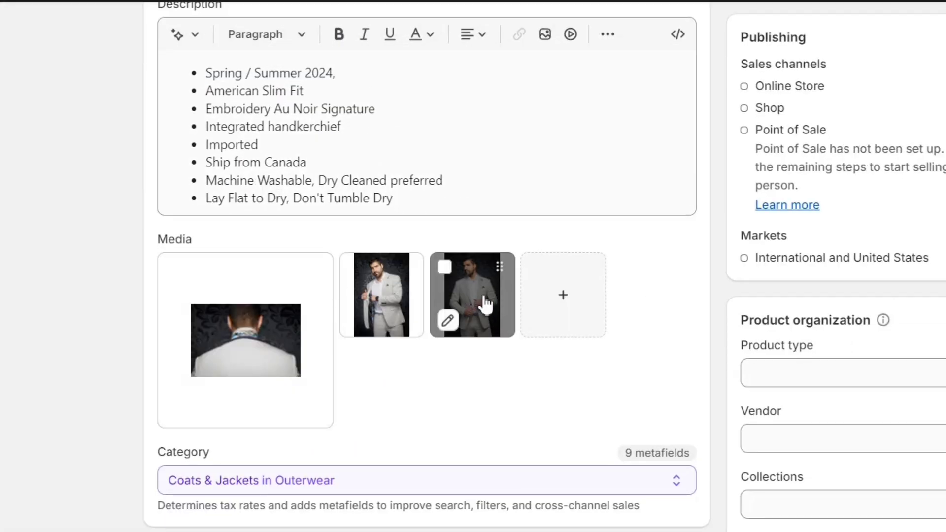
{"action": "left_click_drag", "start_coordinate": [483, 302], "coordinate": [258, 324]}
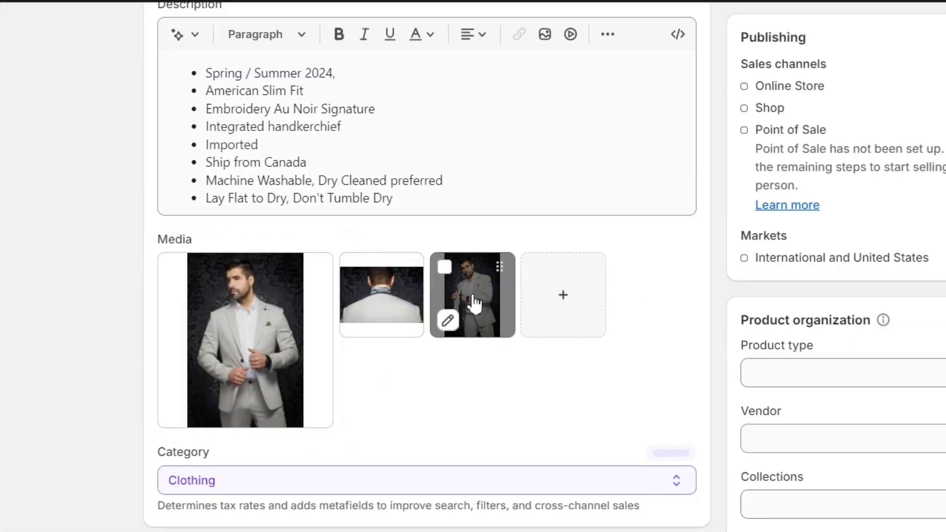
{"action": "left_click_drag", "start_coordinate": [469, 302], "coordinate": [378, 312]}
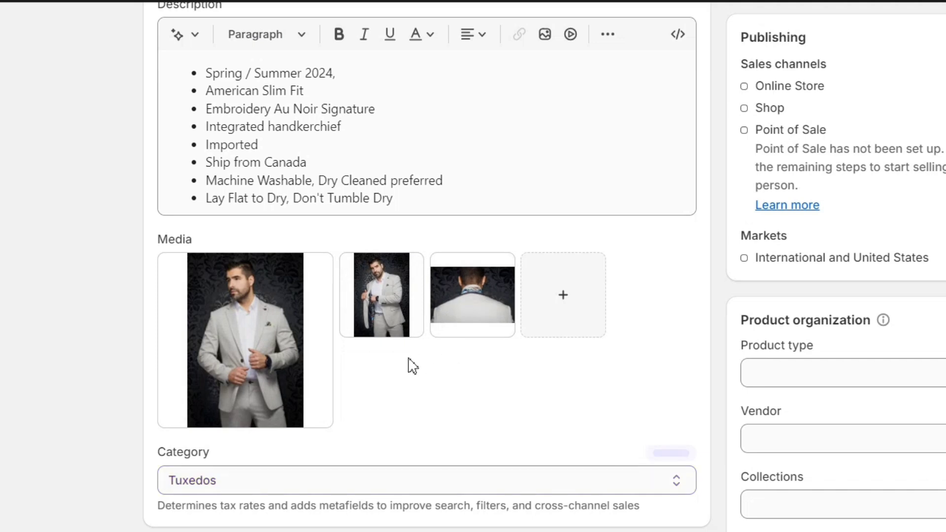
- Open the first product photo for background editing and remove its background
{"action": "left_click", "coordinate": [249, 354]}
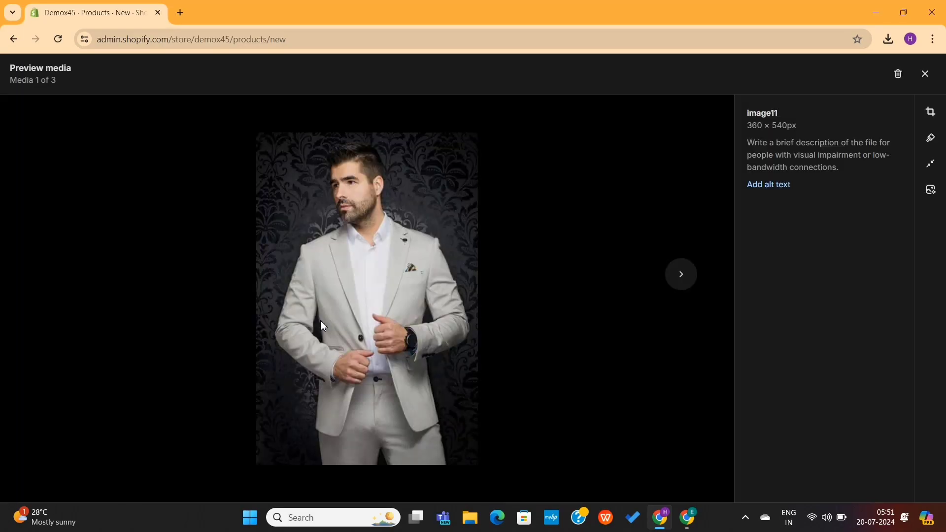
{"action": "left_click", "coordinate": [930, 191]}
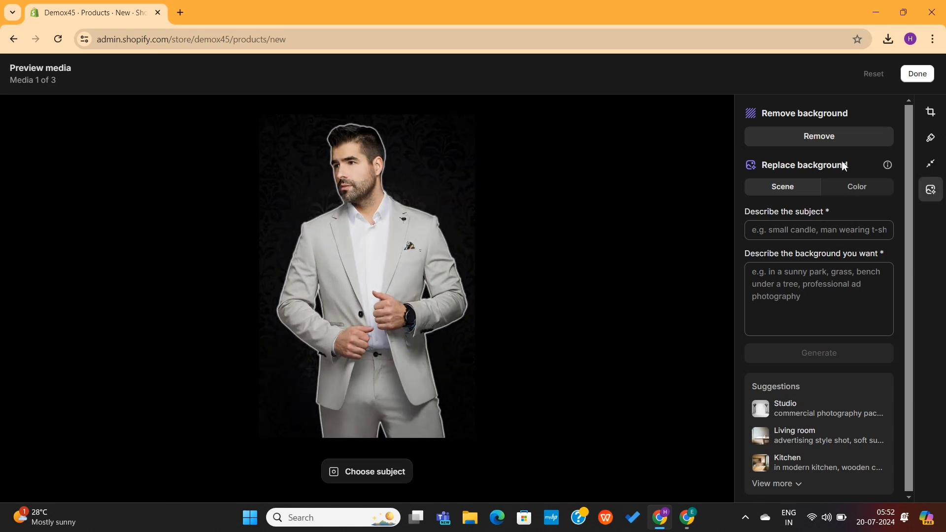
{"action": "left_click", "coordinate": [836, 142]}
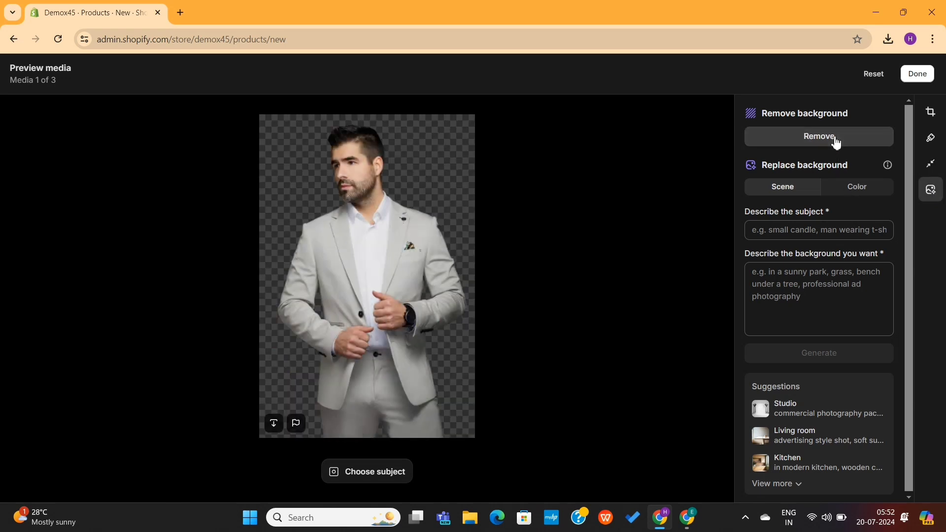
- Try solid background colors from the monochrome, dominant and complementary swatches, ending with the light blue-gray complementary color
{"action": "left_click", "coordinate": [840, 191]}
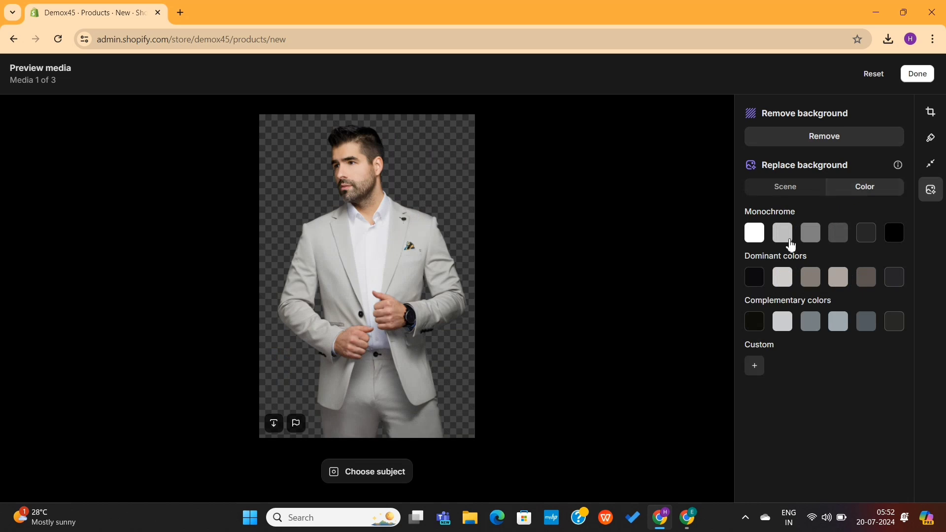
{"action": "left_click", "coordinate": [783, 241]}
{"action": "left_click", "coordinate": [784, 283]}
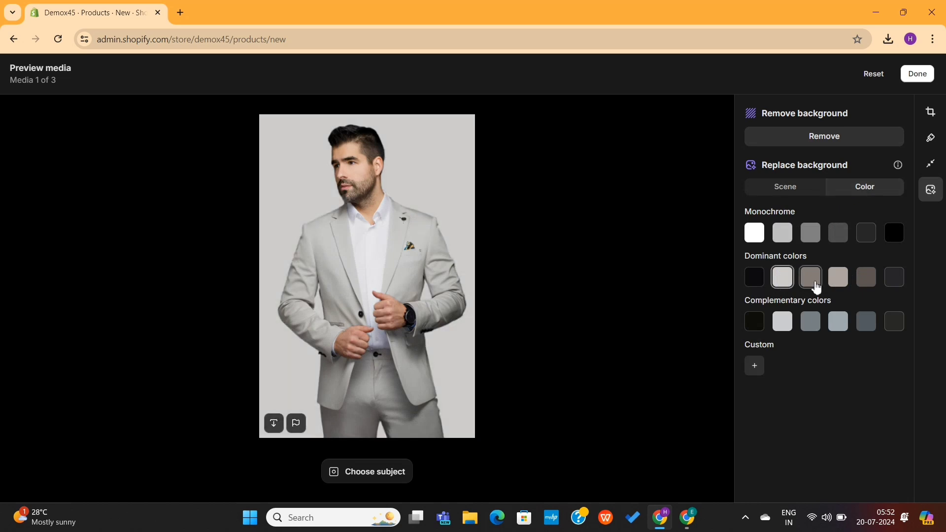
{"action": "left_click", "coordinate": [810, 278]}
{"action": "left_click", "coordinate": [838, 321]}
- Generate replacement scene backgrounds with the subject "Stretch blazer" and the suggested Studio background description
{"action": "left_click", "coordinate": [786, 192]}
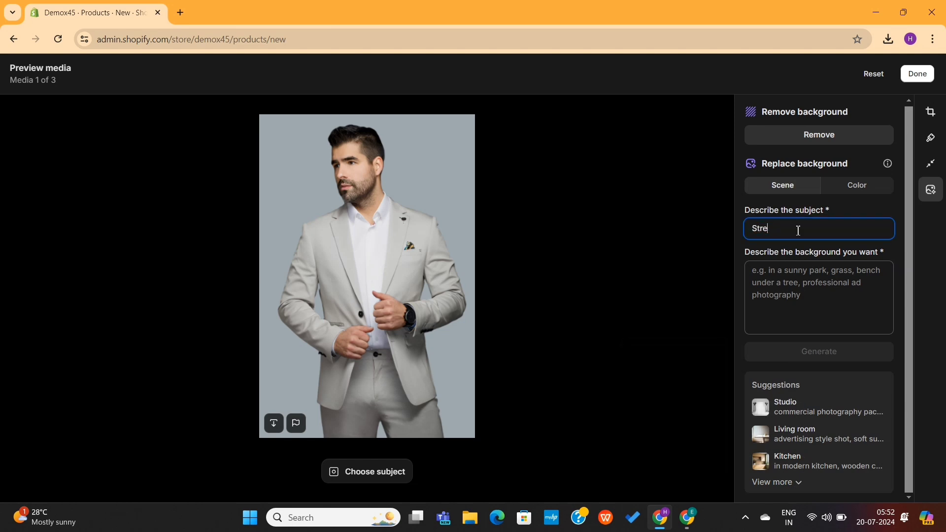
{"action": "left_click", "coordinate": [796, 277]}
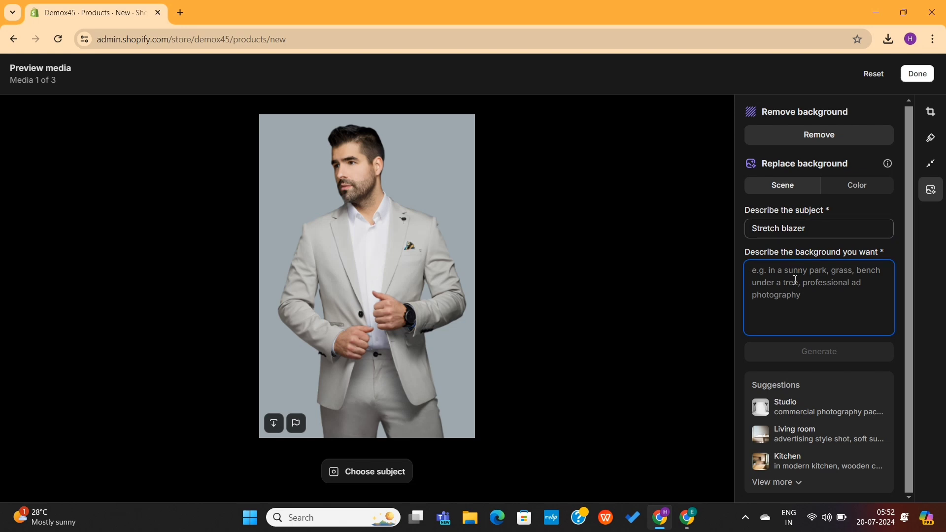
{"action": "left_click", "coordinate": [790, 412]}
{"action": "mouse_move", "coordinate": [805, 441]}
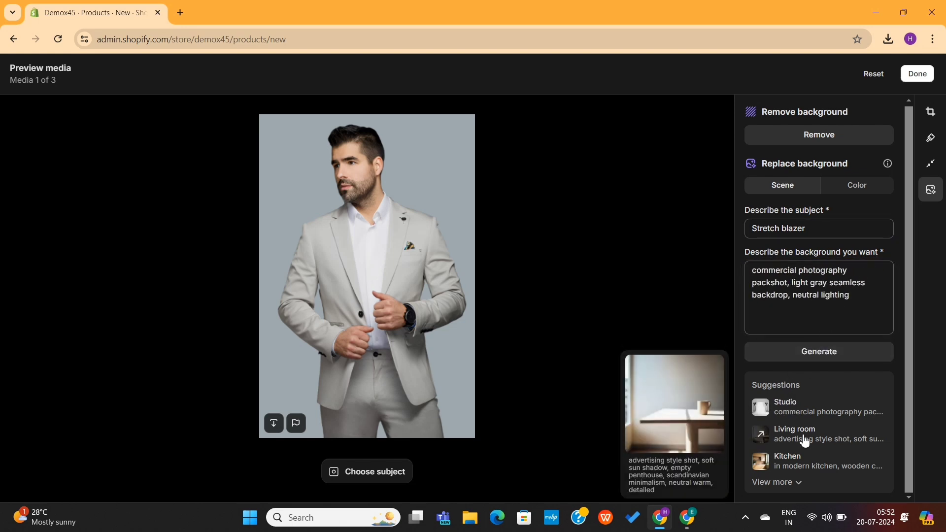
{"action": "left_click", "coordinate": [776, 482]}
{"action": "scroll", "coordinate": [813, 453], "scroll_direction": "down", "scroll_amount": 2}
{"action": "mouse_move", "coordinate": [793, 355]}
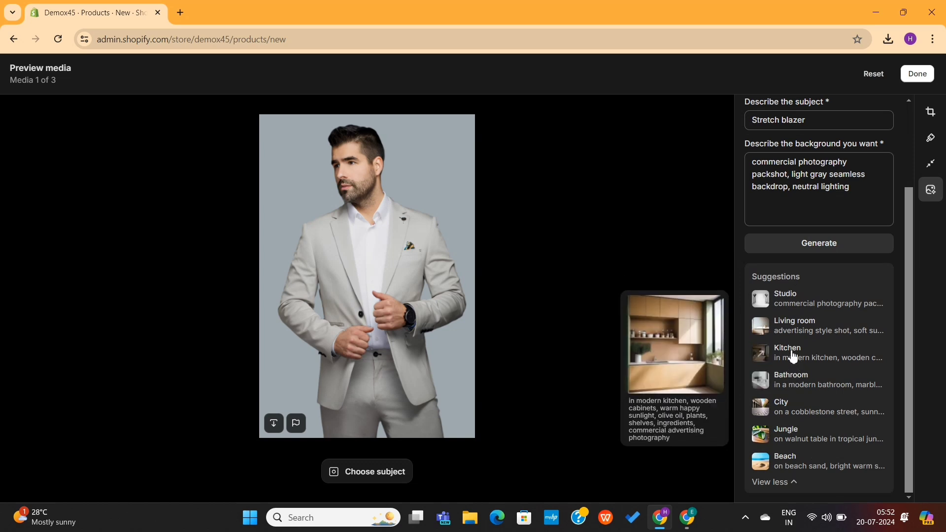
{"action": "left_click", "coordinate": [817, 242]}
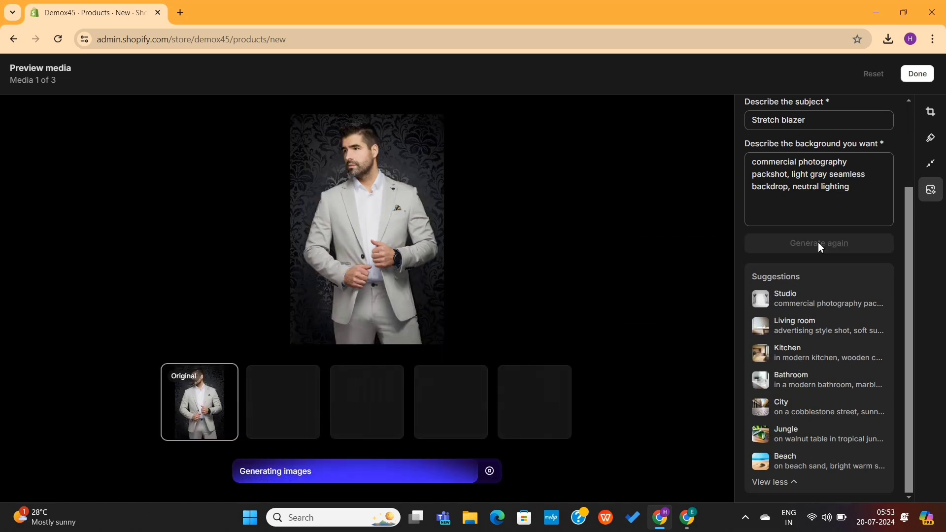
- Compare the generated studio backgrounds and apply the second generated version to the photo
{"action": "left_click", "coordinate": [453, 402]}
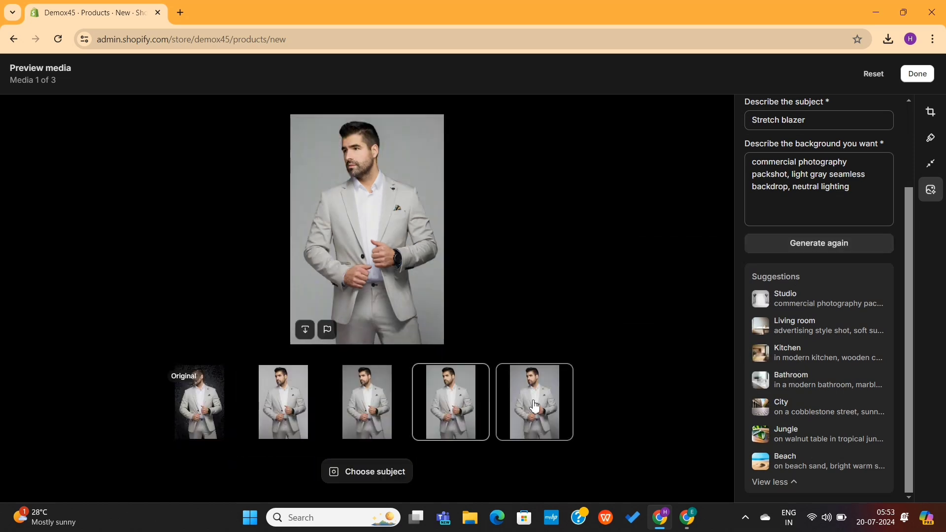
{"action": "left_click", "coordinate": [367, 402]}
{"action": "left_click", "coordinate": [283, 401]}
{"action": "left_click", "coordinate": [367, 401]}
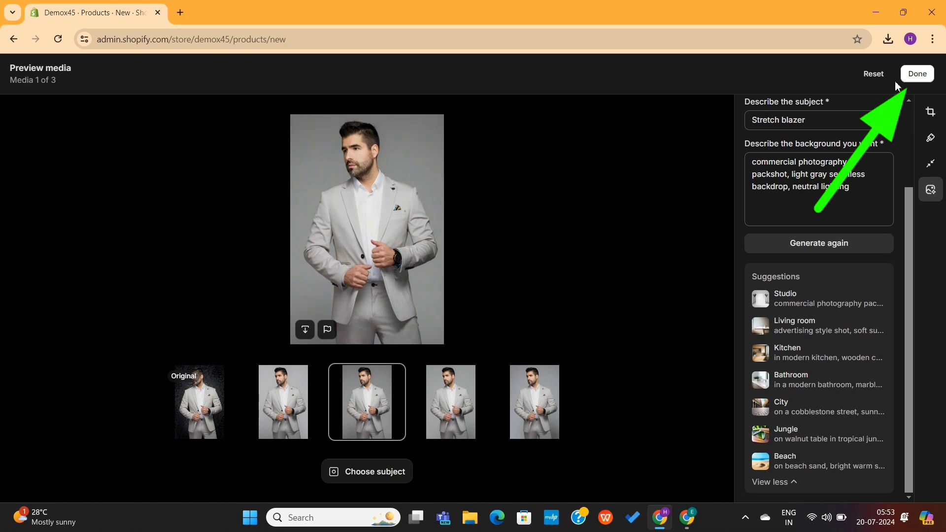
{"action": "left_click", "coordinate": [916, 74]}
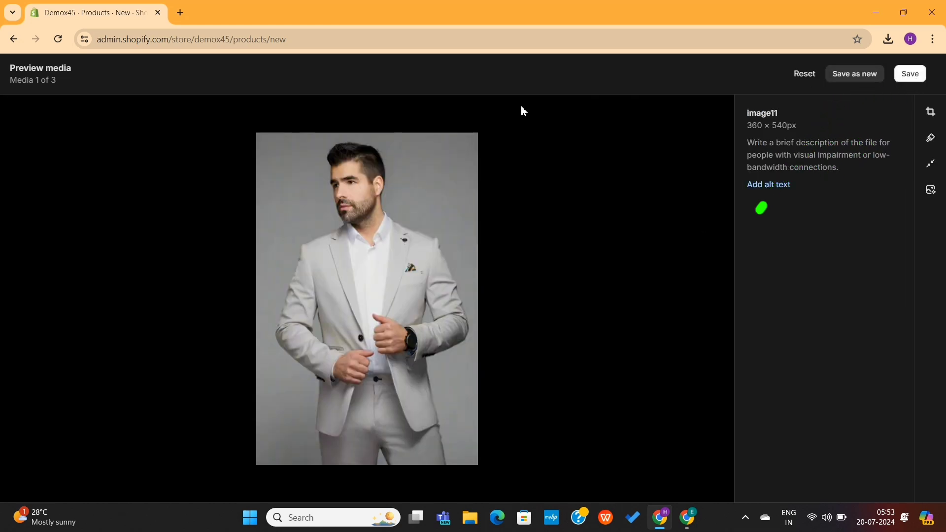
- Save the edited photo as a new image and make it the first item in the product media
{"action": "left_click", "coordinate": [876, 76]}
{"action": "left_click", "coordinate": [922, 74]}
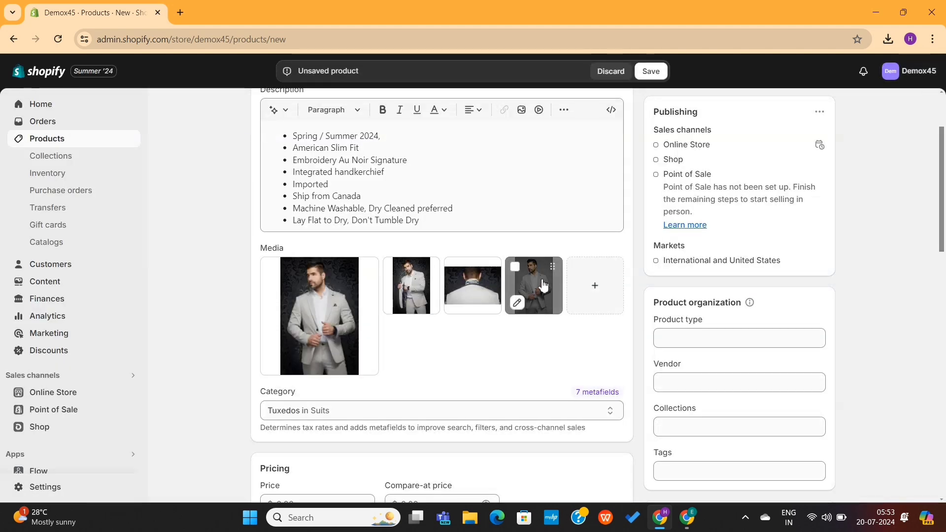
{"action": "left_click_drag", "start_coordinate": [542, 284], "coordinate": [325, 315]}
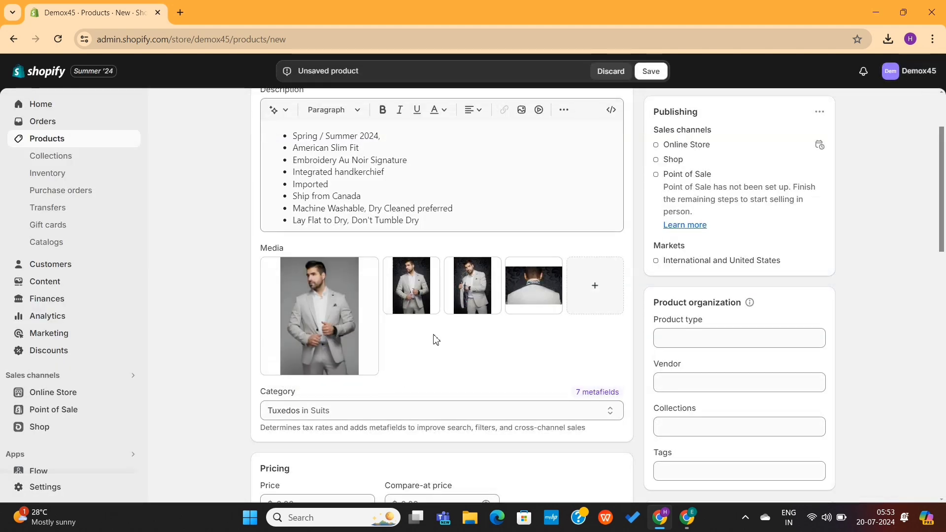
- Set the product's price to $99.00 and its compare-at price to $129
{"action": "scroll", "coordinate": [436, 340], "scroll_direction": "down", "scroll_amount": 5}
{"action": "left_click", "coordinate": [330, 262]}
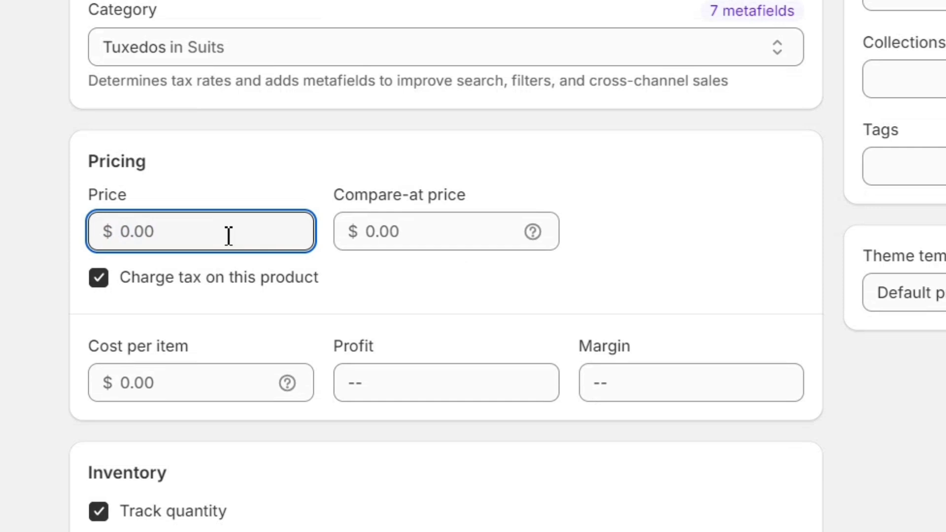
{"action": "left_click", "coordinate": [413, 232]}
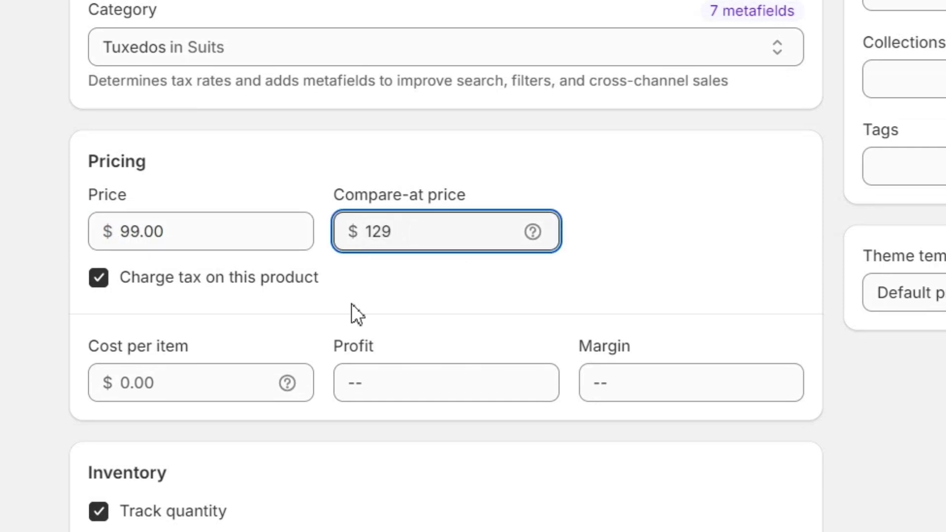
{"action": "scroll", "coordinate": [231, 476], "scroll_direction": "down", "scroll_amount": 8}
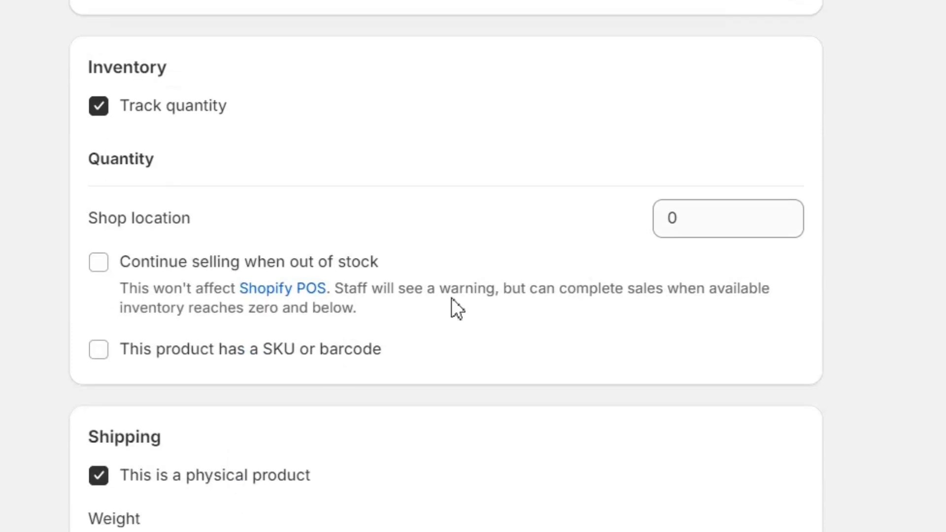
- Set the product's available stock quantity at the shop location to 50
{"action": "double_click", "coordinate": [673, 218]}
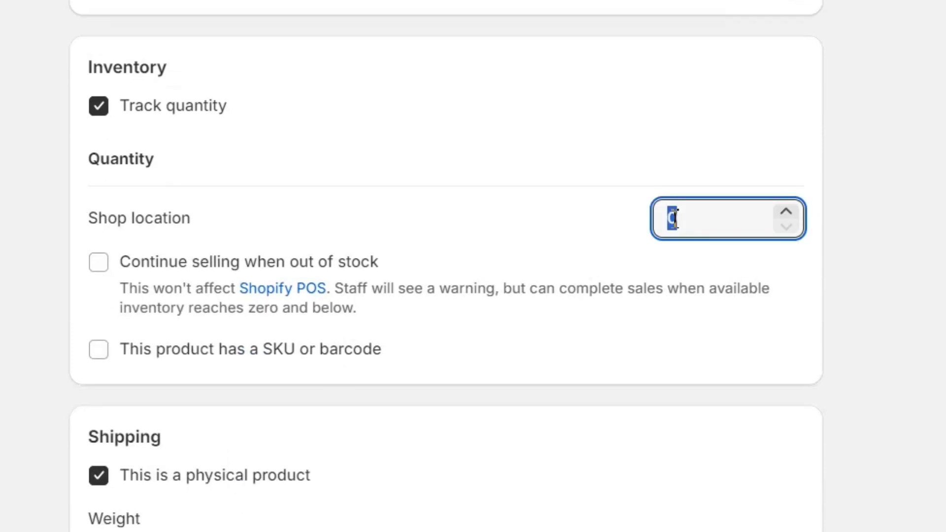
{"action": "scroll", "coordinate": [394, 406], "scroll_direction": "down", "scroll_amount": 6}
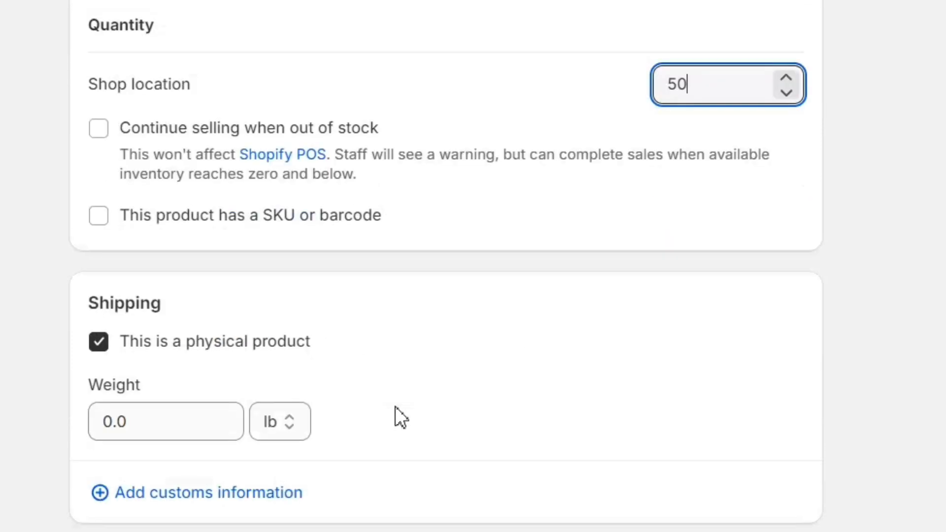
{"action": "left_click", "coordinate": [190, 238]}
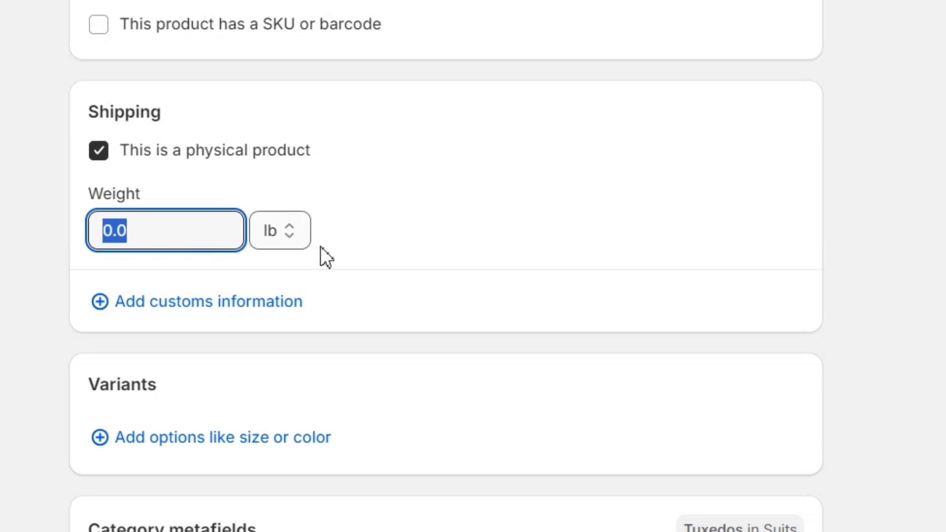
{"action": "scroll", "coordinate": [321, 246], "scroll_direction": "down", "scroll_amount": 6}
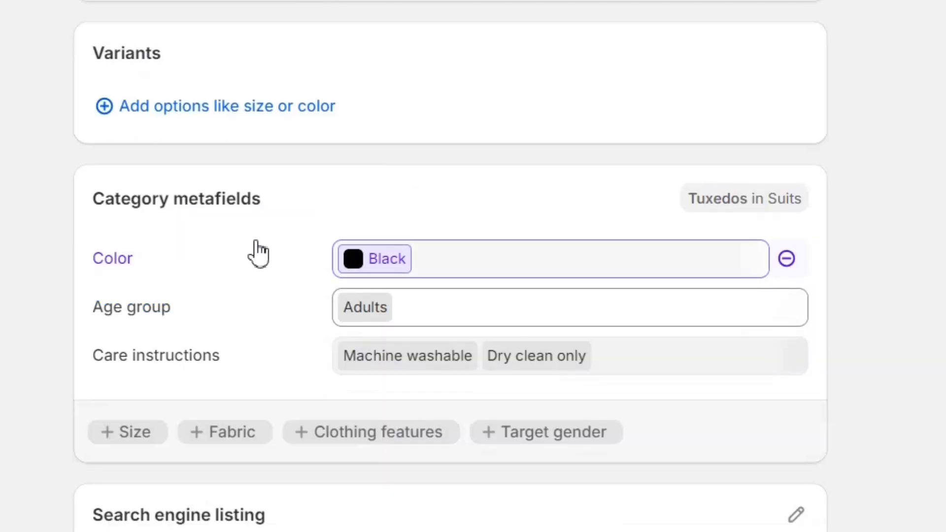
- Check which variant options are available without adding any, and save the new product
{"action": "left_click", "coordinate": [264, 104]}
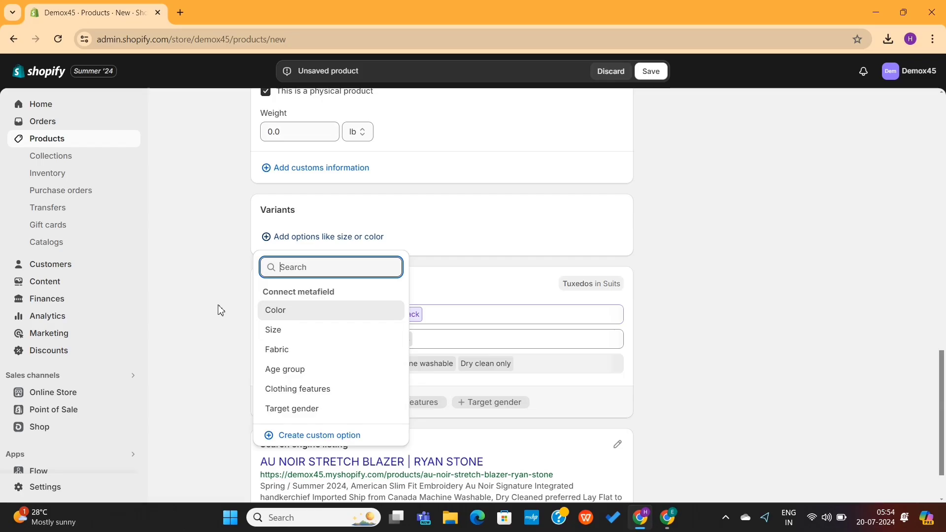
{"action": "left_click", "coordinate": [15, 248]}
{"action": "scroll", "coordinate": [617, 248], "scroll_direction": "down", "scroll_amount": 5}
{"action": "left_click", "coordinate": [650, 78]}
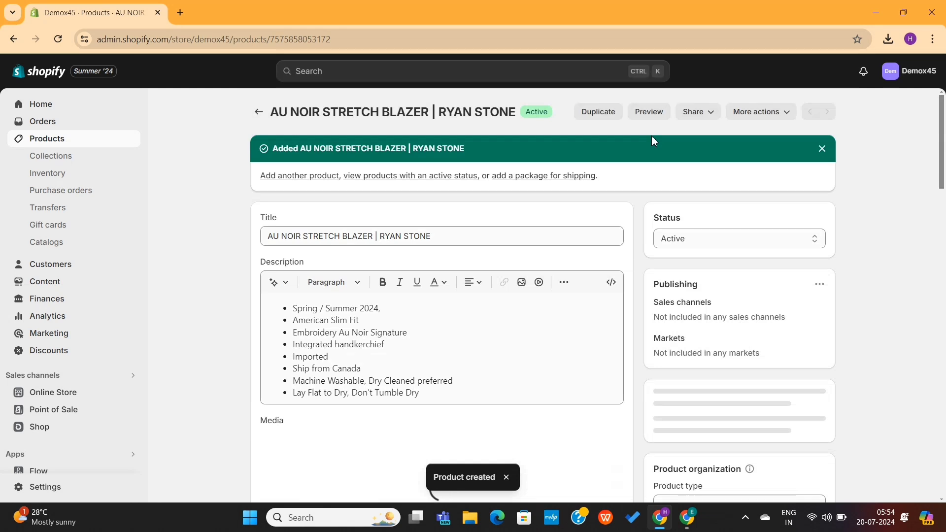
- Check the saved product's status setting, keeping it Active, and return to the product list
{"action": "left_click", "coordinate": [720, 239]}
{"action": "left_click", "coordinate": [721, 239]}
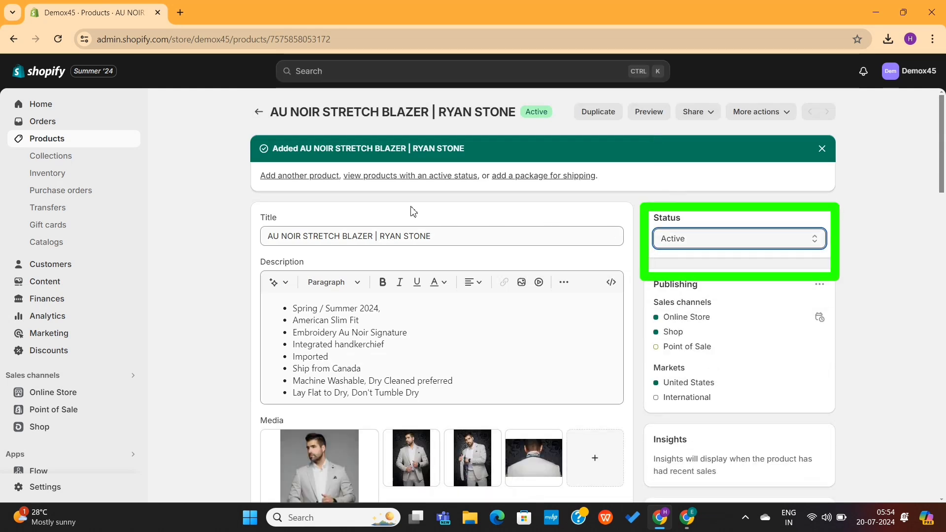
{"action": "left_click", "coordinate": [258, 113]}
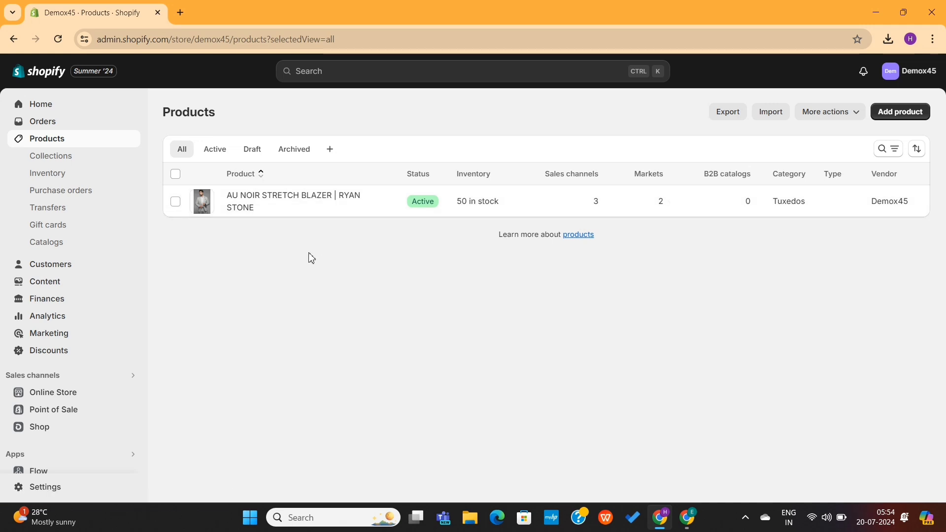
- Import products from the products_export file in the Downloads folder after reviewing the preview
{"action": "left_click", "coordinate": [771, 112]}
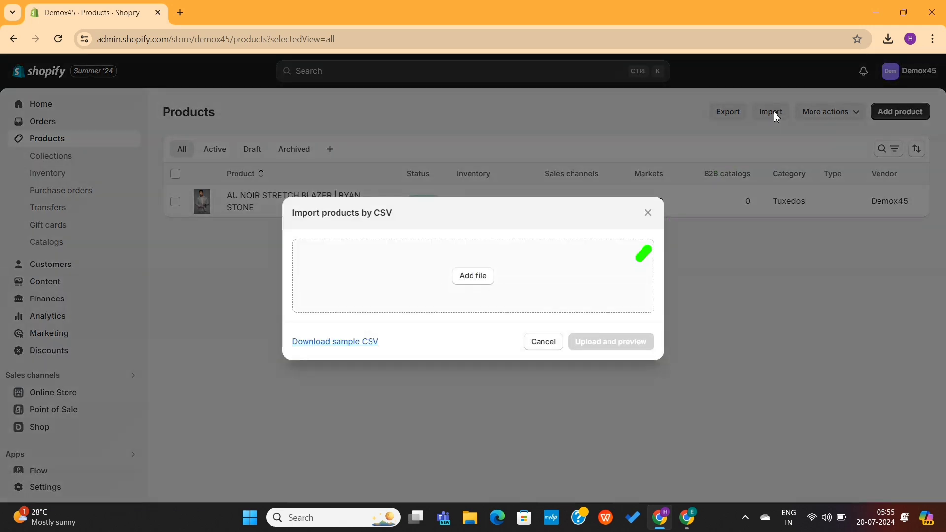
{"action": "left_click", "coordinate": [473, 276]}
{"action": "double_click", "coordinate": [240, 147]}
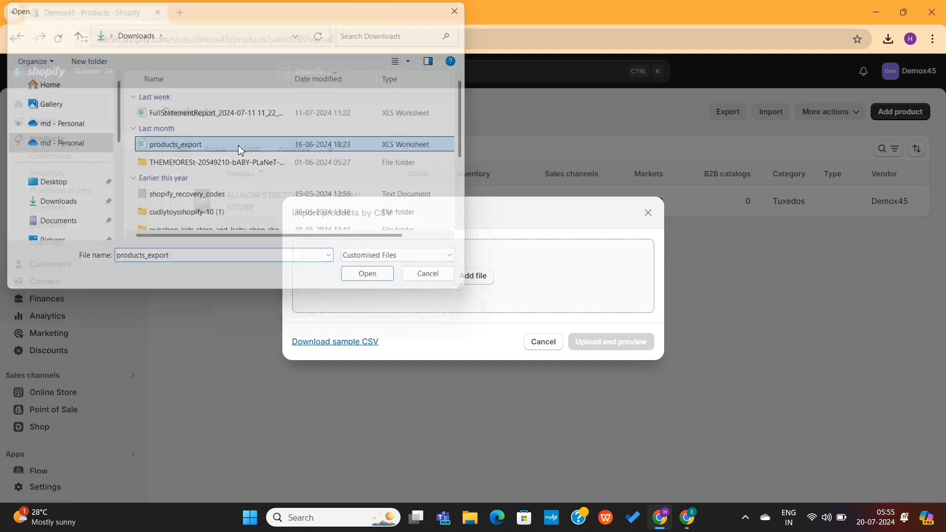
{"action": "left_click", "coordinate": [600, 358]}
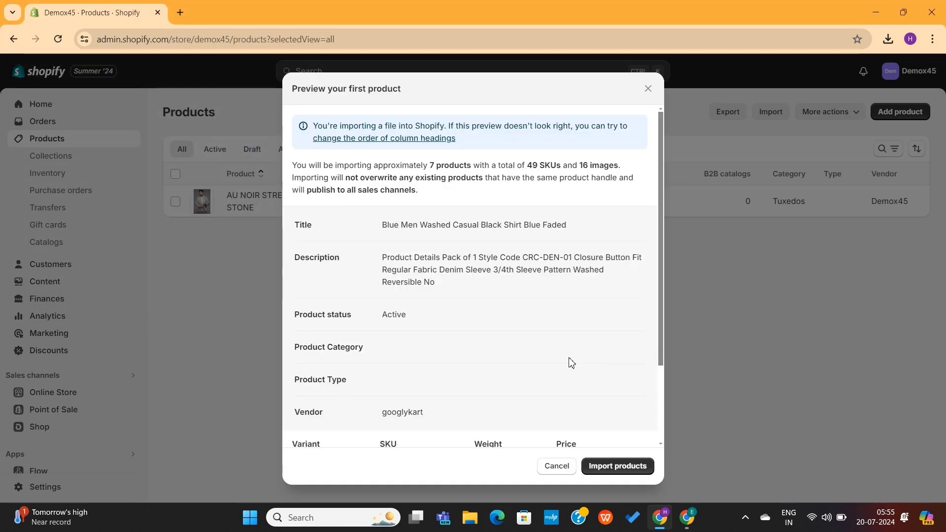
{"action": "scroll", "coordinate": [545, 365], "scroll_direction": "down", "scroll_amount": 2}
{"action": "left_click", "coordinate": [611, 465]}
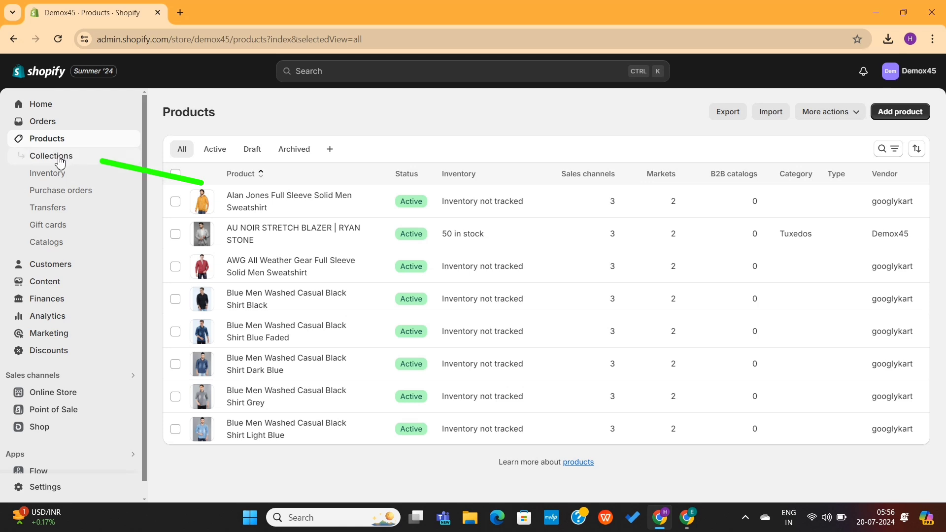
- Delete the existing Home page collection from the store's collections
{"action": "left_click", "coordinate": [59, 156]}
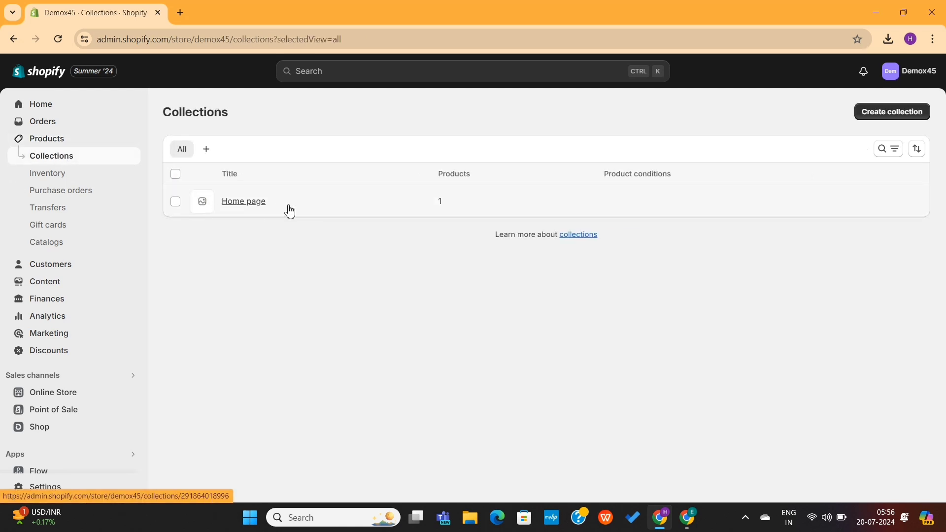
{"action": "left_click", "coordinate": [175, 201]}
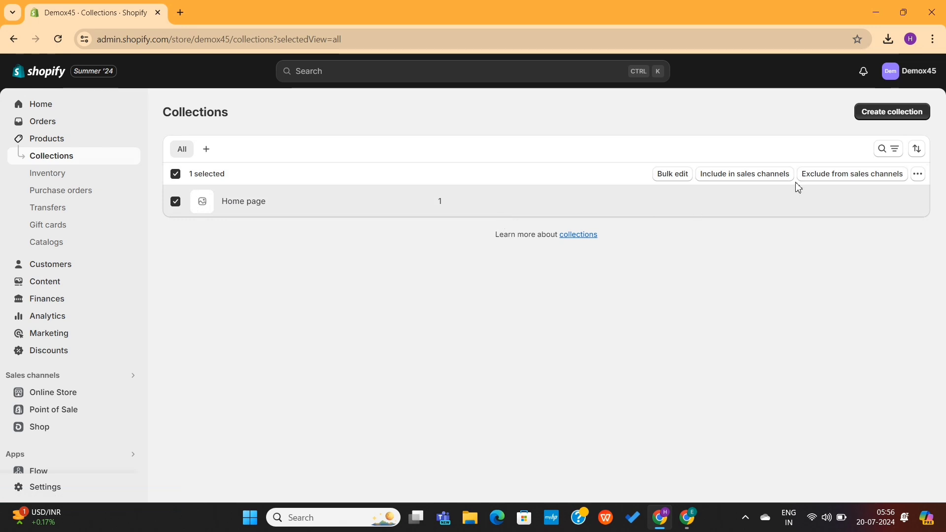
{"action": "left_click", "coordinate": [917, 174]}
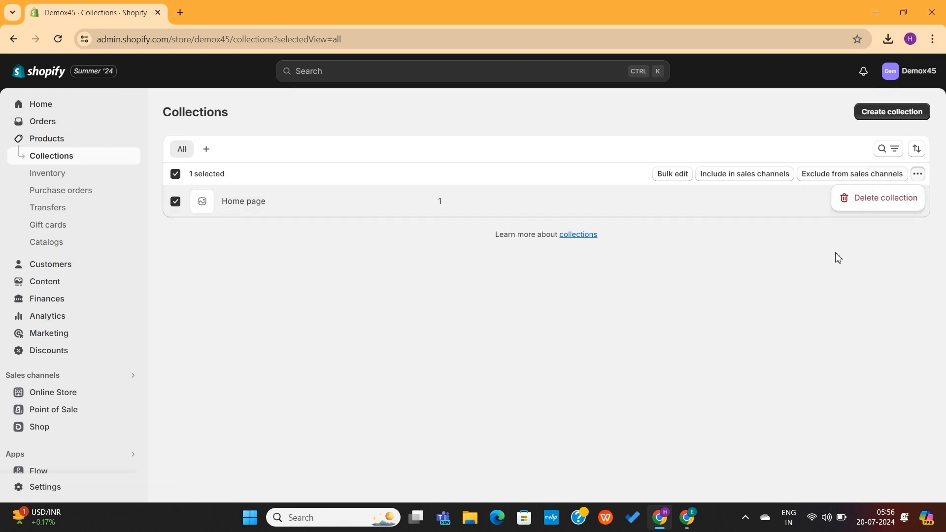
{"action": "left_click", "coordinate": [875, 206]}
{"action": "left_click", "coordinate": [648, 310]}
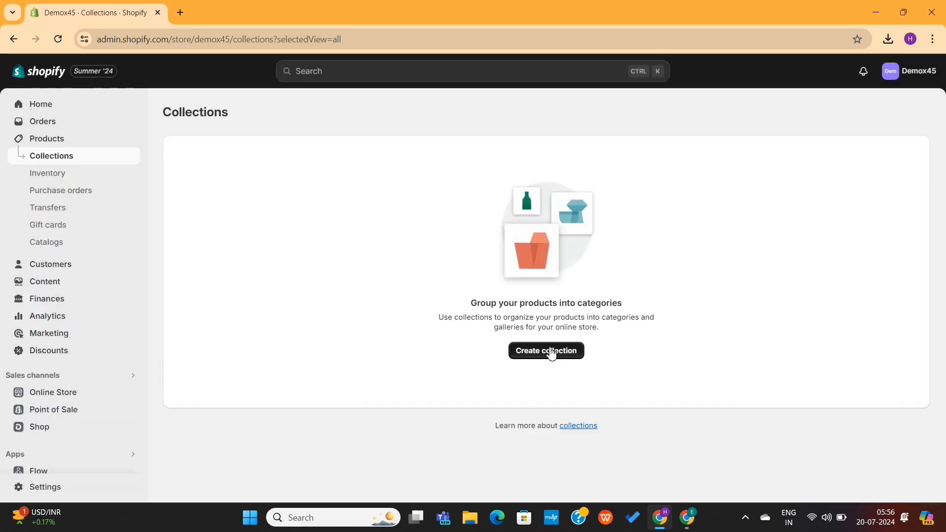
- Create and save a manual collection titled Shirts with an empty description
{"action": "left_click", "coordinate": [547, 350]}
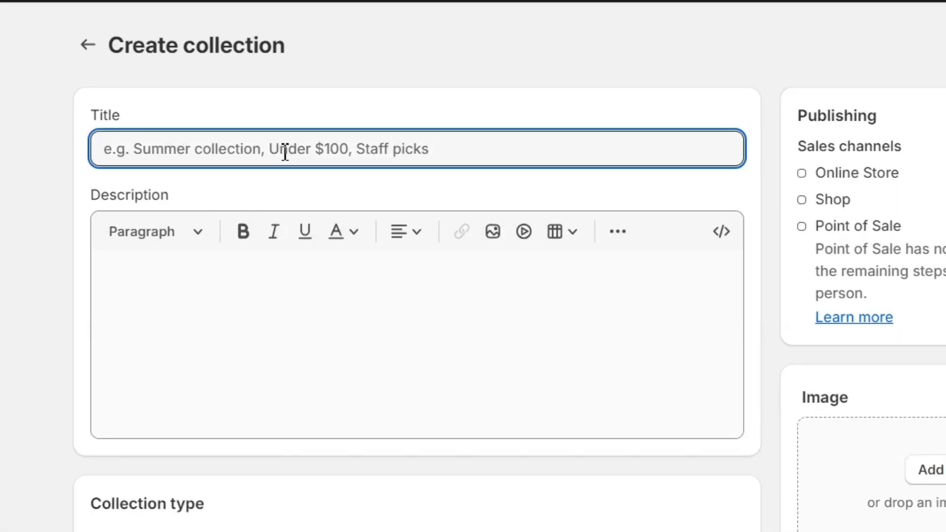
{"action": "type", "text": "Shirts"}
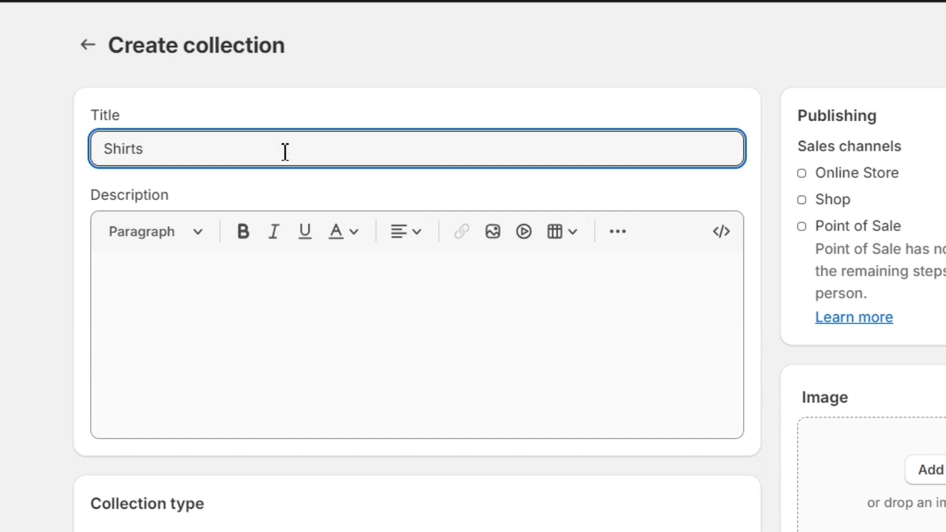
{"action": "left_click", "coordinate": [279, 336]}
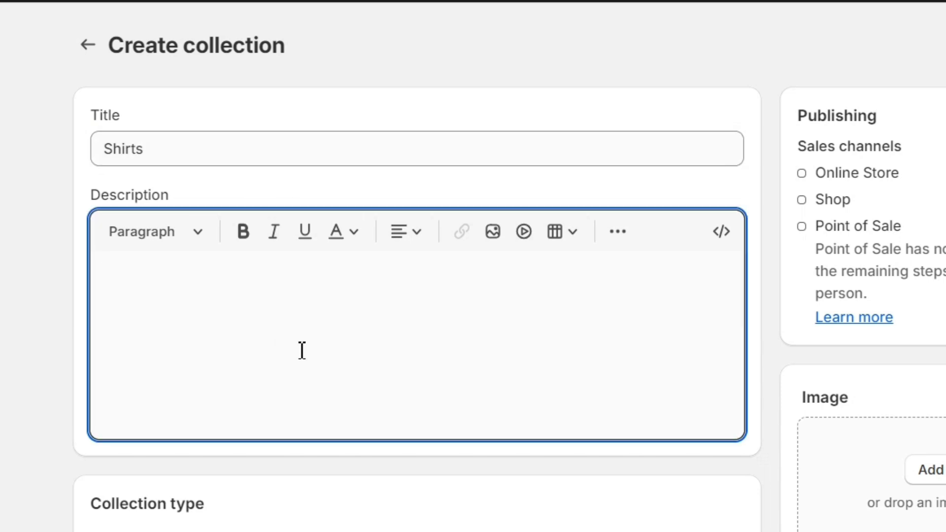
{"action": "scroll", "coordinate": [302, 350], "scroll_direction": "down", "scroll_amount": 5}
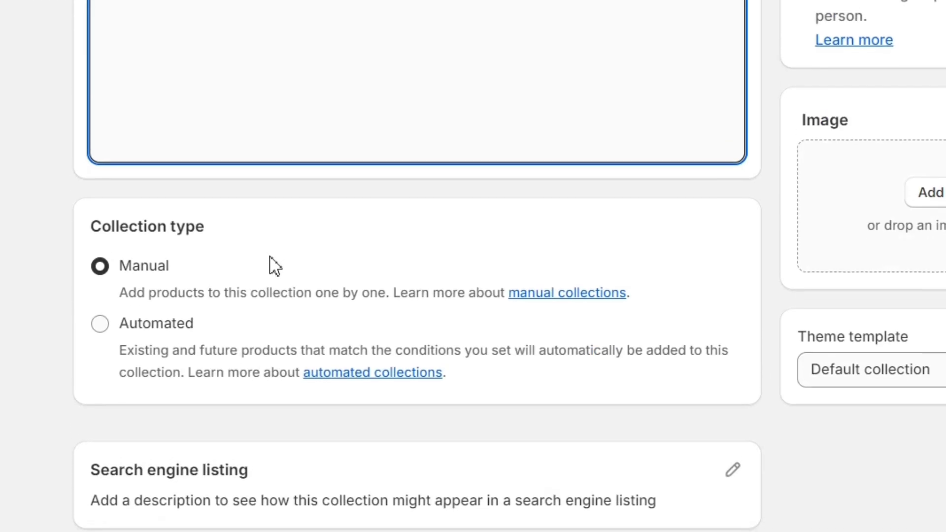
{"action": "scroll", "coordinate": [660, 17], "scroll_direction": "up", "scroll_amount": 7}
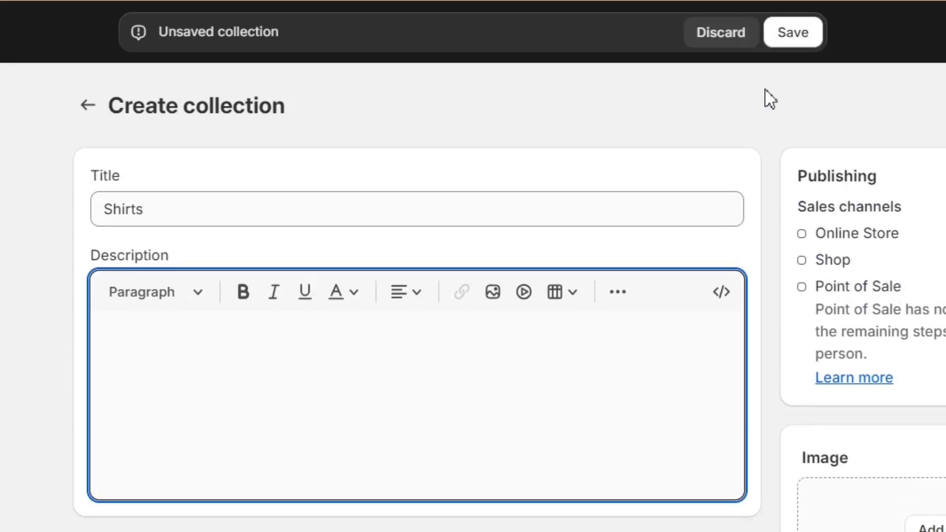
{"action": "left_click", "coordinate": [789, 41]}
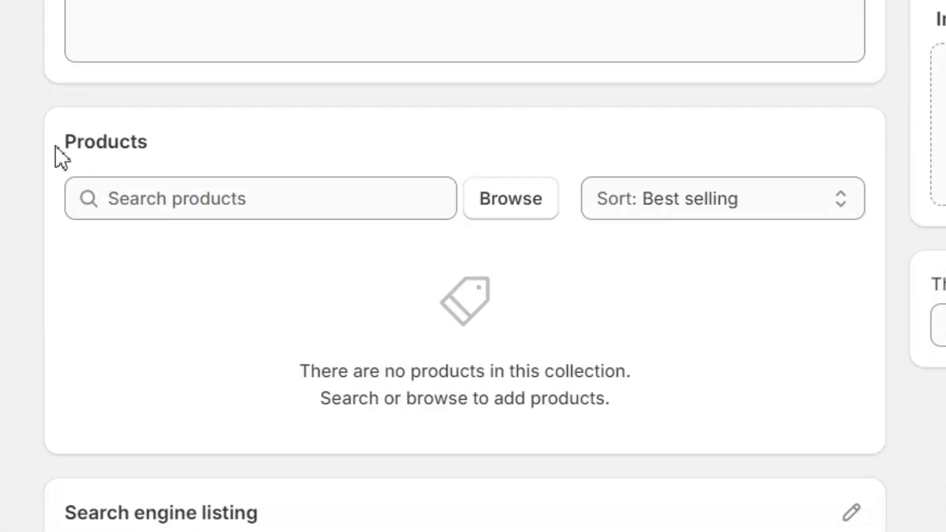
- Browse the products for the Shirts collection and select all five Blue Men Washed Casual Black Shirt items
{"action": "left_click_drag", "start_coordinate": [55, 146], "coordinate": [249, 139]}
{"action": "left_click", "coordinate": [249, 139]}
{"action": "left_click", "coordinate": [508, 205]}
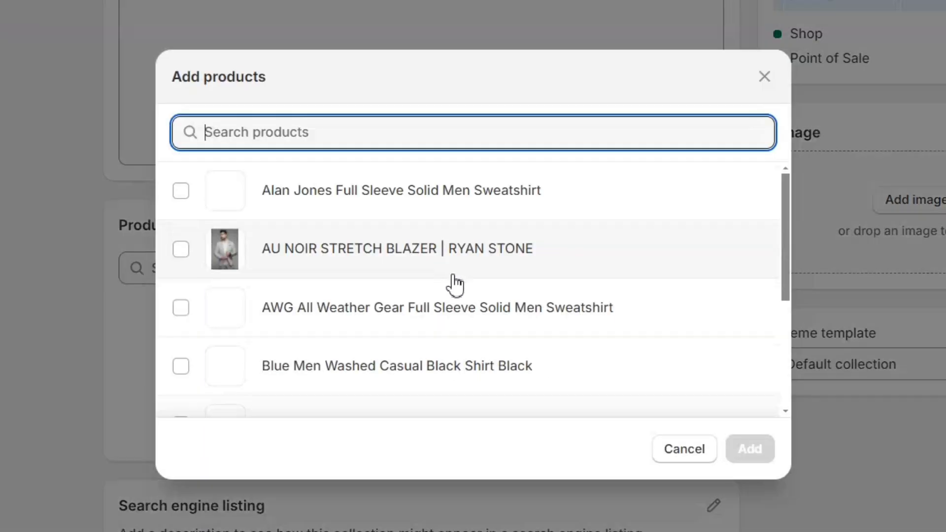
{"action": "scroll", "coordinate": [237, 295], "scroll_direction": "down", "scroll_amount": 5}
{"action": "left_click", "coordinate": [180, 389]}
{"action": "left_click", "coordinate": [180, 329]}
{"action": "left_click", "coordinate": [180, 271]}
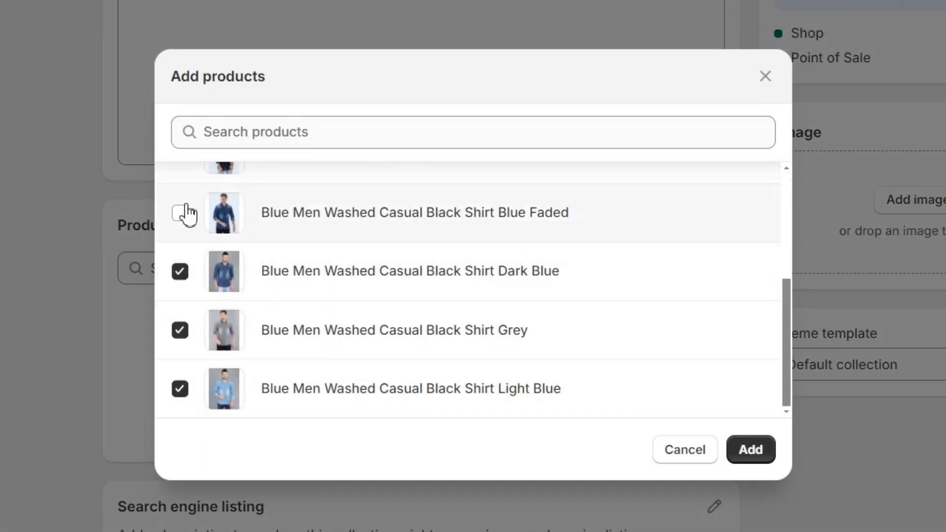
{"action": "left_click", "coordinate": [184, 210]}
{"action": "scroll", "coordinate": [183, 230], "scroll_direction": "up", "scroll_amount": 1}
{"action": "left_click", "coordinate": [181, 215]}
{"action": "scroll", "coordinate": [246, 220], "scroll_direction": "down", "scroll_amount": 1}
{"action": "scroll", "coordinate": [246, 220], "scroll_direction": "up", "scroll_amount": 2}
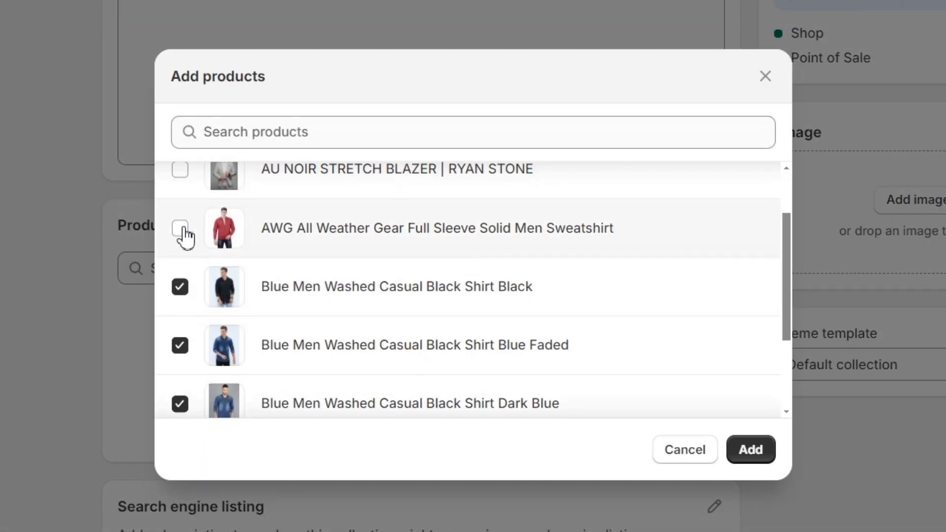
{"action": "scroll", "coordinate": [335, 261], "scroll_direction": "up", "scroll_amount": 1}
{"action": "left_click", "coordinate": [182, 192]}
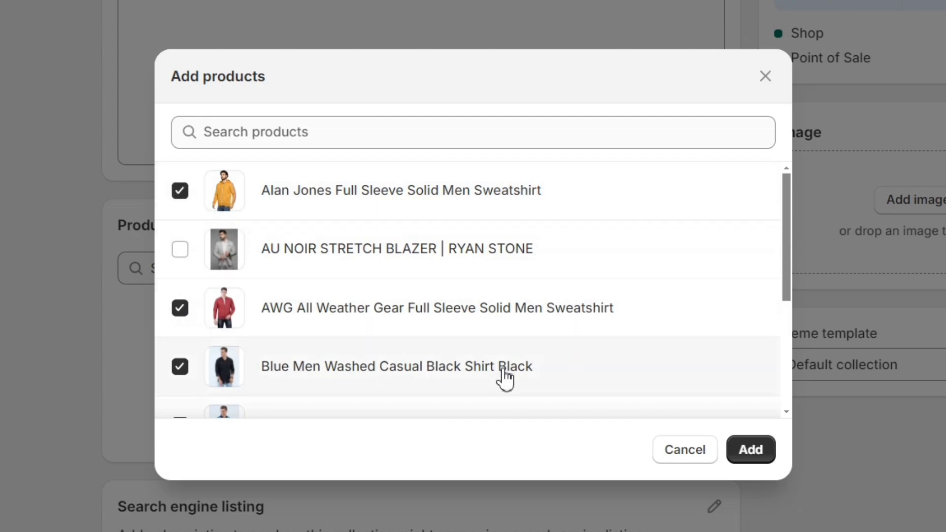
- Add the five selected shirts to the Shirts collection and return to the collection list
{"action": "left_click", "coordinate": [750, 449]}
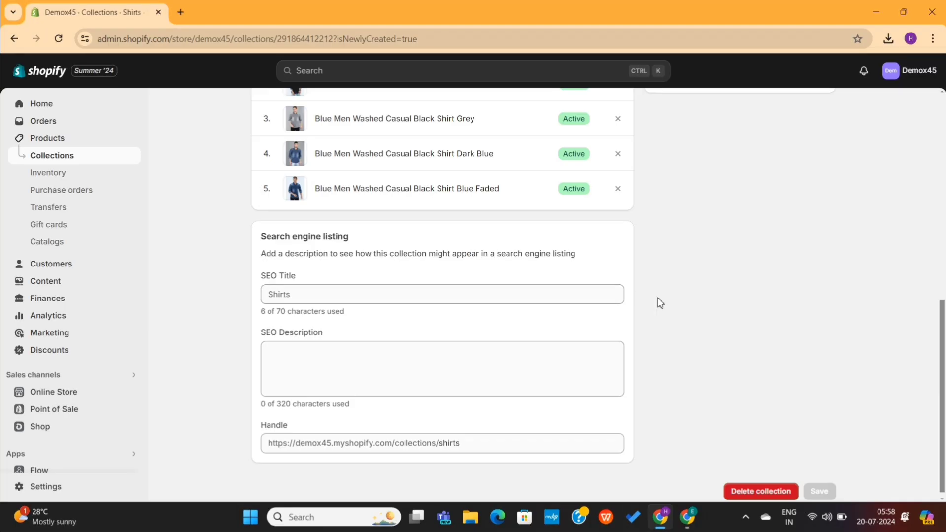
{"action": "scroll", "coordinate": [660, 303], "scroll_direction": "up", "scroll_amount": 9}
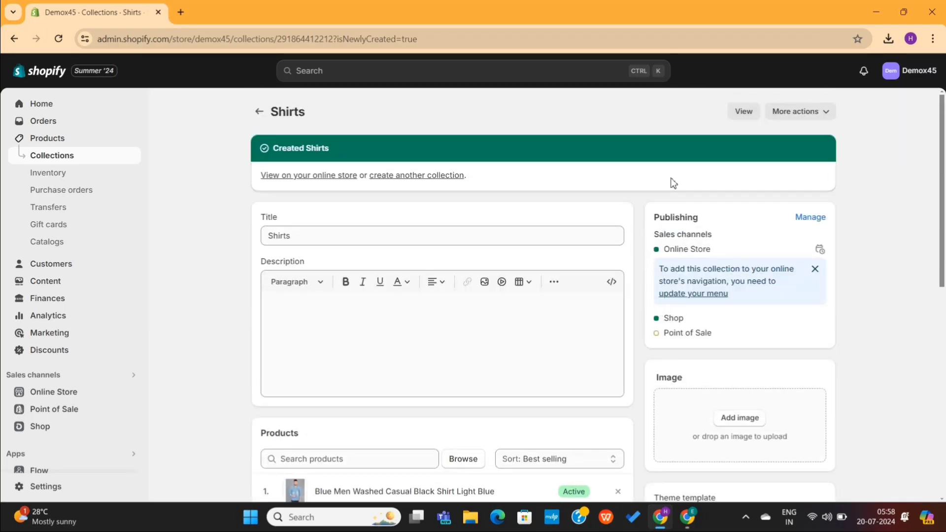
{"action": "left_click", "coordinate": [259, 112]}
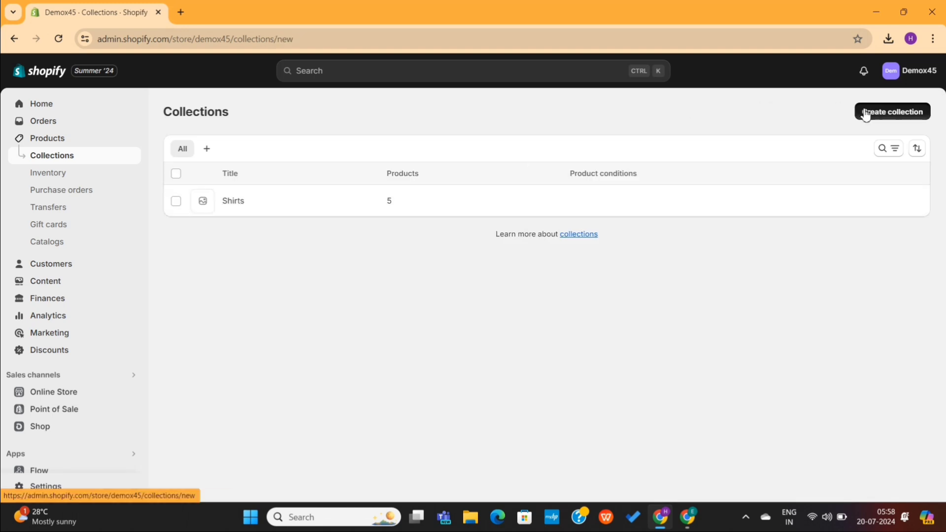
- Create and save a collection titled New Arrivals, and return to the collection list
{"action": "left_click", "coordinate": [864, 112]}
{"action": "left_click", "coordinate": [467, 170]}
{"action": "type", "text": "New Arrivals"}
{"action": "left_click", "coordinate": [650, 70]}
{"action": "left_click", "coordinate": [259, 113]}
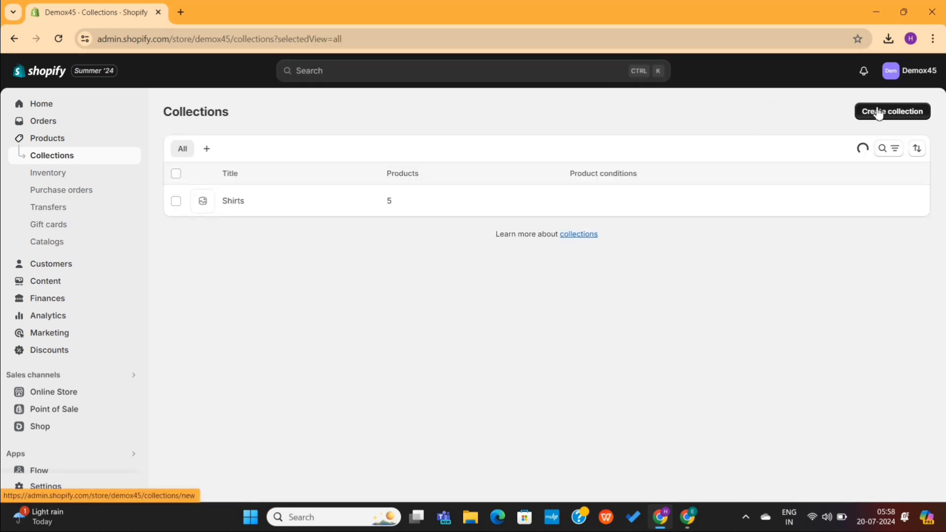
- Create and save a collection titled Best sellers, and return to the collection list
{"action": "left_click", "coordinate": [879, 111]}
{"action": "left_click", "coordinate": [550, 171]}
{"action": "type", "text": "Best sellers"}
{"action": "left_click", "coordinate": [650, 71]}
{"action": "left_click", "coordinate": [259, 113]}
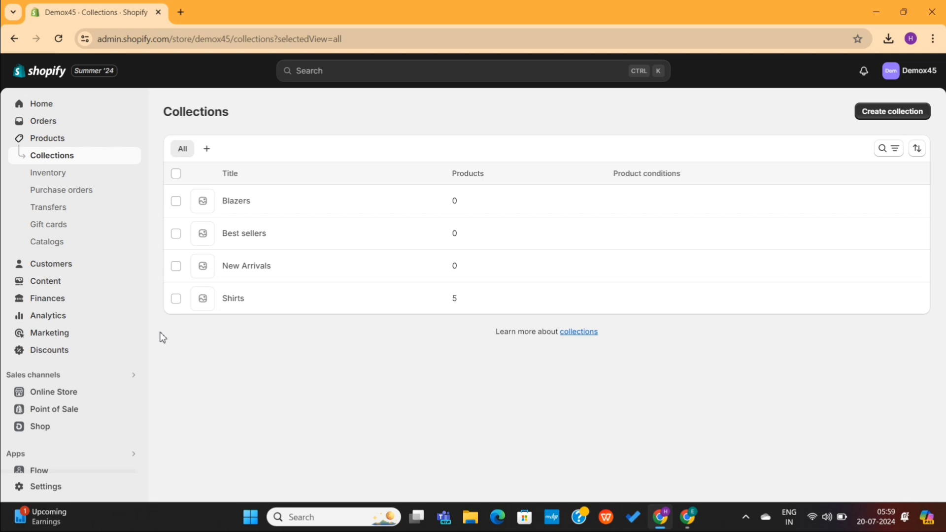
- Go to the online store's themes and examine the current theme and its version
{"action": "left_click", "coordinate": [61, 140]}
{"action": "left_click", "coordinate": [53, 392]}
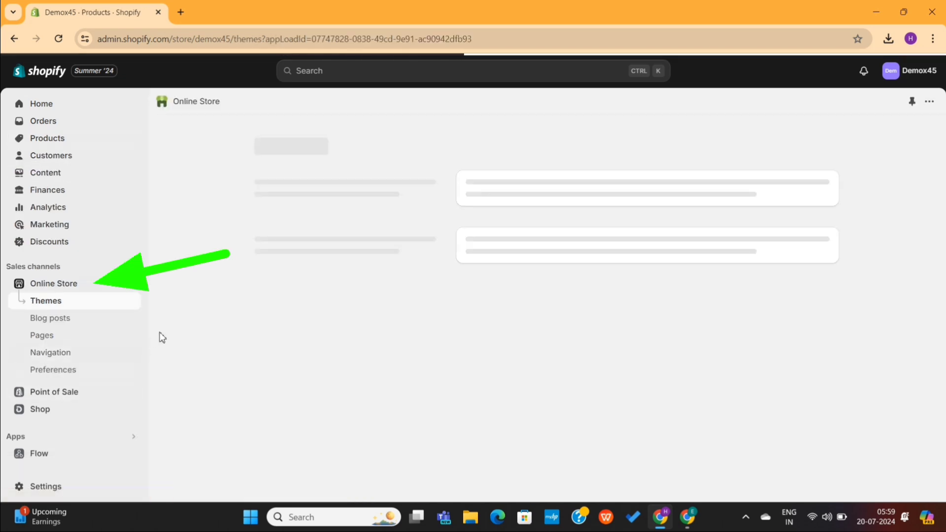
{"action": "scroll", "coordinate": [581, 400], "scroll_direction": "down", "scroll_amount": 3}
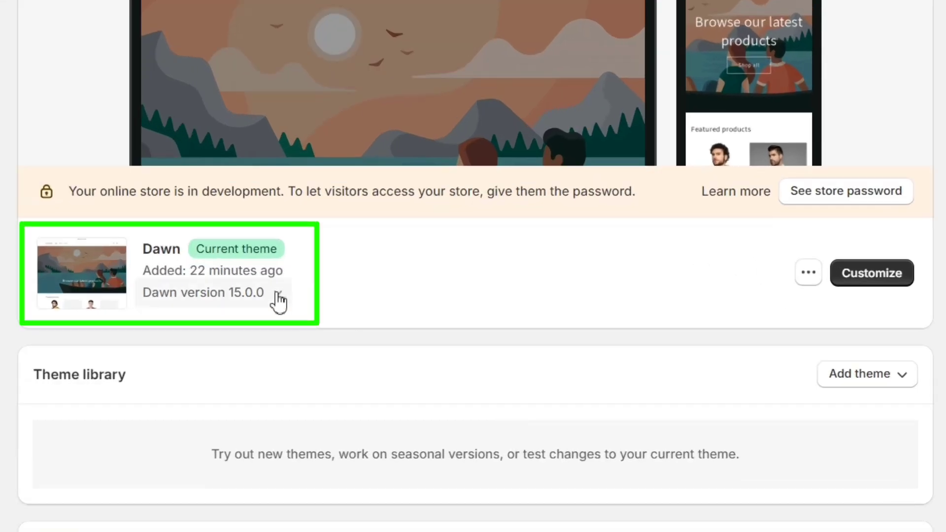
{"action": "left_click_drag", "start_coordinate": [138, 250], "coordinate": [219, 249]}
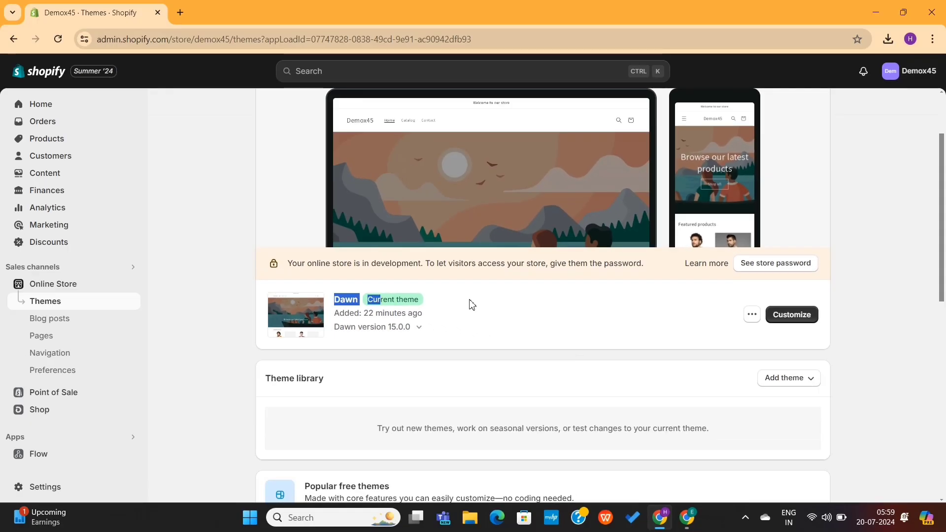
{"action": "scroll", "coordinate": [500, 300], "scroll_direction": "up", "scroll_amount": 2}
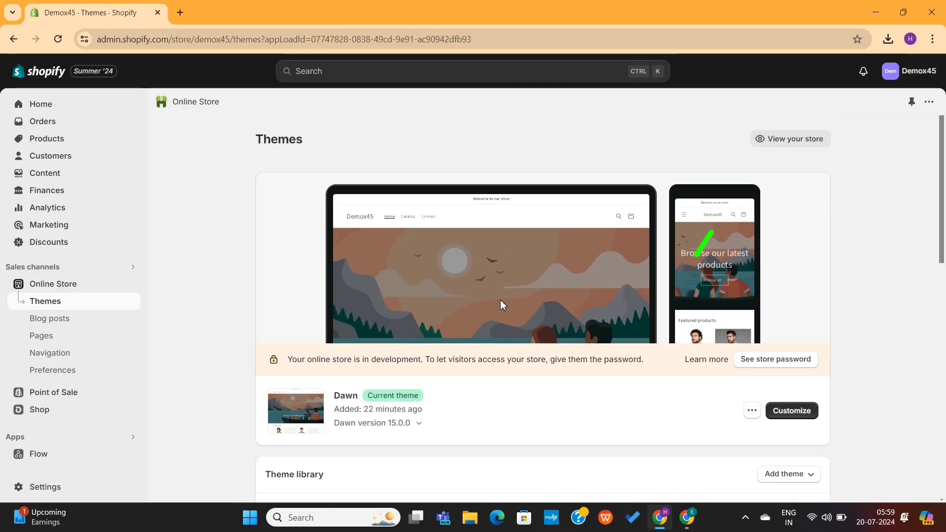
- View the live store with its current theme, look through the banner and featured products, and close the storefront
{"action": "left_click", "coordinate": [760, 140]}
{"action": "scroll", "coordinate": [461, 299], "scroll_direction": "down", "scroll_amount": 5}
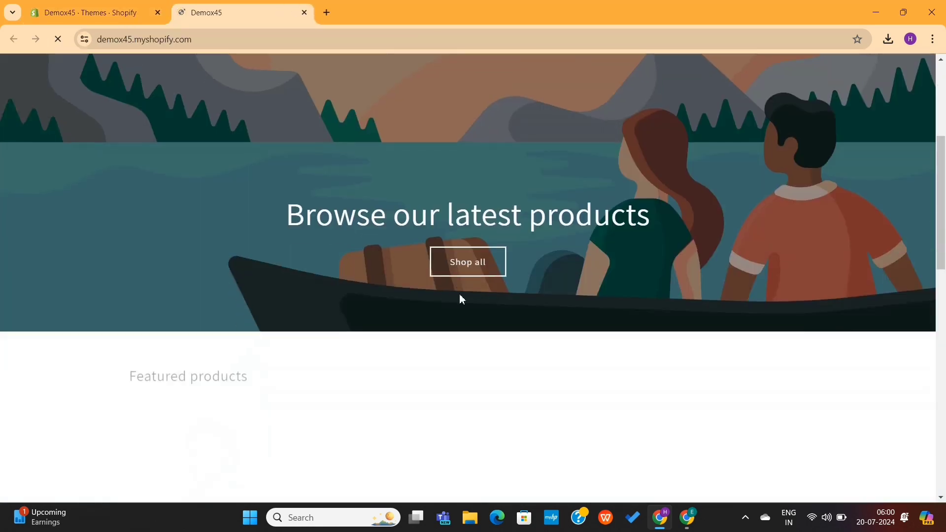
{"action": "scroll", "coordinate": [462, 299], "scroll_direction": "down", "scroll_amount": 15}
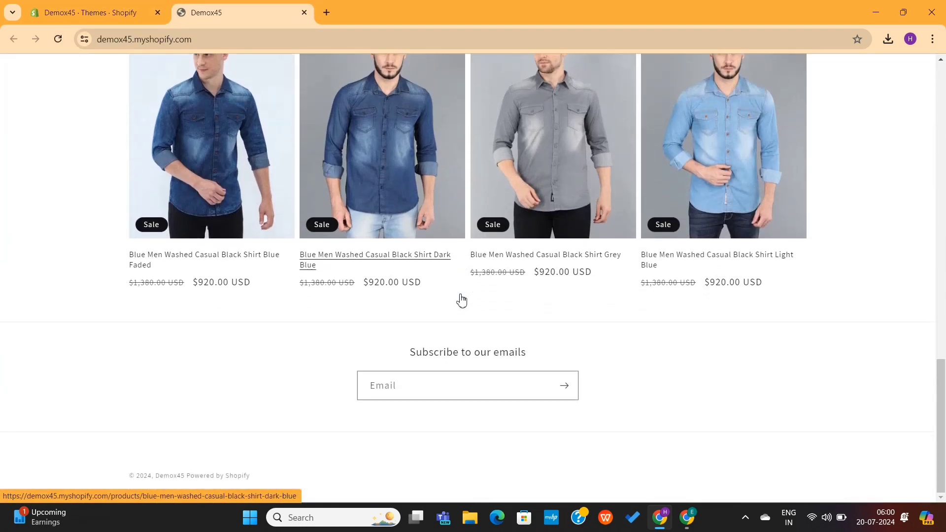
{"action": "scroll", "coordinate": [462, 298], "scroll_direction": "up", "scroll_amount": 10}
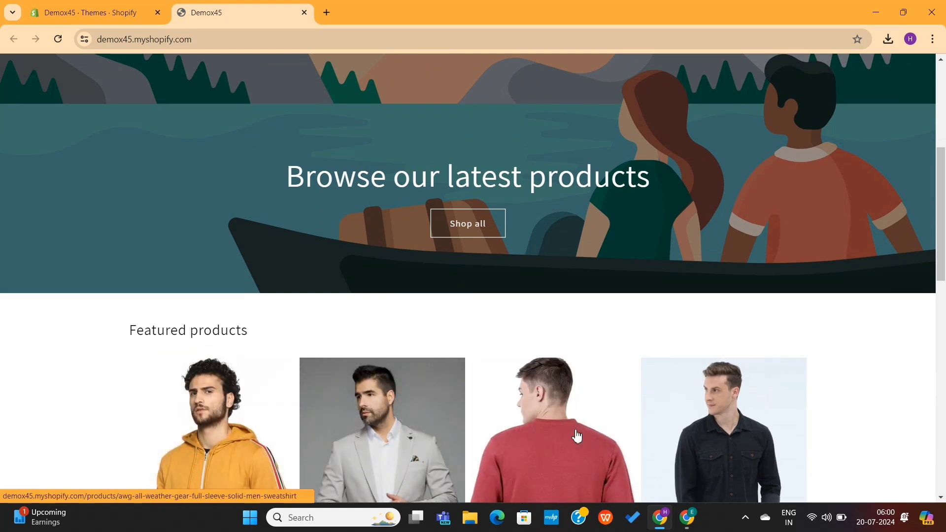
{"action": "scroll", "coordinate": [577, 436], "scroll_direction": "down", "scroll_amount": 7}
{"action": "key", "text": "ctrl+w"}
- Look over the popular free themes, visit the Theme Store and filter its themes by the Free price
{"action": "scroll", "coordinate": [423, 255], "scroll_direction": "down", "scroll_amount": 5}
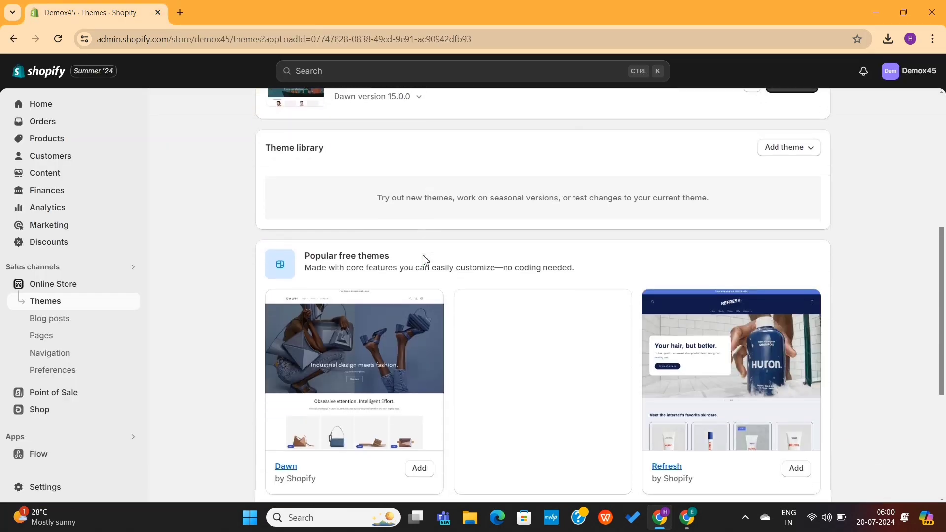
{"action": "scroll", "coordinate": [422, 257], "scroll_direction": "down", "scroll_amount": 1}
{"action": "scroll", "coordinate": [423, 257], "scroll_direction": "down", "scroll_amount": 2}
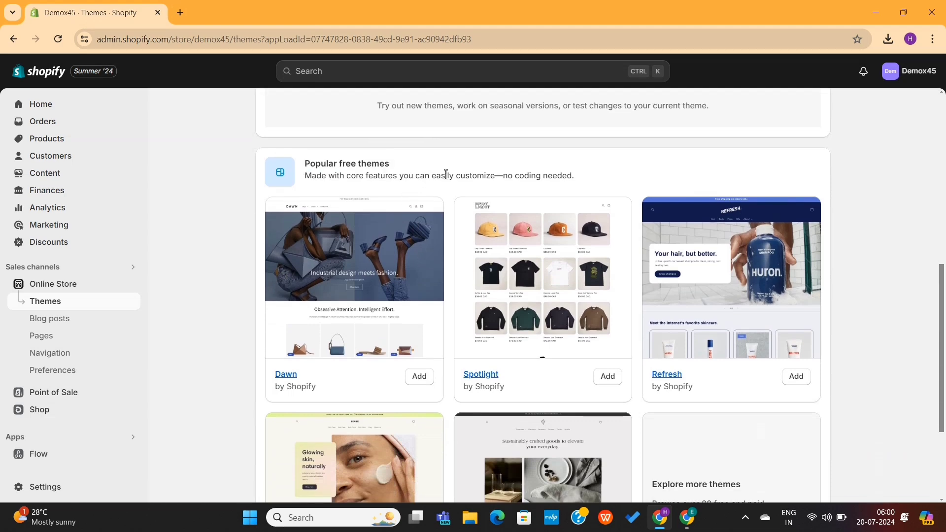
{"action": "scroll", "coordinate": [445, 174], "scroll_direction": "down", "scroll_amount": 3}
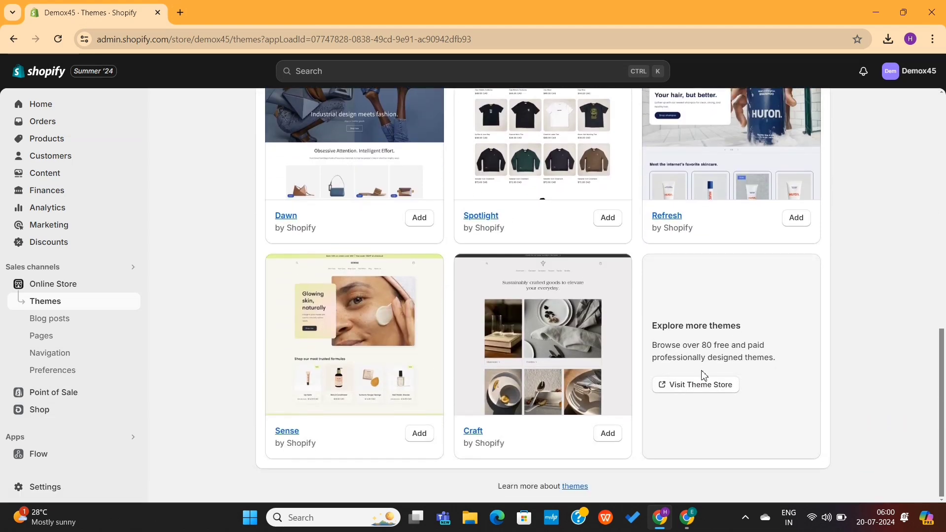
{"action": "left_click", "coordinate": [707, 385]}
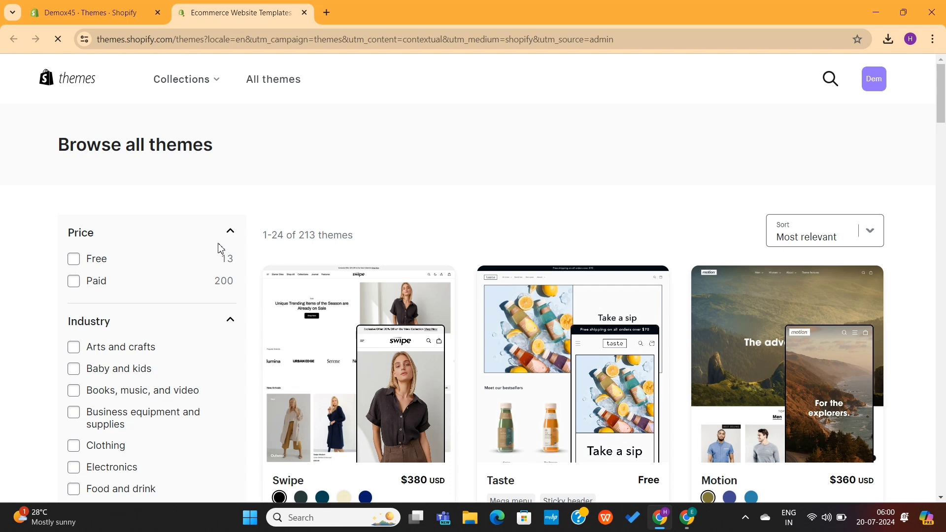
{"action": "left_click", "coordinate": [74, 259]}
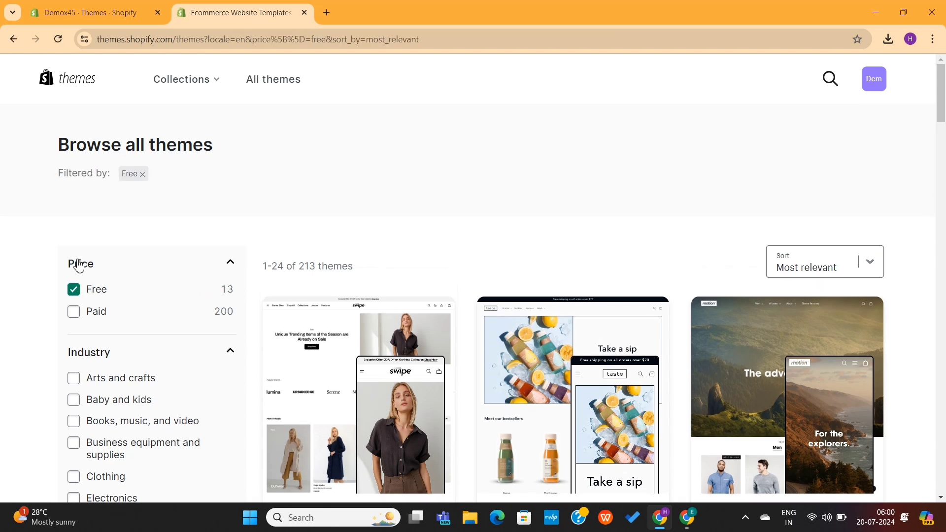
- Browse the free themes and open the details page of the Trade theme
{"action": "scroll", "coordinate": [545, 278], "scroll_direction": "down", "scroll_amount": 15}
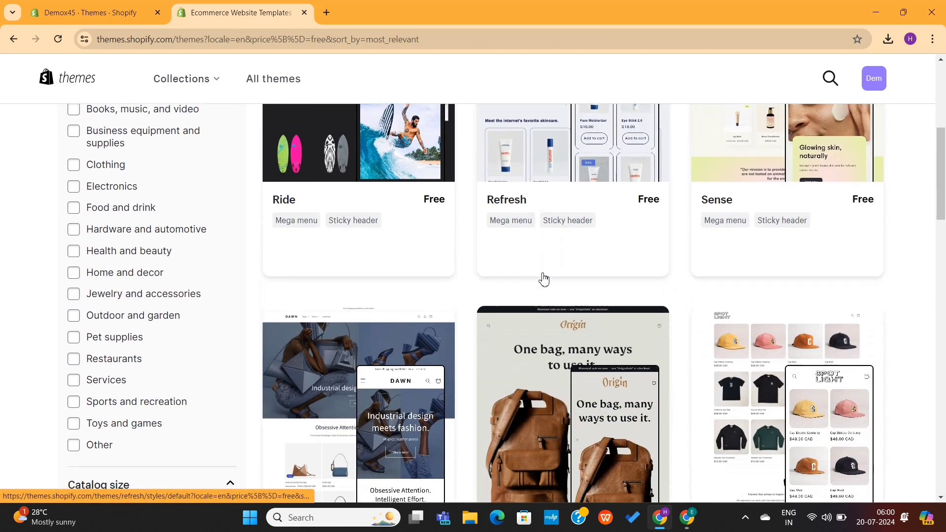
{"action": "scroll", "coordinate": [543, 279], "scroll_direction": "down", "scroll_amount": 13}
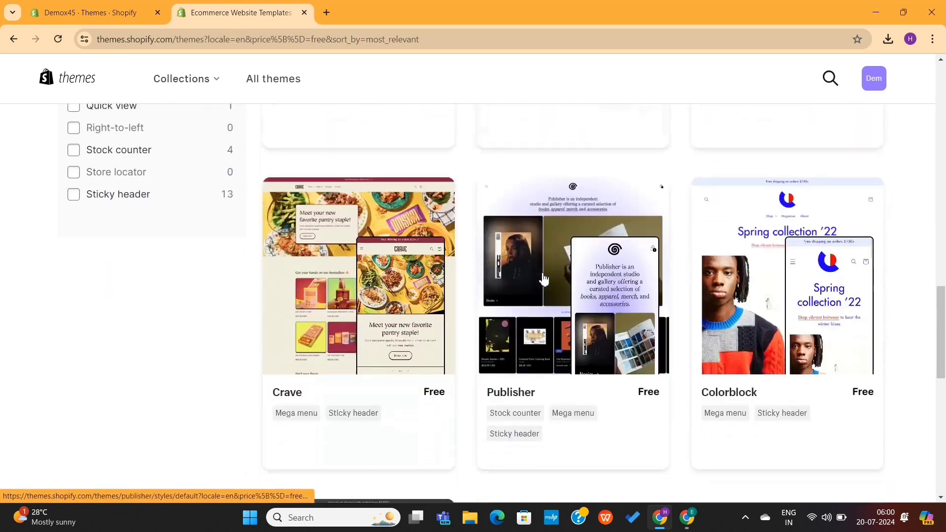
{"action": "scroll", "coordinate": [544, 278], "scroll_direction": "down", "scroll_amount": 3}
{"action": "scroll", "coordinate": [545, 279], "scroll_direction": "up", "scroll_amount": 20}
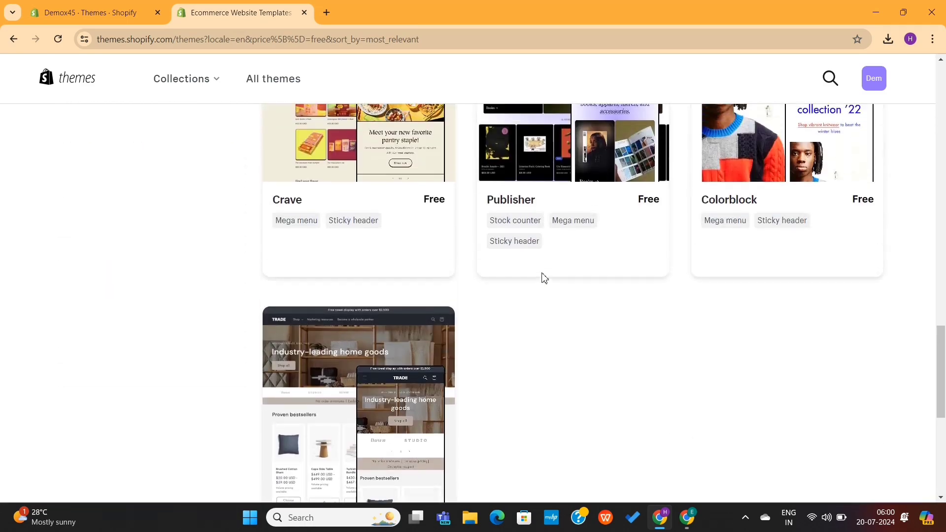
{"action": "scroll", "coordinate": [544, 279], "scroll_direction": "up", "scroll_amount": 8}
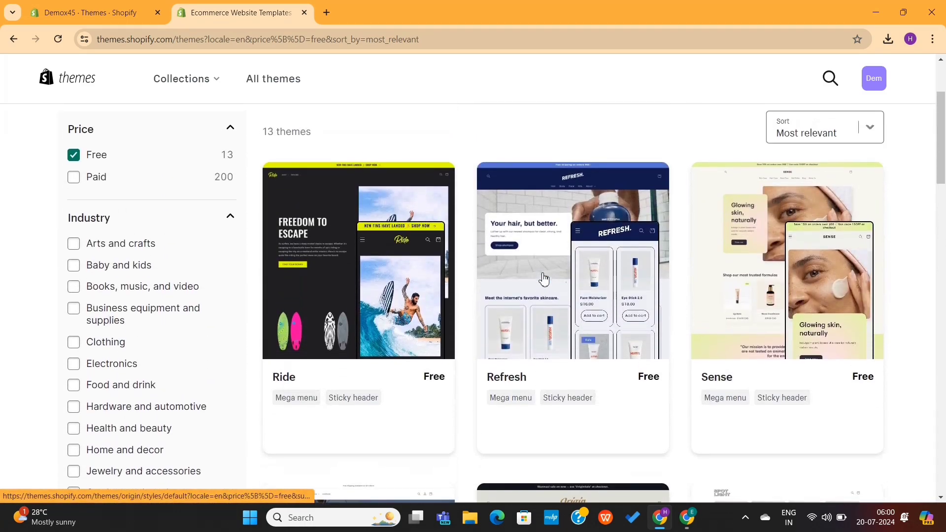
{"action": "scroll", "coordinate": [544, 278], "scroll_direction": "down", "scroll_amount": 15}
{"action": "scroll", "coordinate": [543, 278], "scroll_direction": "down", "scroll_amount": 5}
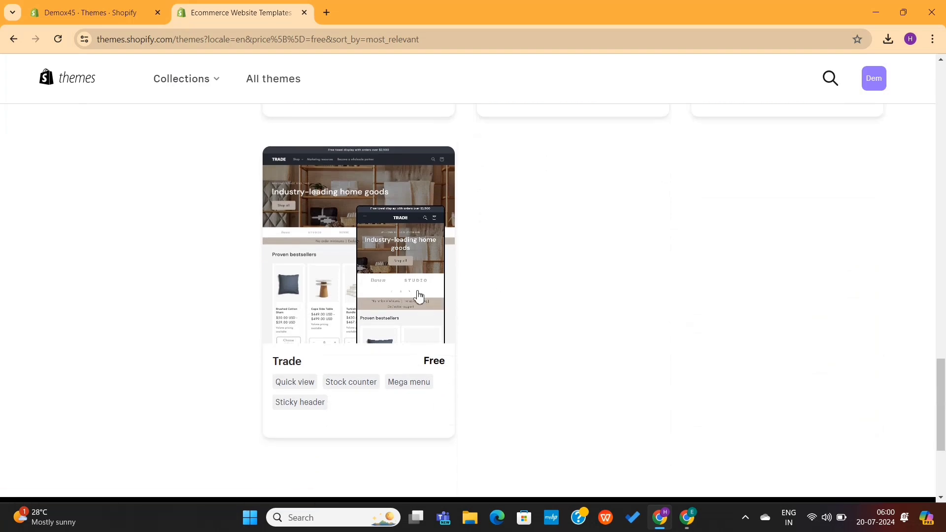
{"action": "left_click", "coordinate": [419, 295]}
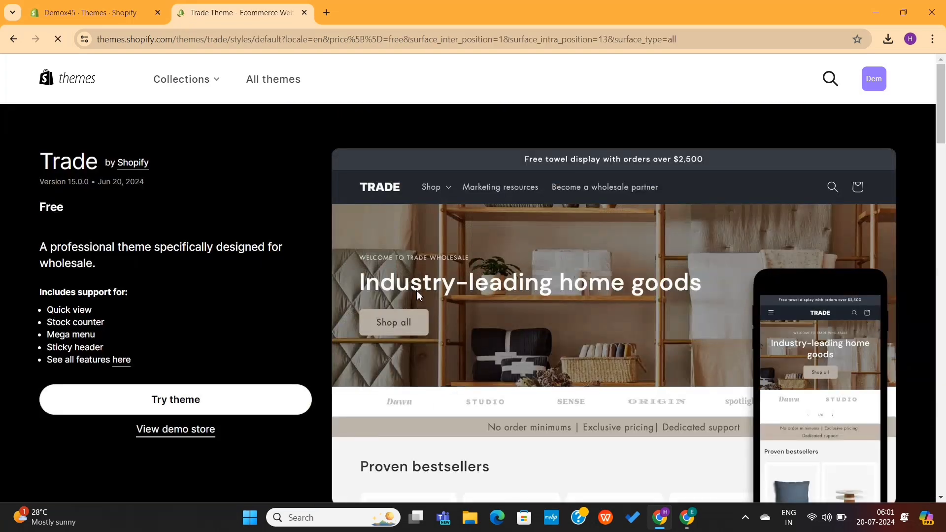
- Review the Trade theme's description and features, and open its demo store
{"action": "scroll", "coordinate": [250, 294], "scroll_direction": "down", "scroll_amount": 15}
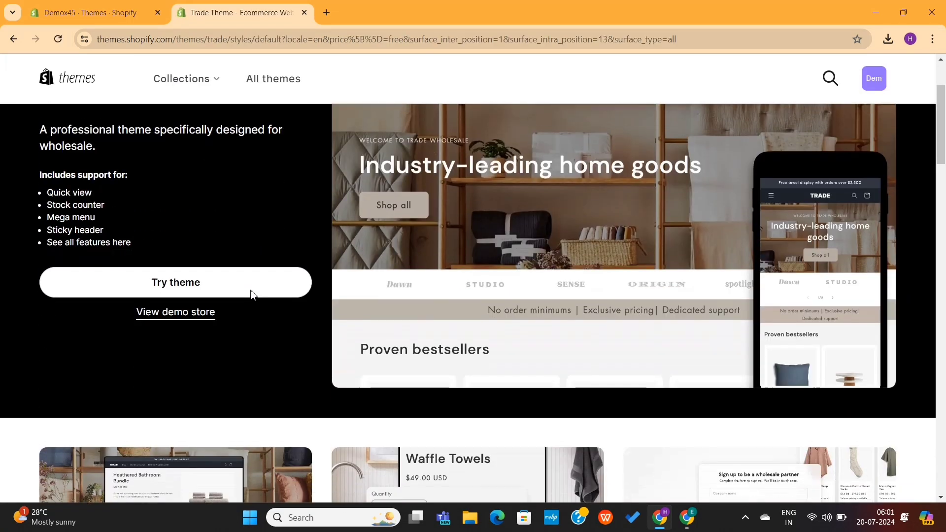
{"action": "scroll", "coordinate": [251, 294], "scroll_direction": "up", "scroll_amount": 3}
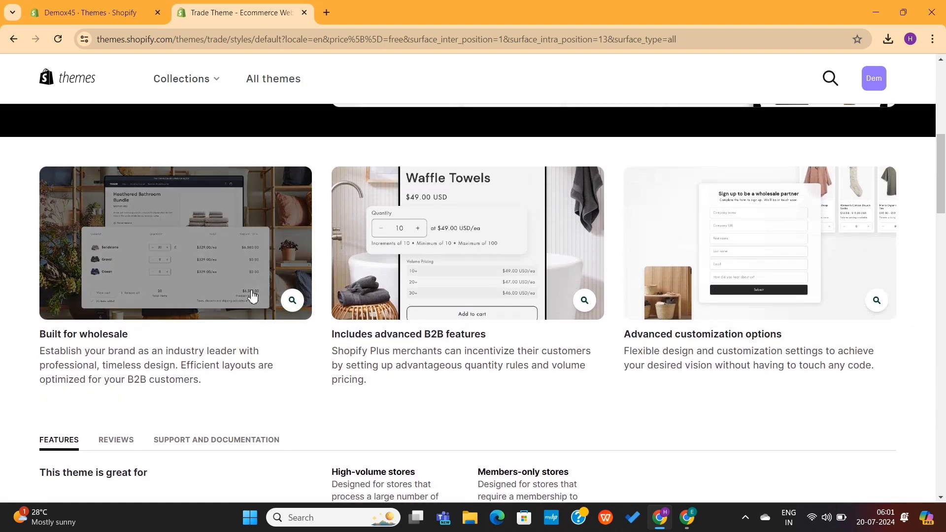
{"action": "scroll", "coordinate": [252, 295], "scroll_direction": "up", "scroll_amount": 6}
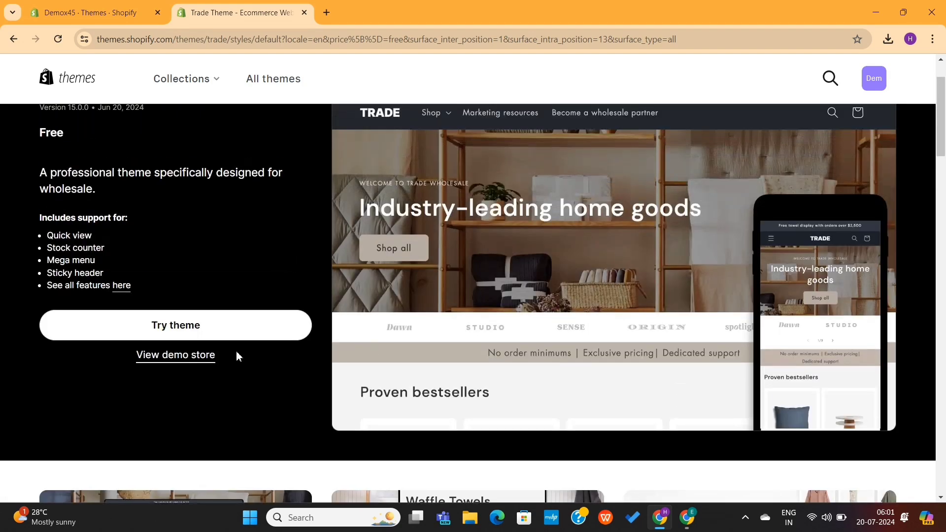
{"action": "left_click", "coordinate": [204, 358]}
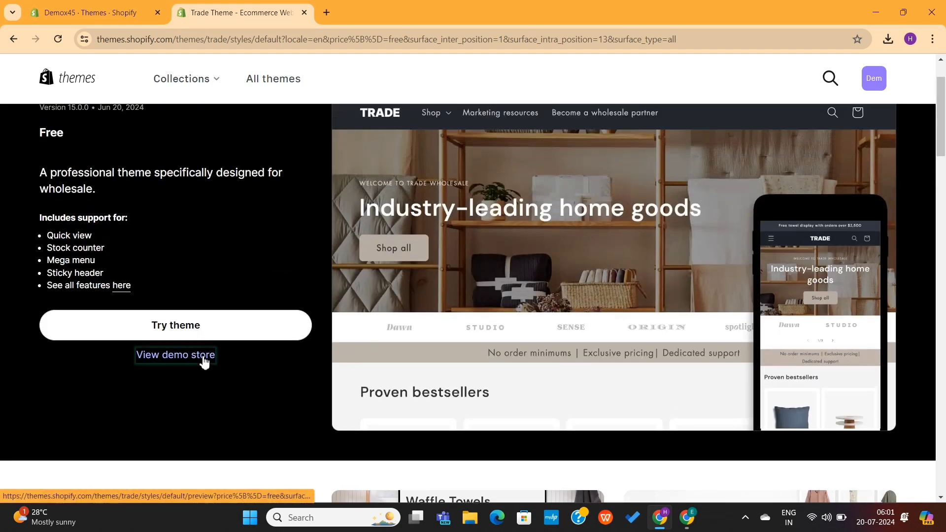
- Examine the Trade demo store's home page in the desktop preview and in the mobile preview
{"action": "scroll", "coordinate": [463, 322], "scroll_direction": "down", "scroll_amount": 20}
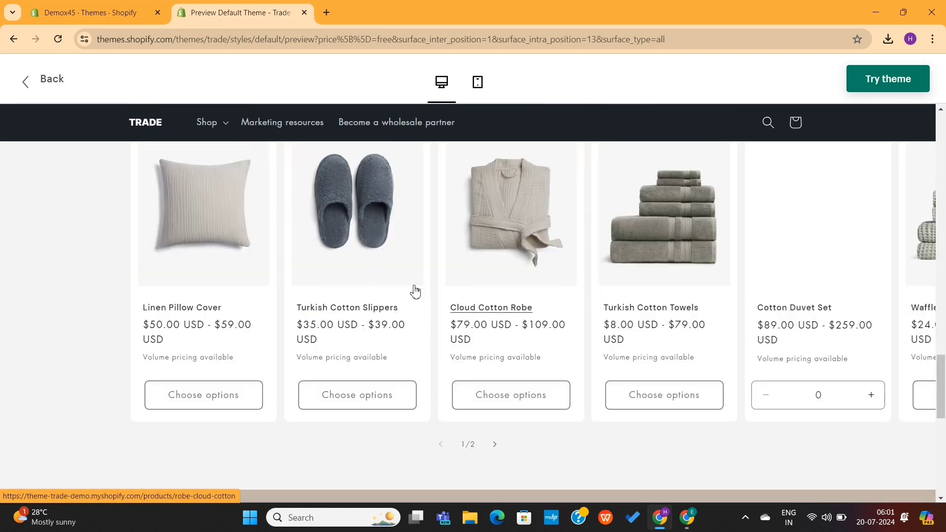
{"action": "scroll", "coordinate": [603, 247], "scroll_direction": "up", "scroll_amount": 9}
{"action": "scroll", "coordinate": [605, 251], "scroll_direction": "up", "scroll_amount": 12}
{"action": "left_click", "coordinate": [477, 82]}
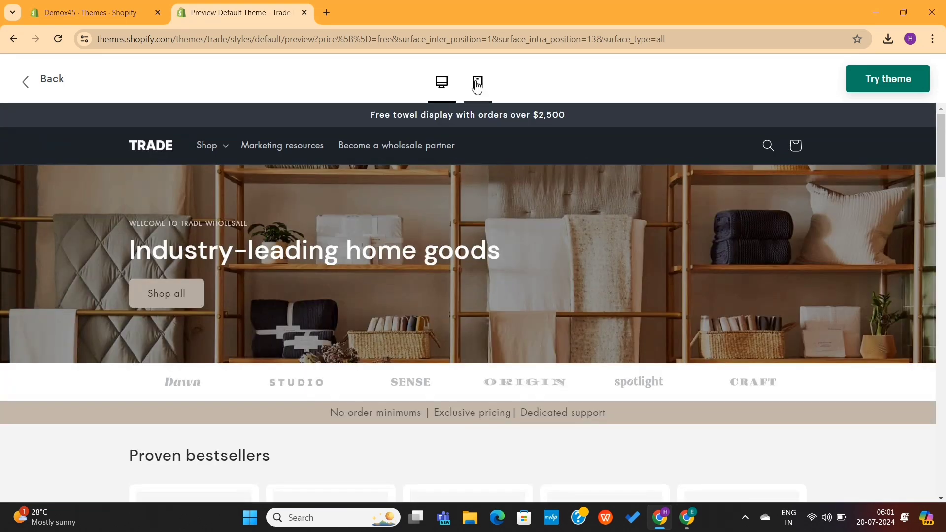
{"action": "left_click_drag", "start_coordinate": [574, 130], "coordinate": [600, 118]}
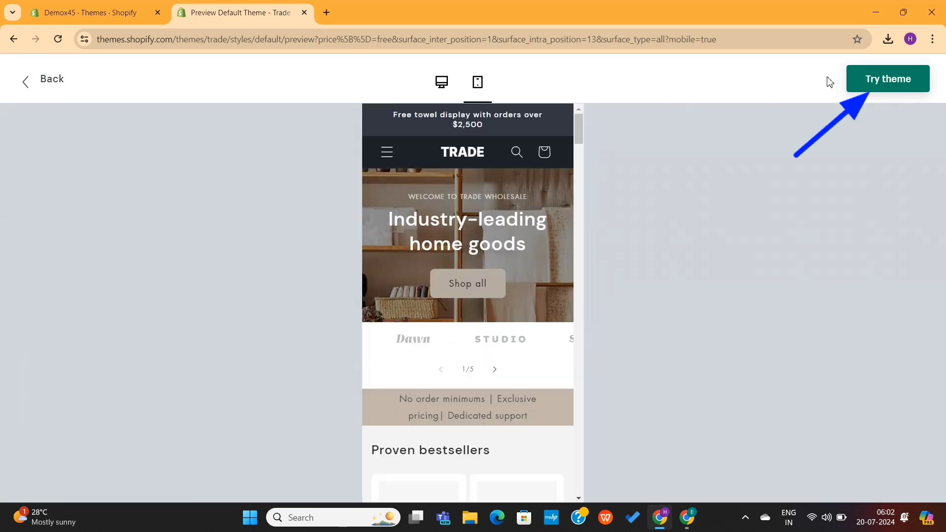
- Add the Trade theme to the store's theme library and publish it in place of Dawn
{"action": "left_click", "coordinate": [889, 87]}
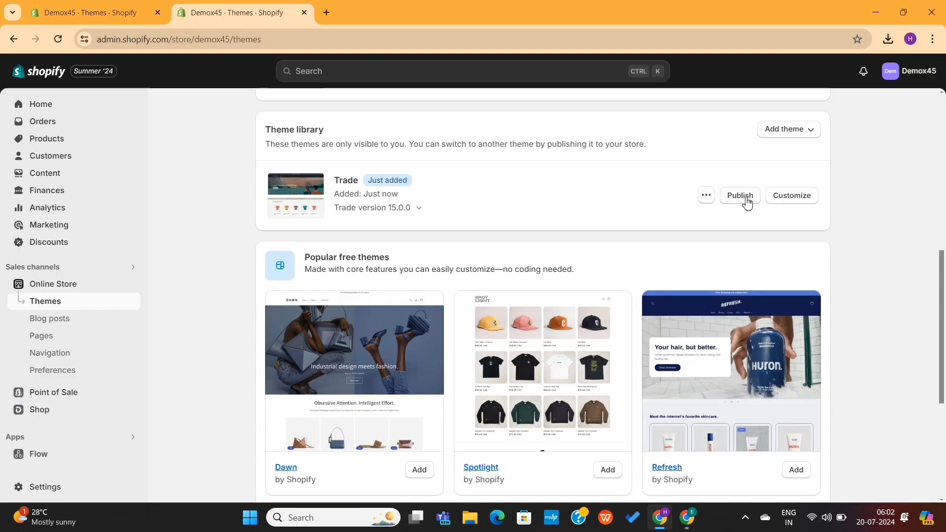
{"action": "left_click", "coordinate": [746, 199]}
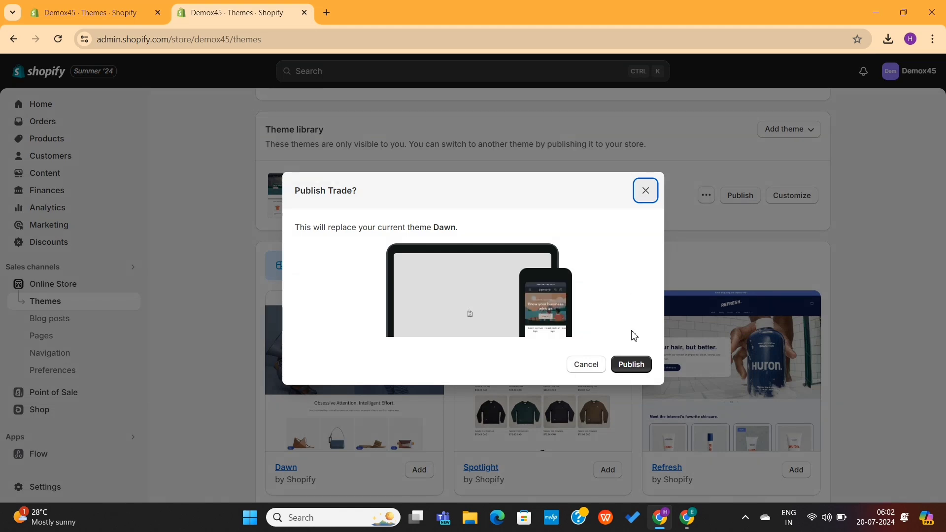
{"action": "left_click", "coordinate": [633, 367]}
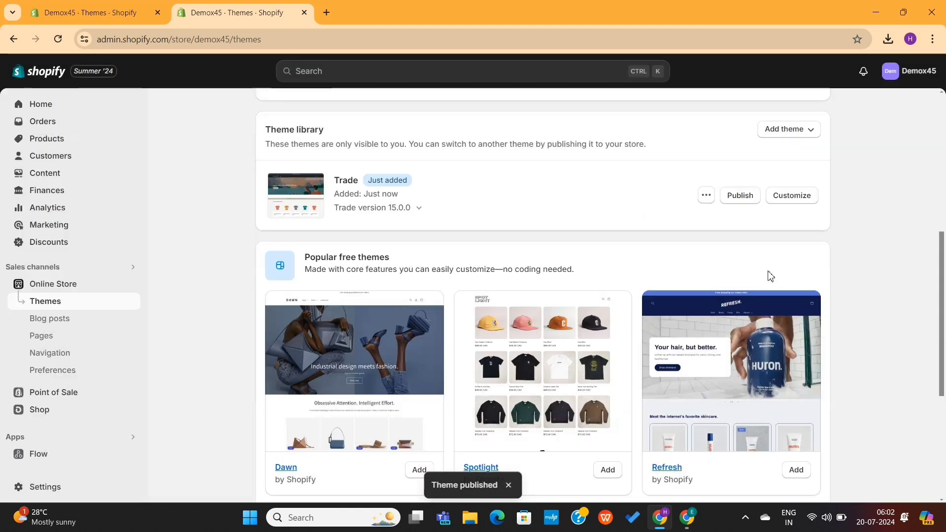
- View the live store with the Trade theme and examine its home page sections, including New arrivals and the educational content
{"action": "scroll", "coordinate": [875, 243], "scroll_direction": "up", "scroll_amount": 2}
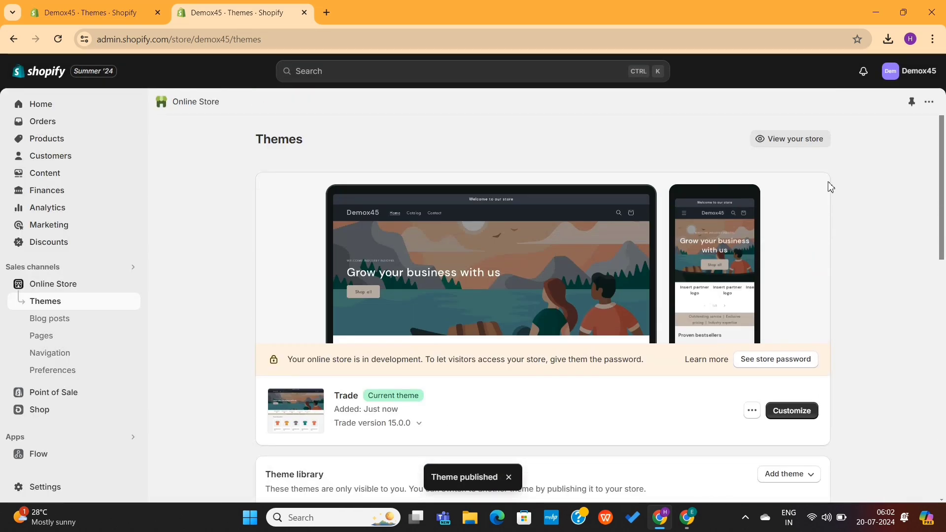
{"action": "left_click", "coordinate": [801, 144]}
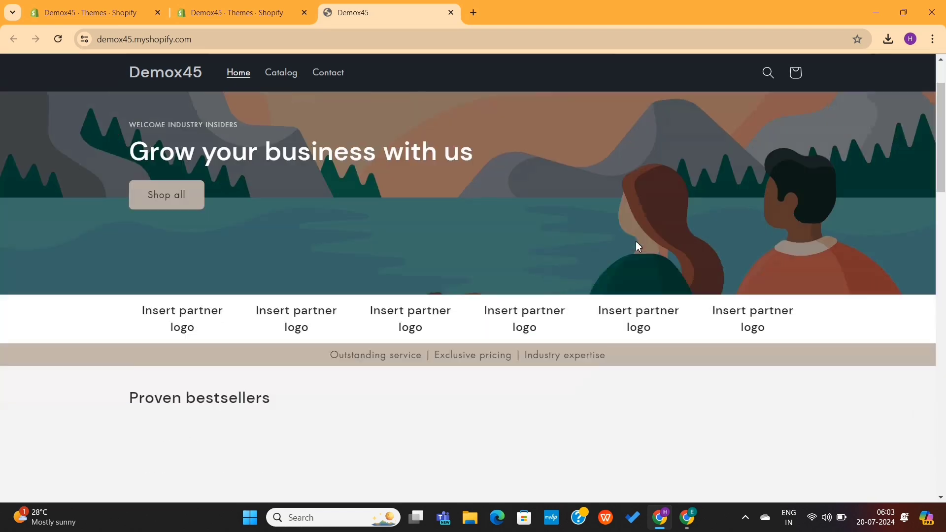
{"action": "scroll", "coordinate": [635, 241], "scroll_direction": "down", "scroll_amount": 20}
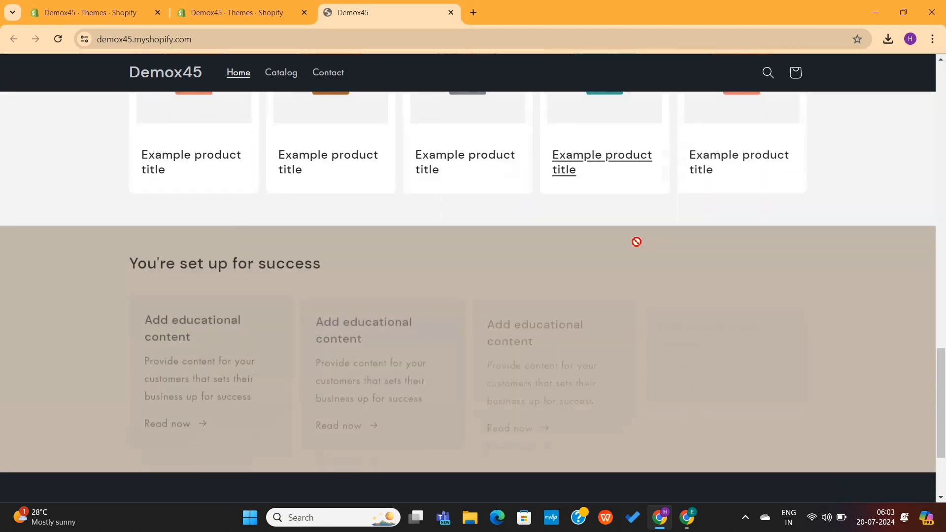
{"action": "scroll", "coordinate": [636, 241], "scroll_direction": "down", "scroll_amount": 3}
{"action": "scroll", "coordinate": [402, 336], "scroll_direction": "up", "scroll_amount": 2}
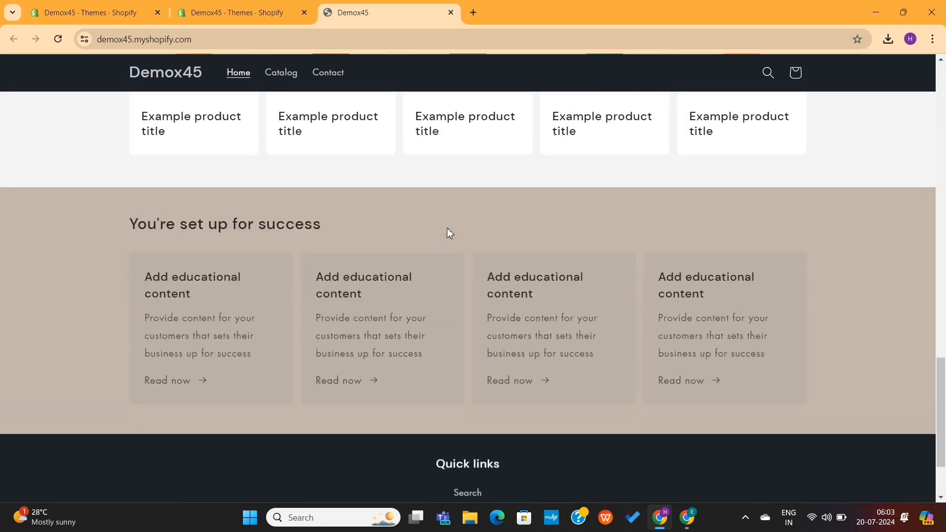
{"action": "scroll", "coordinate": [541, 211], "scroll_direction": "up", "scroll_amount": 4}
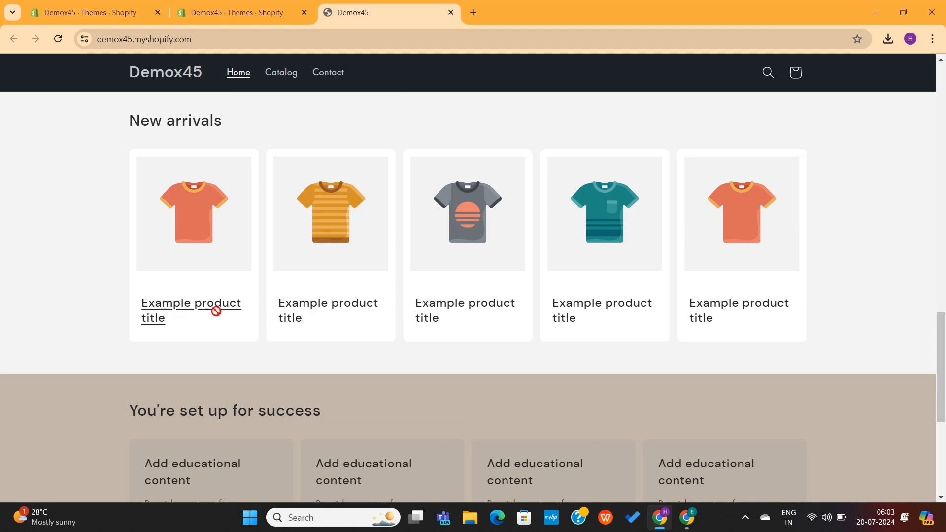
{"action": "scroll", "coordinate": [554, 284], "scroll_direction": "up", "scroll_amount": 20}
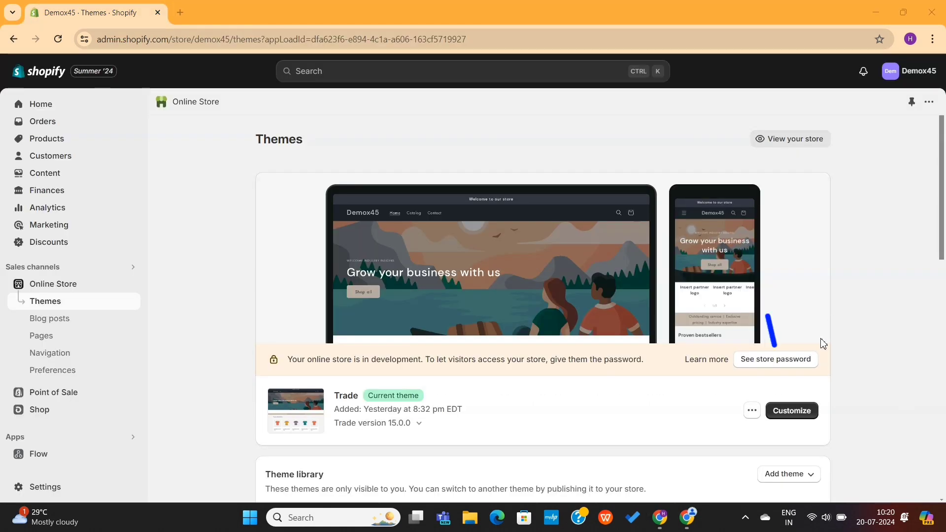
- Open the Trade theme for customization, examining its home page sections and the list of store pages available for editing
{"action": "left_click", "coordinate": [791, 411]}
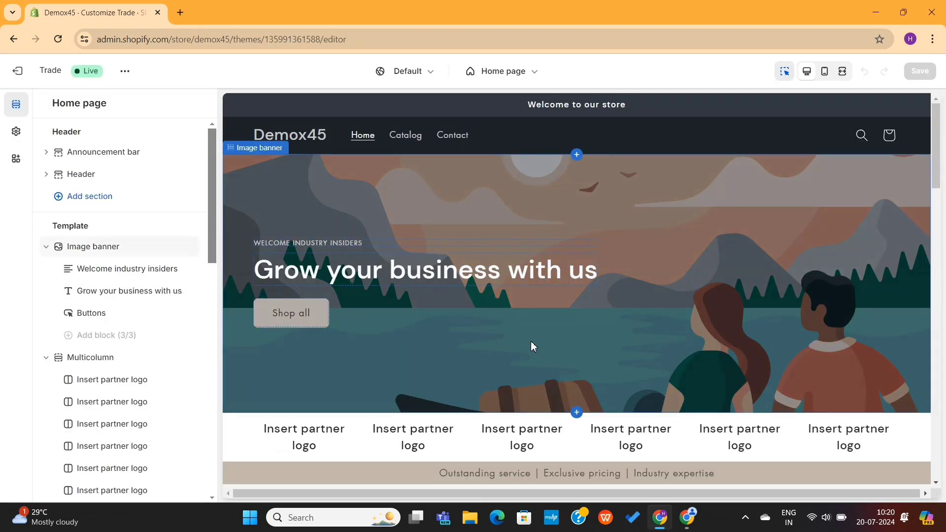
{"action": "scroll", "coordinate": [530, 347], "scroll_direction": "down", "scroll_amount": 15}
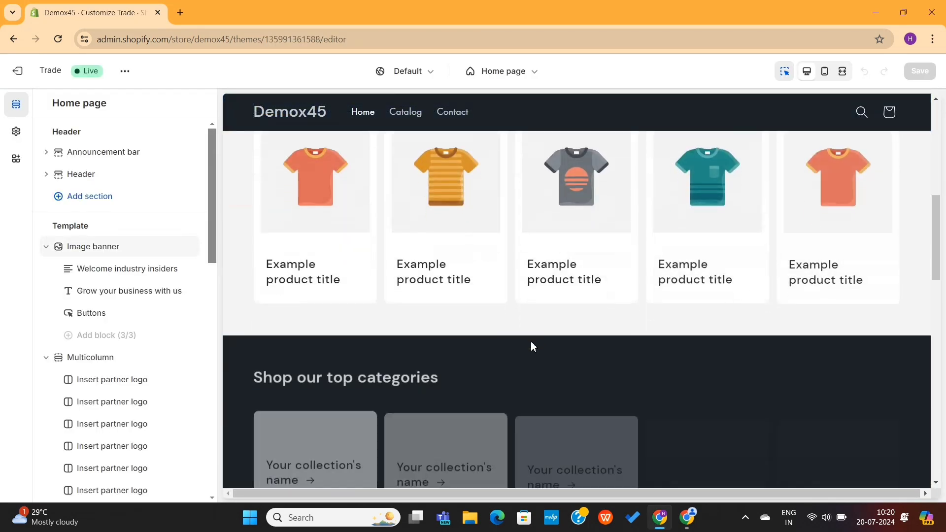
{"action": "scroll", "coordinate": [531, 347], "scroll_direction": "down", "scroll_amount": 8}
{"action": "scroll", "coordinate": [531, 346], "scroll_direction": "up", "scroll_amount": 15}
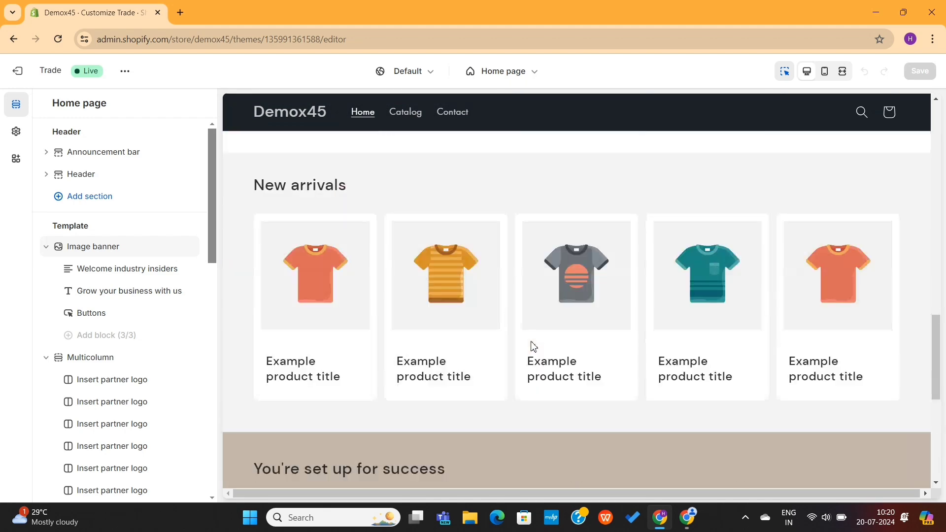
{"action": "scroll", "coordinate": [531, 345], "scroll_direction": "up", "scroll_amount": 8}
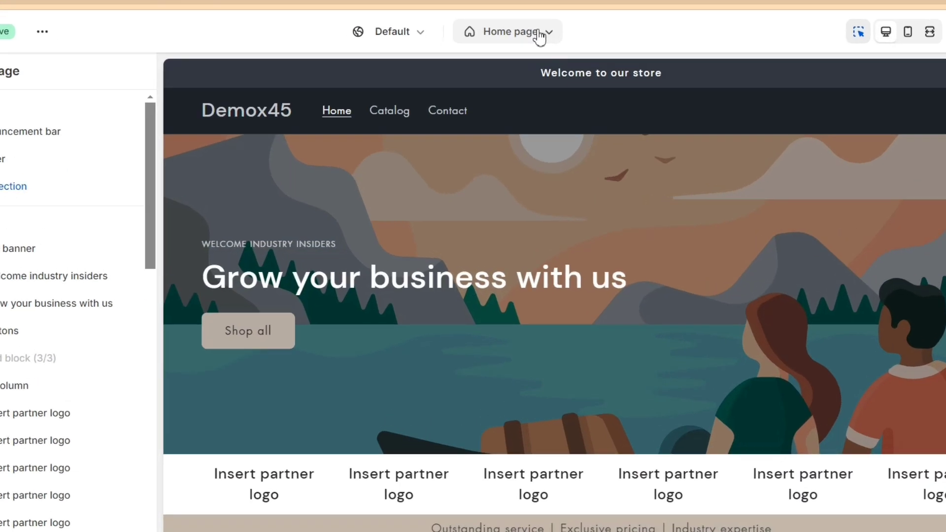
{"action": "left_click", "coordinate": [503, 71]}
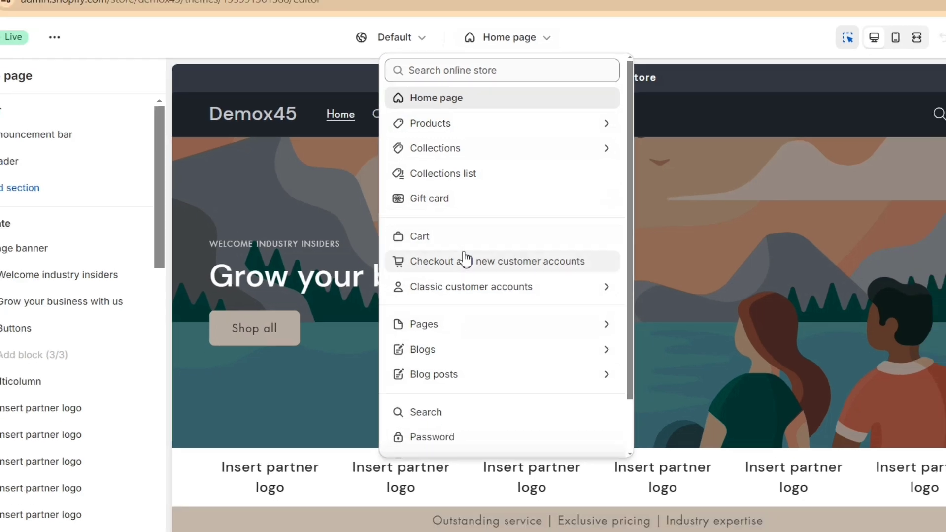
- Examine the home page in the mobile and full-width previews, and return to the desktop preview
{"action": "left_click", "coordinate": [547, 29]}
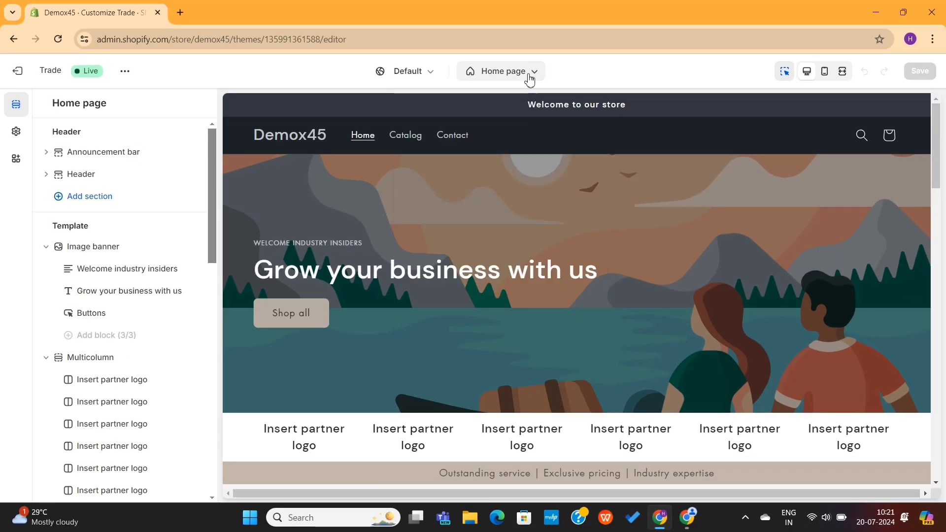
{"action": "left_click", "coordinate": [825, 71]}
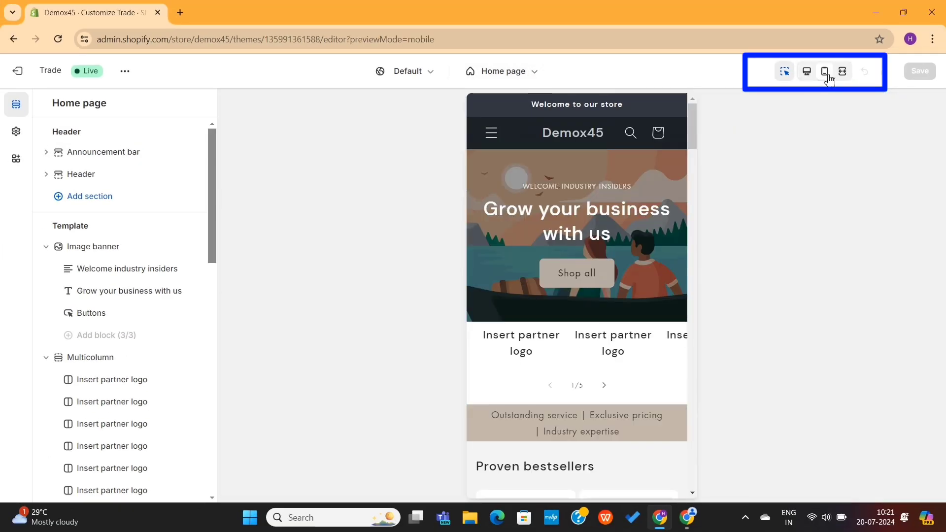
{"action": "left_click", "coordinate": [843, 73]}
{"action": "scroll", "coordinate": [667, 249], "scroll_direction": "down", "scroll_amount": 15}
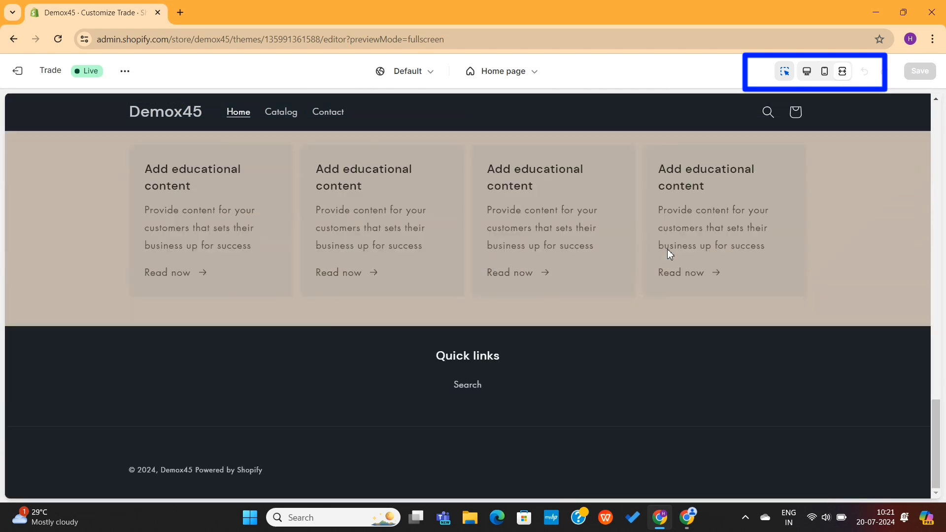
{"action": "left_click", "coordinate": [824, 72]}
{"action": "scroll", "coordinate": [696, 247], "scroll_direction": "up", "scroll_amount": 15}
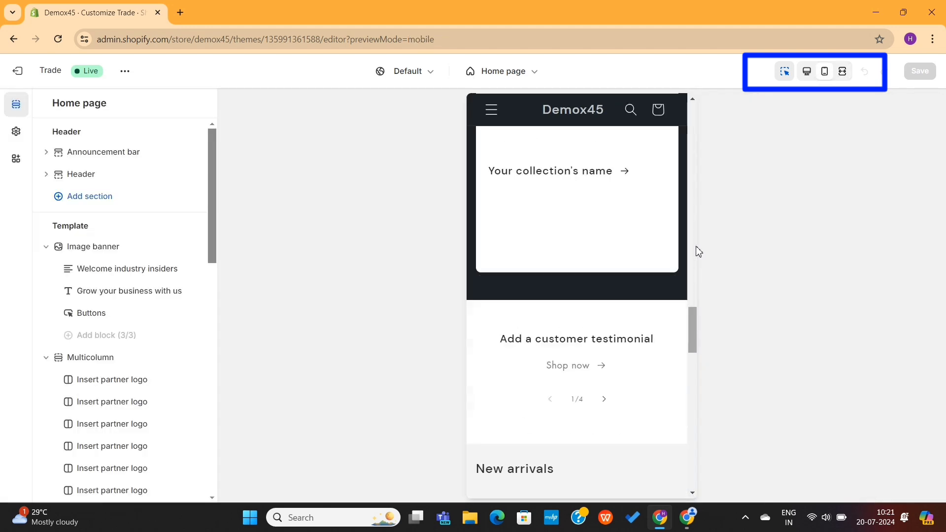
{"action": "left_click", "coordinate": [807, 70]}
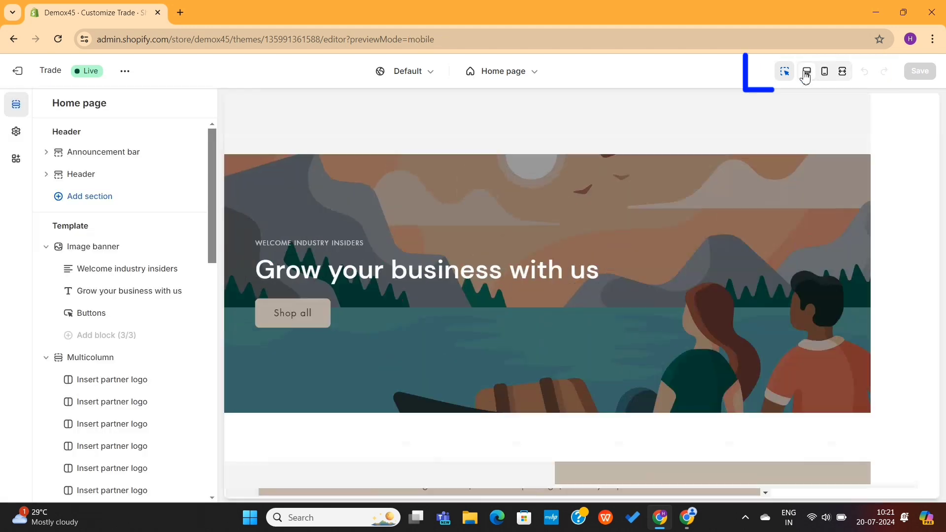
- Examine the home page's section list from the header to the footer, including the Rich text section's settings
{"action": "scroll", "coordinate": [103, 274], "scroll_direction": "down", "scroll_amount": 2}
{"action": "scroll", "coordinate": [104, 274], "scroll_direction": "down", "scroll_amount": 10}
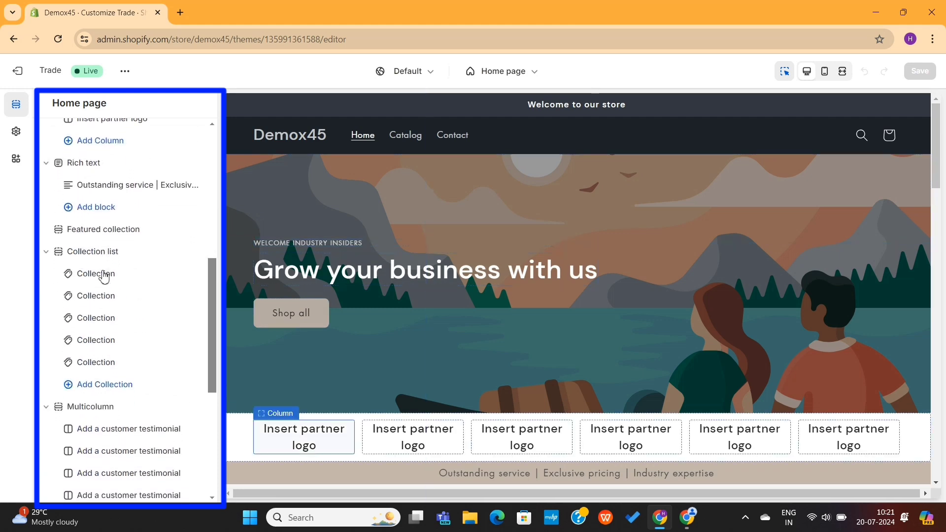
{"action": "scroll", "coordinate": [103, 273], "scroll_direction": "up", "scroll_amount": 12}
{"action": "scroll", "coordinate": [103, 273], "scroll_direction": "up", "scroll_amount": 2}
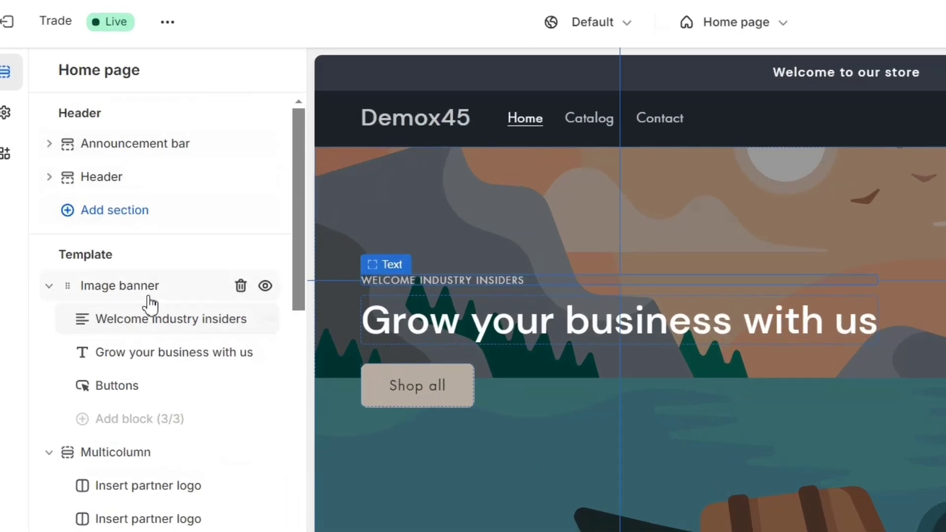
{"action": "scroll", "coordinate": [127, 426], "scroll_direction": "down", "scroll_amount": 10}
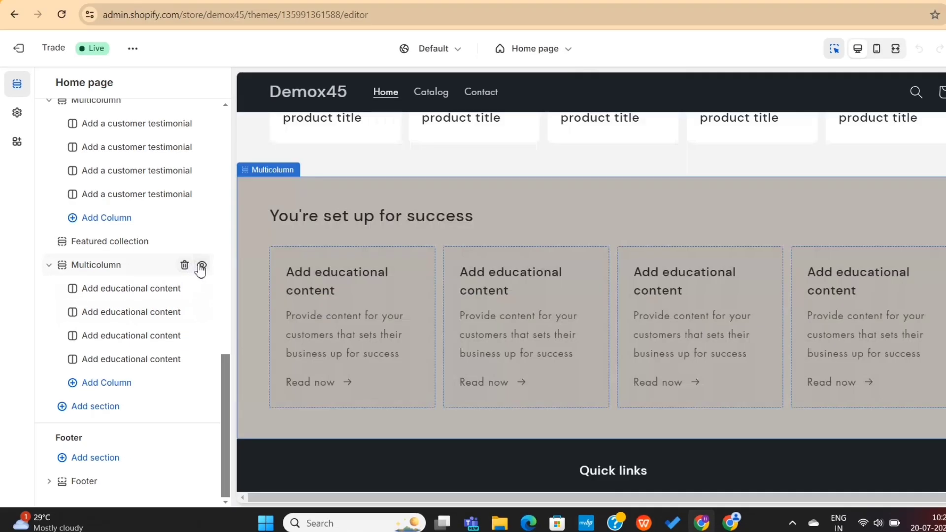
{"action": "scroll", "coordinate": [194, 361], "scroll_direction": "up", "scroll_amount": 10}
{"action": "scroll", "coordinate": [136, 385], "scroll_direction": "down", "scroll_amount": 3}
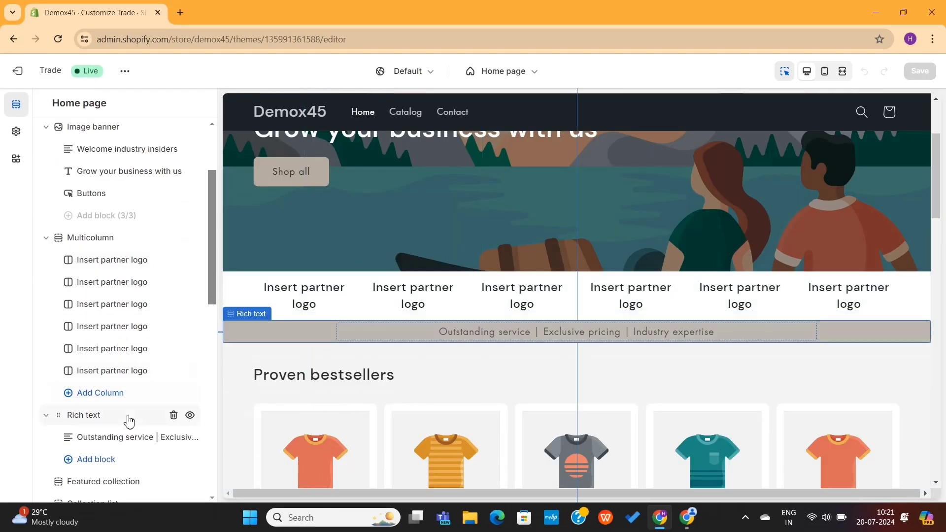
{"action": "left_click", "coordinate": [129, 420]}
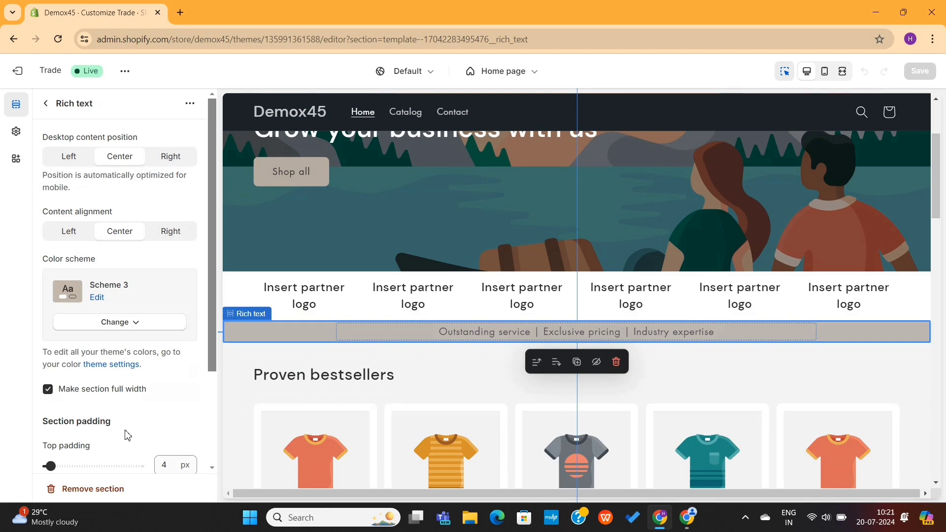
{"action": "left_click", "coordinate": [46, 106]}
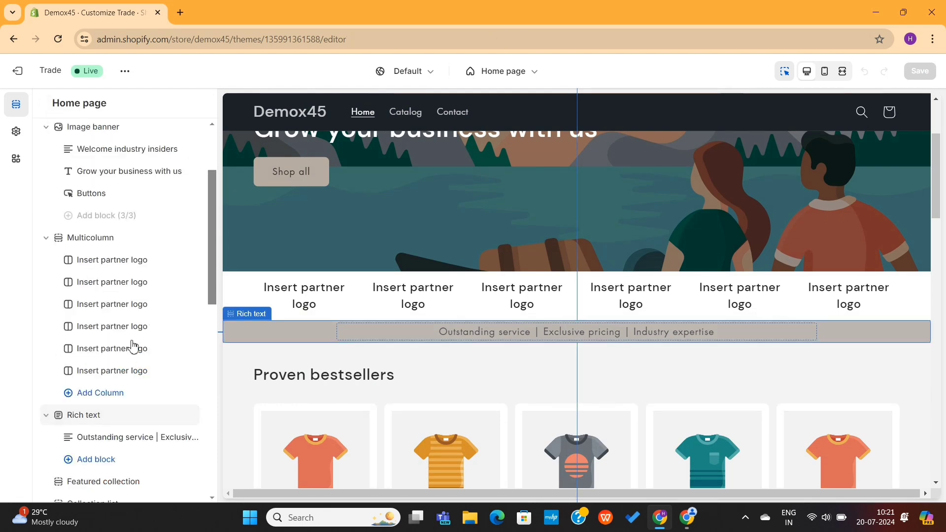
{"action": "scroll", "coordinate": [130, 340], "scroll_direction": "down", "scroll_amount": 3}
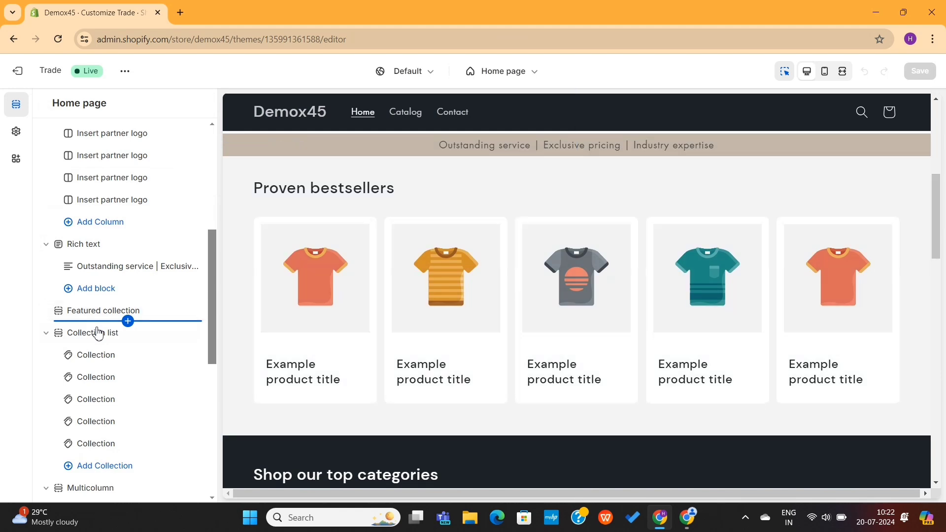
- Try removing the educational content Multicolumn section from the home page, and undo the removal
{"action": "scroll", "coordinate": [98, 340], "scroll_direction": "down", "scroll_amount": 8}
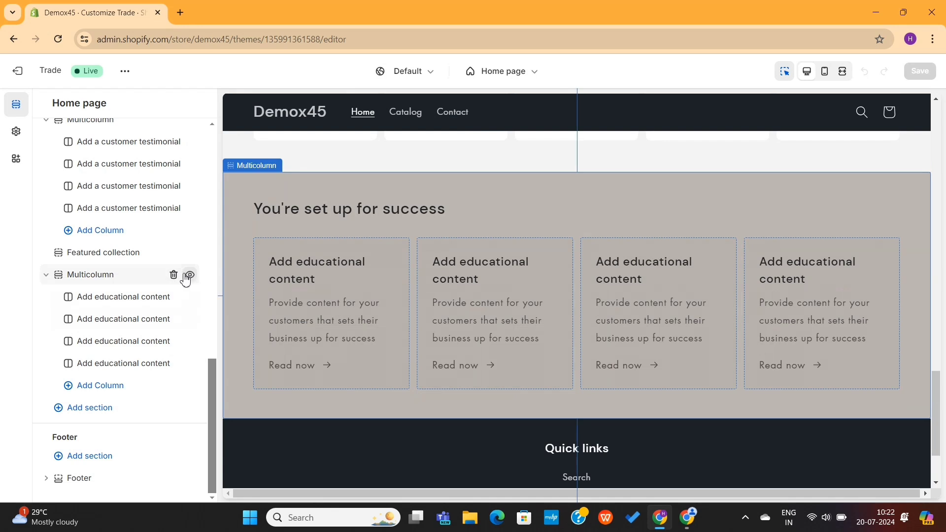
{"action": "left_click", "coordinate": [173, 274]}
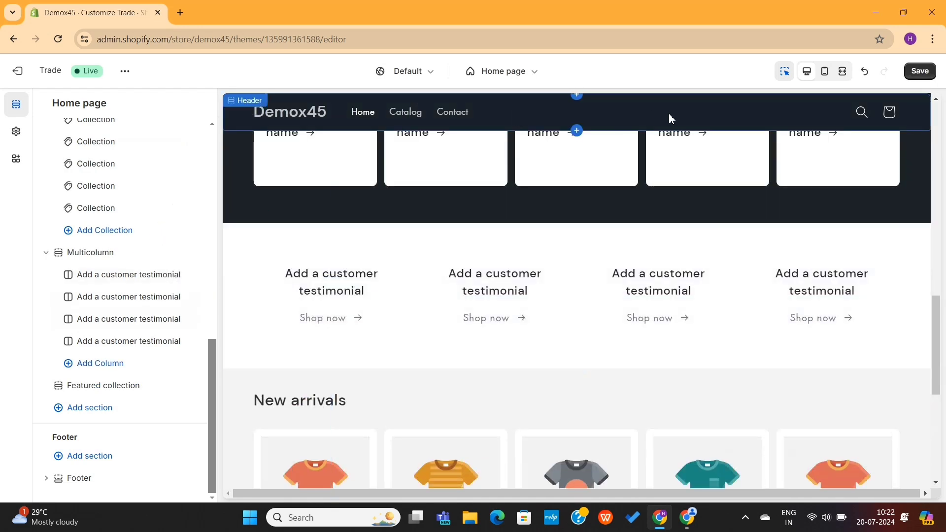
{"action": "left_click", "coordinate": [866, 72]}
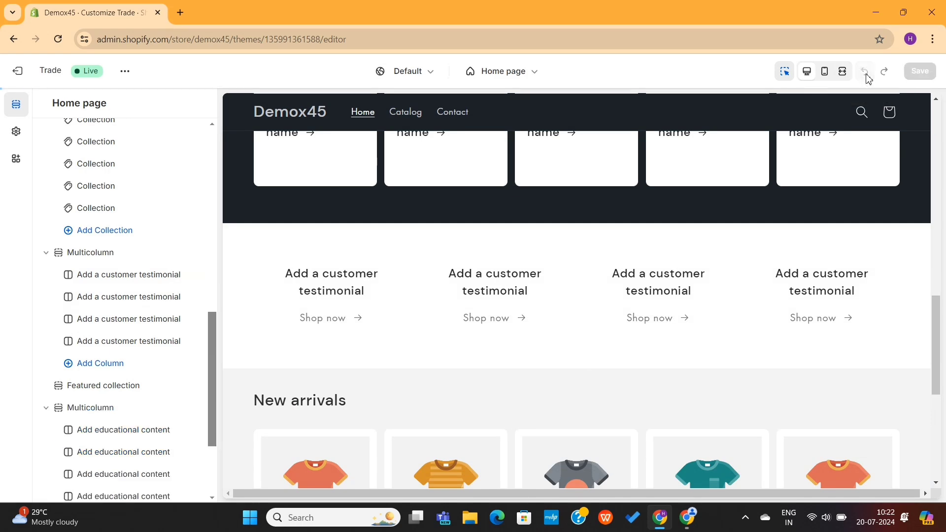
- Hide the educational content and customer testimonial Multicolumn sections, the Collection list and the Proven bestsellers Featured collection
{"action": "scroll", "coordinate": [164, 413], "scroll_direction": "down", "scroll_amount": 3}
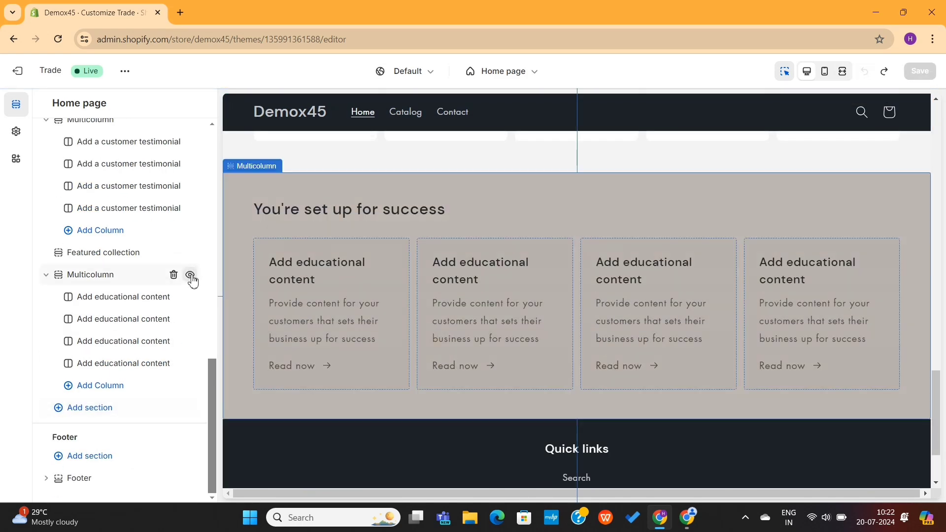
{"action": "left_click", "coordinate": [190, 279]}
{"action": "scroll", "coordinate": [188, 196], "scroll_direction": "up", "scroll_amount": 2}
{"action": "left_click", "coordinate": [190, 220]}
{"action": "scroll", "coordinate": [184, 137], "scroll_direction": "up", "scroll_amount": 2}
{"action": "left_click", "coordinate": [190, 181]}
{"action": "scroll", "coordinate": [190, 183], "scroll_direction": "up", "scroll_amount": 1}
{"action": "left_click", "coordinate": [191, 196]}
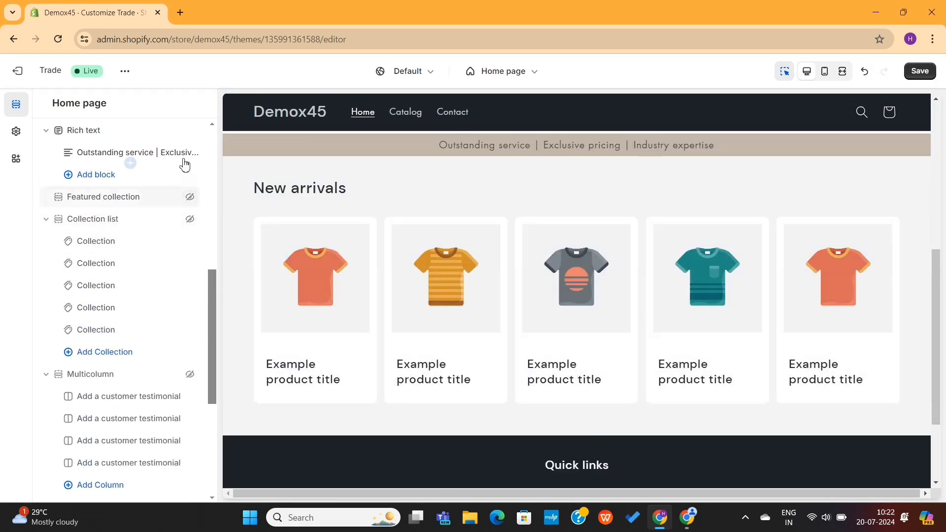
- Hide the Rich text section, the partner logo Multicolumn, the New arrivals Featured collection and the Image banner
{"action": "scroll", "coordinate": [185, 165], "scroll_direction": "up", "scroll_amount": 2}
{"action": "left_click", "coordinate": [190, 218]}
{"action": "scroll", "coordinate": [191, 195], "scroll_direction": "up", "scroll_amount": 2}
{"action": "left_click", "coordinate": [190, 187]}
{"action": "scroll", "coordinate": [193, 191], "scroll_direction": "up", "scroll_amount": 1}
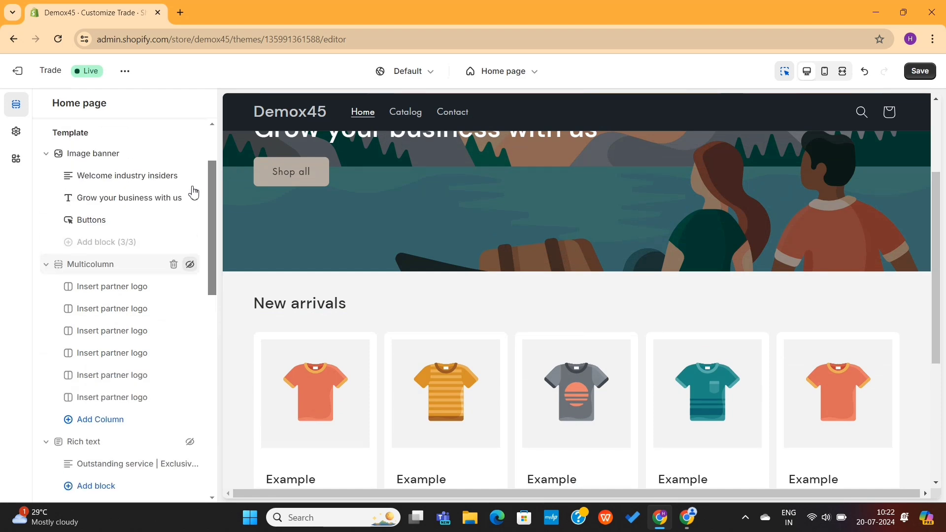
{"action": "scroll", "coordinate": [167, 276], "scroll_direction": "down", "scroll_amount": 3}
{"action": "scroll", "coordinate": [159, 314], "scroll_direction": "down", "scroll_amount": 5}
{"action": "left_click", "coordinate": [190, 350]}
{"action": "scroll", "coordinate": [143, 379], "scroll_direction": "down", "scroll_amount": 2}
{"action": "scroll", "coordinate": [162, 320], "scroll_direction": "up", "scroll_amount": 10}
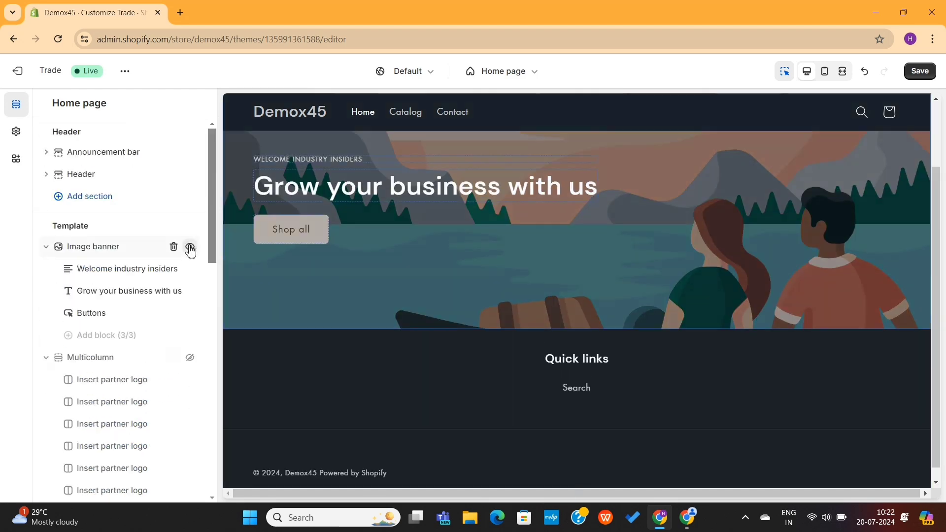
{"action": "left_click", "coordinate": [189, 247]}
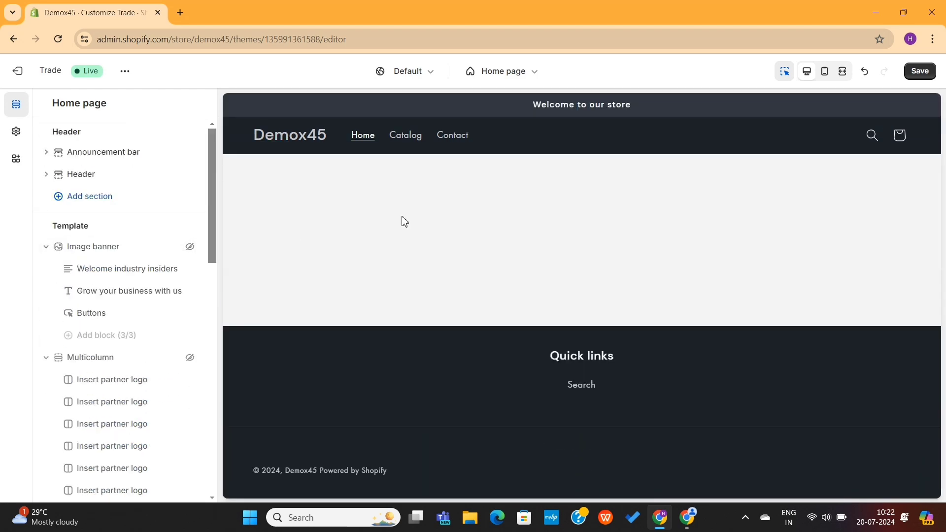
- Change the announcement bar's text to "FREE Shipping Worldwide"
{"action": "left_click", "coordinate": [552, 105]}
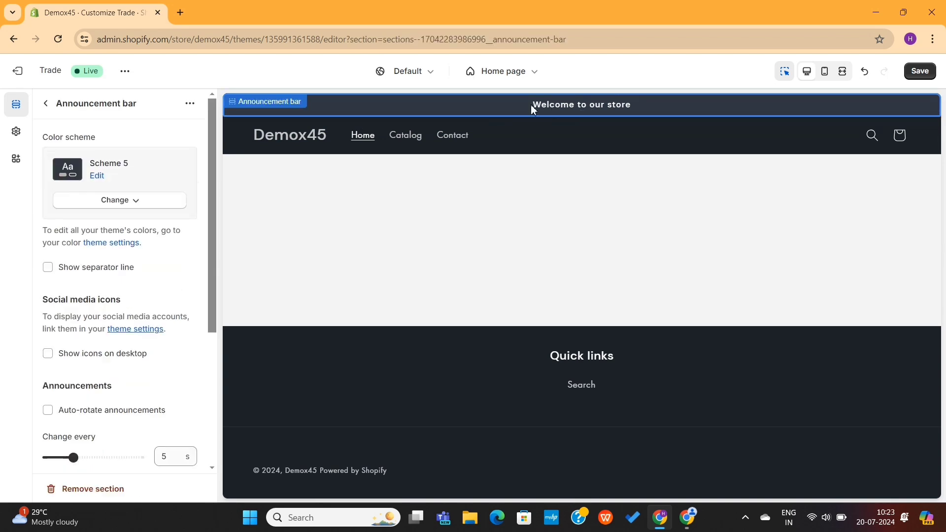
{"action": "scroll", "coordinate": [140, 280], "scroll_direction": "down", "scroll_amount": 4}
{"action": "left_click", "coordinate": [46, 104]}
{"action": "left_click", "coordinate": [109, 175]}
{"action": "triple_click", "coordinate": [147, 156]}
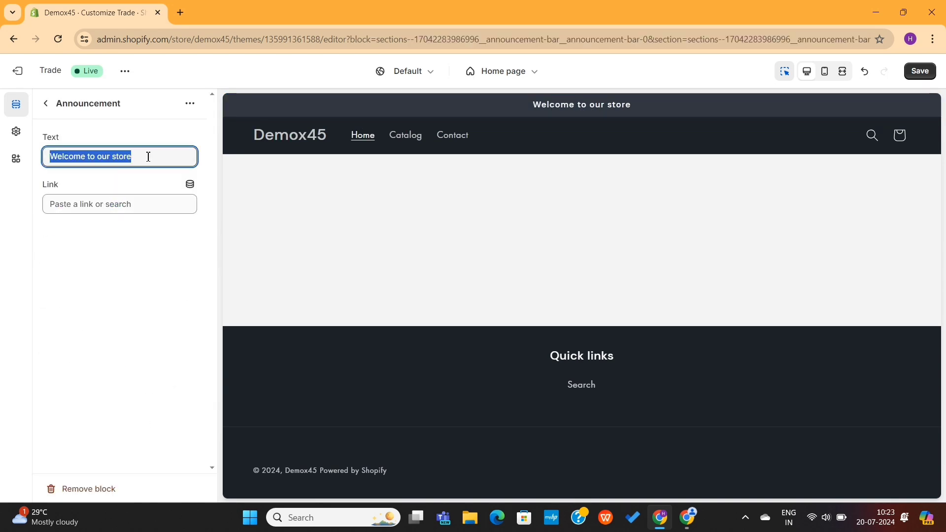
{"action": "type", "text": "FREE Shipping Wordwide"}
{"action": "left_click", "coordinate": [46, 103]}
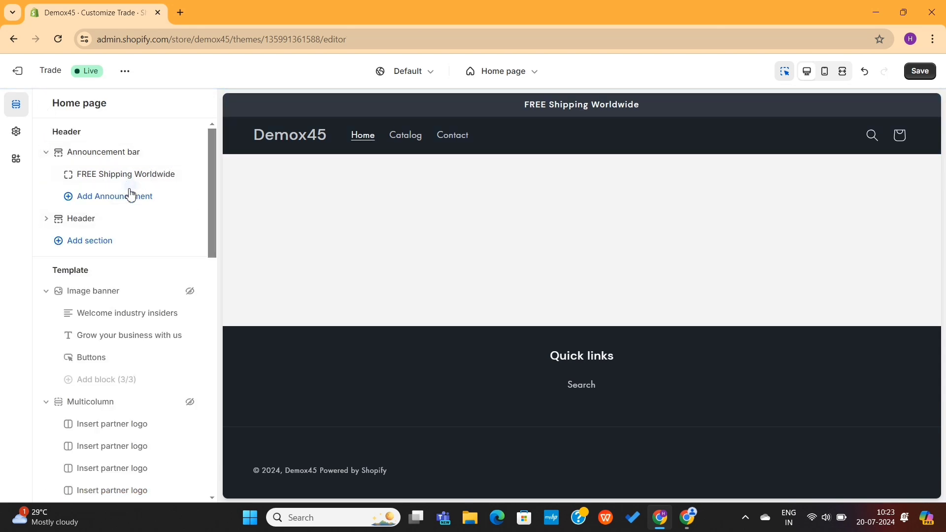
- Upload demo_logo-removebg-preview from the Downloads folder and set it as the store logo in the theme settings
{"action": "left_click", "coordinate": [545, 127]}
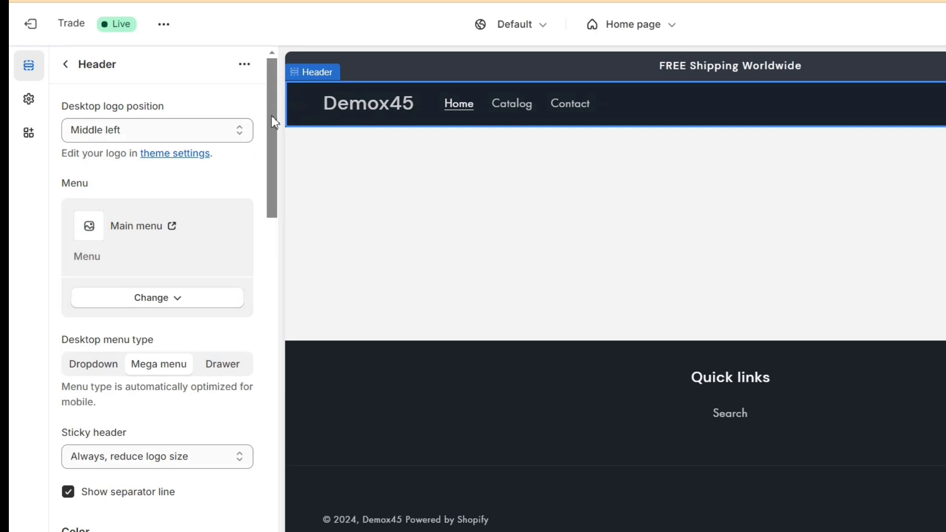
{"action": "left_click", "coordinate": [31, 104]}
{"action": "left_click", "coordinate": [101, 104]}
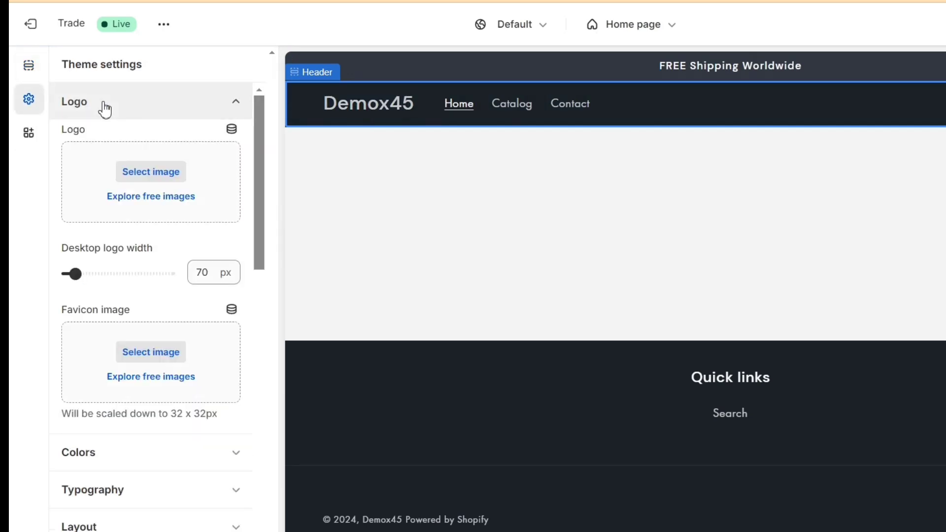
{"action": "left_click", "coordinate": [155, 173]}
{"action": "left_click", "coordinate": [453, 170]}
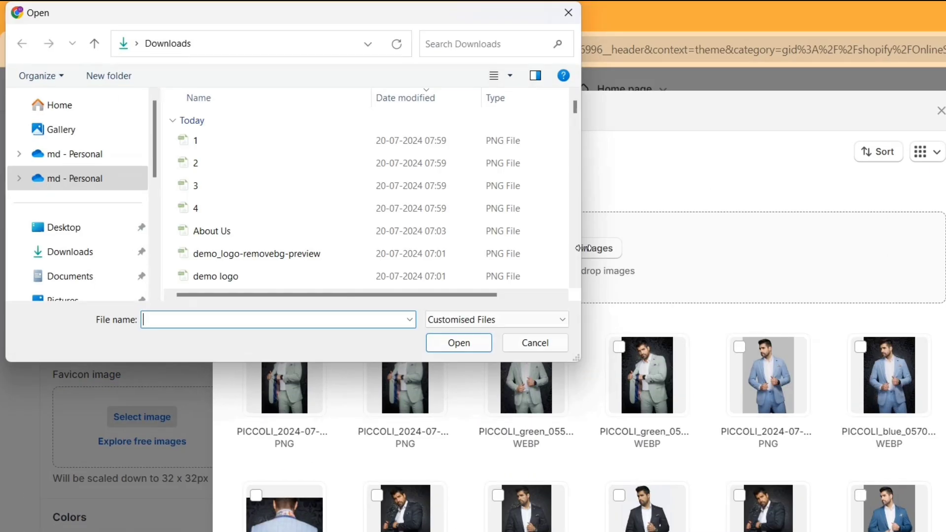
{"action": "left_click", "coordinate": [264, 199]}
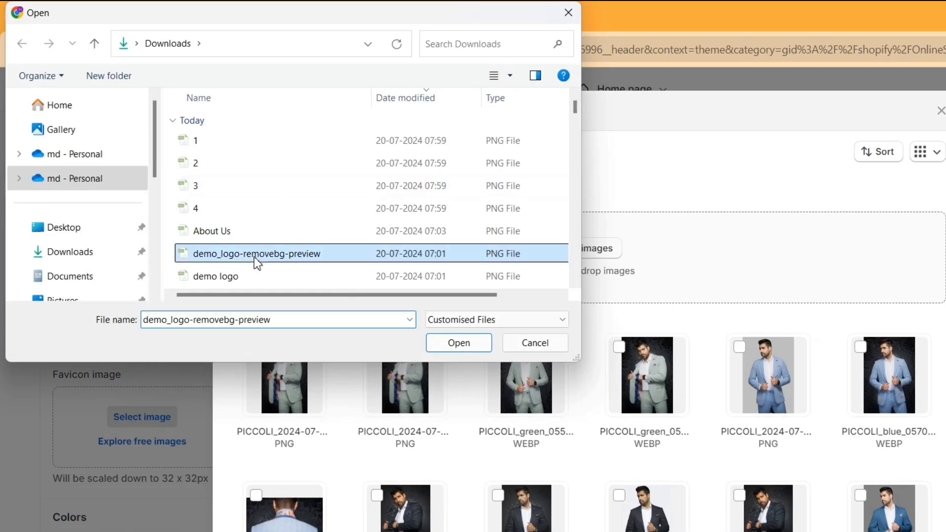
{"action": "double_click", "coordinate": [257, 263]}
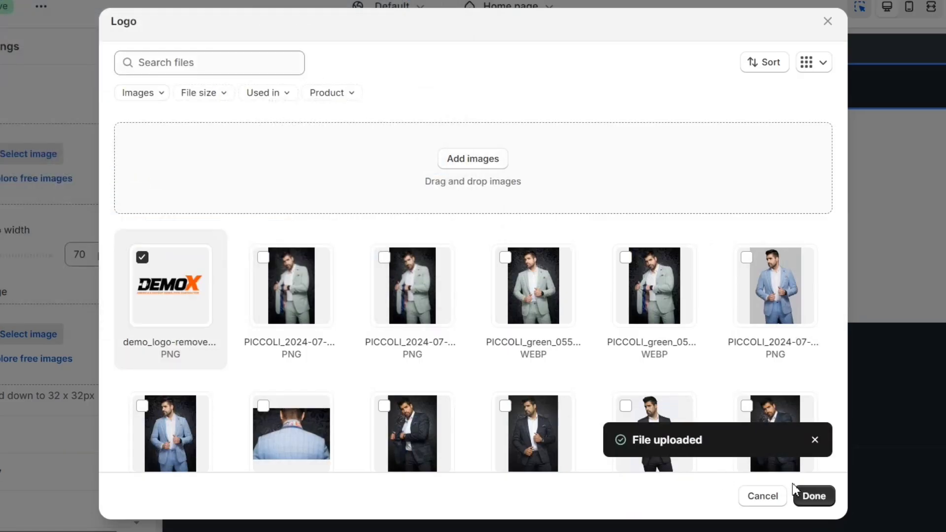
{"action": "left_click", "coordinate": [821, 495]}
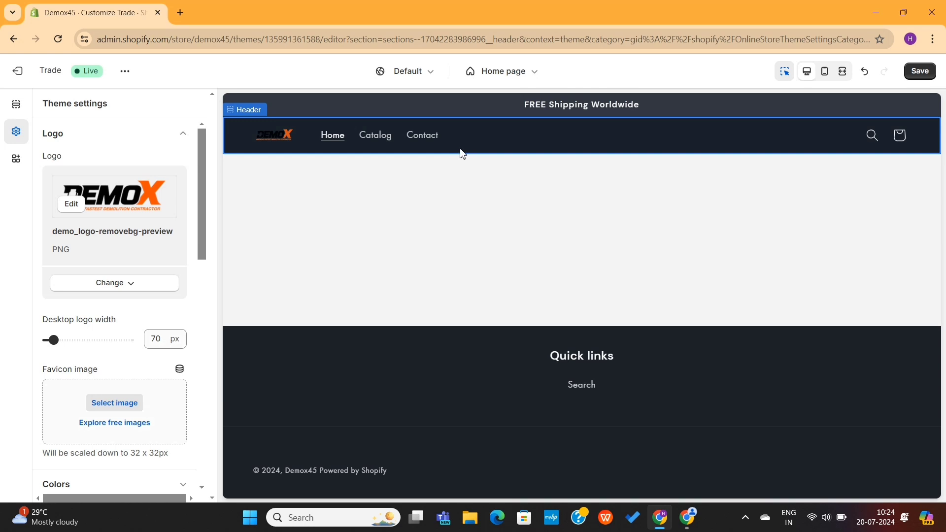
- Try Scheme 1 as the header's color scheme, and set it to Scheme 2
{"action": "left_click", "coordinate": [511, 133]}
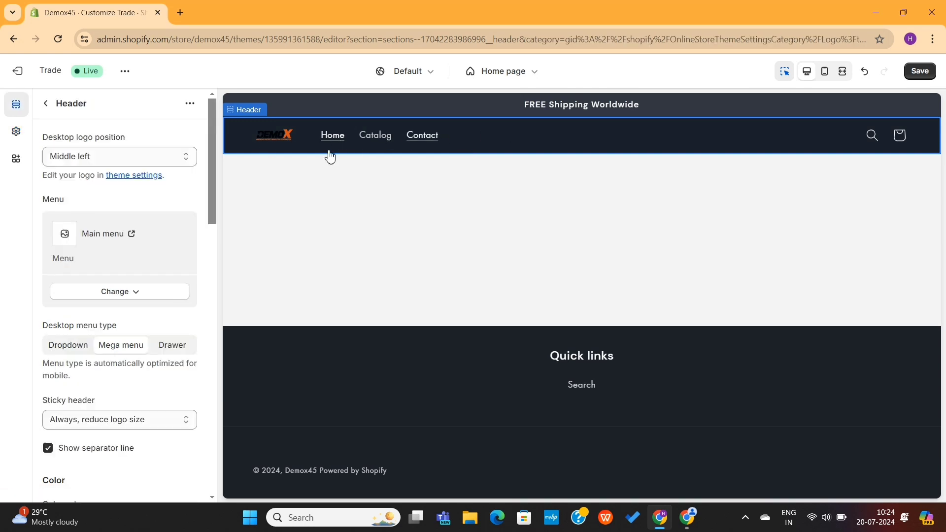
{"action": "scroll", "coordinate": [135, 309], "scroll_direction": "down", "scroll_amount": 2}
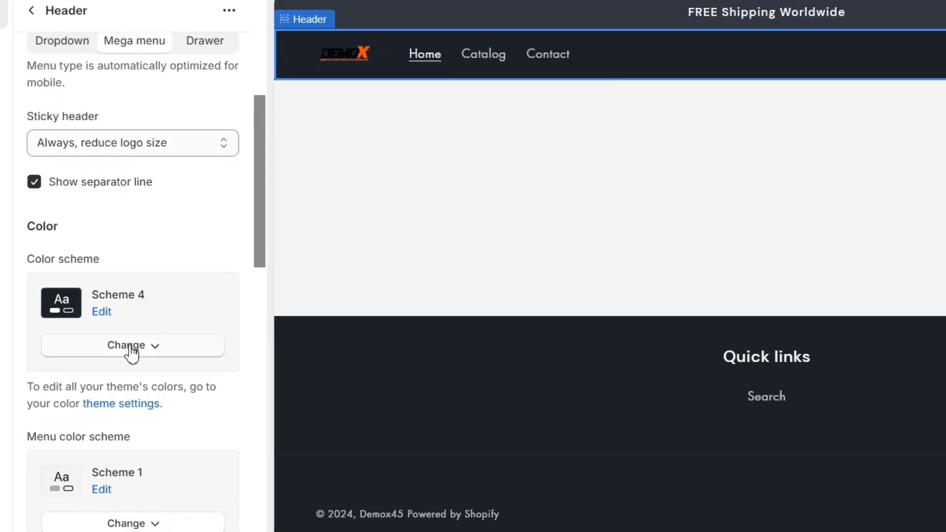
{"action": "left_click", "coordinate": [131, 349]}
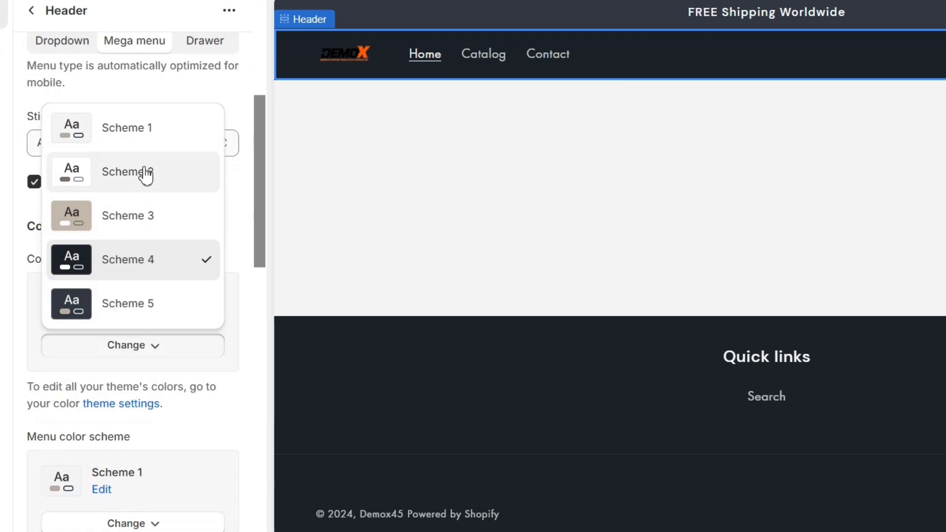
{"action": "left_click", "coordinate": [139, 139]}
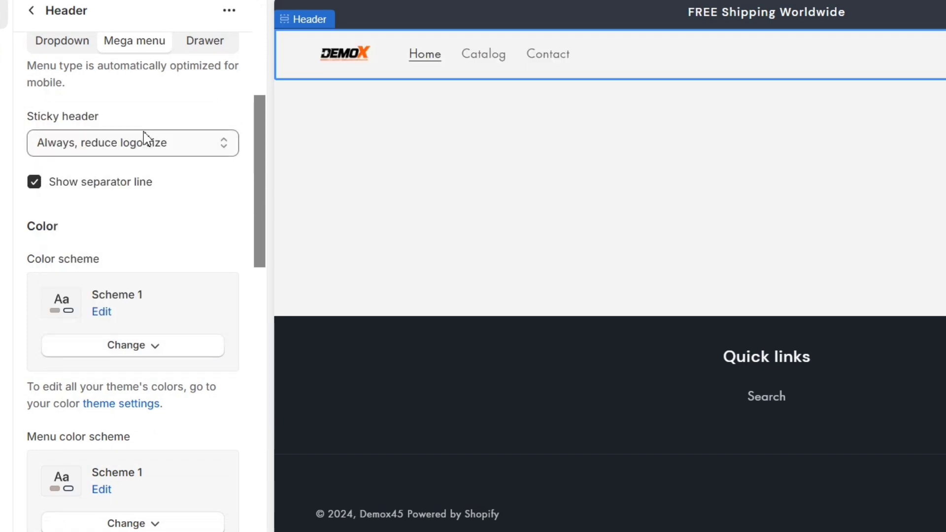
{"action": "left_click", "coordinate": [138, 351]}
{"action": "left_click", "coordinate": [143, 173]}
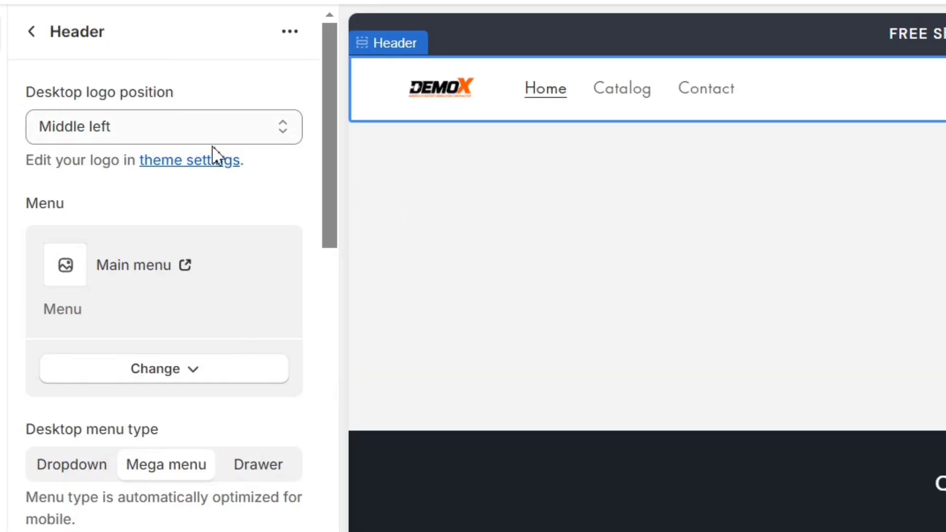
- Try the Top left and Middle center desktop logo positions for the header, and set the position to Top center
{"action": "left_click", "coordinate": [139, 158]}
{"action": "left_click", "coordinate": [130, 169]}
{"action": "left_click", "coordinate": [203, 125]}
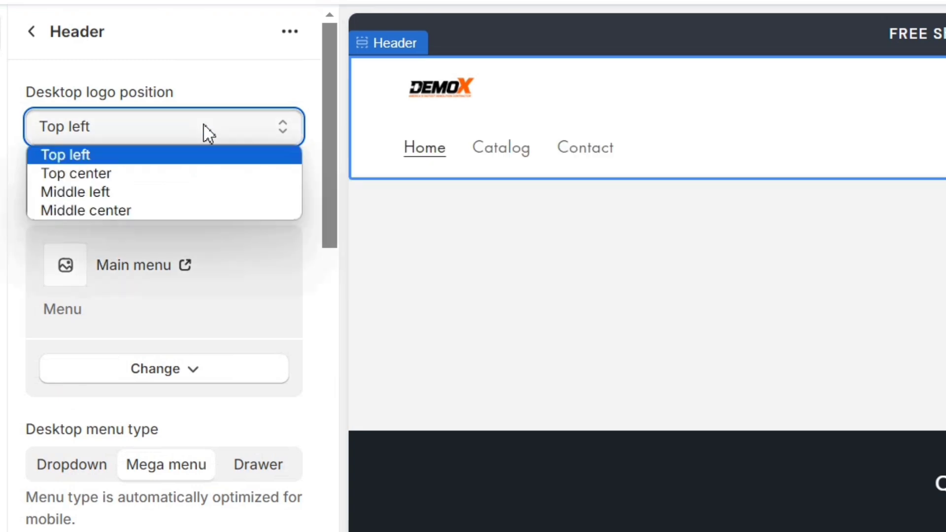
{"action": "left_click", "coordinate": [179, 191]}
{"action": "key", "text": "Down"}
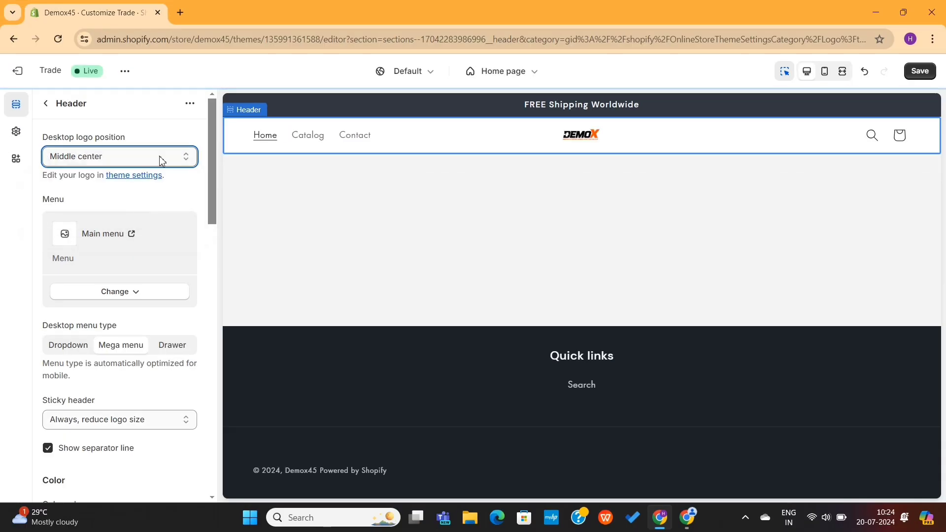
{"action": "left_click", "coordinate": [161, 158]}
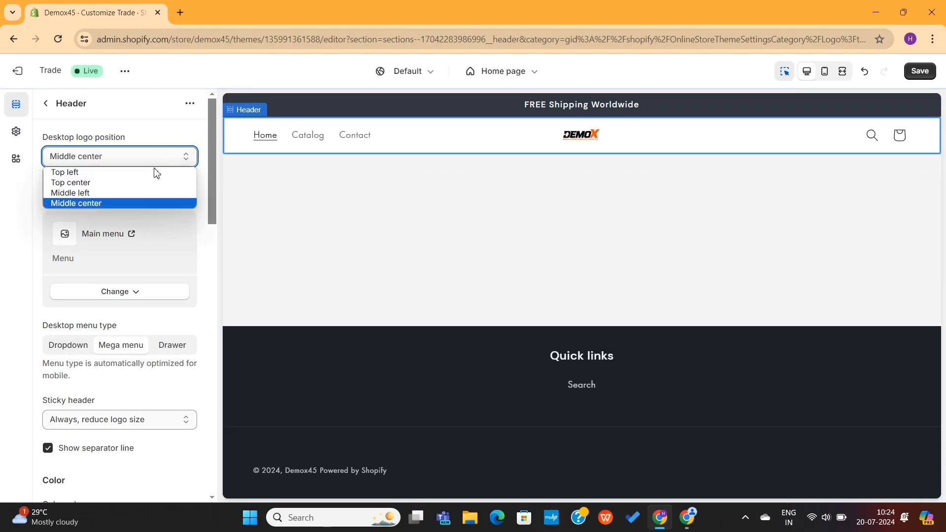
{"action": "left_click", "coordinate": [148, 181]}
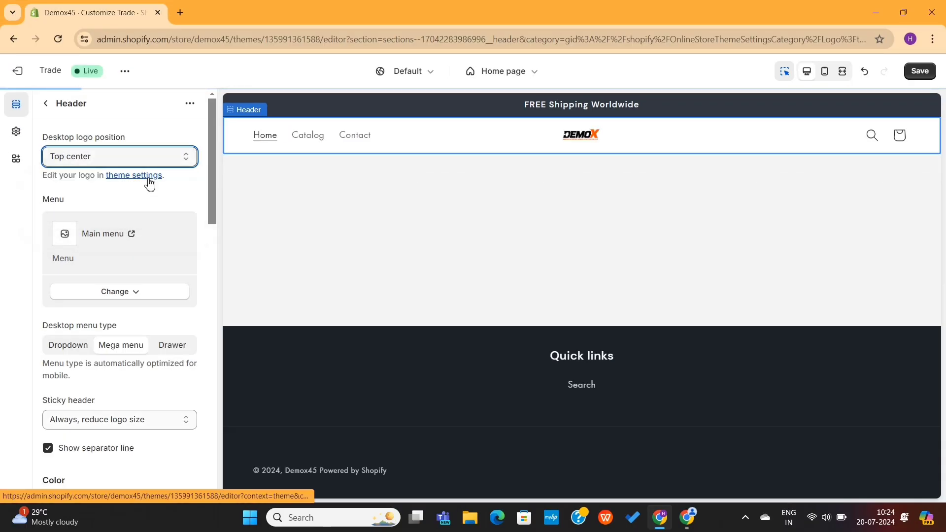
- Increase the desktop logo width in the theme settings so the DEMOX logo appears larger in the header
{"action": "left_click", "coordinate": [17, 131]}
{"action": "scroll", "coordinate": [55, 152], "scroll_direction": "down", "scroll_amount": 1}
{"action": "left_click_drag", "start_coordinate": [47, 294], "coordinate": [94, 302]}
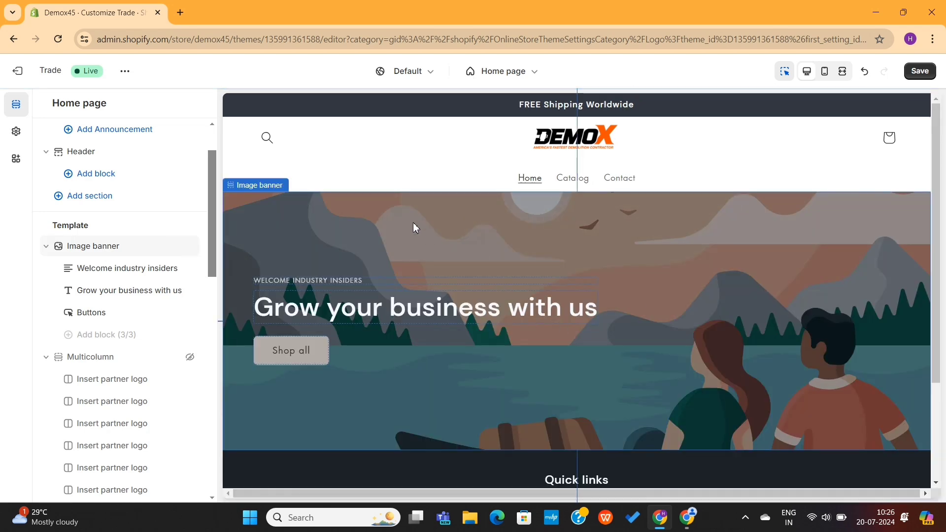
- Select the Image banner section and check which stored files are available for its first image
{"action": "left_click", "coordinate": [413, 223]}
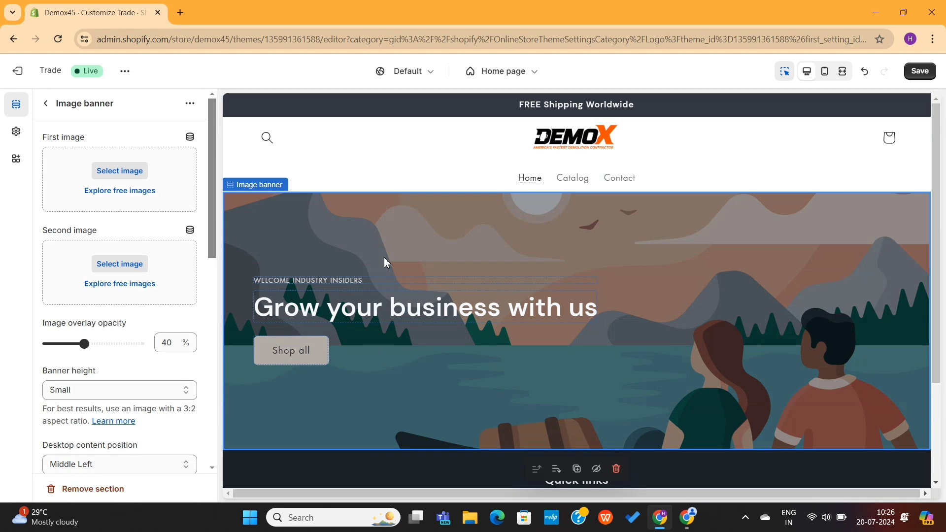
{"action": "left_click", "coordinate": [120, 171]}
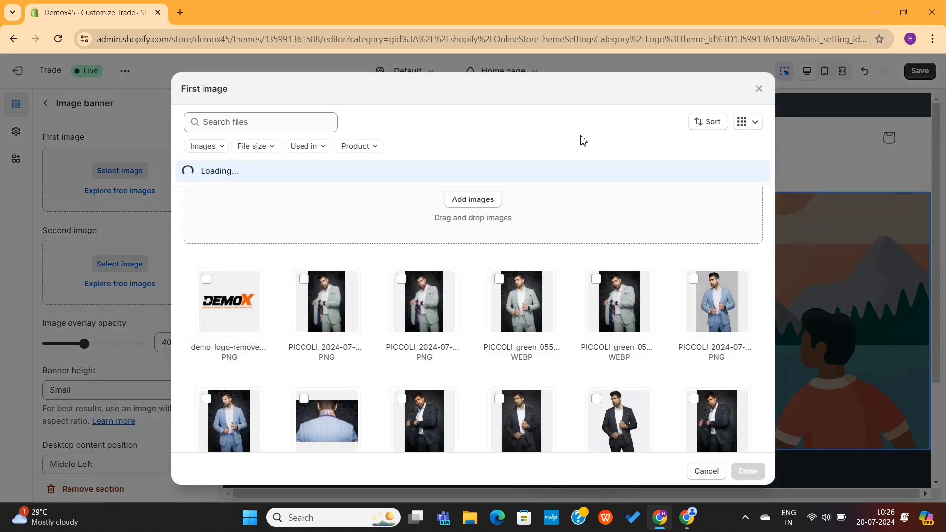
{"action": "left_click", "coordinate": [759, 89]}
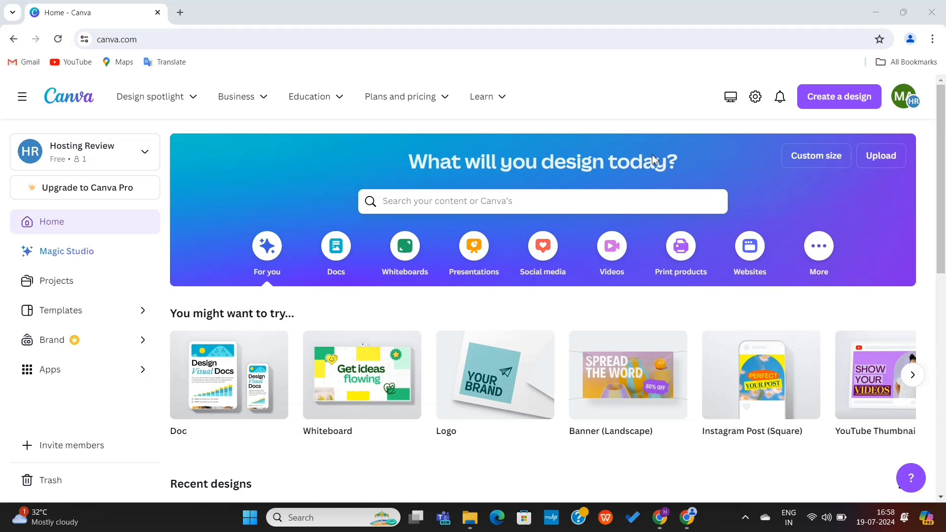
- Switch to Canva, create a Medium Banner (US) (Landscape) design and apply the Gray Minimalist New Collection Banner template
{"action": "left_click", "coordinate": [835, 99]}
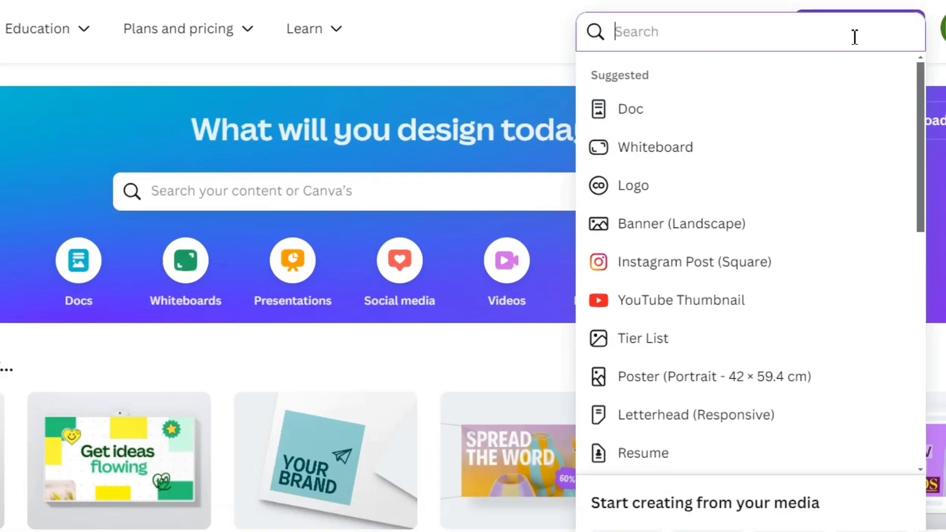
{"action": "type", "text": "banner"}
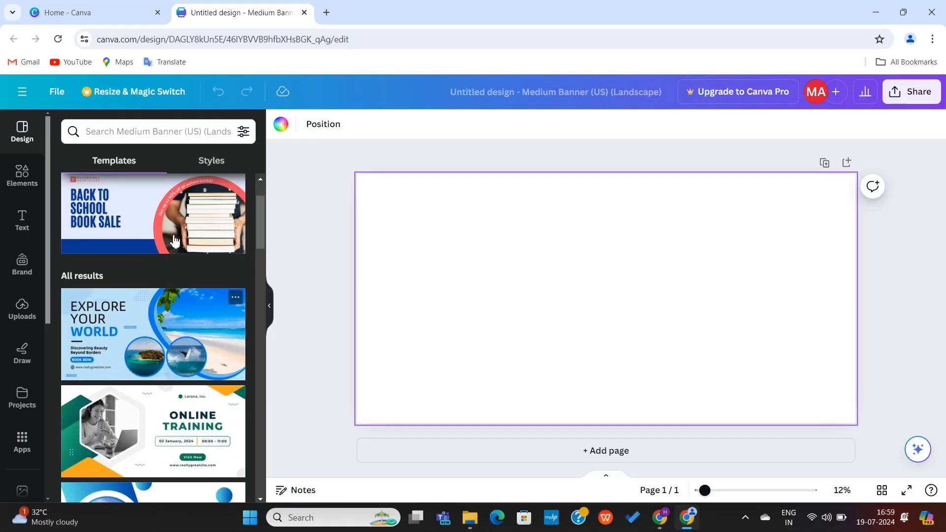
{"action": "scroll", "coordinate": [169, 328], "scroll_direction": "down", "scroll_amount": 6}
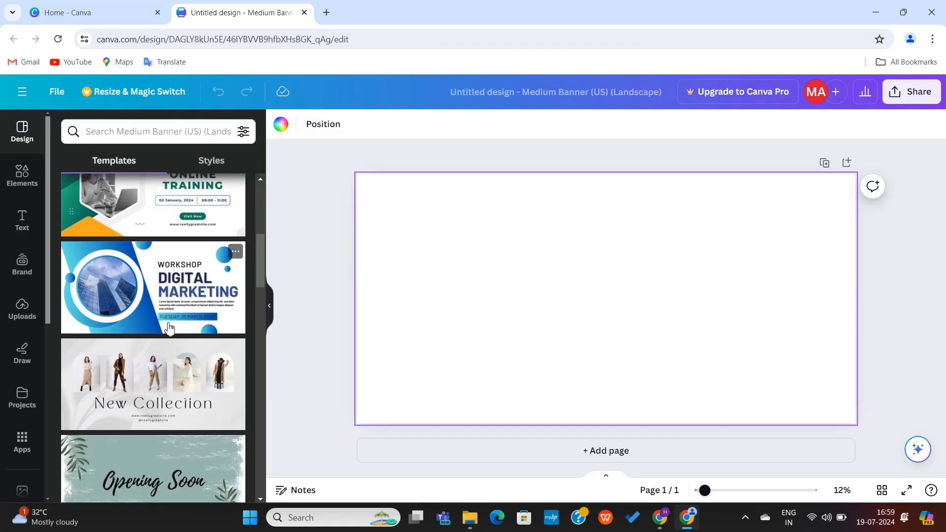
{"action": "scroll", "coordinate": [169, 328], "scroll_direction": "down", "scroll_amount": 1}
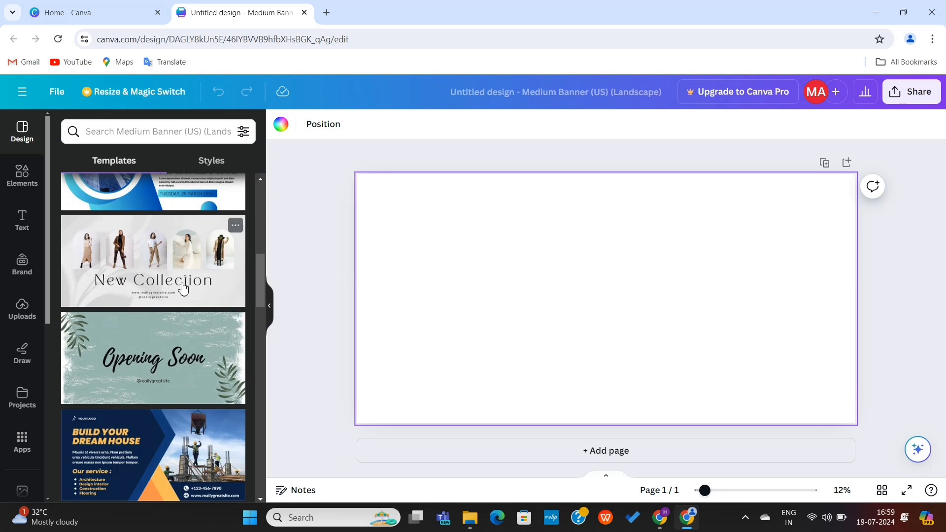
{"action": "scroll", "coordinate": [165, 348], "scroll_direction": "down", "scroll_amount": 6}
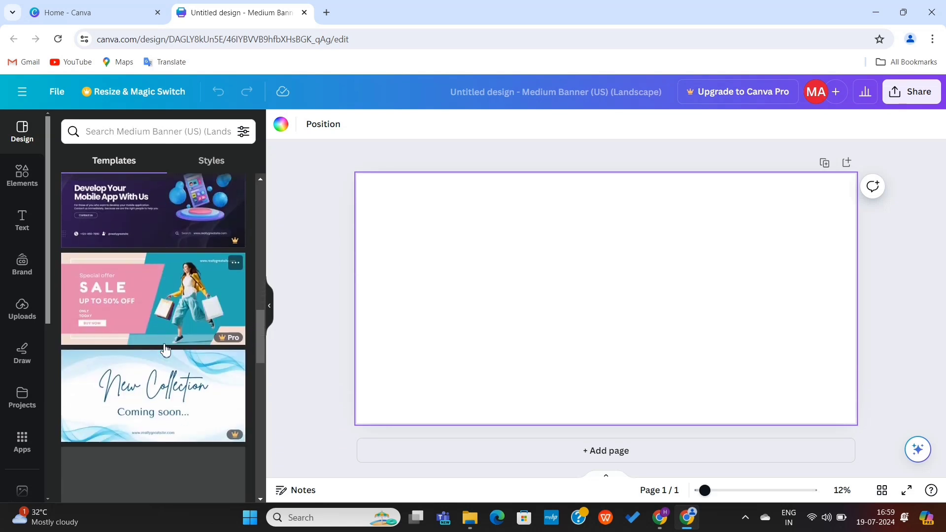
{"action": "scroll", "coordinate": [165, 348], "scroll_direction": "down", "scroll_amount": 2}
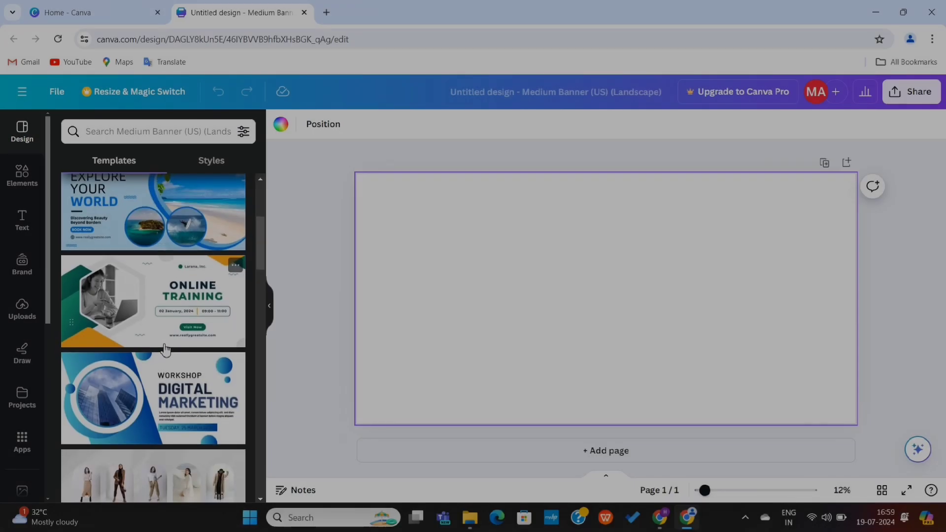
{"action": "scroll", "coordinate": [164, 379], "scroll_direction": "down", "scroll_amount": 2}
{"action": "left_click", "coordinate": [164, 379]}
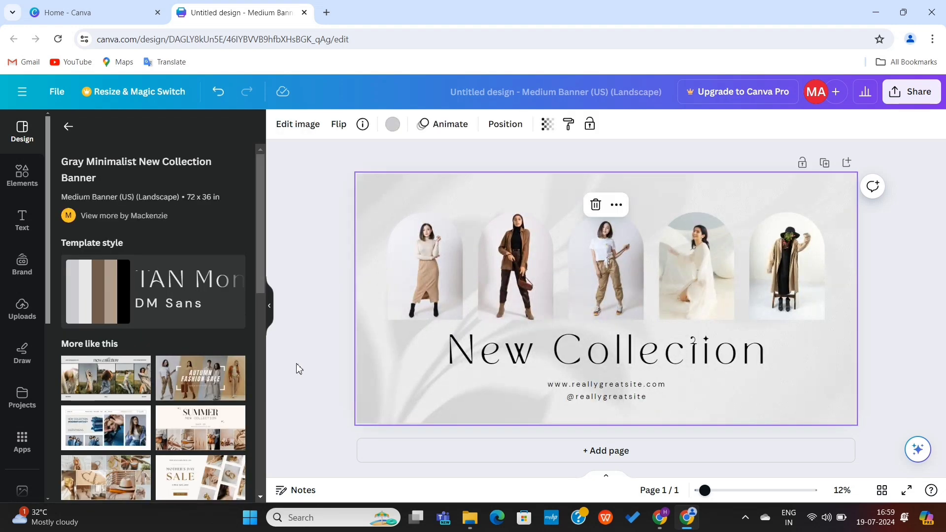
{"action": "scroll", "coordinate": [172, 398], "scroll_direction": "down", "scroll_amount": 10}
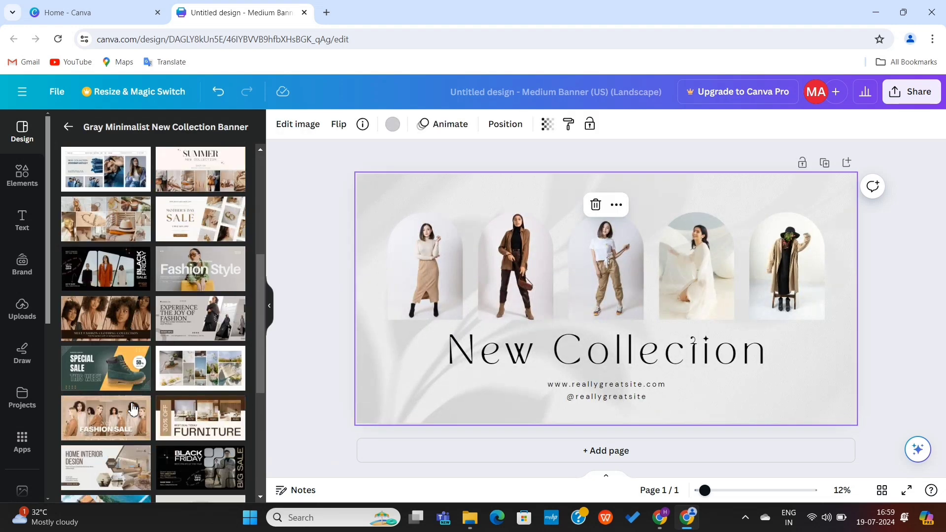
{"action": "scroll", "coordinate": [192, 359], "scroll_direction": "down", "scroll_amount": 3}
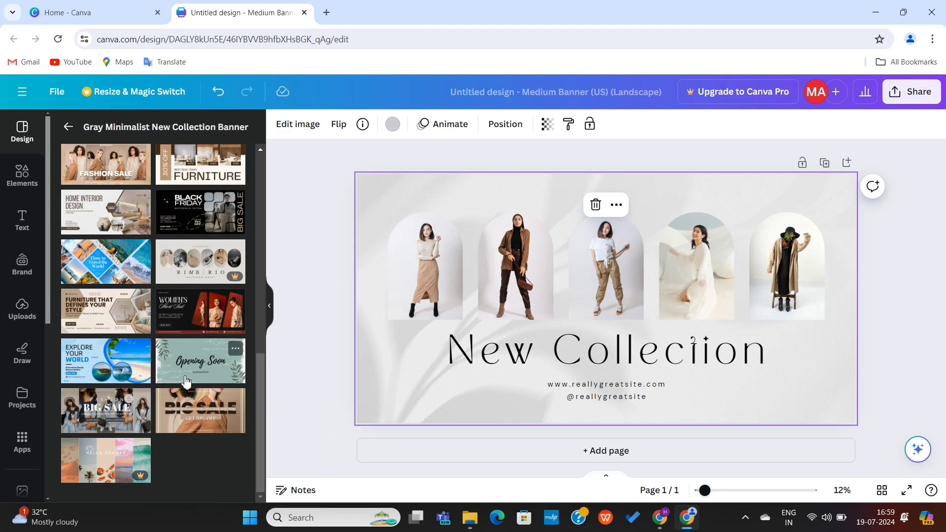
{"action": "scroll", "coordinate": [186, 382], "scroll_direction": "up", "scroll_amount": 10}
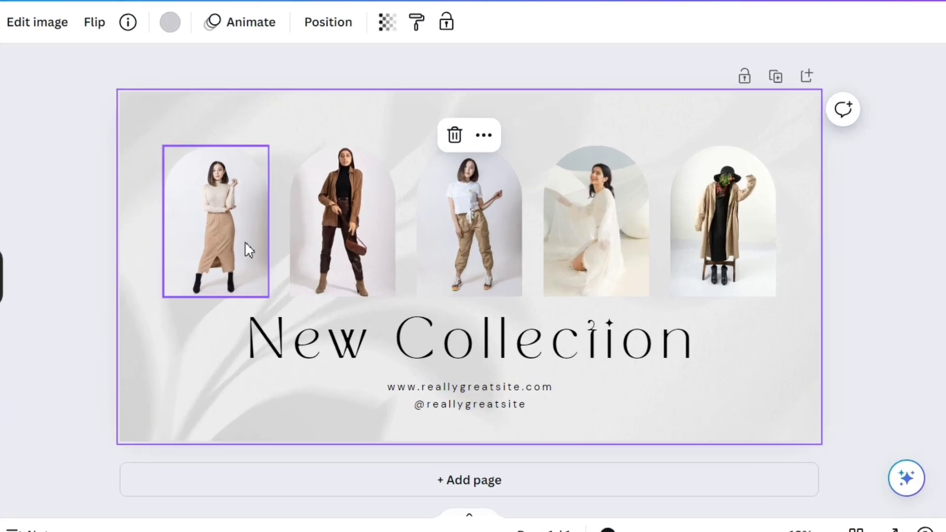
- Delete the model photos from all five arched frames in the banner, keeping the empty frames
{"action": "left_click", "coordinate": [446, 279]}
{"action": "left_click", "coordinate": [215, 102]}
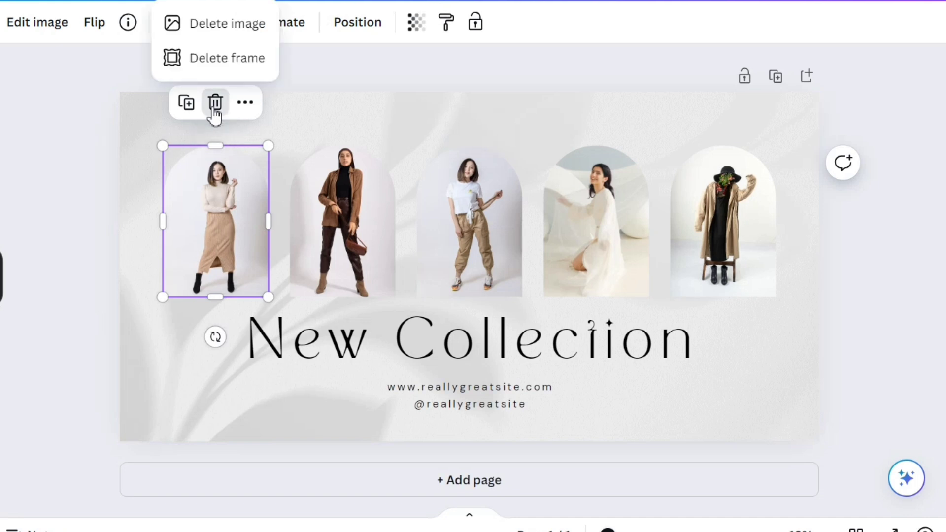
{"action": "left_click", "coordinate": [220, 36]}
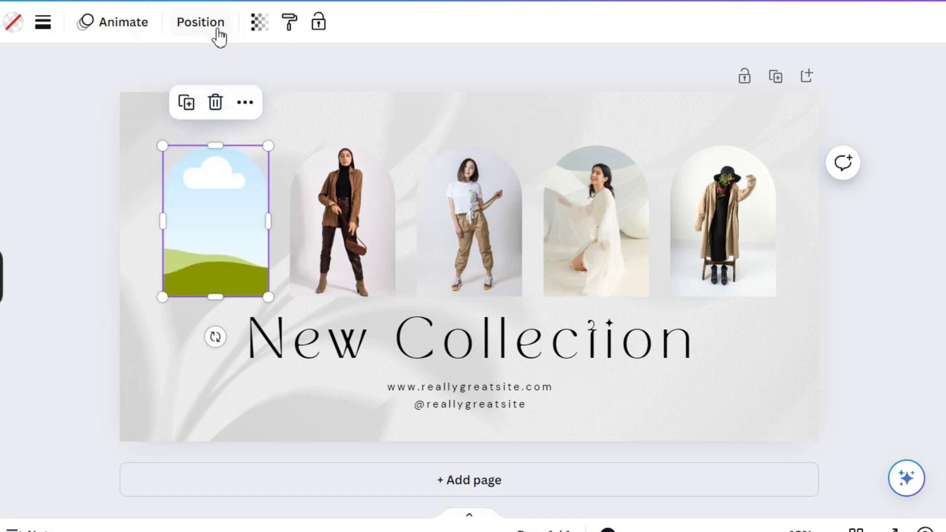
{"action": "left_click", "coordinate": [326, 182]}
{"action": "left_click", "coordinate": [342, 102]}
{"action": "left_click", "coordinate": [345, 24]}
{"action": "left_click", "coordinate": [469, 197]}
{"action": "left_click", "coordinate": [469, 102]}
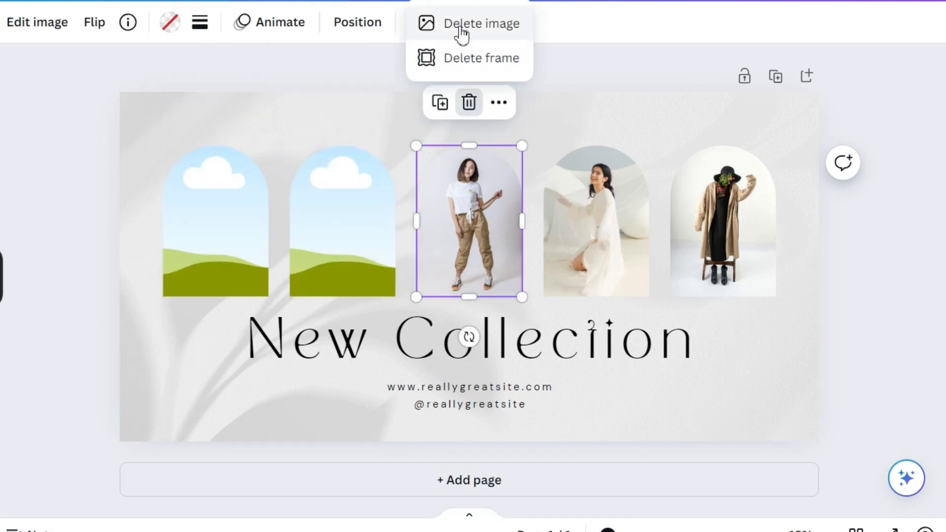
{"action": "left_click", "coordinate": [458, 25]}
{"action": "left_click", "coordinate": [596, 197]}
{"action": "left_click", "coordinate": [596, 101]}
{"action": "left_click", "coordinate": [596, 23]}
{"action": "left_click", "coordinate": [693, 196]}
{"action": "left_click", "coordinate": [722, 102]}
{"action": "left_click", "coordinate": [721, 25]}
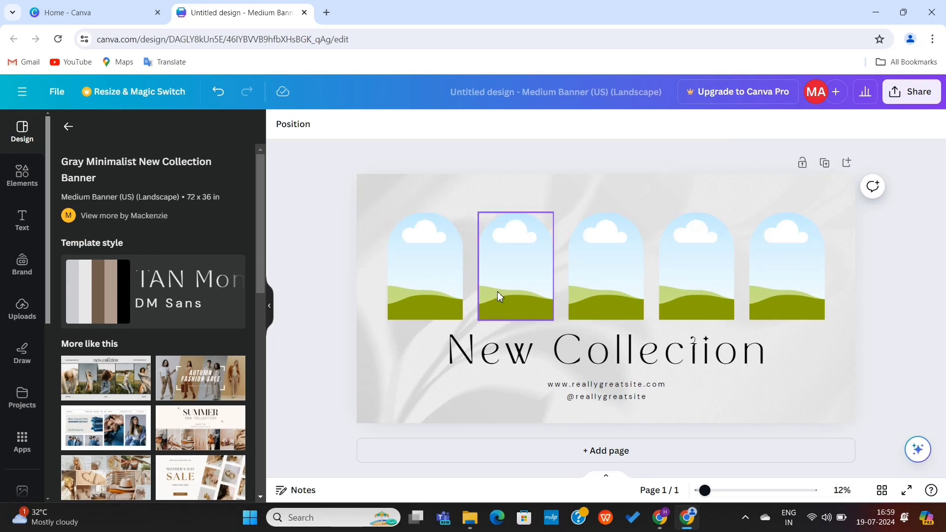
- Open Freepik in a new browser tab and search all assets for "men's fashion"
{"action": "left_click", "coordinate": [327, 14]}
{"action": "type", "text": "free"}
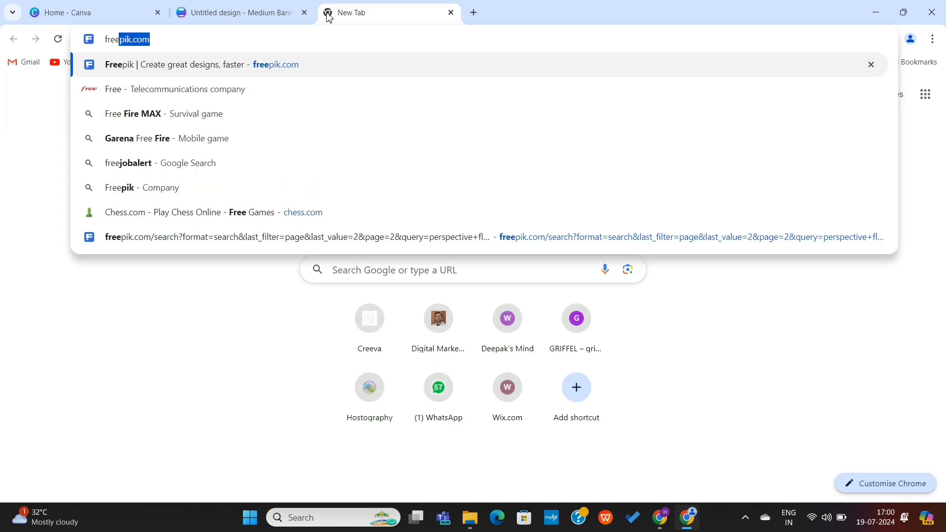
{"action": "key", "text": "Return"}
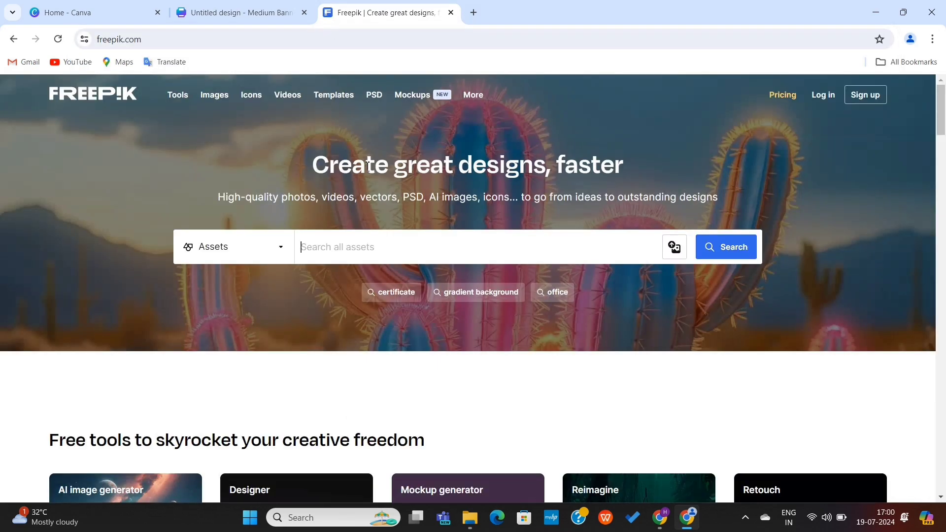
{"action": "scroll", "coordinate": [352, 246], "scroll_direction": "down", "scroll_amount": 15}
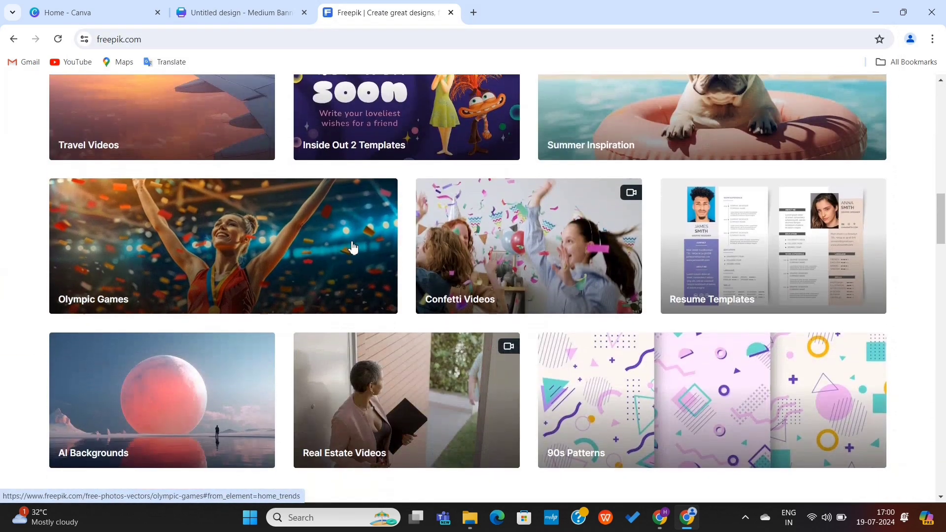
{"action": "scroll", "coordinate": [351, 247], "scroll_direction": "up", "scroll_amount": 15}
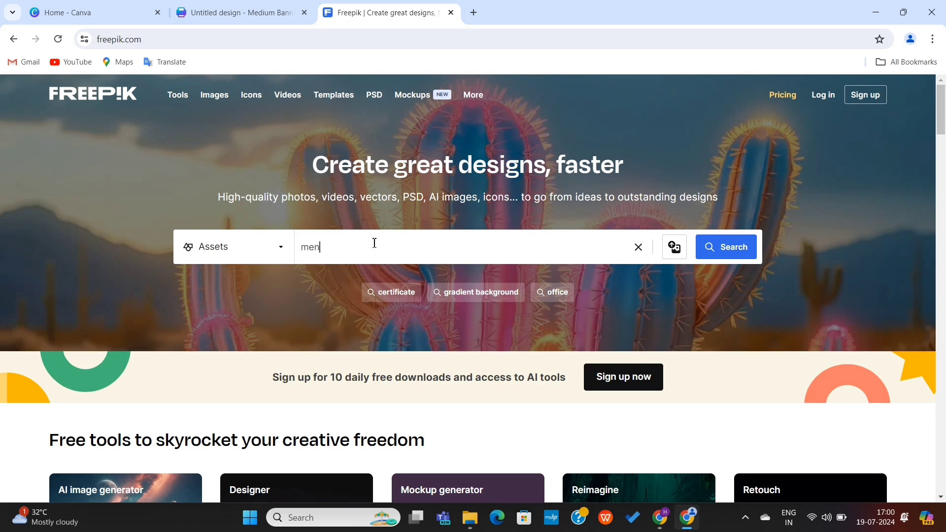
{"action": "left_click", "coordinate": [374, 243]}
{"action": "type", "text": "men's fashion"}
{"action": "key", "text": "Return"}
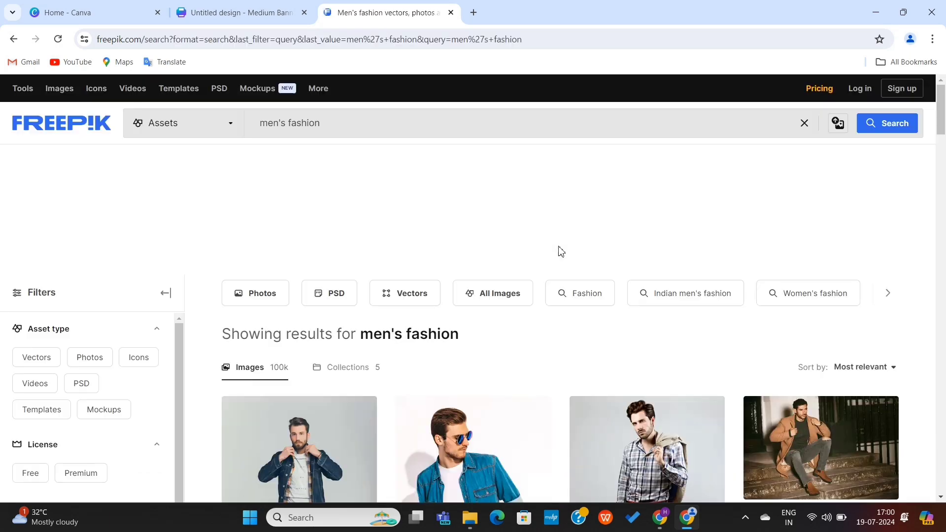
- Copy the Freepik photo of the man in the denim jacket and dark trousers and place it in the Canva banner's first arched frame
{"action": "scroll", "coordinate": [558, 248], "scroll_direction": "down", "scroll_amount": 4}
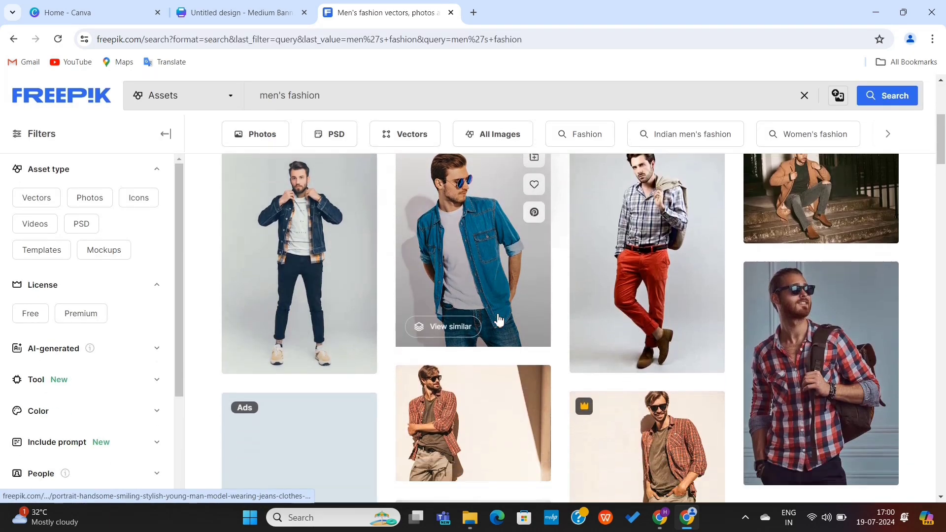
{"action": "scroll", "coordinate": [498, 319], "scroll_direction": "down", "scroll_amount": 5}
{"action": "scroll", "coordinate": [498, 318], "scroll_direction": "up", "scroll_amount": 5}
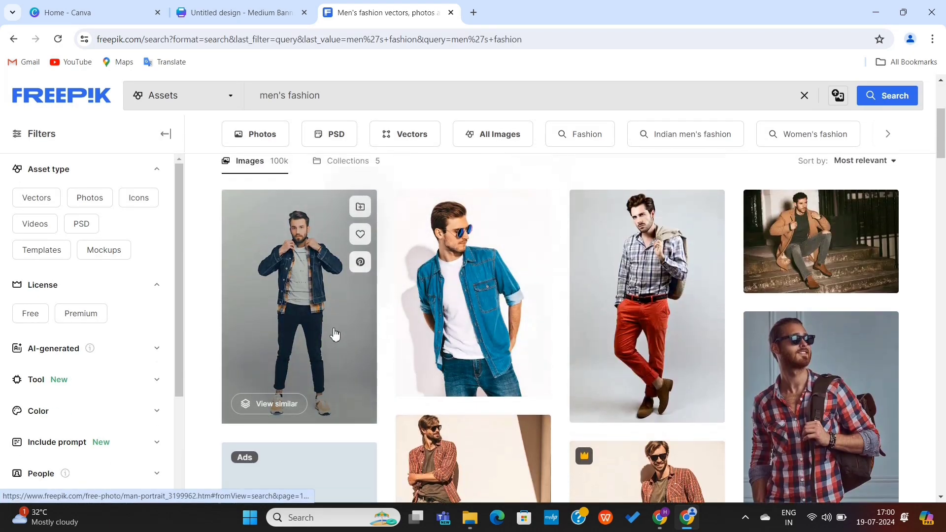
{"action": "left_click", "coordinate": [334, 333]}
{"action": "right_click", "coordinate": [417, 258]}
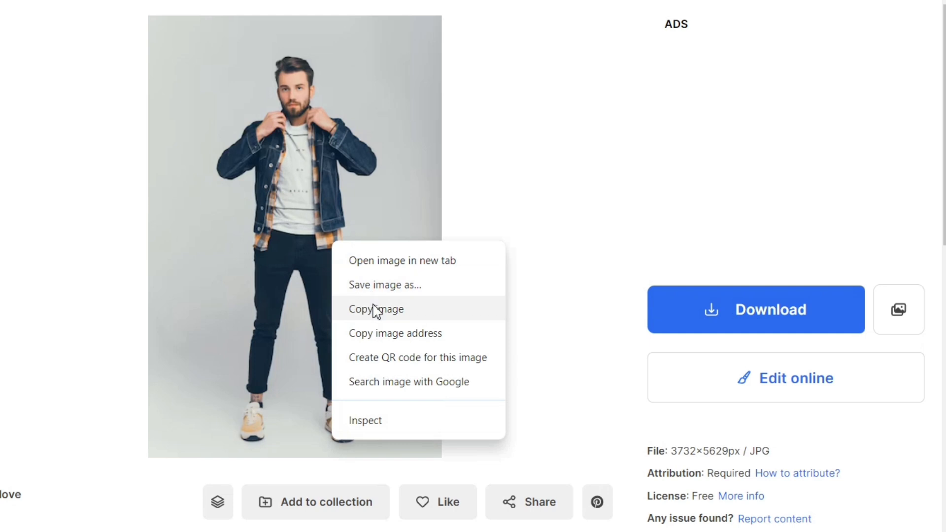
{"action": "left_click", "coordinate": [374, 309]}
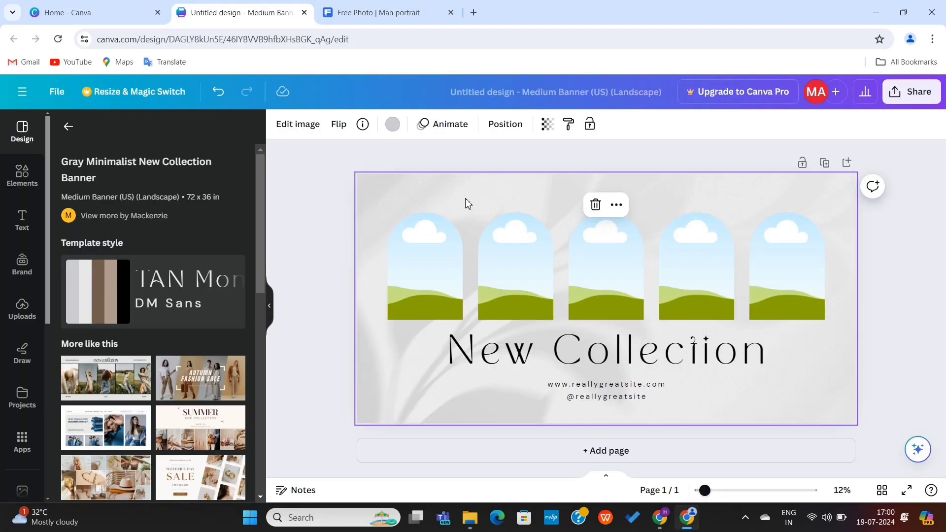
{"action": "key", "text": "ctrl+v"}
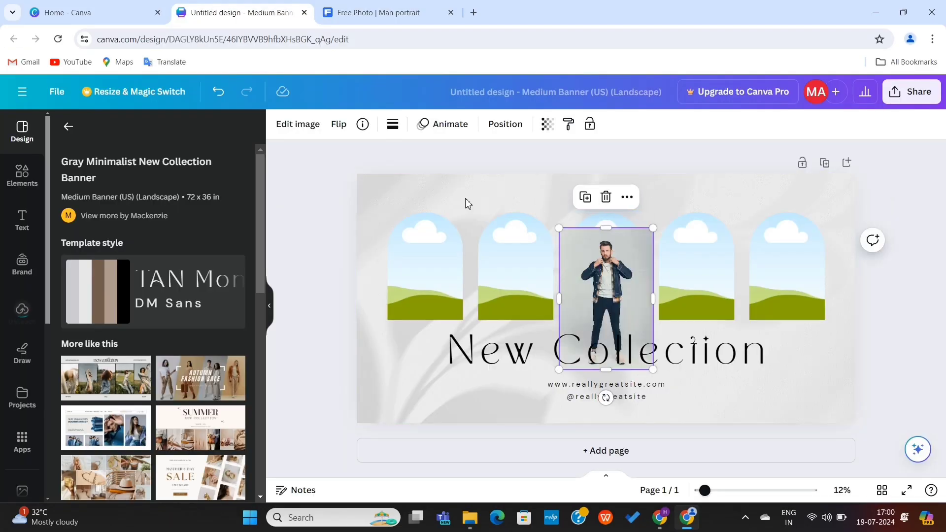
{"action": "left_click_drag", "start_coordinate": [578, 273], "coordinate": [438, 275]}
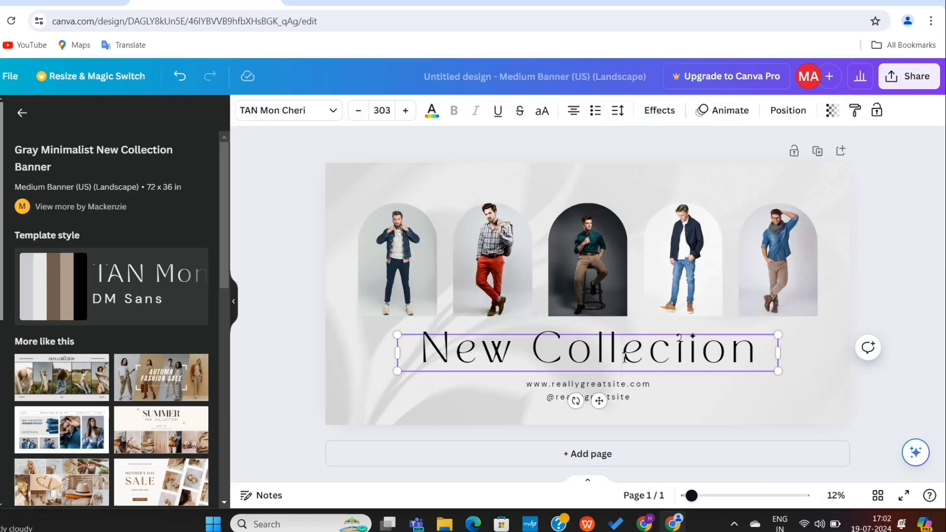
- Change the banner's "New Collection" heading below the five photos to "New Arrivals"
{"action": "double_click", "coordinate": [625, 356]}
{"action": "type", "text": "Arr"}
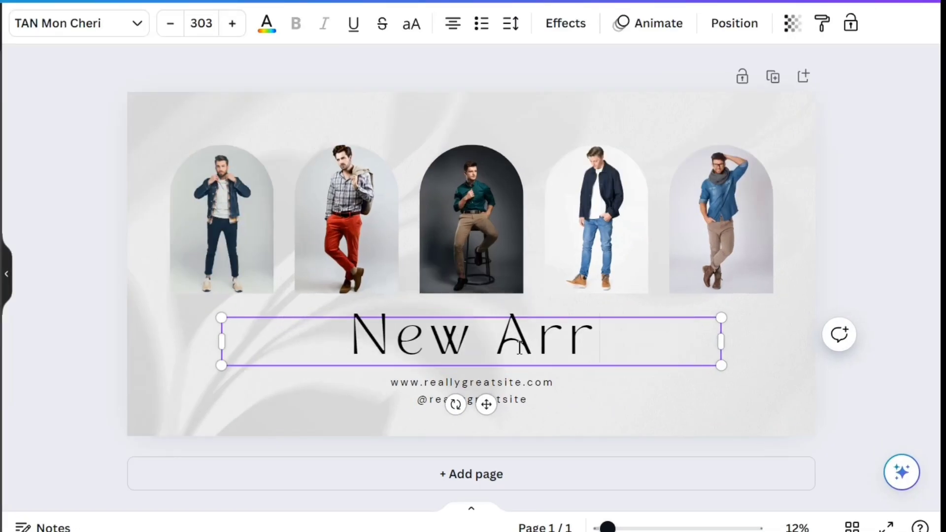
{"action": "type", "text": "ivals"}
{"action": "left_click", "coordinate": [469, 384]}
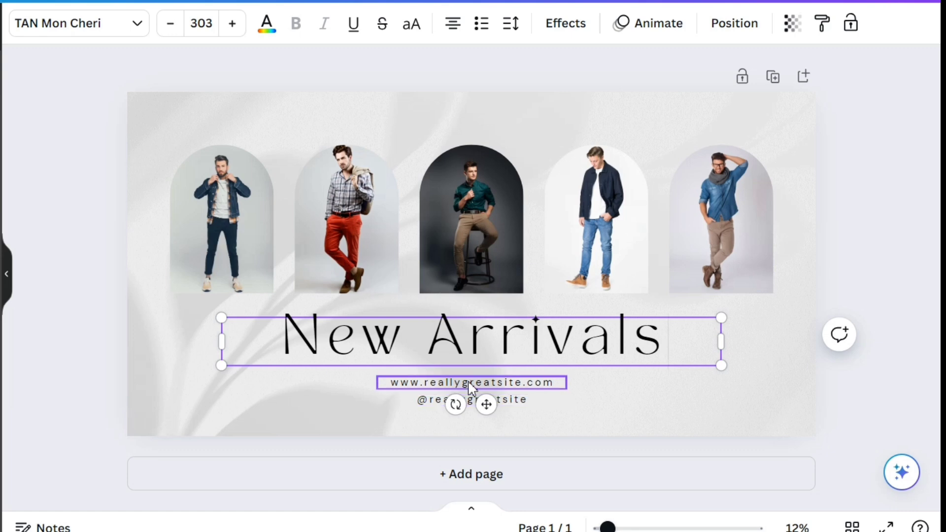
- Delete the website address and social handle text lines beneath the banner's "New Arrivals" heading
{"action": "key", "text": "Delete"}
{"action": "left_click", "coordinate": [468, 406]}
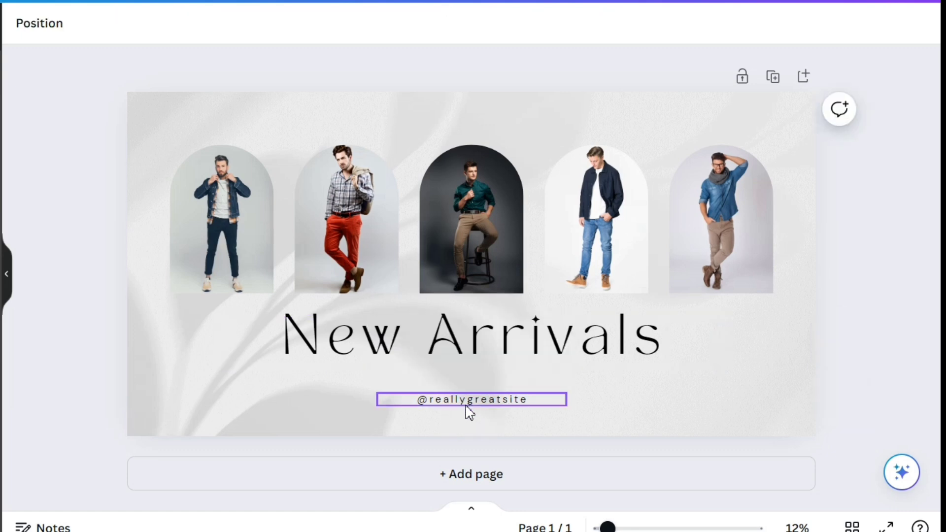
{"action": "key", "text": "Delete"}
- Try other fonts such as Didact Gothic and League Spartan on the "New Arrivals" heading
{"action": "left_click", "coordinate": [456, 339]}
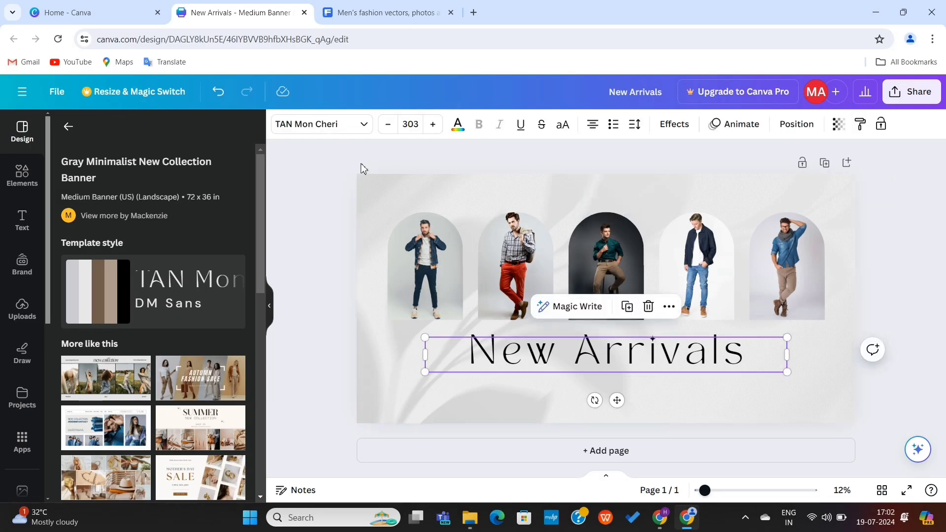
{"action": "left_click", "coordinate": [97, 33]}
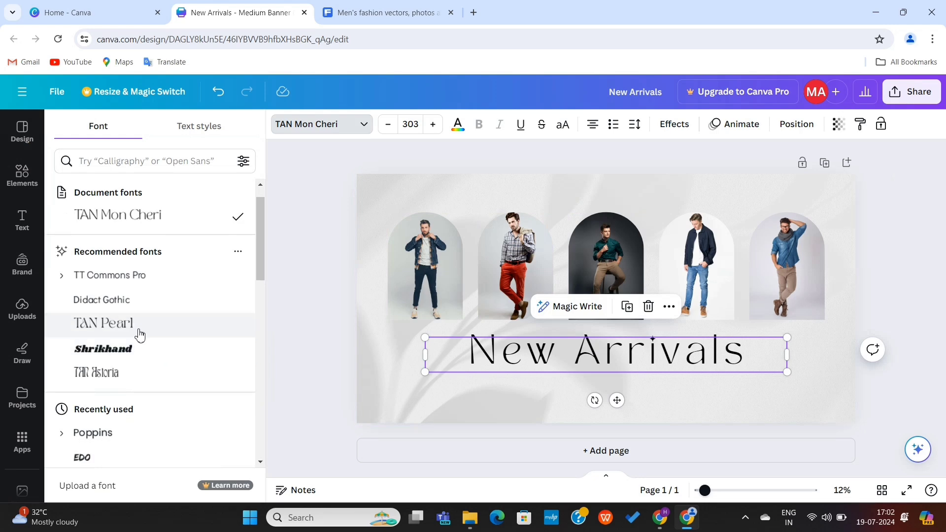
{"action": "left_click", "coordinate": [141, 301]}
{"action": "scroll", "coordinate": [159, 379], "scroll_direction": "down", "scroll_amount": 2}
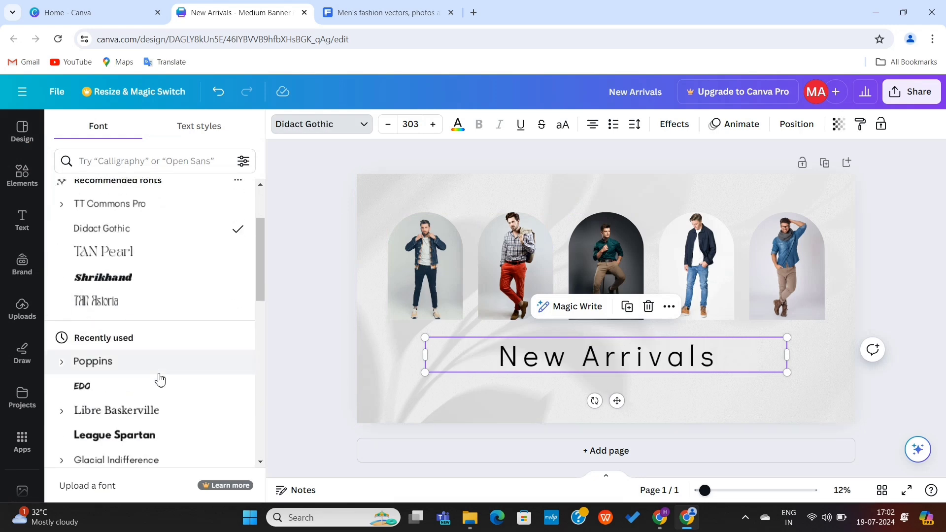
{"action": "left_click", "coordinate": [164, 409]}
{"action": "left_click", "coordinate": [163, 428]}
{"action": "scroll", "coordinate": [186, 376], "scroll_direction": "down", "scroll_amount": 5}
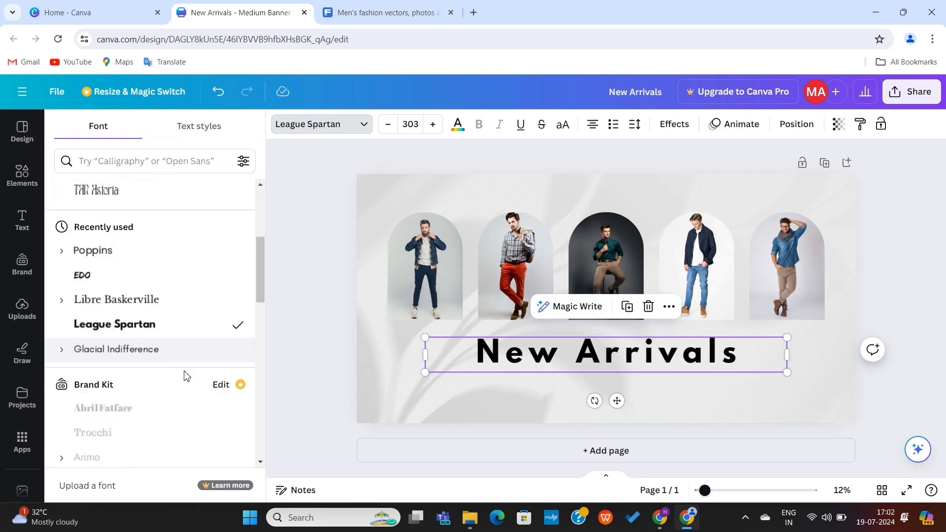
{"action": "left_click", "coordinate": [289, 266]}
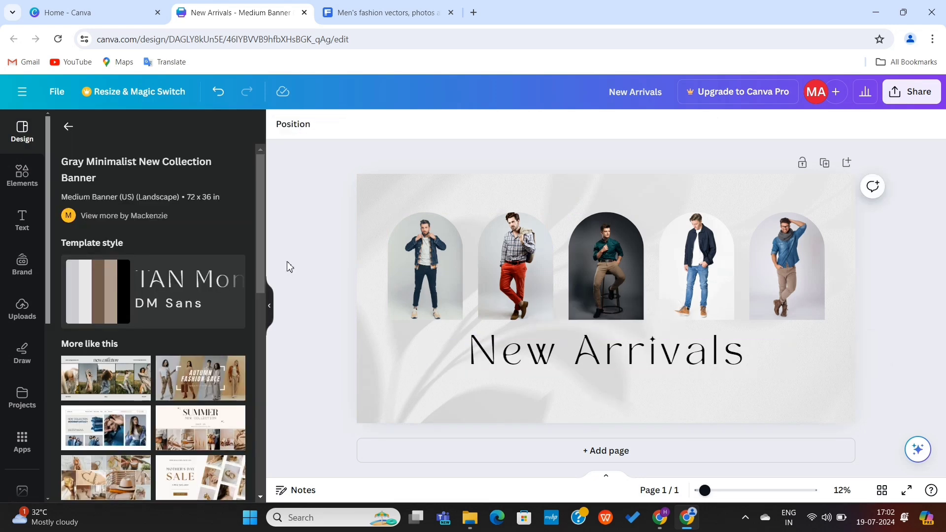
- Download the New Arrivals banner design as a PNG file
{"action": "left_click", "coordinate": [559, 198]}
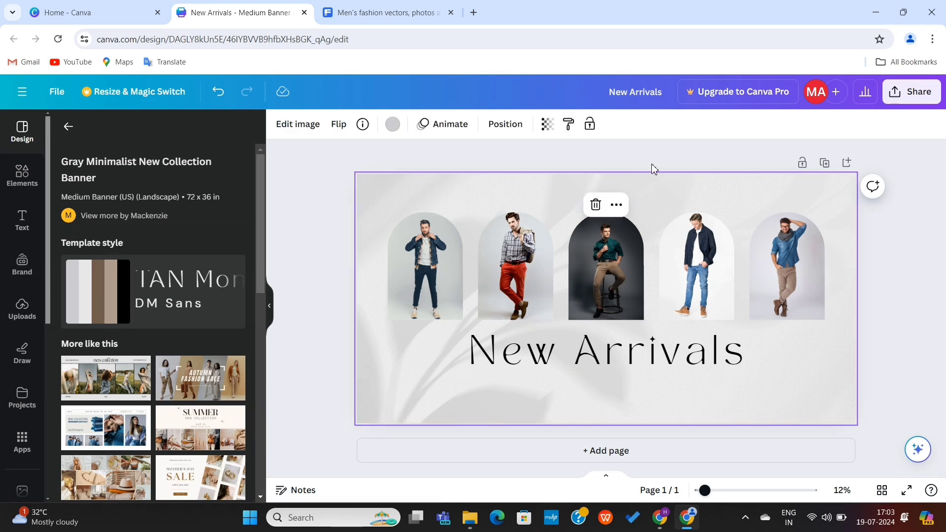
{"action": "left_click", "coordinate": [909, 92]}
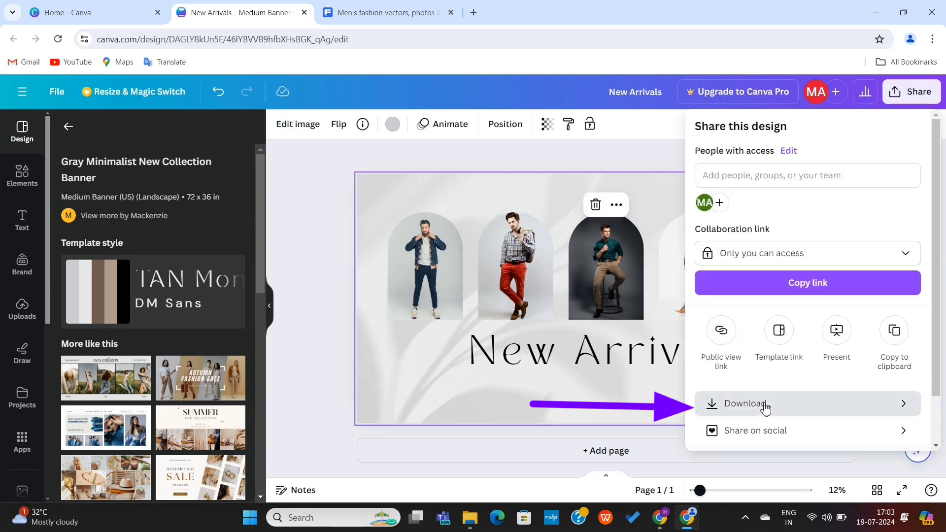
{"action": "left_click", "coordinate": [767, 403]}
{"action": "left_click", "coordinate": [822, 347]}
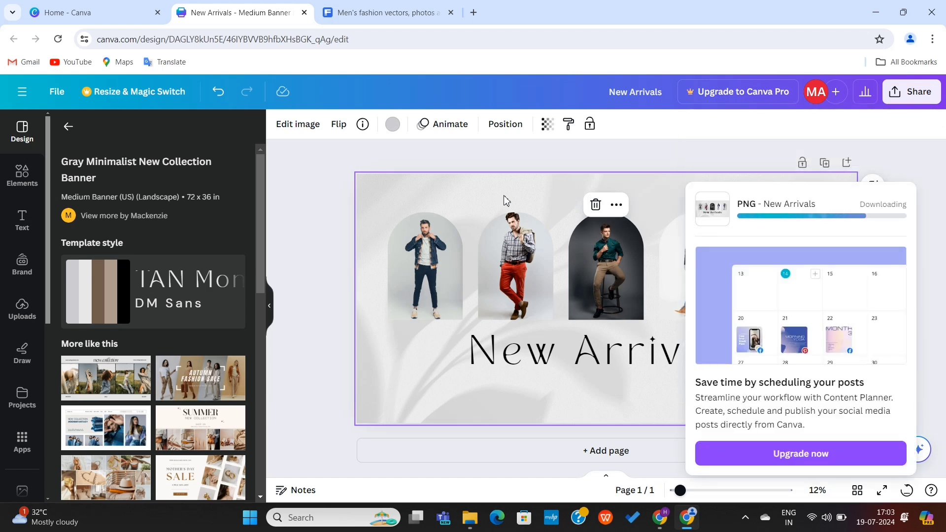
- Try several default solid colors and gradients on the banner's background image
{"action": "left_click", "coordinate": [392, 124]}
{"action": "scroll", "coordinate": [186, 446], "scroll_direction": "down", "scroll_amount": 5}
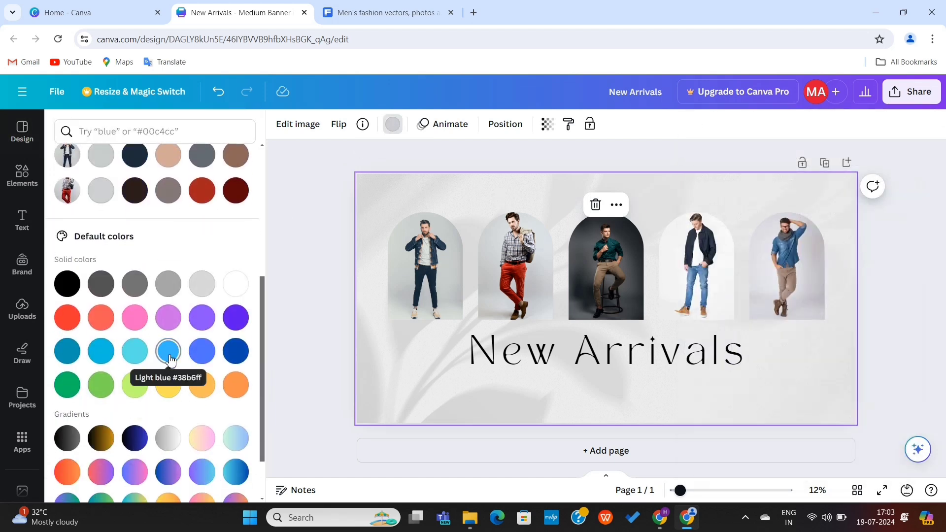
{"action": "left_click", "coordinate": [133, 350]}
{"action": "left_click", "coordinate": [101, 351]}
{"action": "left_click", "coordinate": [202, 318]}
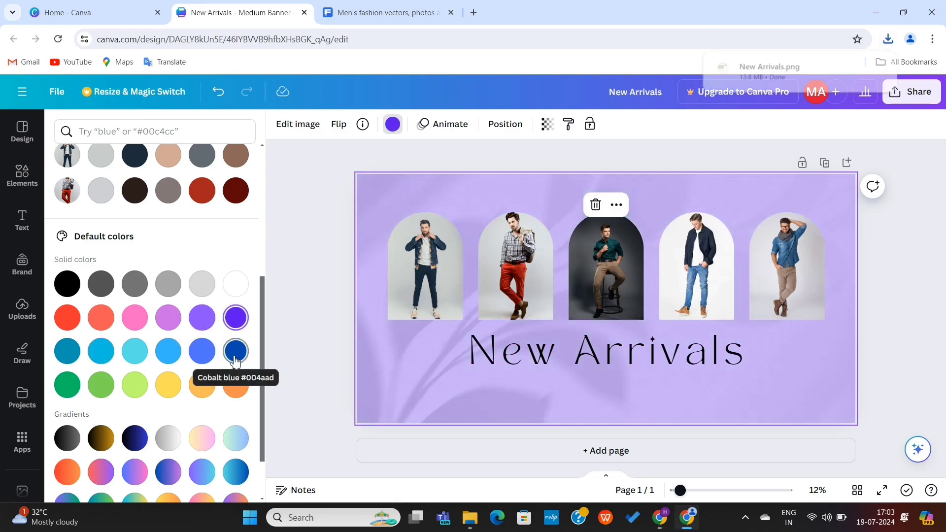
{"action": "scroll", "coordinate": [148, 394], "scroll_direction": "down", "scroll_amount": 2}
{"action": "left_click", "coordinate": [168, 373]}
{"action": "left_click", "coordinate": [236, 406]}
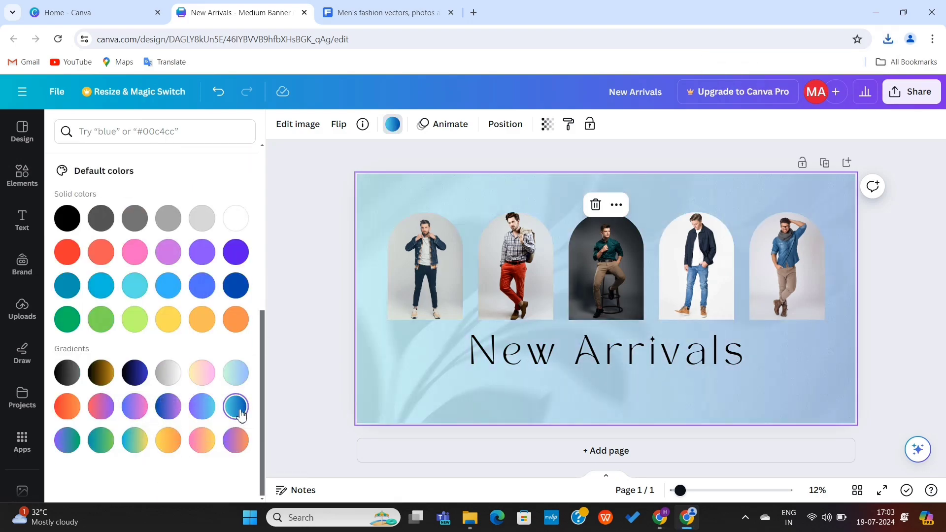
{"action": "left_click", "coordinate": [168, 373]}
{"action": "left_click", "coordinate": [168, 440]}
{"action": "left_click", "coordinate": [129, 446]}
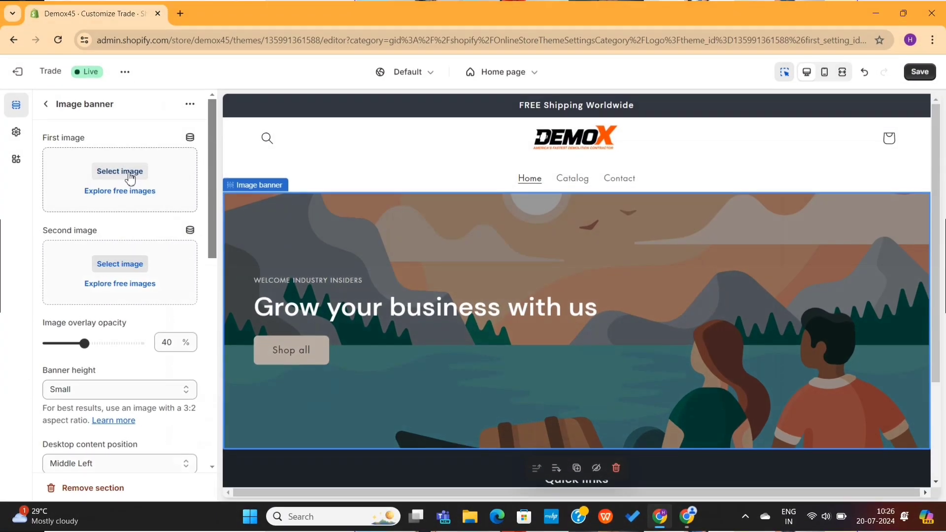
- In the Shopify theme editor, upload the PNG file "1" from Downloads as the image banner's first image
{"action": "left_click", "coordinate": [130, 173]}
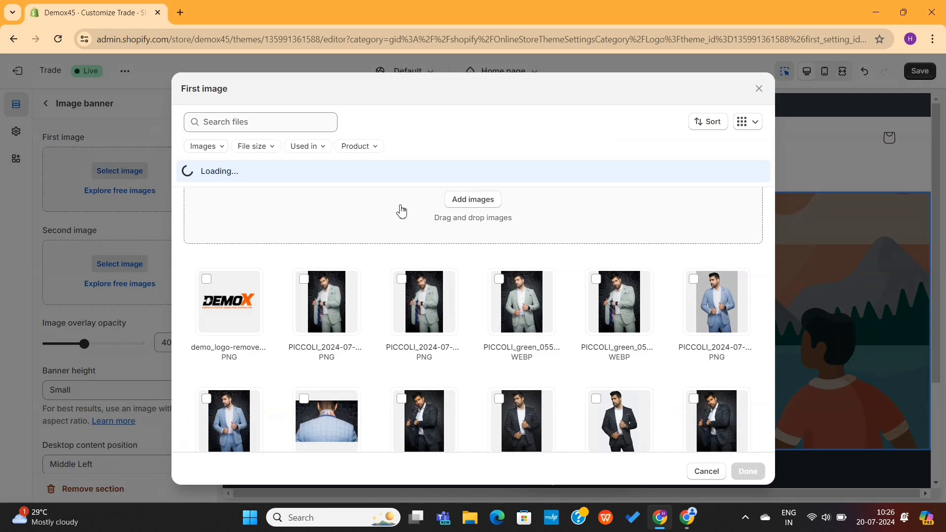
{"action": "left_click", "coordinate": [462, 200]}
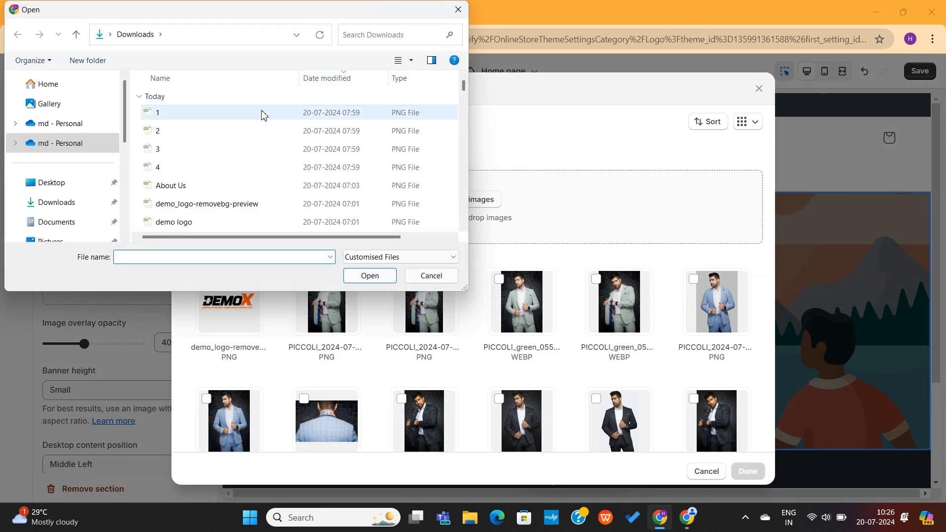
{"action": "double_click", "coordinate": [295, 120]}
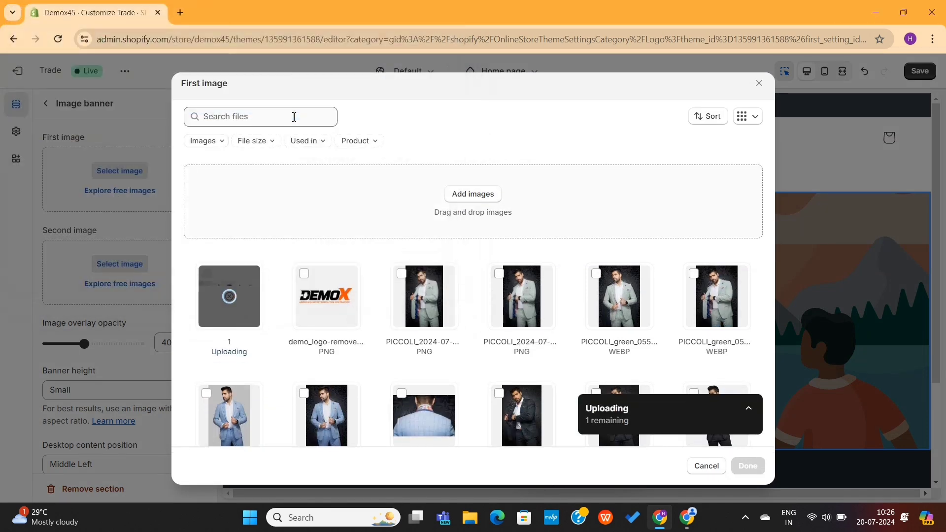
- Set the image banner's overlay opacity to 0% and its banner height to Medium
{"action": "left_click_drag", "start_coordinate": [85, 297], "coordinate": [47, 298]}
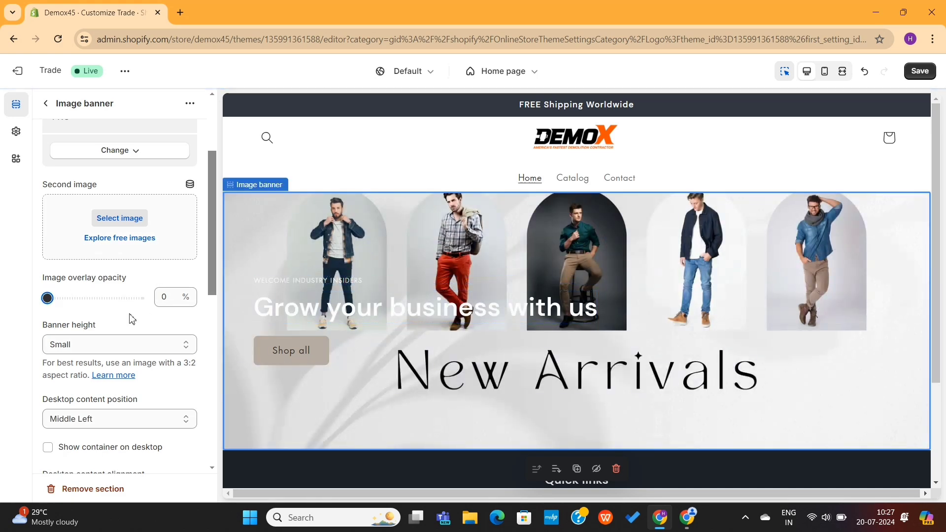
{"action": "scroll", "coordinate": [132, 319], "scroll_direction": "down", "scroll_amount": 1}
{"action": "left_click", "coordinate": [126, 333]}
{"action": "left_click", "coordinate": [110, 364]}
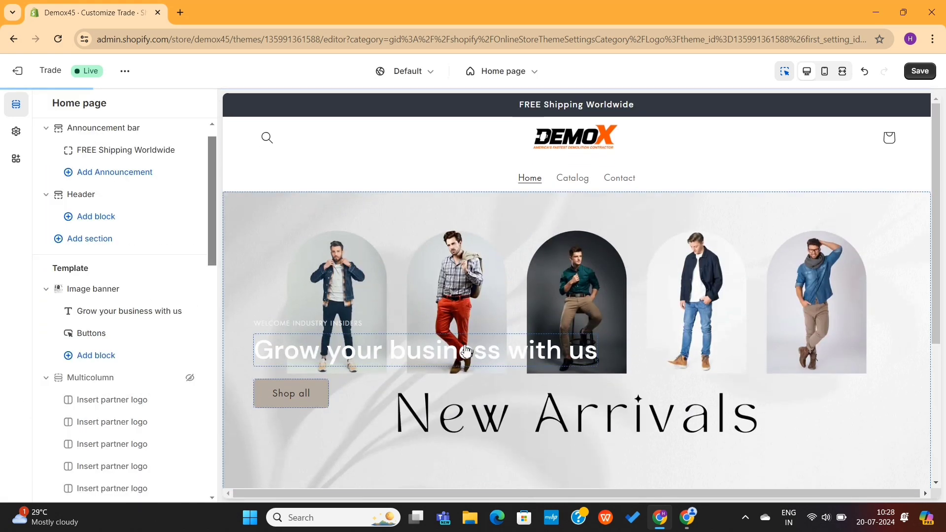
- Remove the "Grow your business with us" heading block from the image banner
{"action": "scroll", "coordinate": [450, 352], "scroll_direction": "down", "scroll_amount": 2}
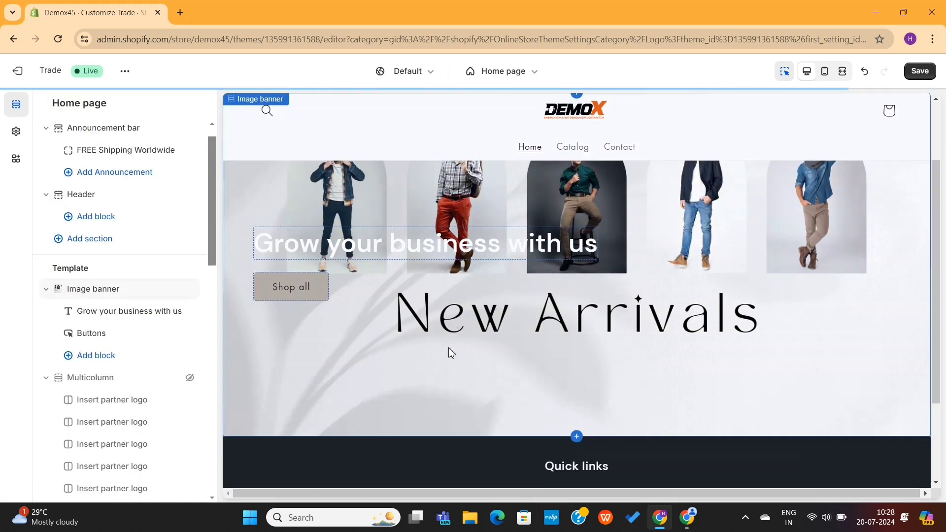
{"action": "left_click", "coordinate": [457, 240]}
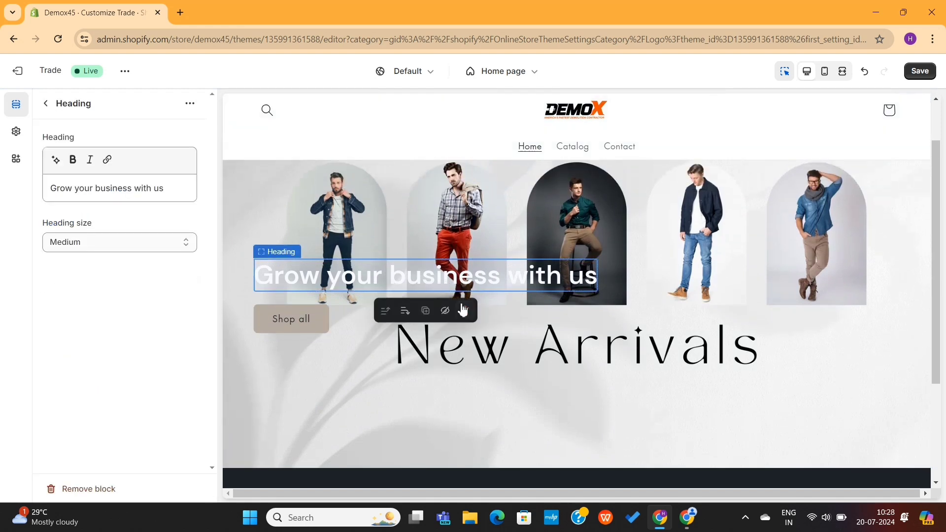
{"action": "left_click", "coordinate": [465, 311]}
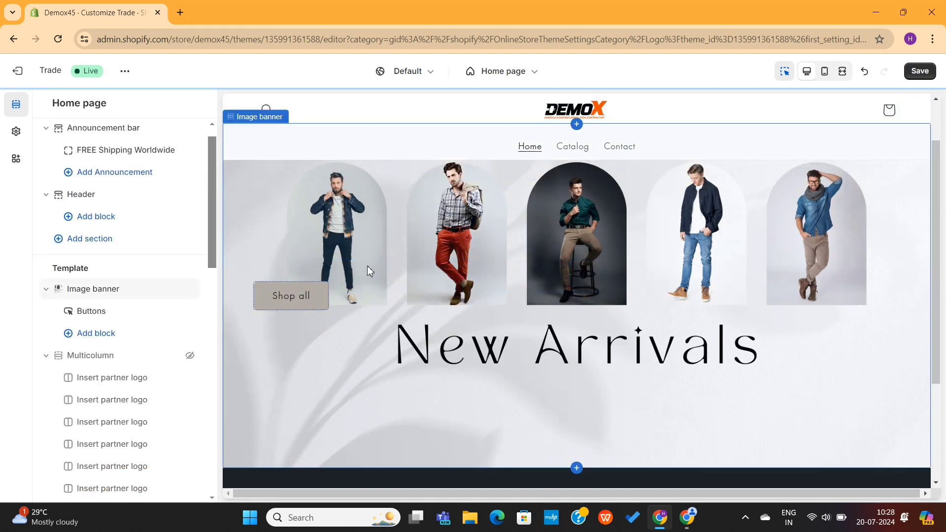
- Change the banner's first button label to "Shop Now" and link it to the Shirts collection
{"action": "left_click", "coordinate": [310, 298]}
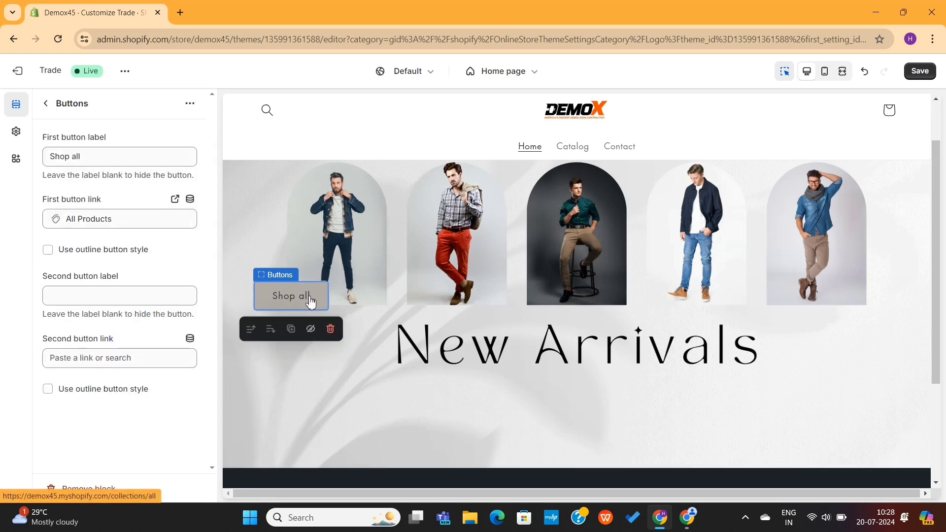
{"action": "triple_click", "coordinate": [98, 163]}
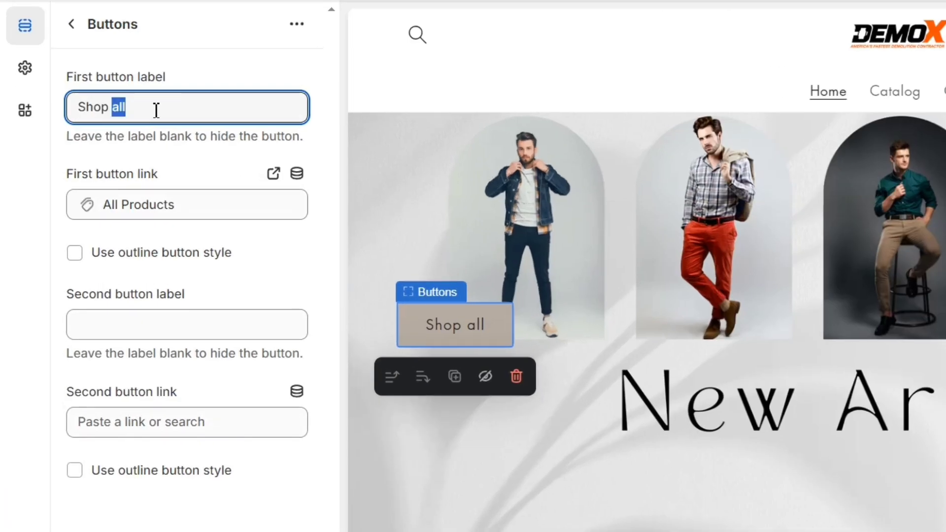
{"action": "type", "text": "Shop Now"}
{"action": "left_click", "coordinate": [169, 205]}
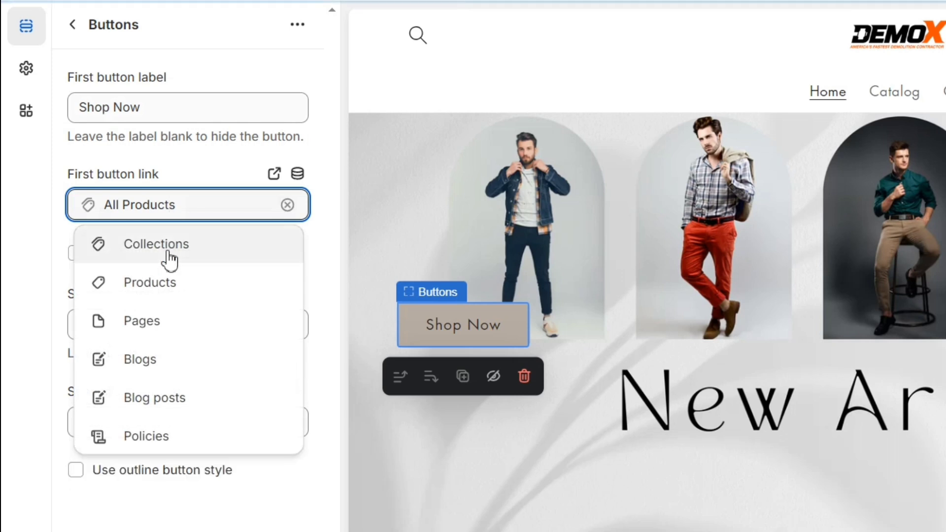
{"action": "left_click", "coordinate": [138, 245]}
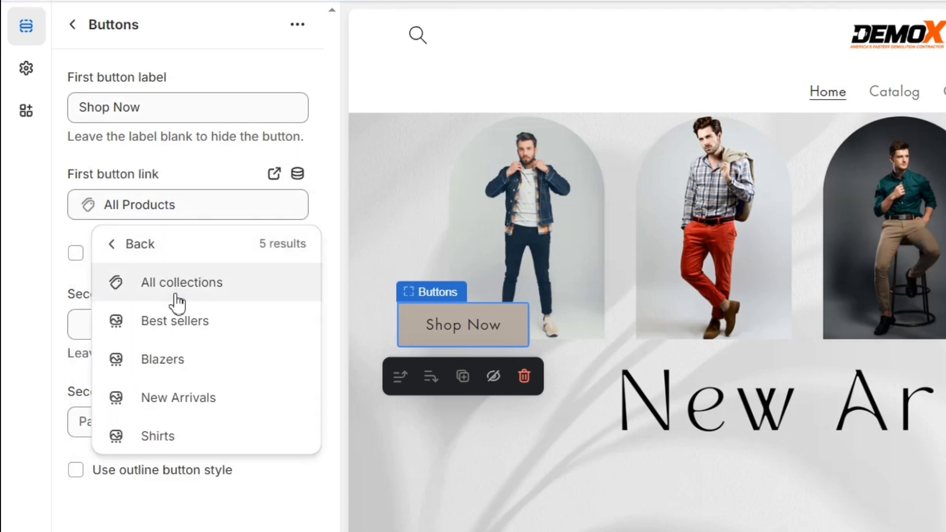
{"action": "left_click", "coordinate": [172, 435]}
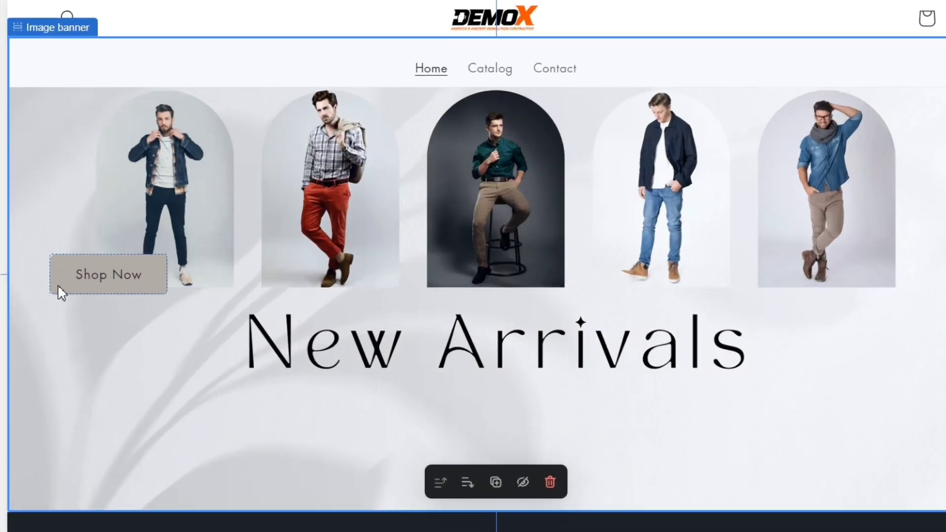
- Set the image banner's desktop content position to Bottom Center and its desktop content alignment to Center
{"action": "left_click", "coordinate": [149, 278]}
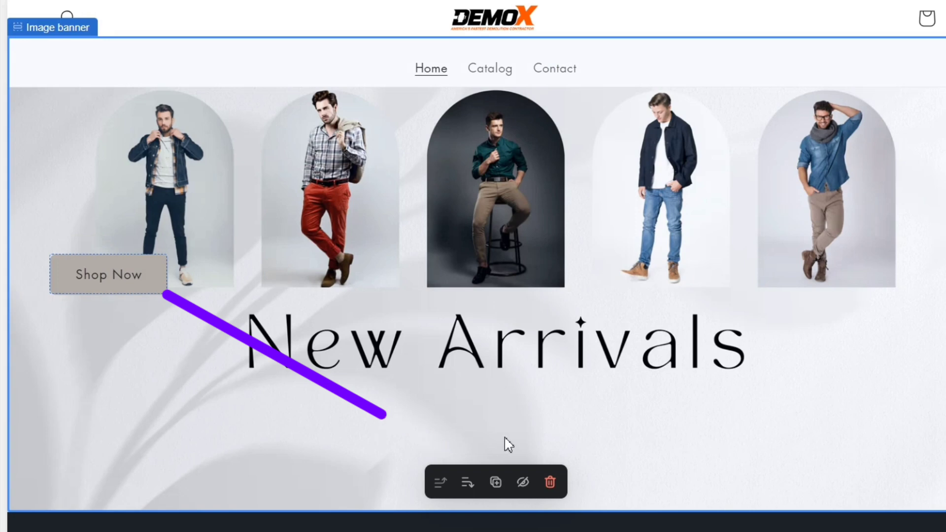
{"action": "left_click_drag", "start_coordinate": [212, 195], "coordinate": [201, 291]}
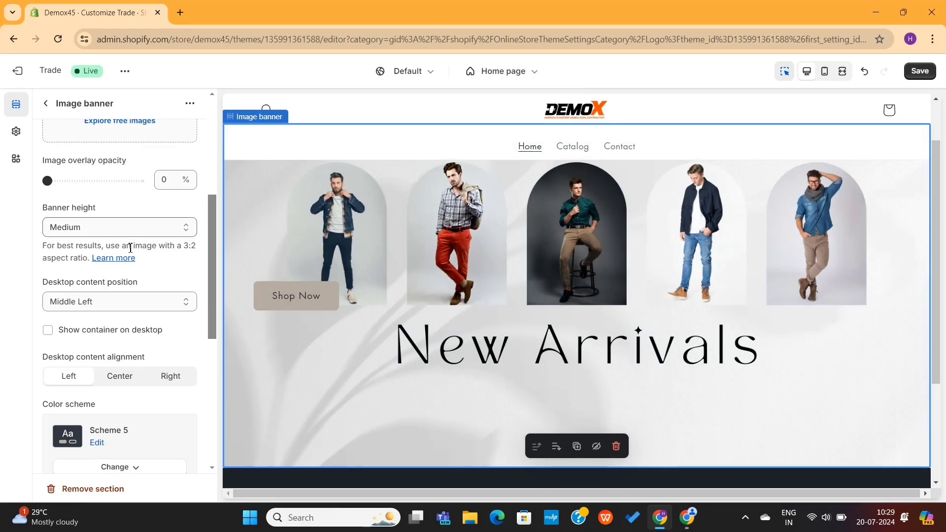
{"action": "left_click", "coordinate": [123, 310]}
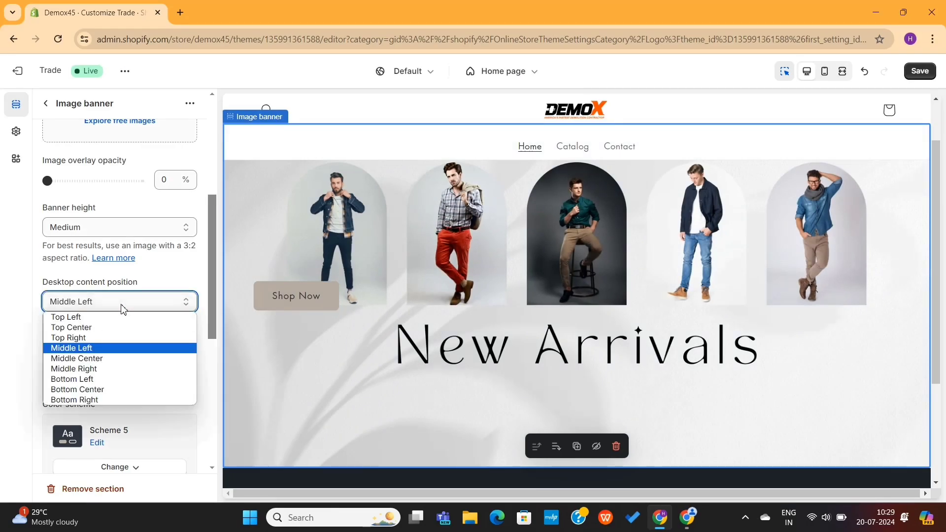
{"action": "left_click", "coordinate": [97, 390]}
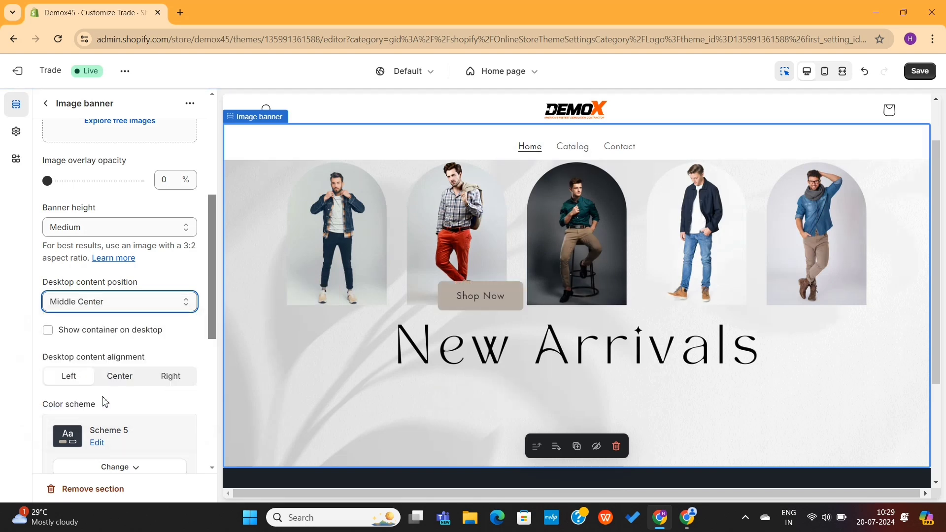
{"action": "left_click", "coordinate": [103, 399]}
{"action": "left_click", "coordinate": [135, 302]}
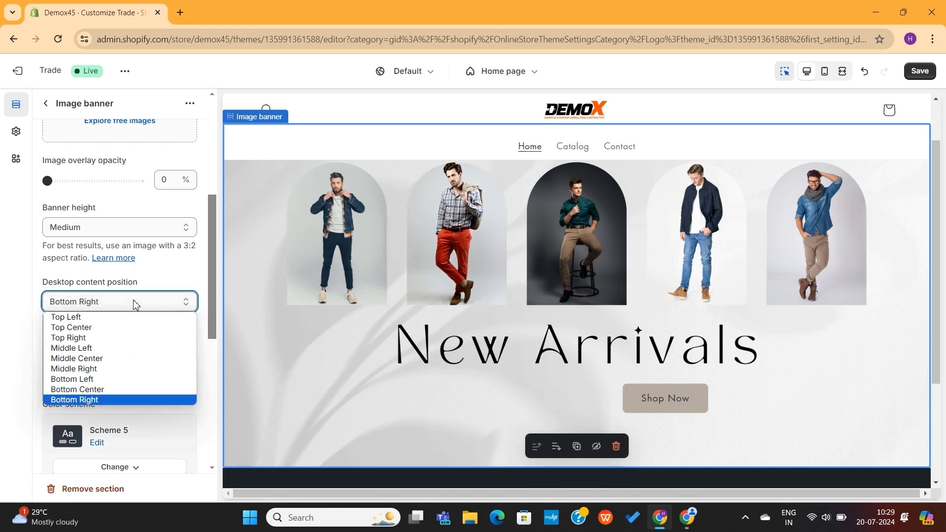
{"action": "left_click", "coordinate": [114, 390]}
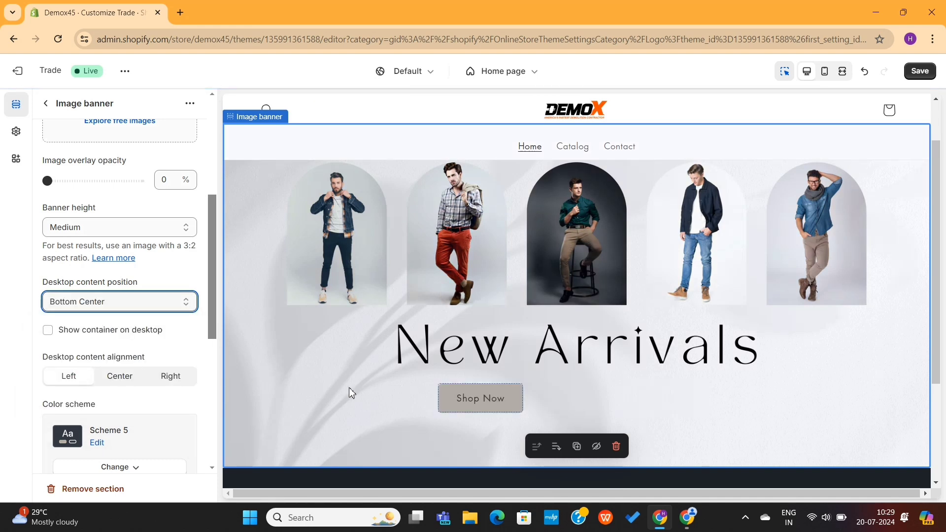
{"action": "left_click", "coordinate": [126, 377]}
- Try Scheme 4, Scheme 3 and Scheme 2 on the image banner, and apply Scheme 1 as its color scheme
{"action": "scroll", "coordinate": [123, 345], "scroll_direction": "down", "scroll_amount": 4}
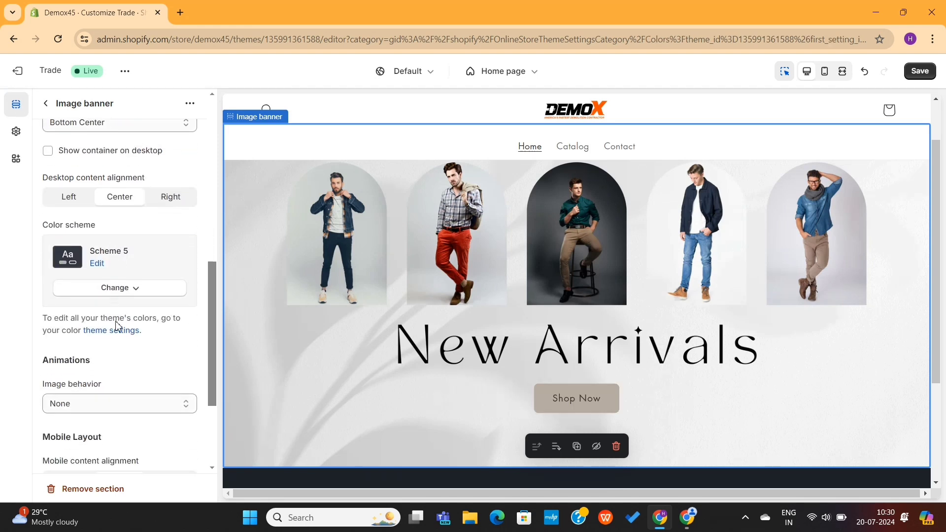
{"action": "left_click", "coordinate": [128, 282]}
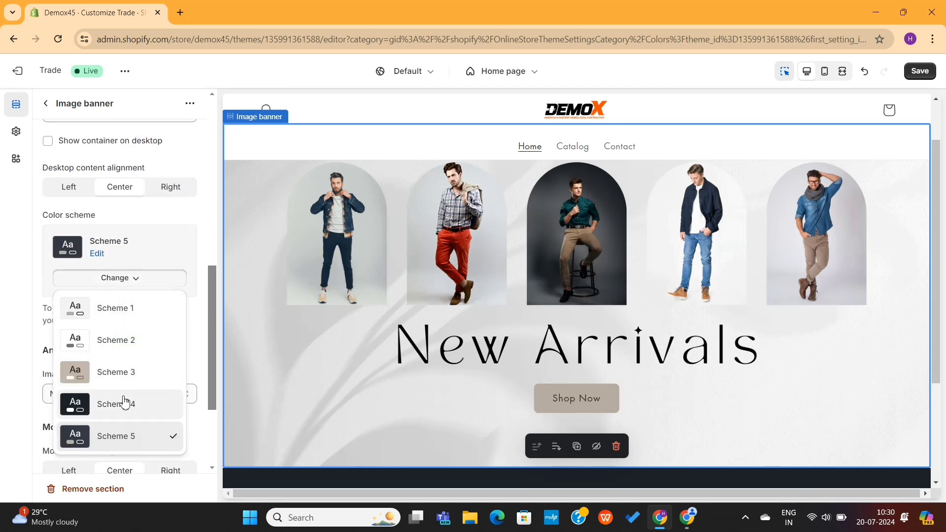
{"action": "left_click", "coordinate": [125, 400]}
{"action": "left_click", "coordinate": [146, 279]}
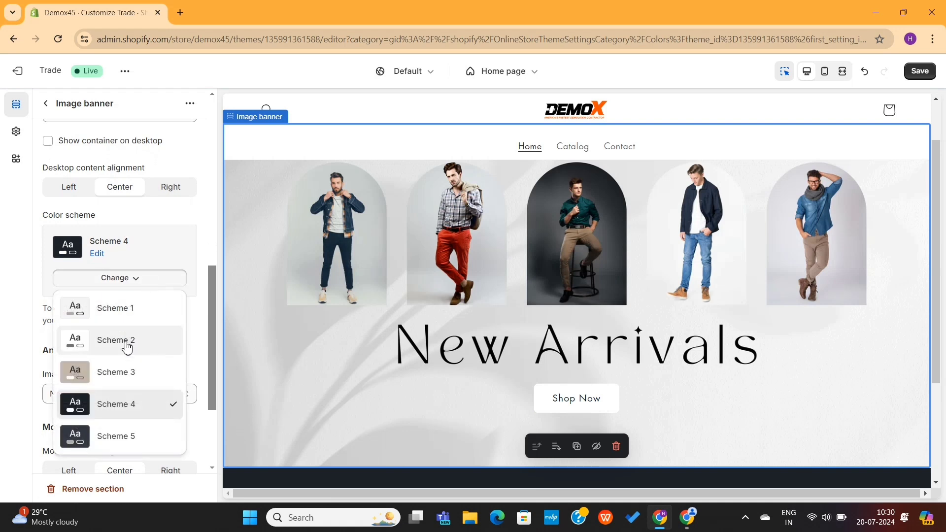
{"action": "left_click", "coordinate": [120, 371]}
{"action": "left_click", "coordinate": [146, 279]}
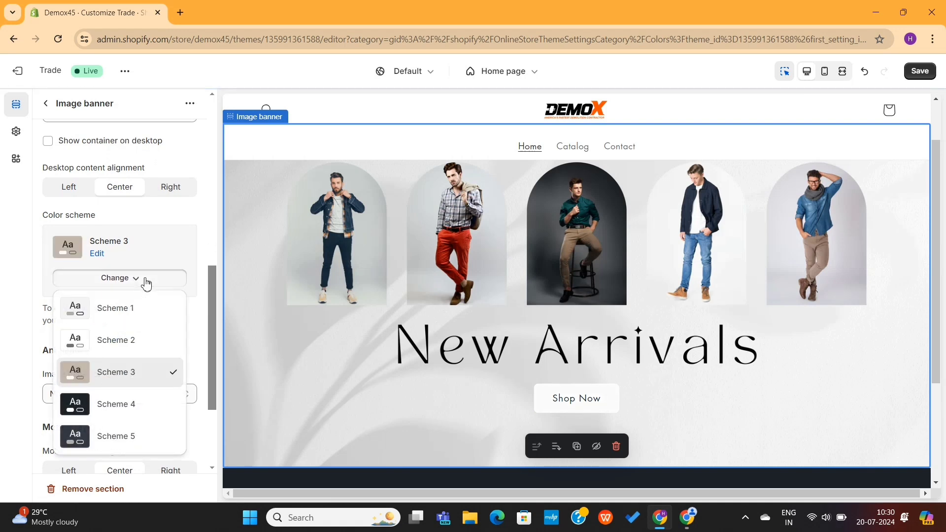
{"action": "left_click", "coordinate": [127, 340]}
{"action": "left_click", "coordinate": [138, 278]}
{"action": "left_click", "coordinate": [129, 310]}
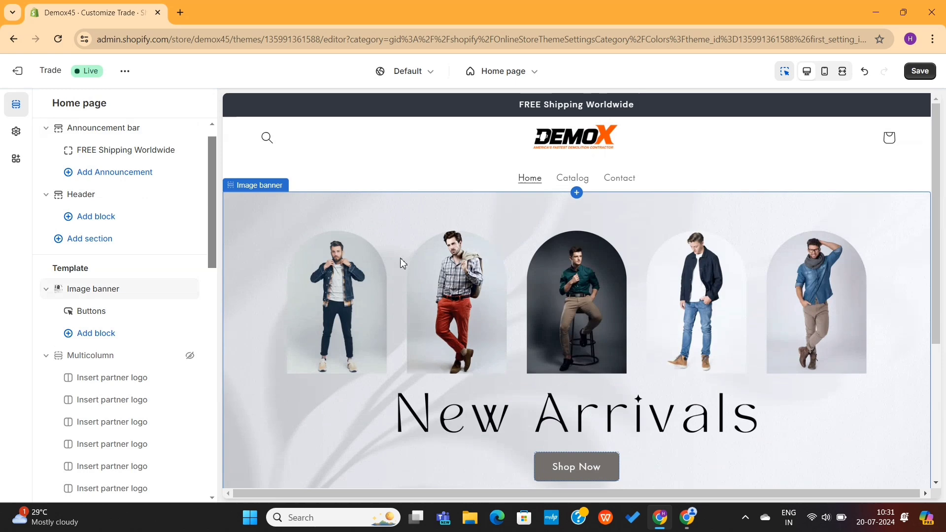
- Set the header section's sticky header option to None and check how the page scrolls in the preview
{"action": "scroll", "coordinate": [401, 262], "scroll_direction": "down", "scroll_amount": 5}
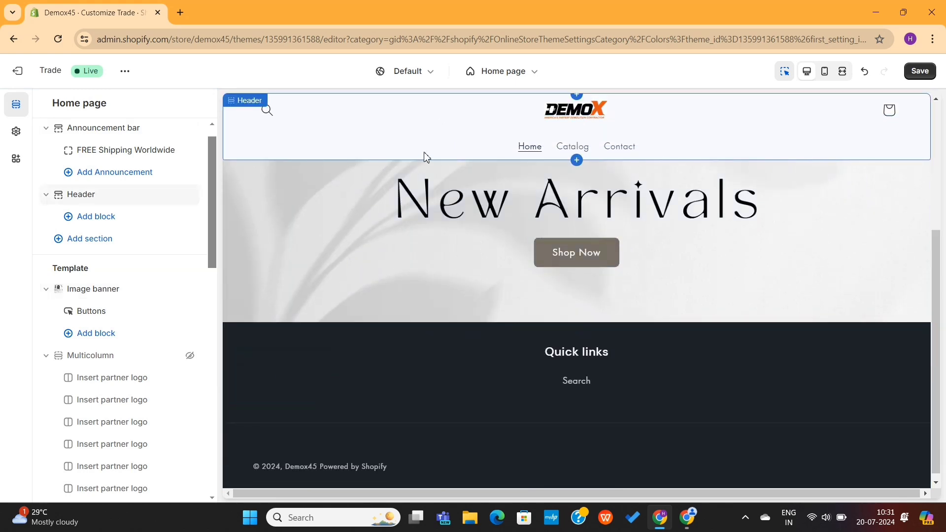
{"action": "left_click", "coordinate": [426, 157]}
{"action": "scroll", "coordinate": [81, 202], "scroll_direction": "down", "scroll_amount": 2}
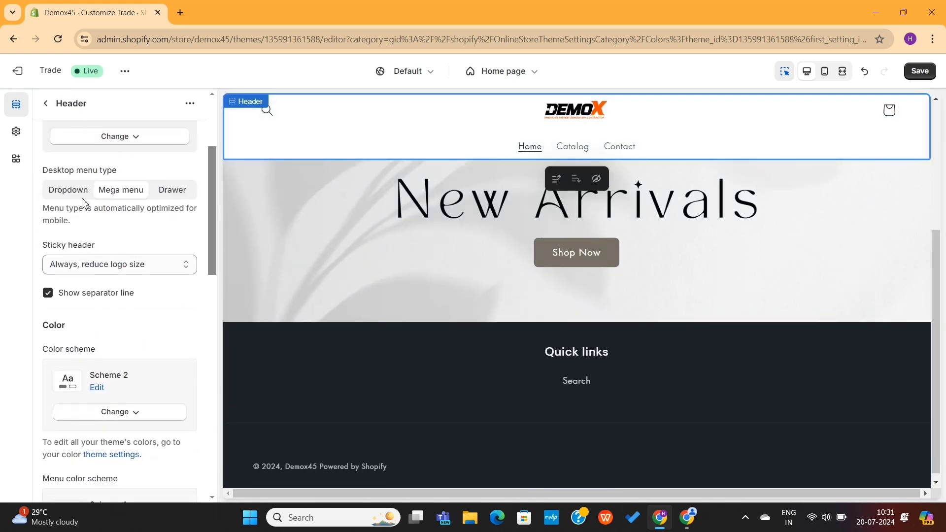
{"action": "scroll", "coordinate": [83, 202], "scroll_direction": "down", "scroll_amount": 1}
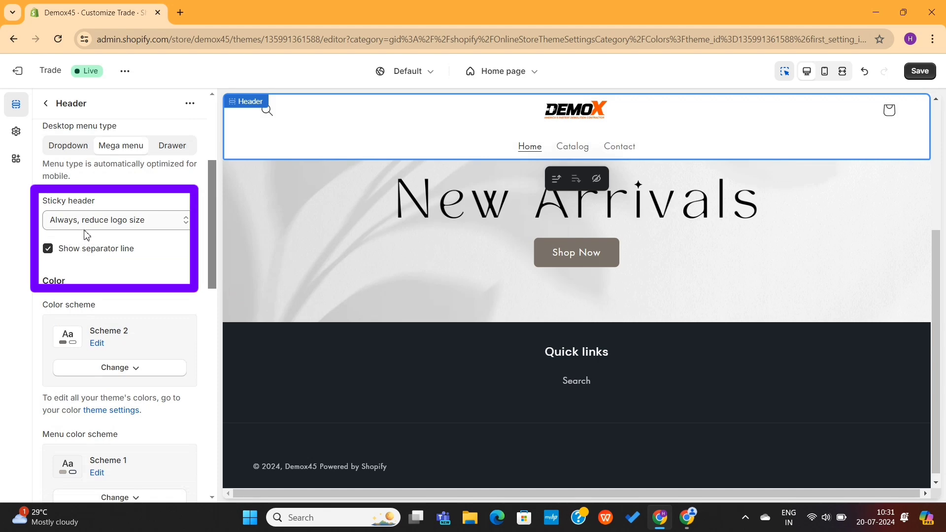
{"action": "left_click", "coordinate": [108, 221]}
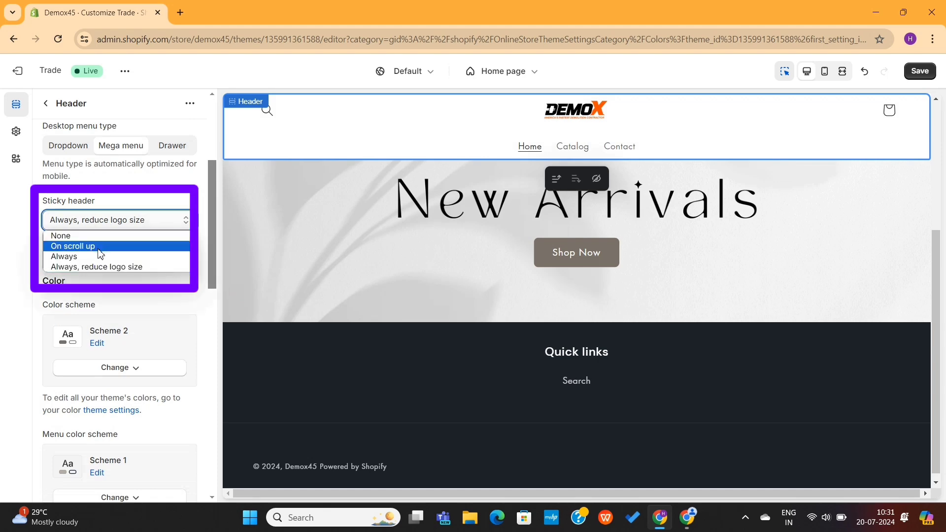
{"action": "left_click", "coordinate": [94, 236]}
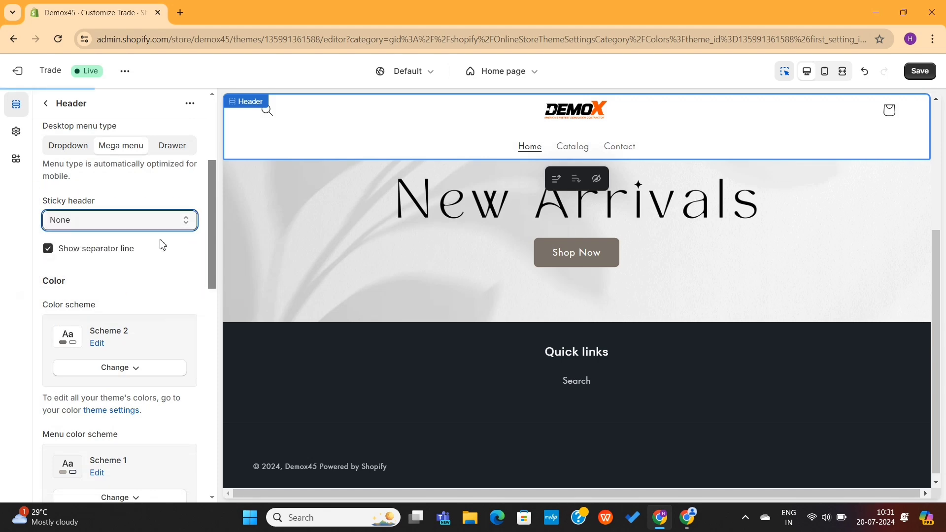
{"action": "scroll", "coordinate": [341, 257], "scroll_direction": "down", "scroll_amount": 5}
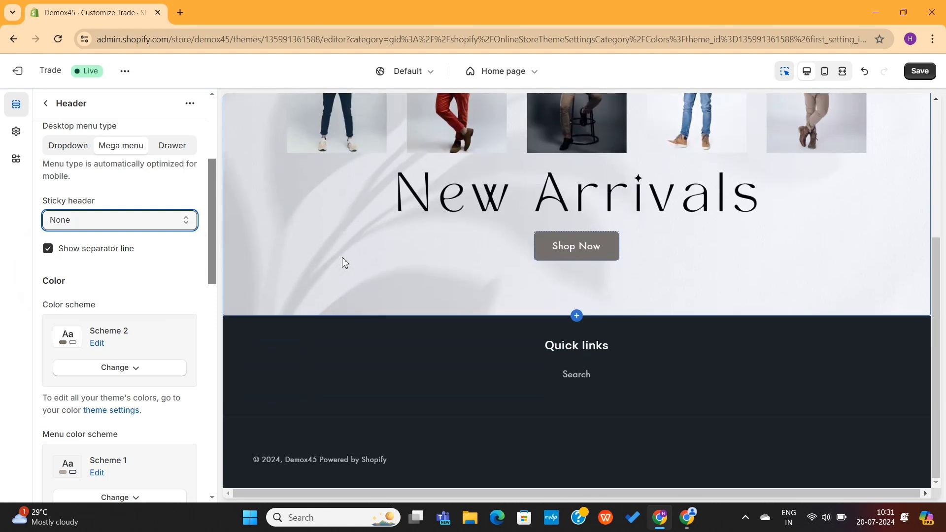
{"action": "scroll", "coordinate": [342, 258], "scroll_direction": "up", "scroll_amount": 2}
{"action": "scroll", "coordinate": [342, 257], "scroll_direction": "up", "scroll_amount": 3}
{"action": "scroll", "coordinate": [342, 257], "scroll_direction": "down", "scroll_amount": 3}
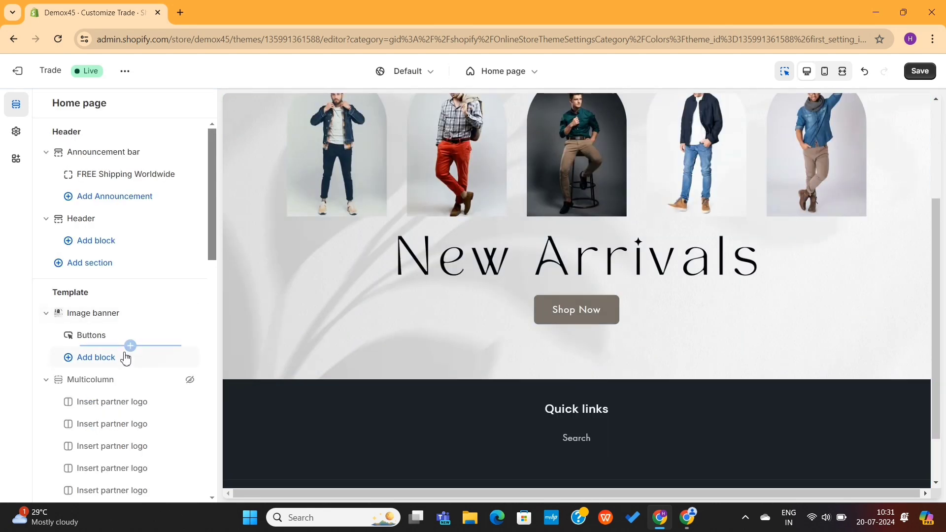
- Unhide the home page template's hidden Multicolumn, Rich text, Featured collection and Collection list sections
{"action": "scroll", "coordinate": [185, 394], "scroll_direction": "down", "scroll_amount": 4}
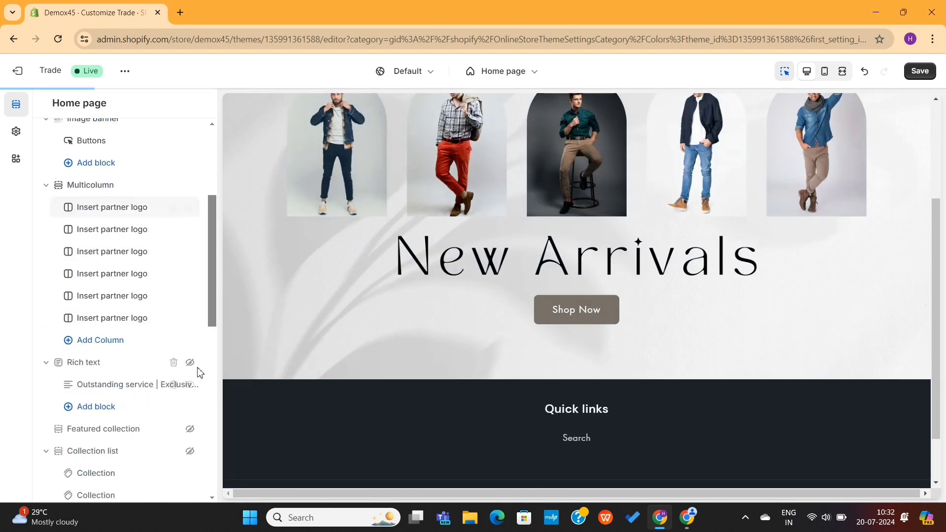
{"action": "left_click", "coordinate": [191, 429]}
{"action": "left_click", "coordinate": [191, 452]}
{"action": "scroll", "coordinate": [189, 433], "scroll_direction": "down", "scroll_amount": 2}
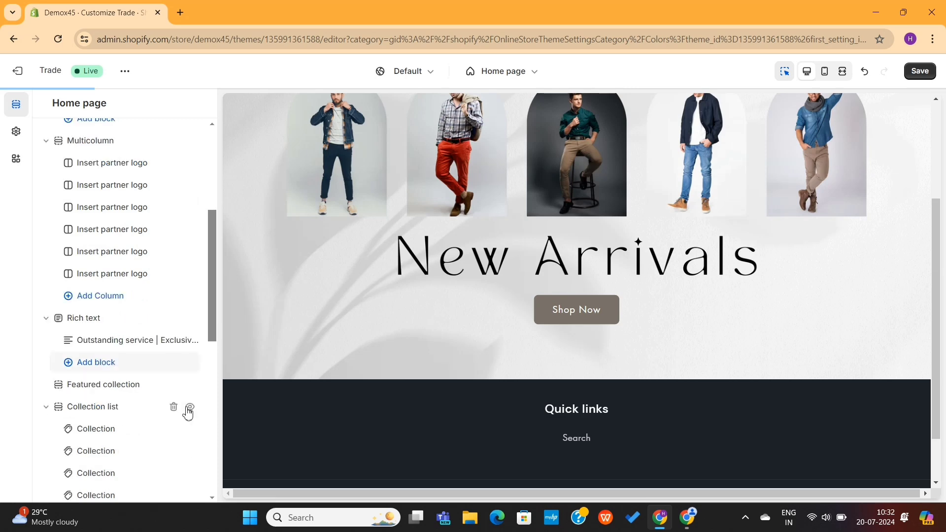
{"action": "scroll", "coordinate": [185, 485], "scroll_direction": "down", "scroll_amount": 4}
{"action": "left_click", "coordinate": [187, 306]}
{"action": "left_click", "coordinate": [191, 438]}
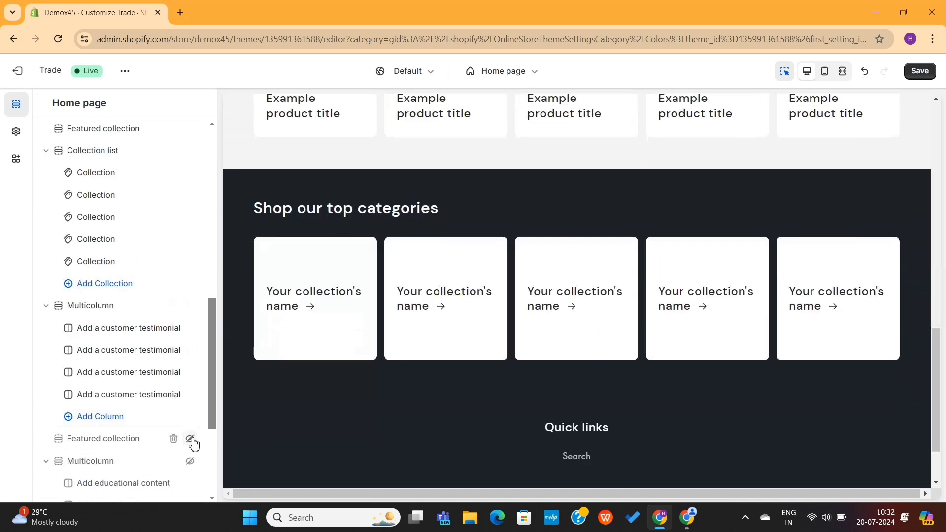
{"action": "left_click", "coordinate": [191, 460]}
{"action": "scroll", "coordinate": [188, 393], "scroll_direction": "up", "scroll_amount": 4}
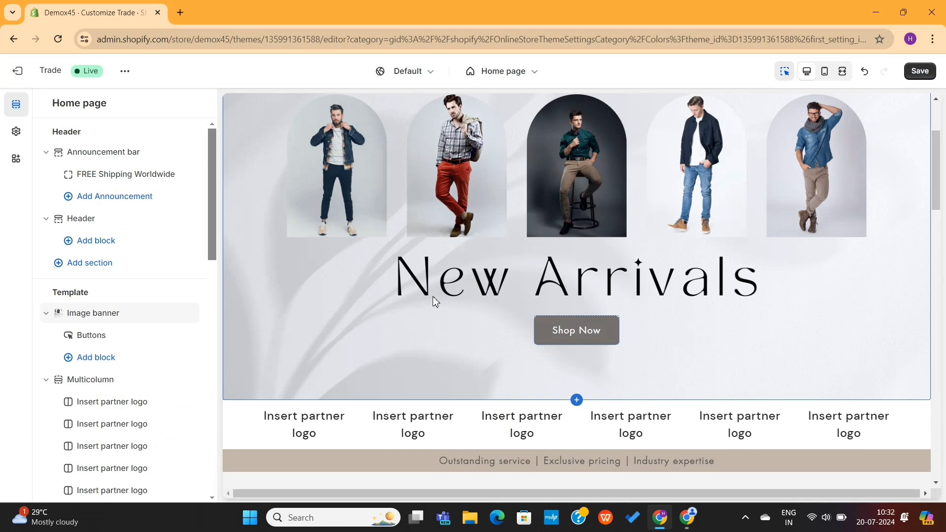
- Remove the multicolumn section with the partner logo placeholders below the image banner
{"action": "left_click", "coordinate": [434, 301]}
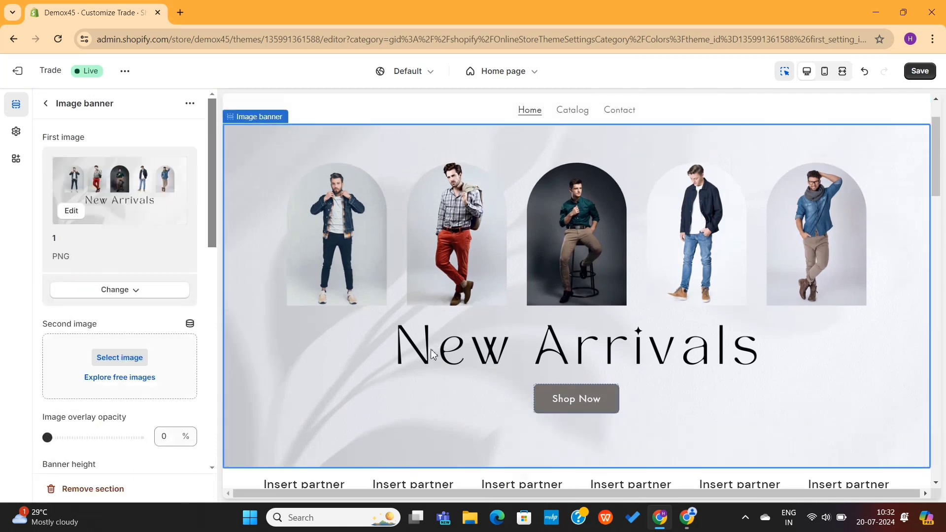
{"action": "scroll", "coordinate": [433, 363], "scroll_direction": "down", "scroll_amount": 3}
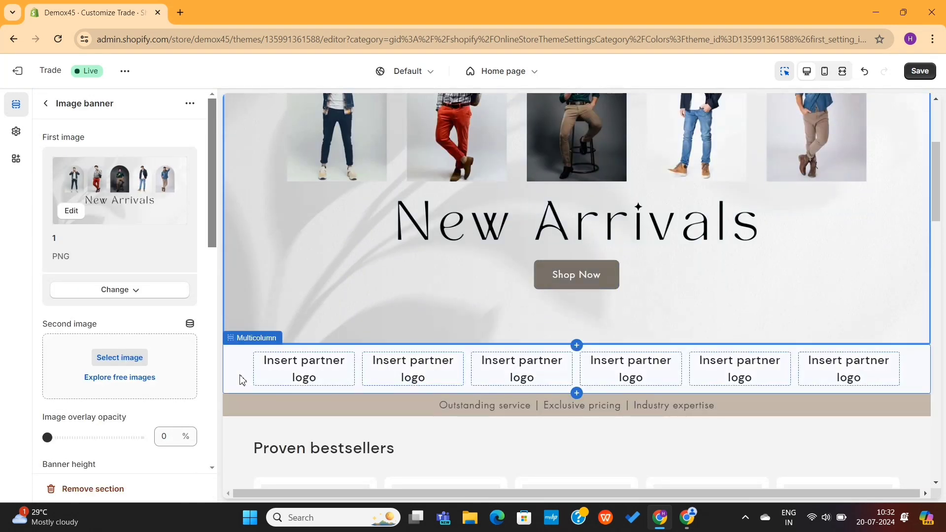
{"action": "left_click", "coordinate": [241, 379]}
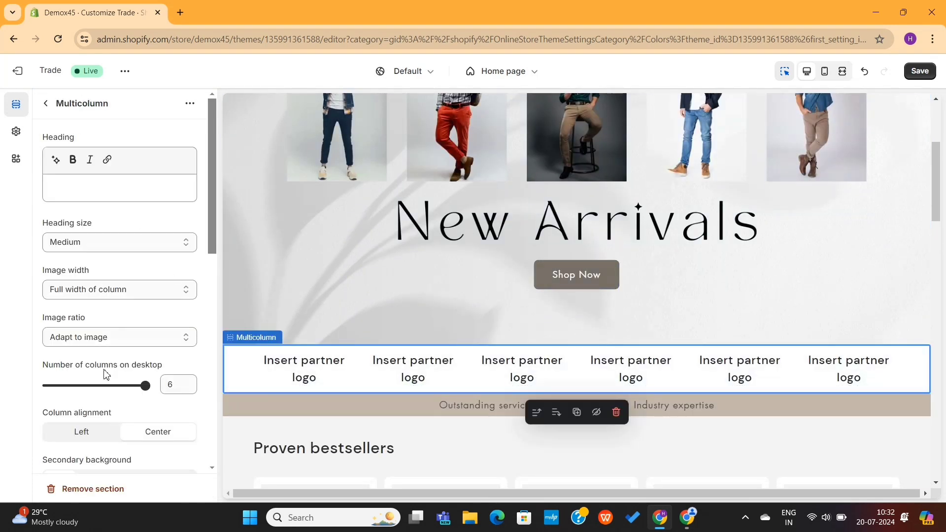
{"action": "left_click", "coordinate": [93, 489]}
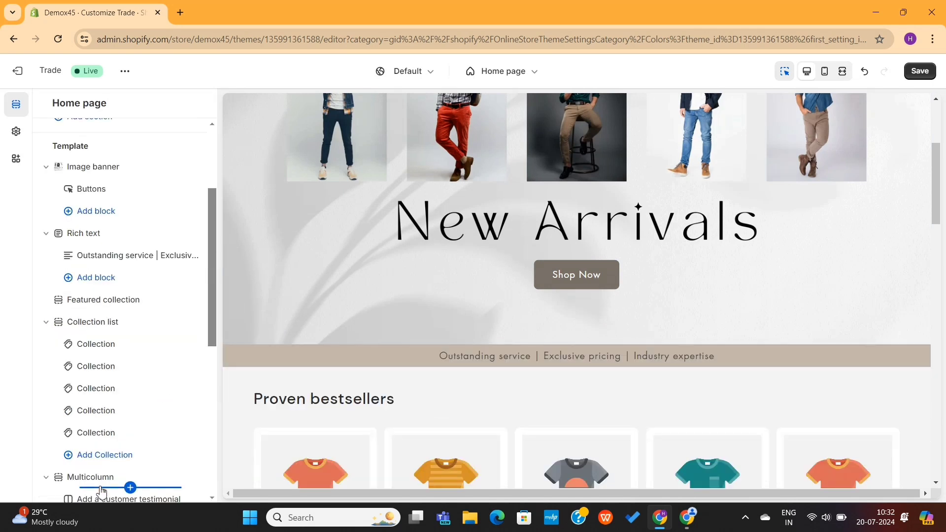
- Set the color scheme of the "Outstanding service" rich text section to Scheme 4 and view its text block
{"action": "left_click", "coordinate": [311, 353]}
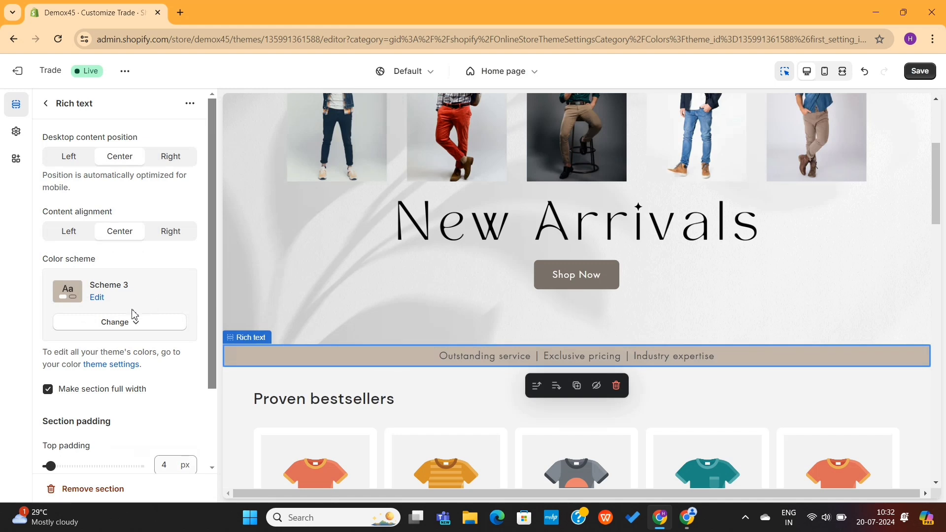
{"action": "left_click", "coordinate": [119, 322]}
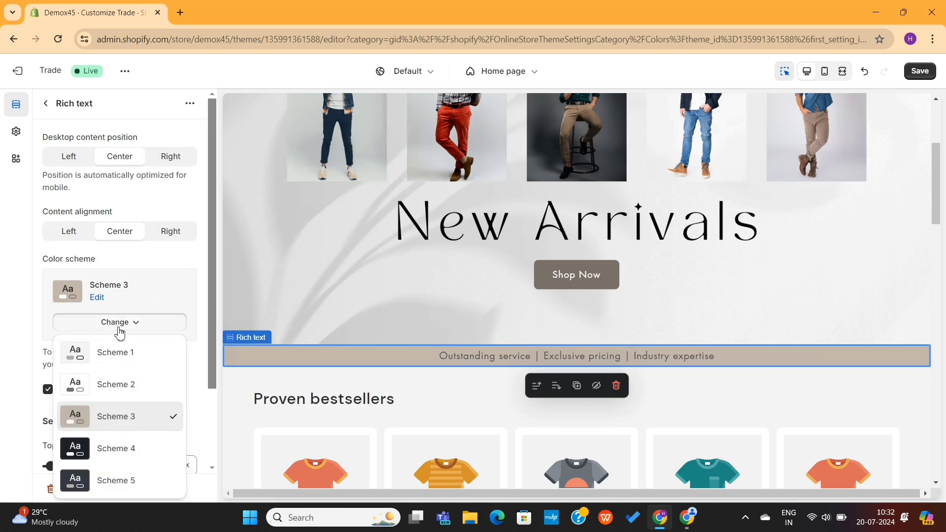
{"action": "left_click", "coordinate": [121, 449]}
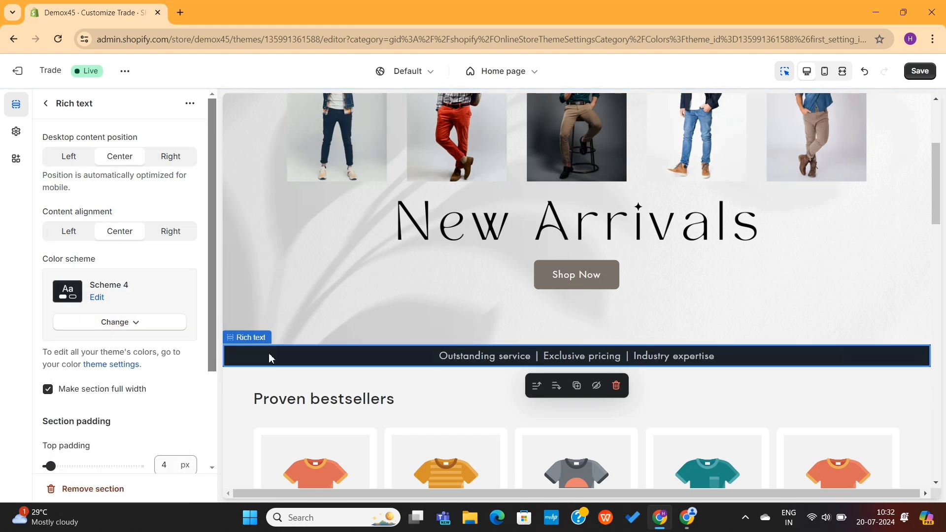
{"action": "left_click", "coordinate": [508, 361]}
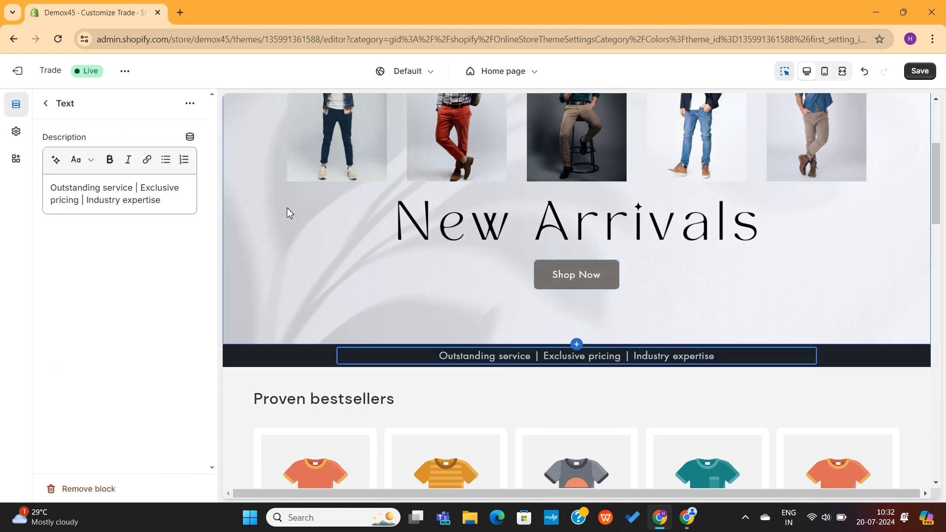
{"action": "left_click", "coordinate": [48, 104]}
- Change the "Proven bestsellers" featured collection heading to "Shop Our BestSellers" and set its heading size to Medium
{"action": "left_click", "coordinate": [419, 217]}
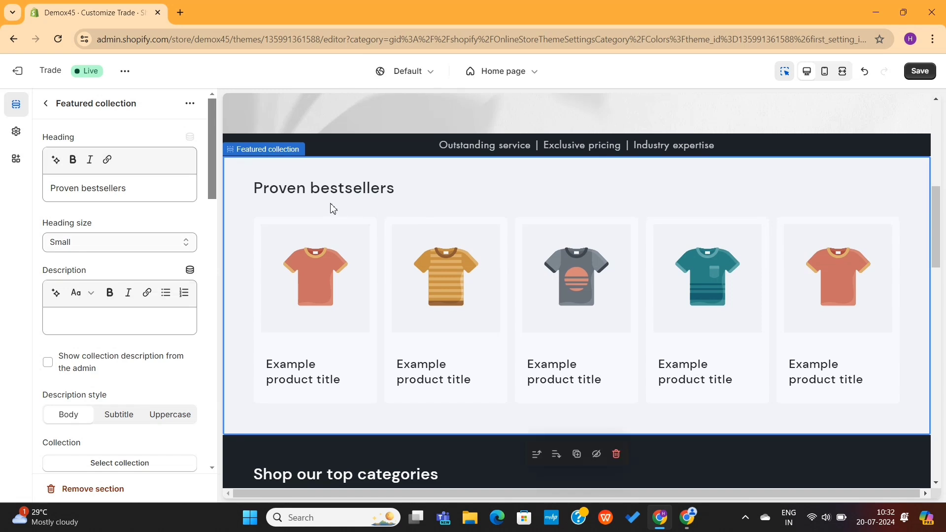
{"action": "triple_click", "coordinate": [124, 190]}
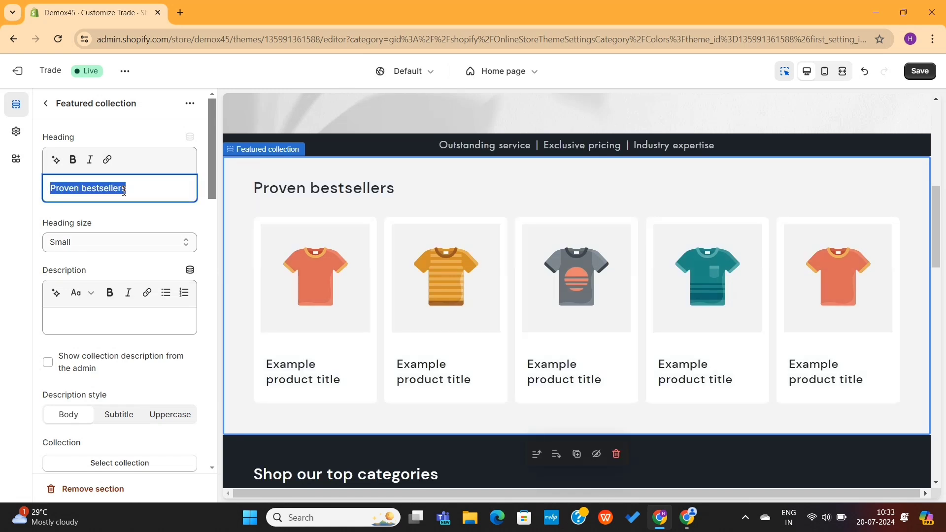
{"action": "type", "text": "Shop Ou"}
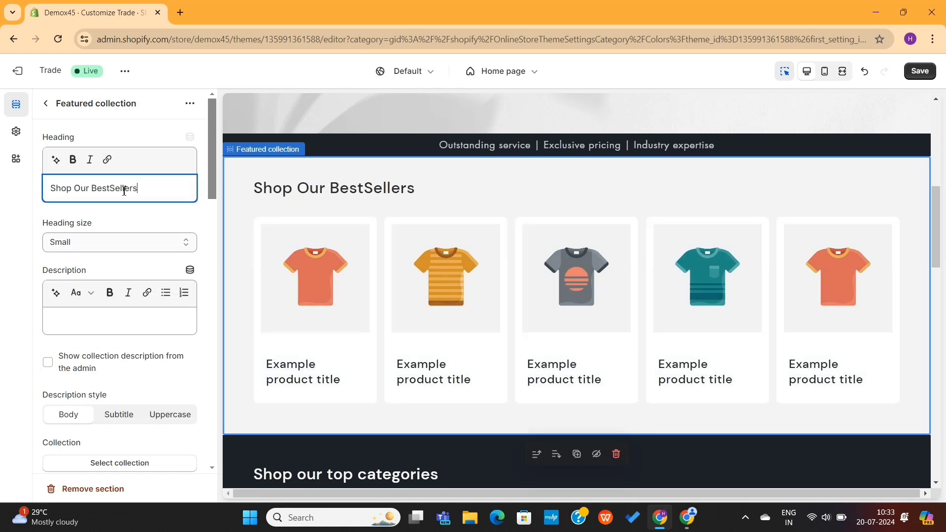
{"action": "left_click", "coordinate": [123, 244]}
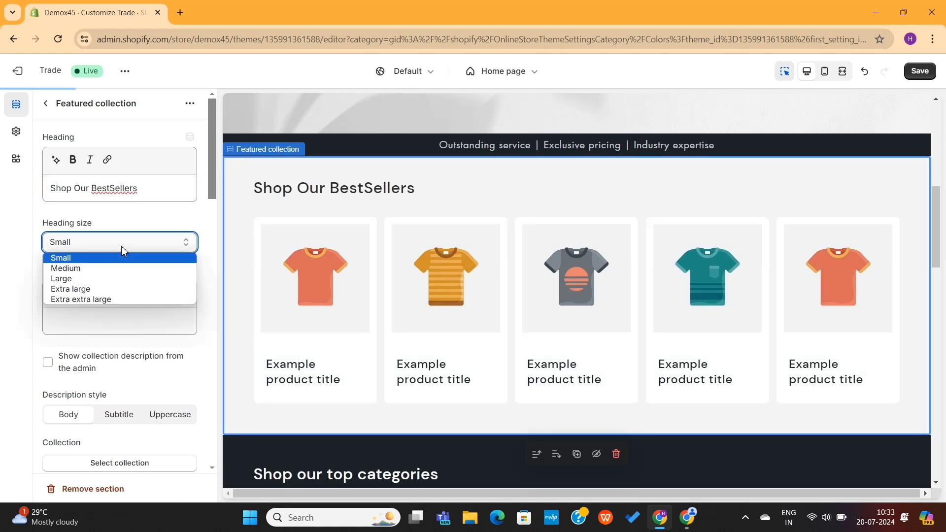
{"action": "left_click", "coordinate": [110, 272]}
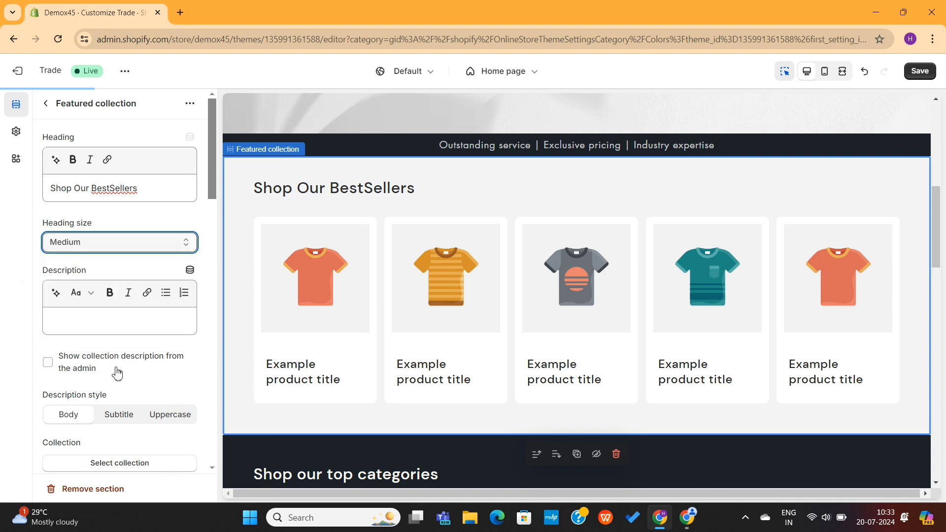
- Assign the Blazers collection to the "Shop Our BestSellers" section and set its number of columns on desktop to 4
{"action": "scroll", "coordinate": [118, 374], "scroll_direction": "down", "scroll_amount": 4}
{"action": "left_click", "coordinate": [130, 271]}
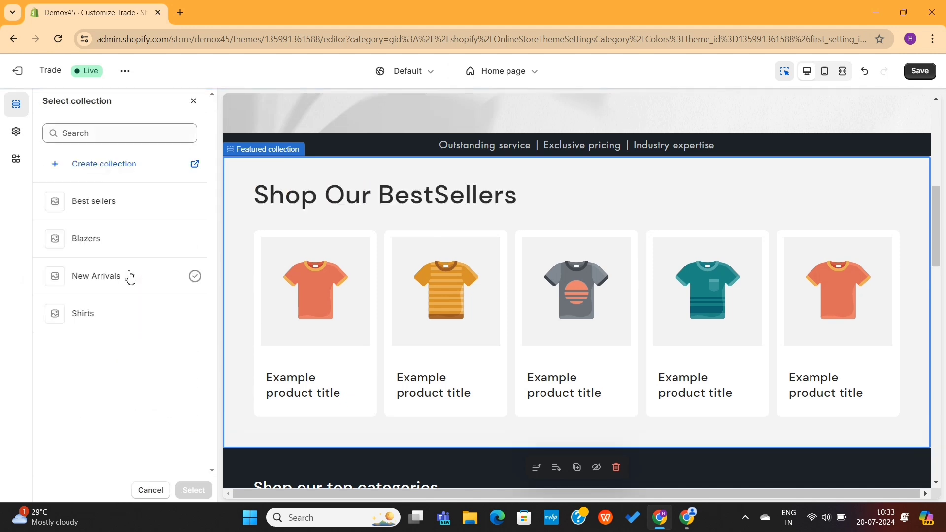
{"action": "left_click", "coordinate": [129, 244]}
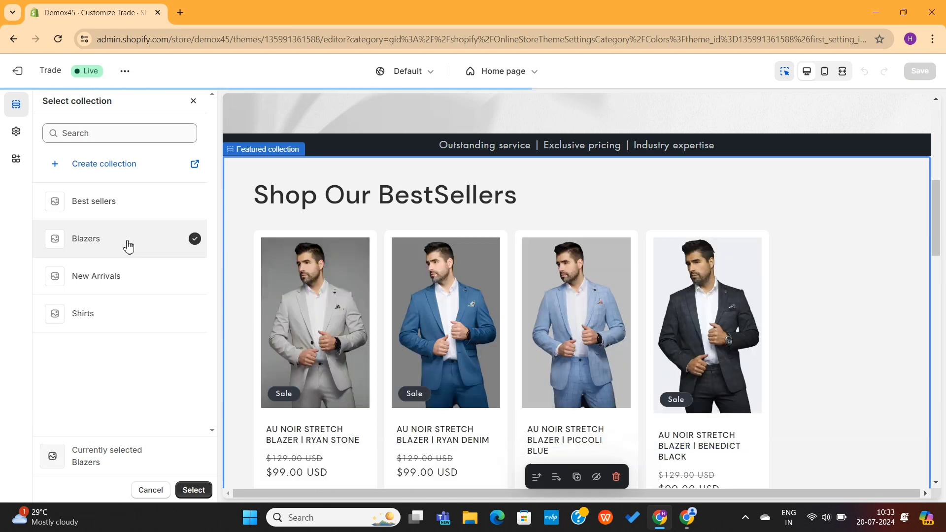
{"action": "left_click", "coordinate": [193, 490]}
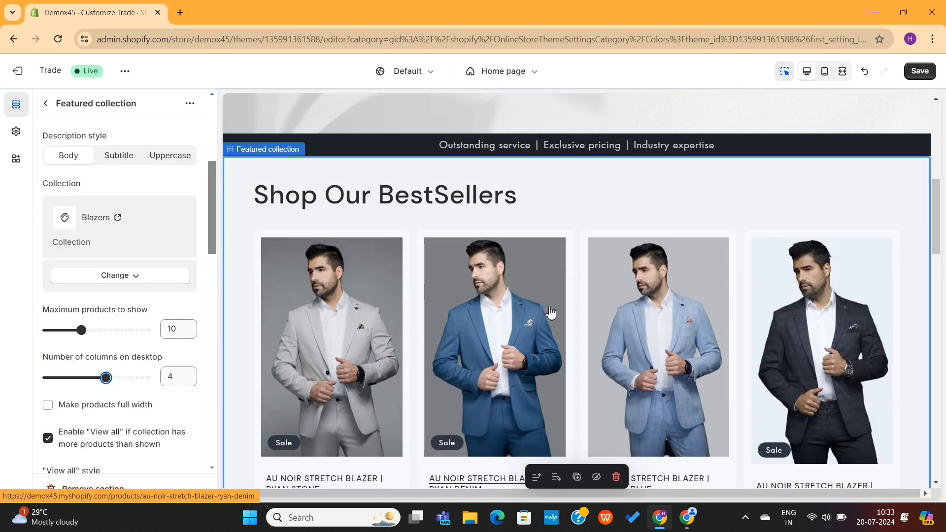
{"action": "scroll", "coordinate": [550, 312], "scroll_direction": "down", "scroll_amount": 3}
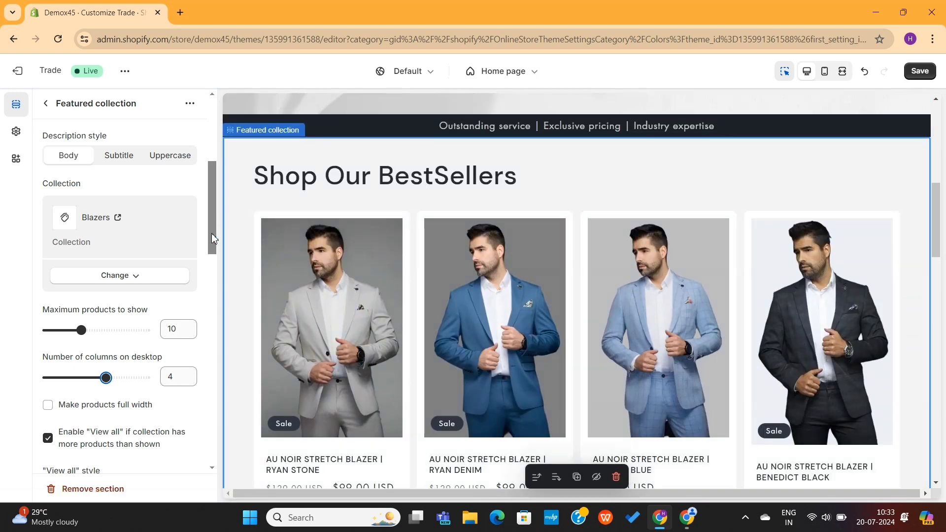
{"action": "scroll", "coordinate": [121, 327], "scroll_direction": "down", "scroll_amount": 3}
{"action": "scroll", "coordinate": [122, 326], "scroll_direction": "down", "scroll_amount": 10}
{"action": "scroll", "coordinate": [121, 326], "scroll_direction": "up", "scroll_amount": 15}
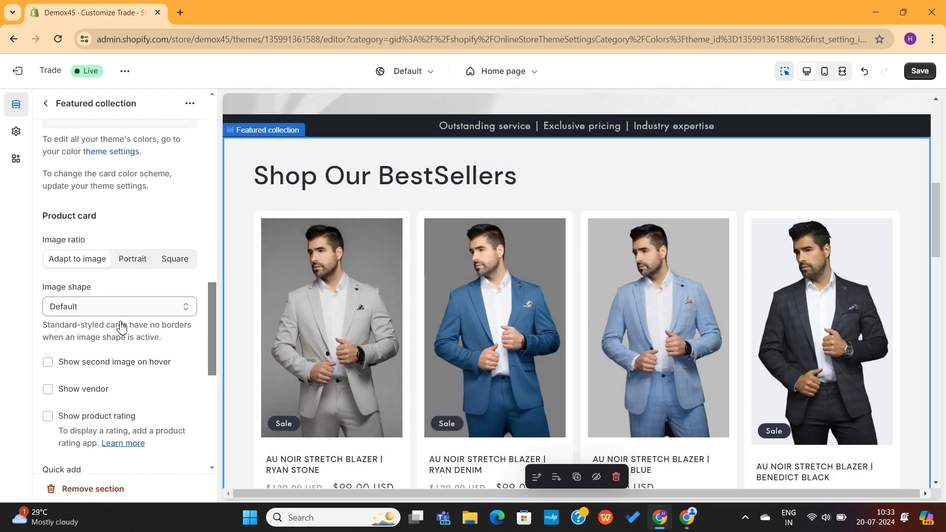
{"action": "left_click", "coordinate": [46, 104]}
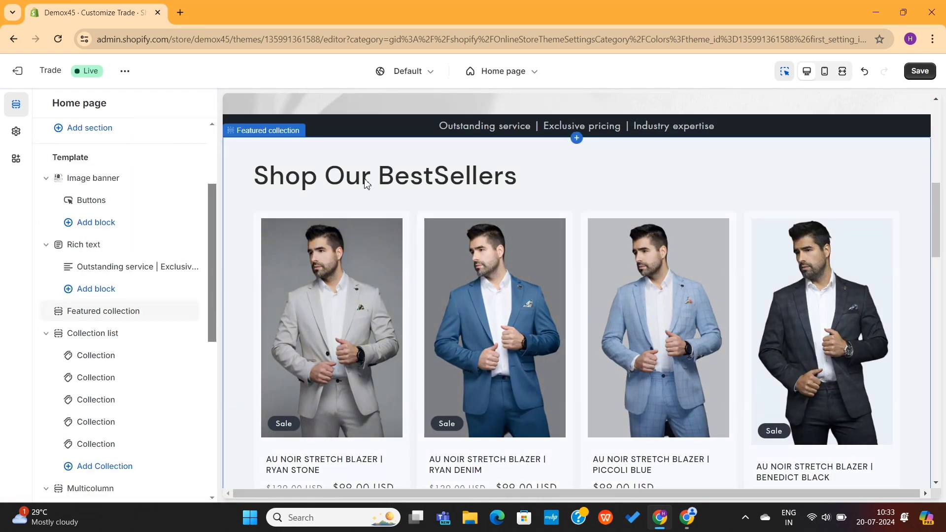
- Remove the "Shop our top categories" collection list section from the home page
{"action": "scroll", "coordinate": [365, 179], "scroll_direction": "down", "scroll_amount": 7}
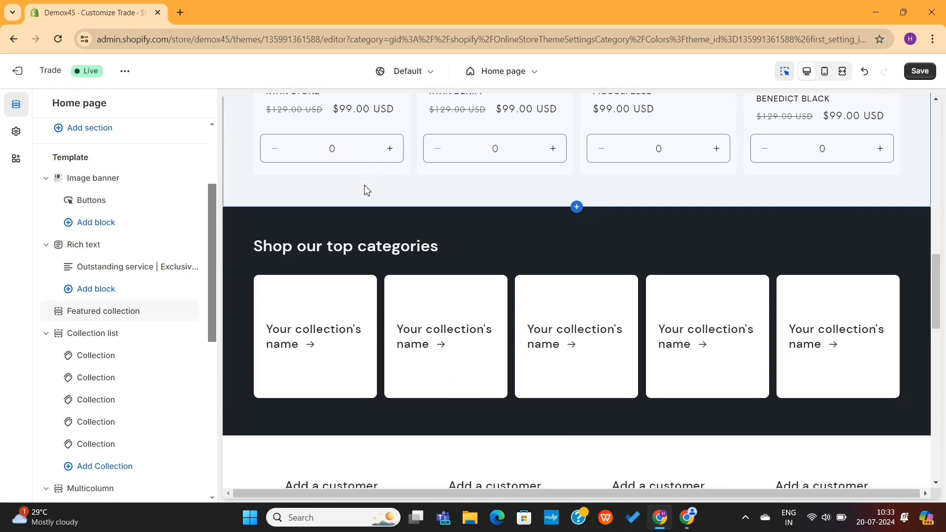
{"action": "left_click", "coordinate": [362, 226]}
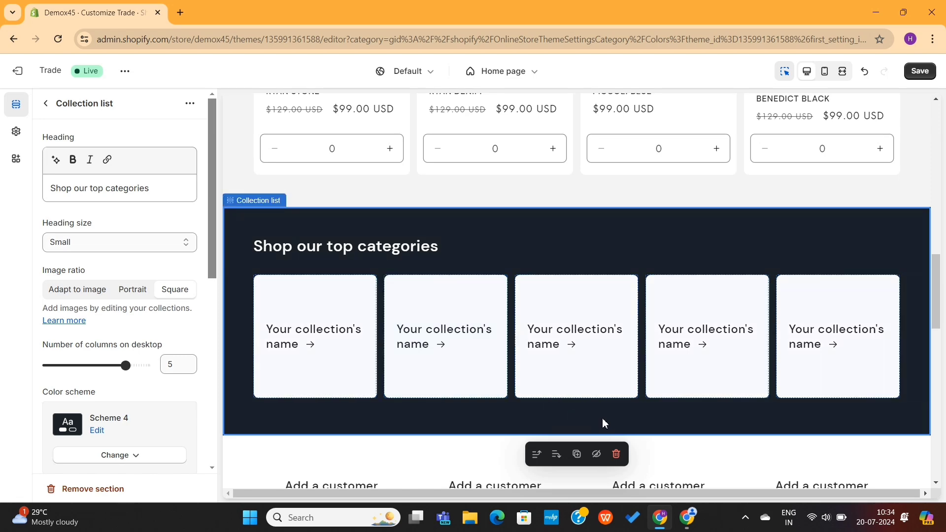
{"action": "left_click", "coordinate": [617, 455]}
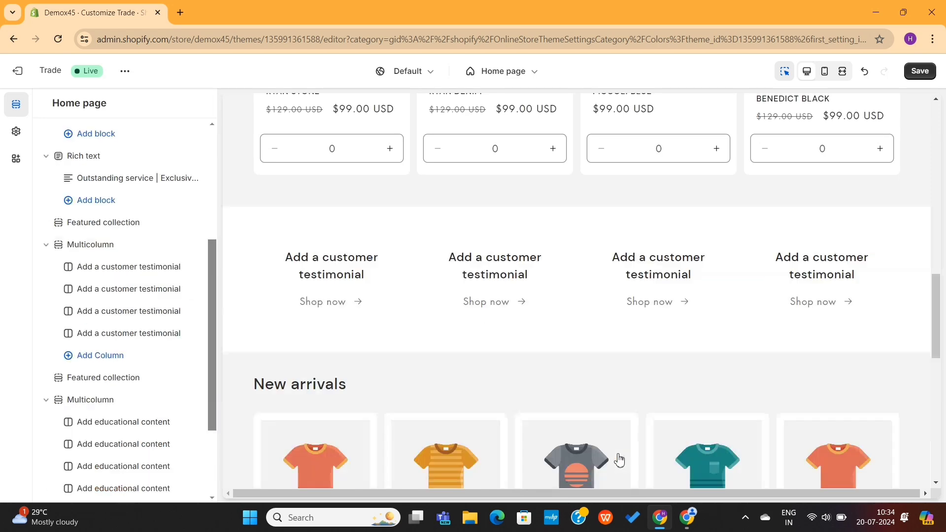
{"action": "left_click", "coordinate": [46, 103]}
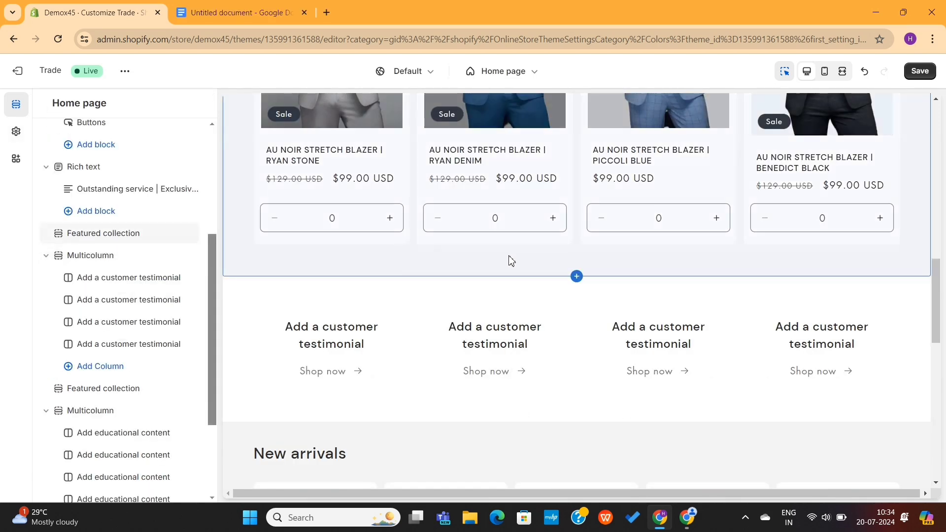
- Add an Image with text section directly below the "Shop Our BestSellers" featured collection
{"action": "left_click", "coordinate": [575, 276]}
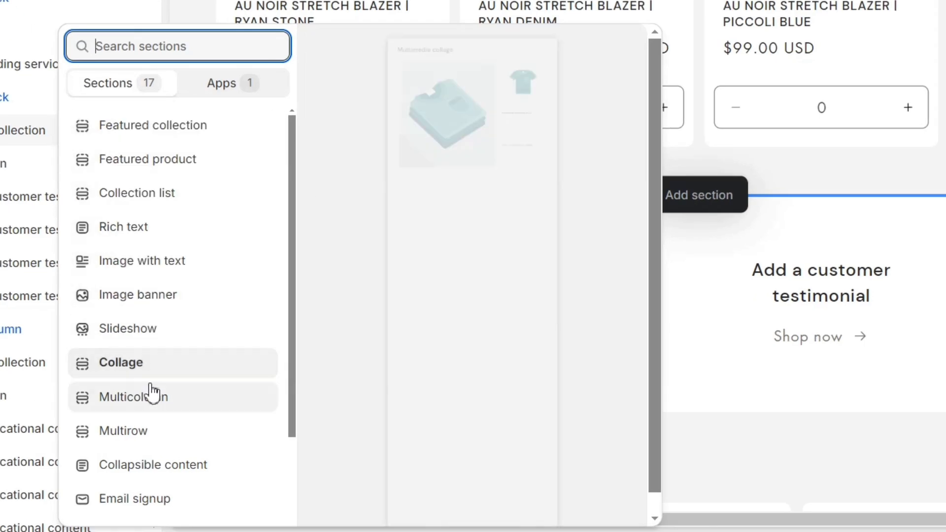
{"action": "scroll", "coordinate": [139, 492], "scroll_direction": "down", "scroll_amount": 3}
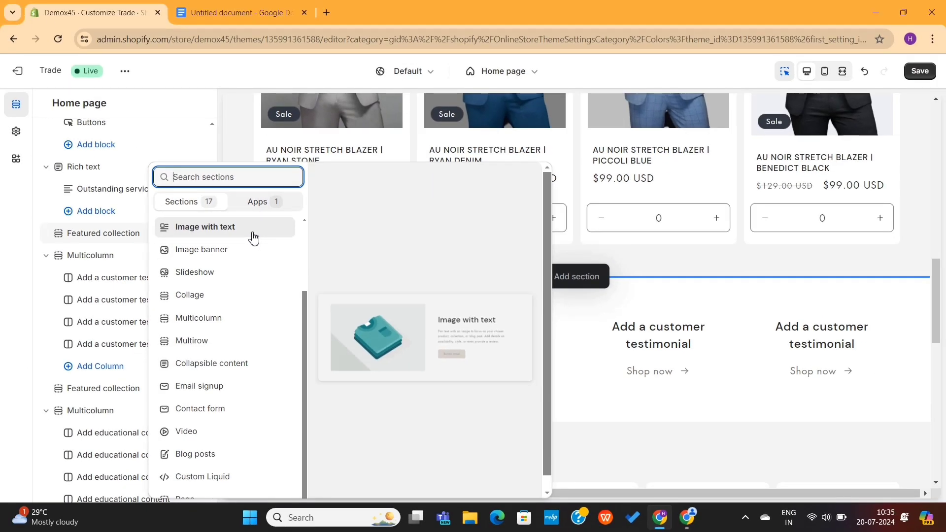
{"action": "key", "text": "Escape"}
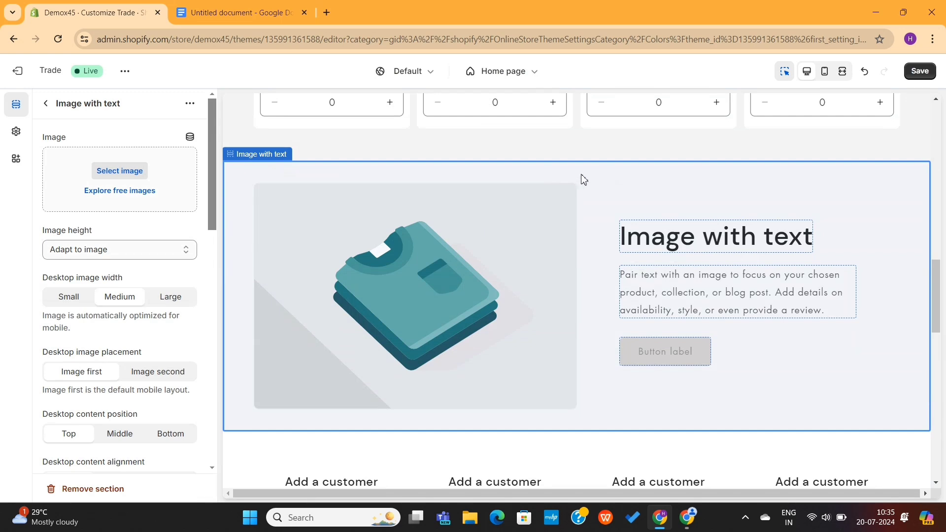
- Set the Image with text section's color scheme to Scheme 4 and its container color scheme to Scheme 5
{"action": "scroll", "coordinate": [148, 320], "scroll_direction": "down", "scroll_amount": 7}
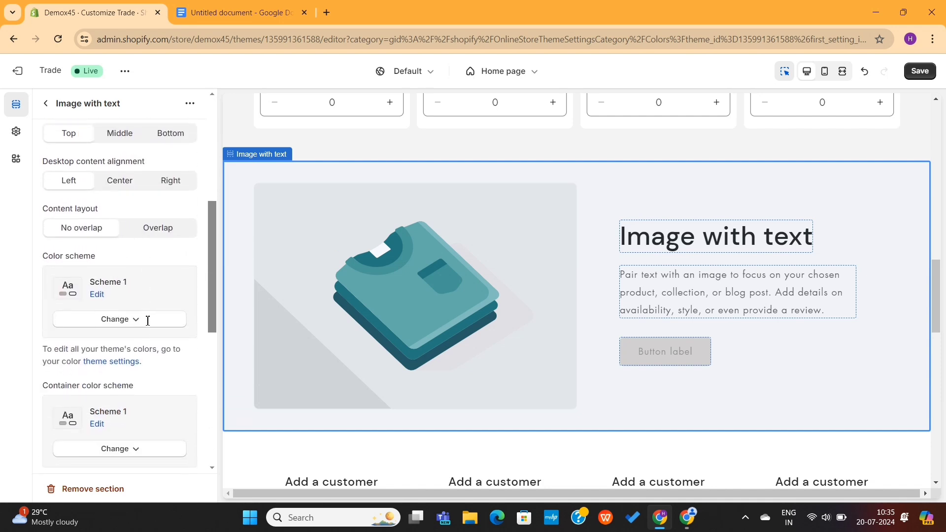
{"action": "left_click", "coordinate": [133, 280]}
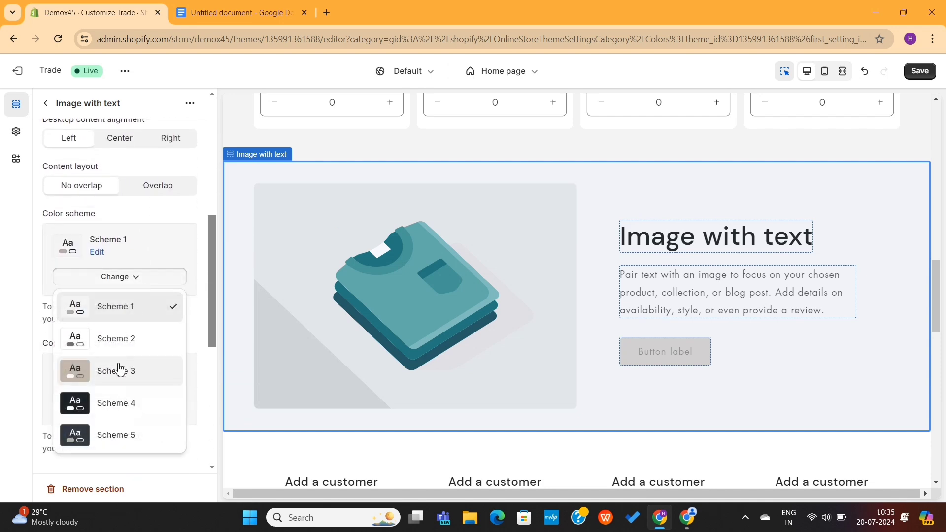
{"action": "left_click", "coordinate": [114, 401]}
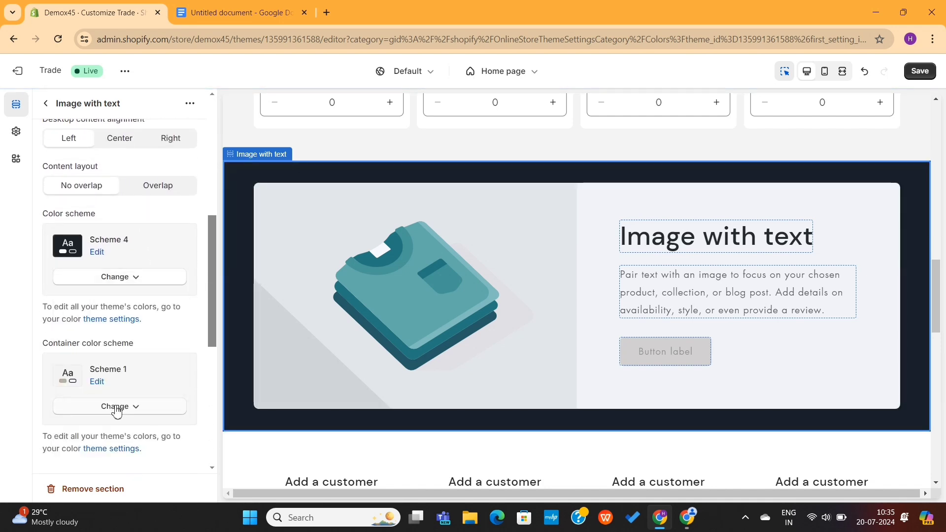
{"action": "left_click", "coordinate": [116, 409]}
{"action": "left_click", "coordinate": [122, 375]}
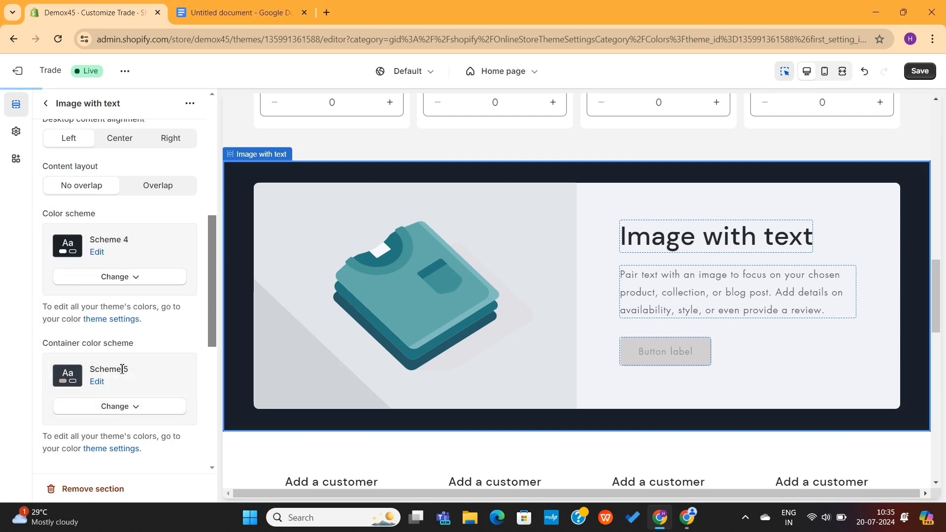
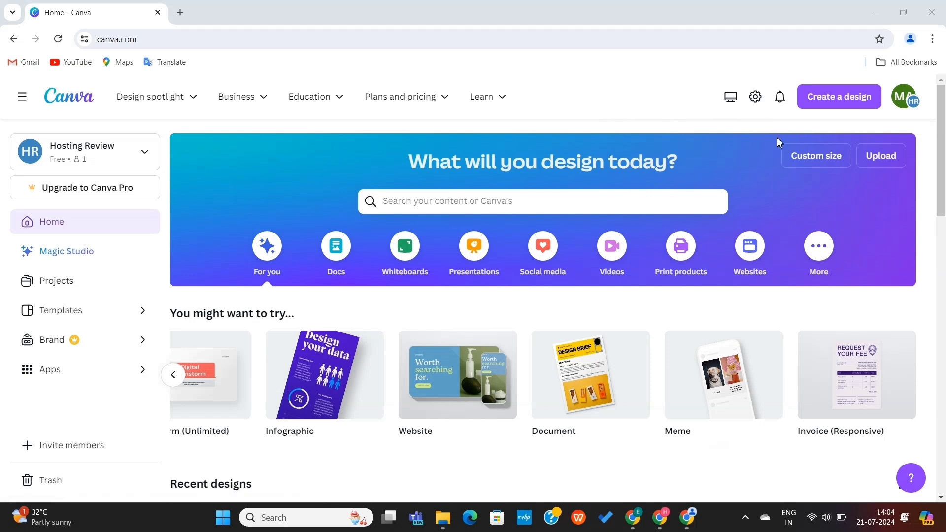
- Switch to Canva, create a Billboard (Square) design and apply the black and white "Street Wear Collection" fashion template
{"action": "left_click", "coordinate": [816, 102]}
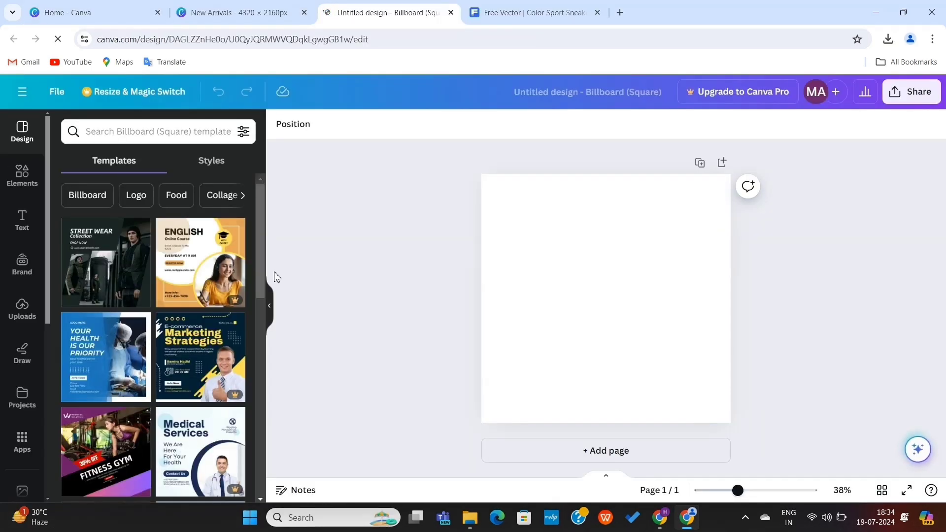
{"action": "scroll", "coordinate": [109, 319], "scroll_direction": "down", "scroll_amount": 3}
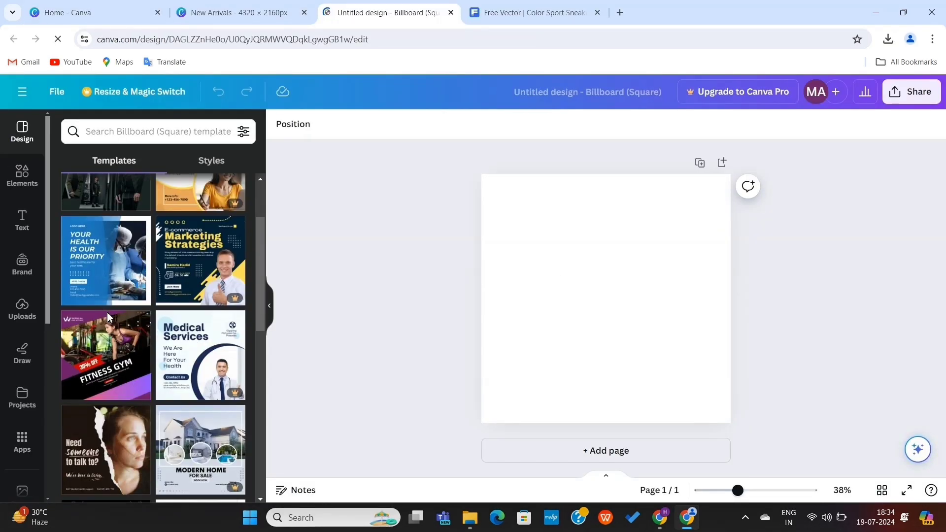
{"action": "scroll", "coordinate": [109, 320], "scroll_direction": "down", "scroll_amount": 8}
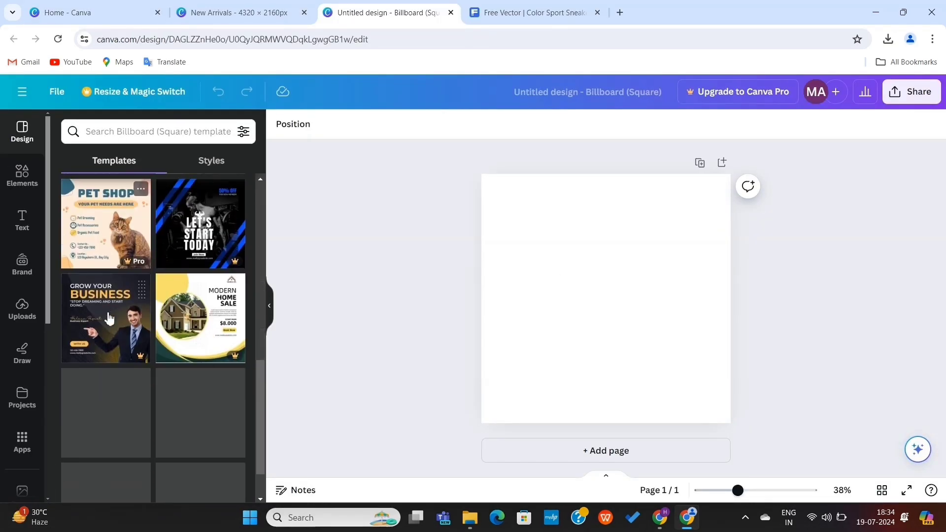
{"action": "scroll", "coordinate": [109, 319], "scroll_direction": "down", "scroll_amount": 10}
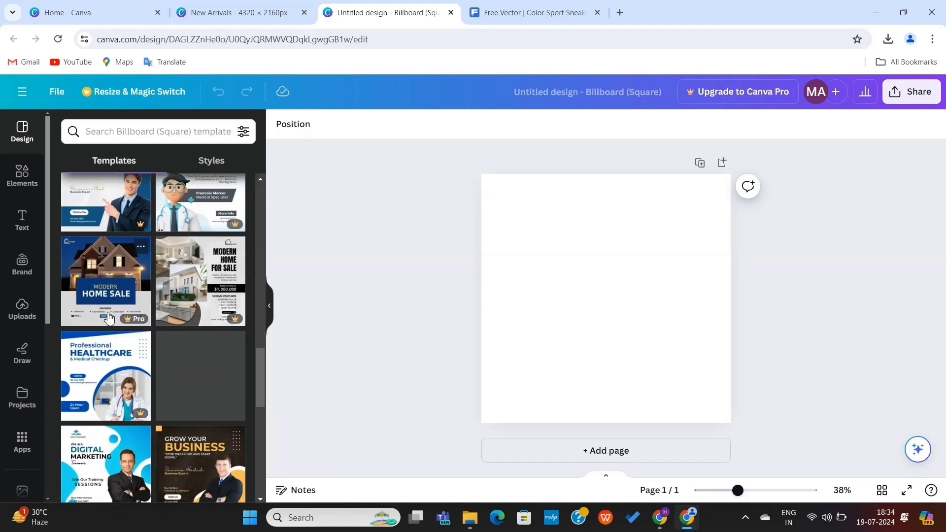
{"action": "scroll", "coordinate": [108, 319], "scroll_direction": "down", "scroll_amount": 3}
{"action": "scroll", "coordinate": [107, 312], "scroll_direction": "up", "scroll_amount": 20}
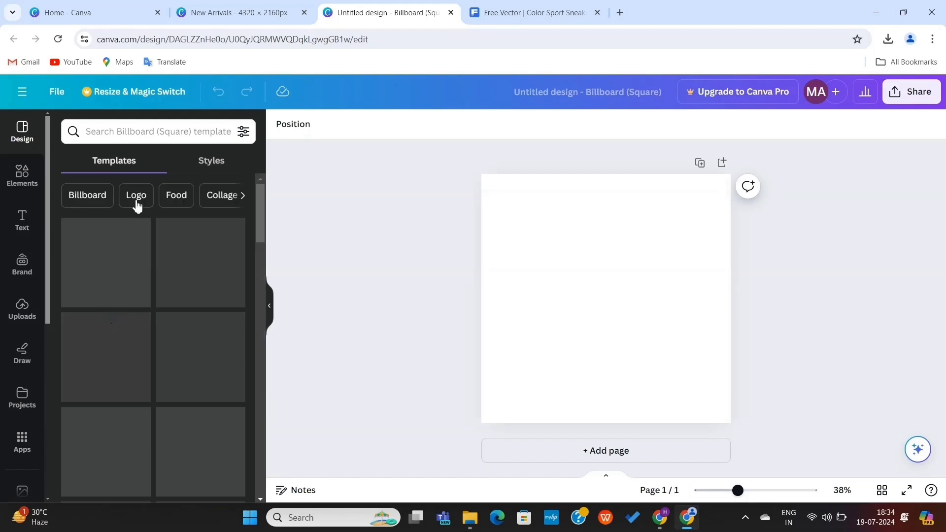
{"action": "left_click", "coordinate": [133, 132]}
{"action": "type", "text": "fashion"}
{"action": "key", "text": "Return"}
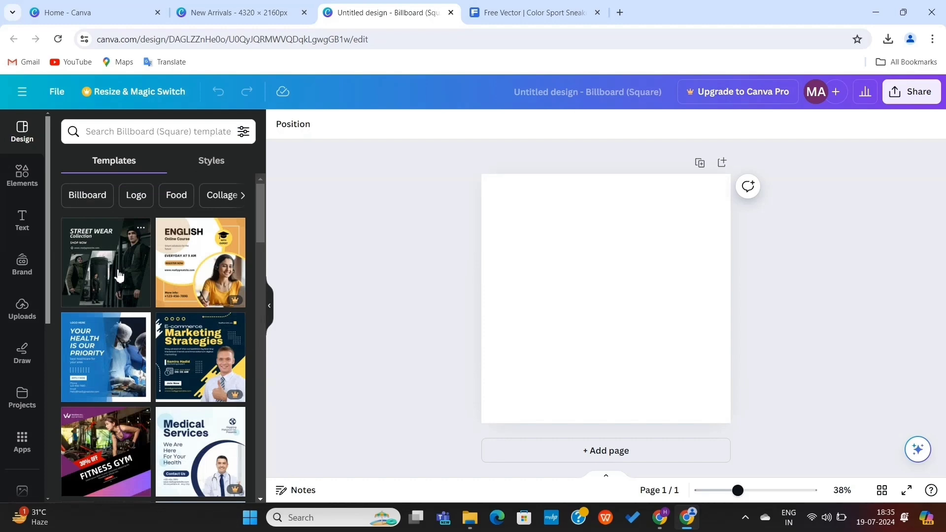
{"action": "left_click", "coordinate": [119, 275]}
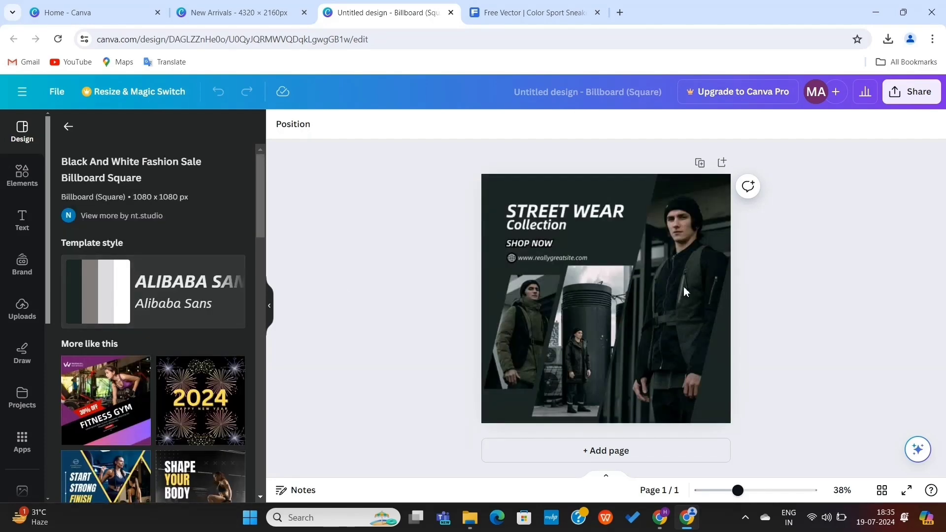
- Delete the template's three model photos so that only their slanted frames remain
{"action": "left_click", "coordinate": [679, 283]}
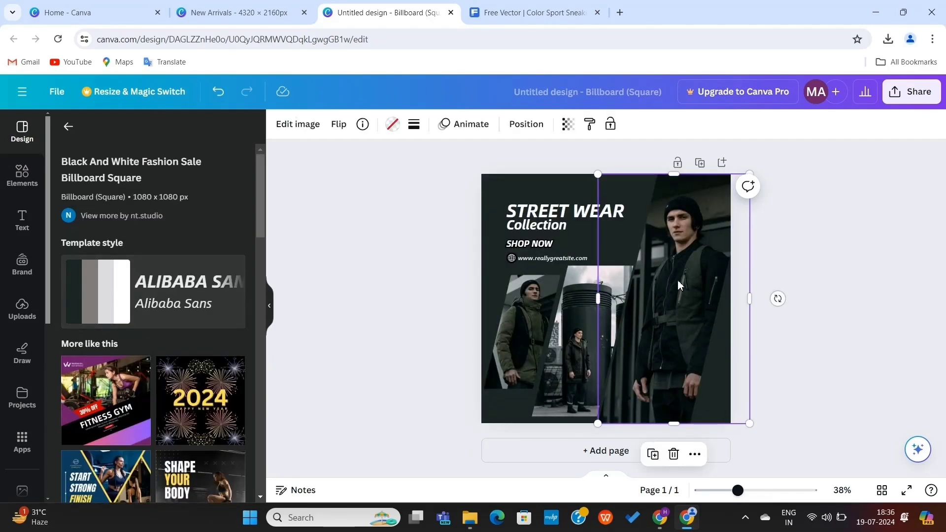
{"action": "key", "text": "Delete"}
{"action": "left_click", "coordinate": [584, 303]}
{"action": "key", "text": "Delete"}
{"action": "left_click", "coordinate": [522, 314]}
{"action": "key", "text": "Delete"}
- Fill the large frame with the uploaded red-trousers photo, the middle with the denim-shirt photo and the small with the dark-jacket photo
{"action": "left_click", "coordinate": [22, 179]}
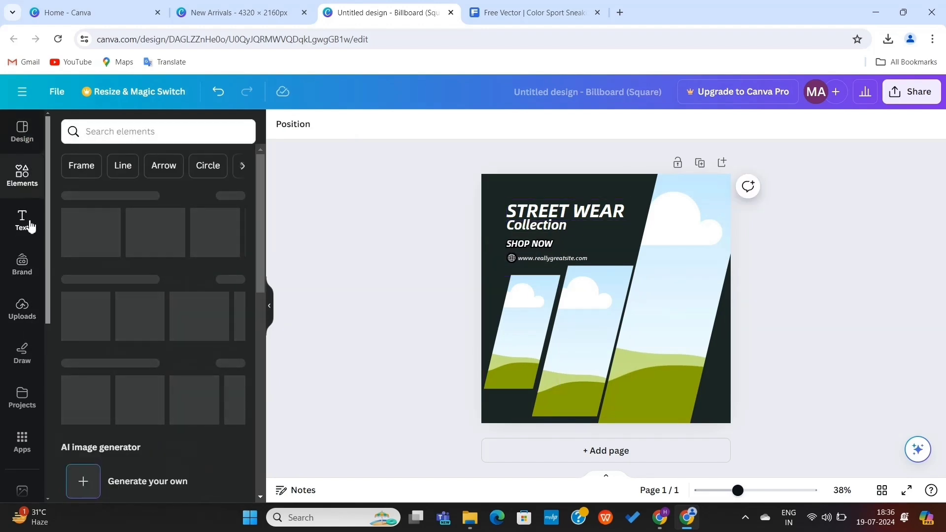
{"action": "left_click", "coordinate": [22, 318]}
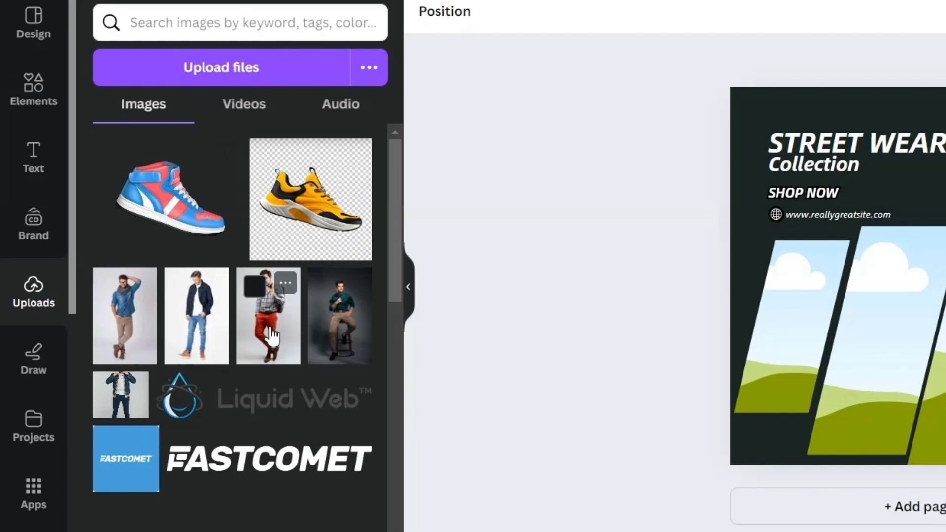
{"action": "left_click_drag", "start_coordinate": [273, 337], "coordinate": [943, 355]}
{"action": "left_click_drag", "start_coordinate": [119, 316], "coordinate": [842, 322]}
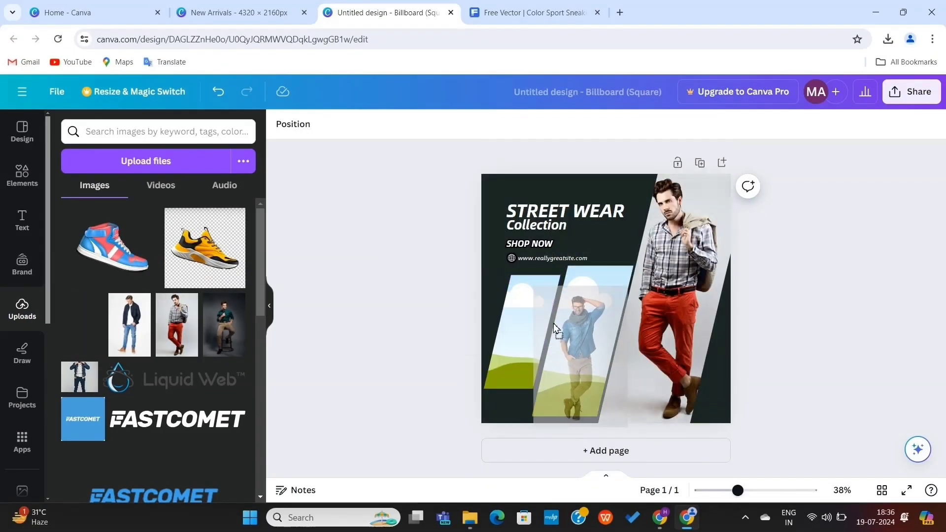
{"action": "left_click_drag", "start_coordinate": [555, 329], "coordinate": [561, 325]}
{"action": "left_click_drag", "start_coordinate": [79, 376], "coordinate": [517, 320]}
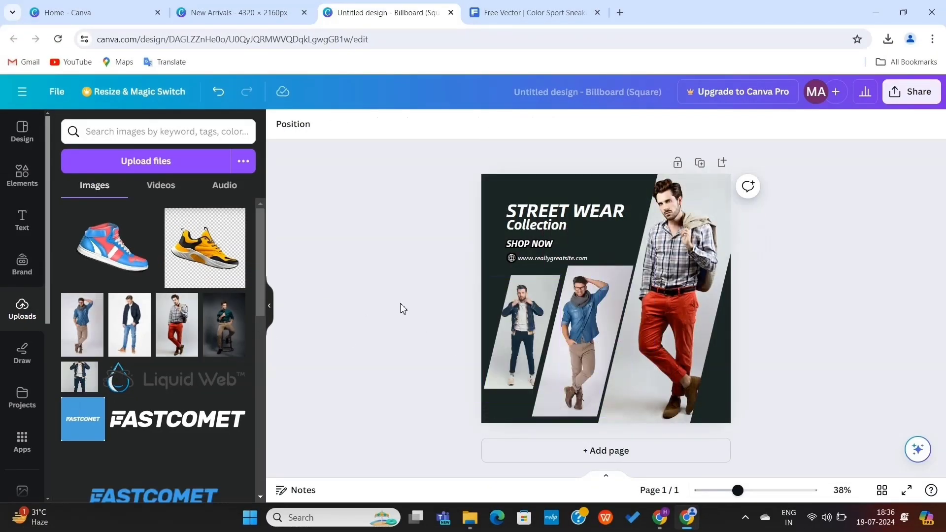
- Delete the "STREET WEAR", "Collection" and "SHOP NOW" texts and the website address line from the design
{"action": "left_click", "coordinate": [537, 225]}
{"action": "key", "text": "Delete"}
{"action": "left_click", "coordinate": [564, 213]}
{"action": "key", "text": "Delete"}
{"action": "left_click", "coordinate": [529, 244]}
{"action": "key", "text": "Delete"}
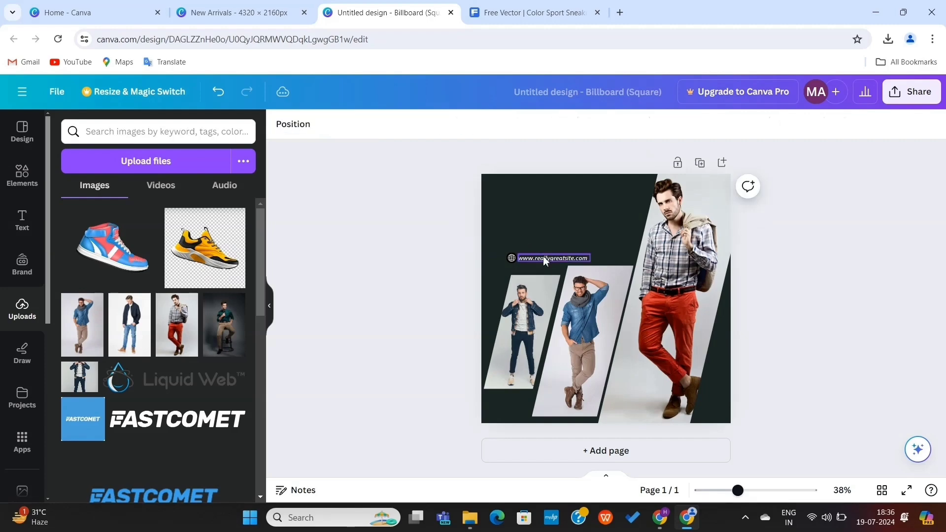
{"action": "left_click", "coordinate": [546, 258]}
{"action": "key", "text": "Delete"}
- Replace the design's background with the dark grey-to-black gradient from the background library
{"action": "left_click", "coordinate": [545, 204]}
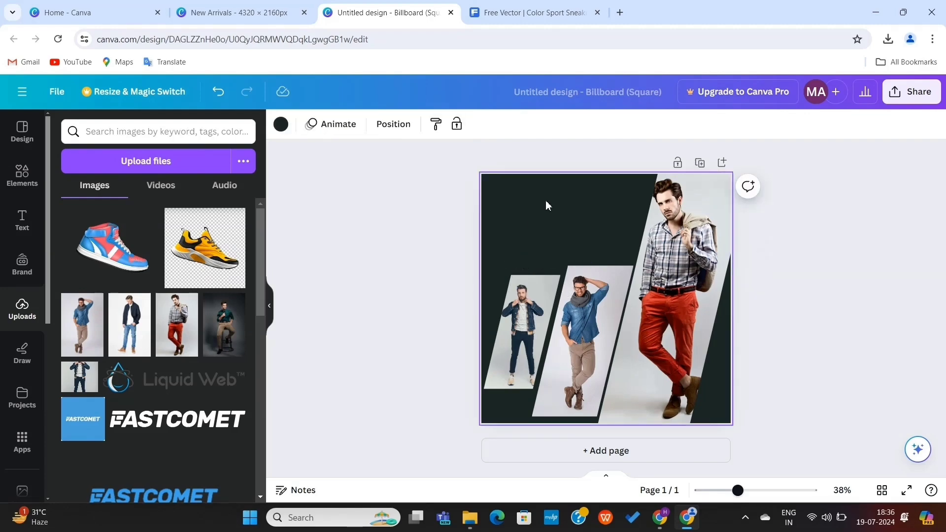
{"action": "left_click", "coordinate": [281, 125]}
{"action": "scroll", "coordinate": [128, 320], "scroll_direction": "down", "scroll_amount": 5}
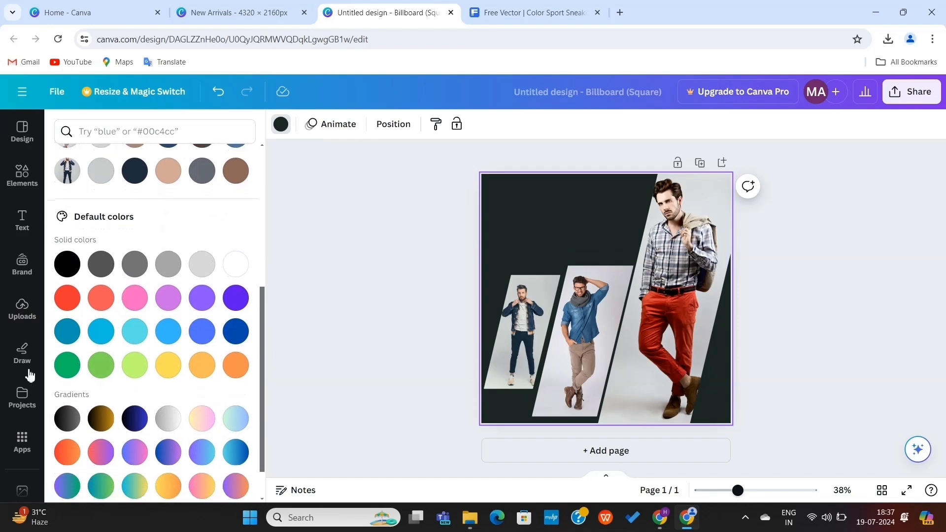
{"action": "scroll", "coordinate": [24, 375], "scroll_direction": "down", "scroll_amount": 5}
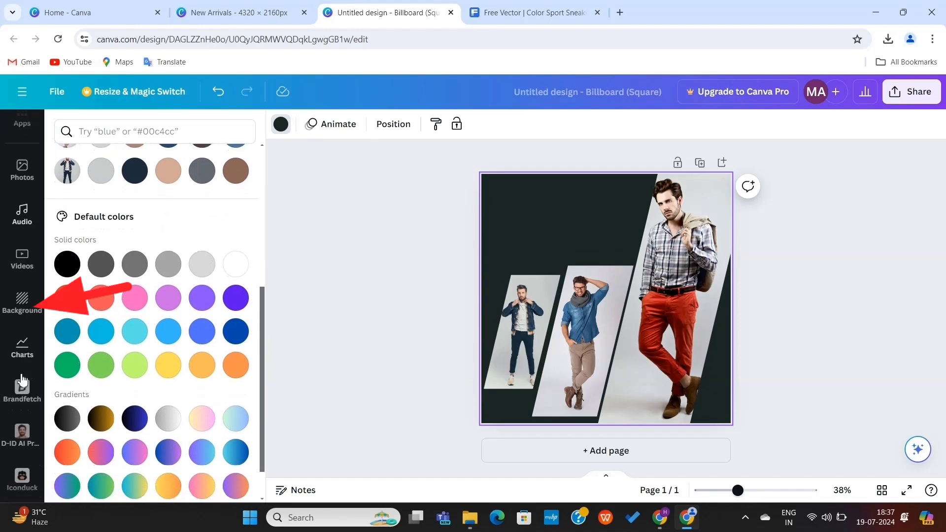
{"action": "left_click", "coordinate": [22, 301]}
{"action": "left_click", "coordinate": [143, 246]}
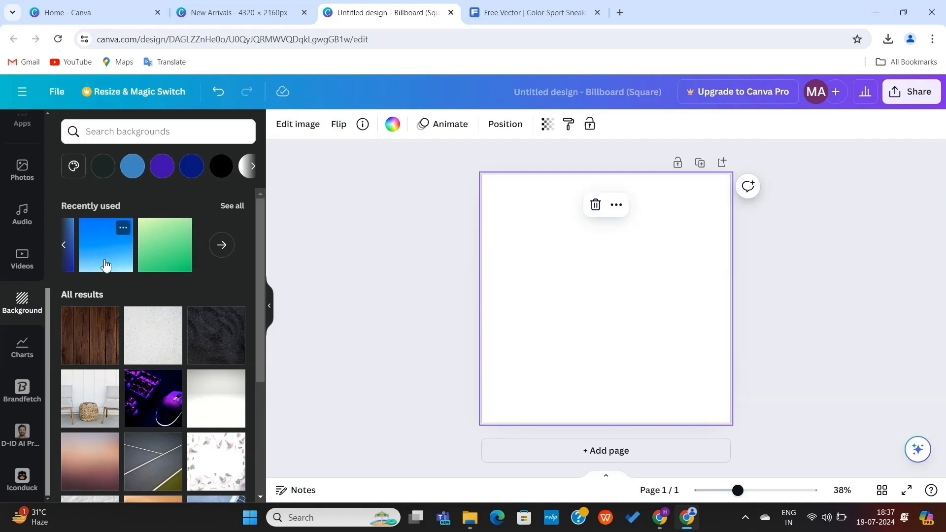
{"action": "scroll", "coordinate": [155, 295], "scroll_direction": "down", "scroll_amount": 10}
{"action": "left_click", "coordinate": [155, 267]}
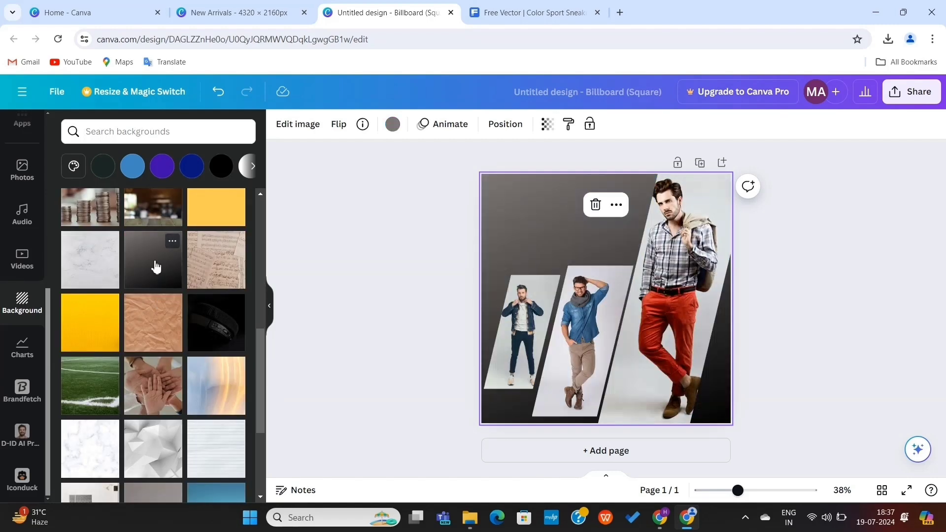
{"action": "left_click", "coordinate": [295, 285]}
- Upload the DemoX logo image file to the design's image uploads
{"action": "scroll", "coordinate": [22, 216], "scroll_direction": "up", "scroll_amount": 5}
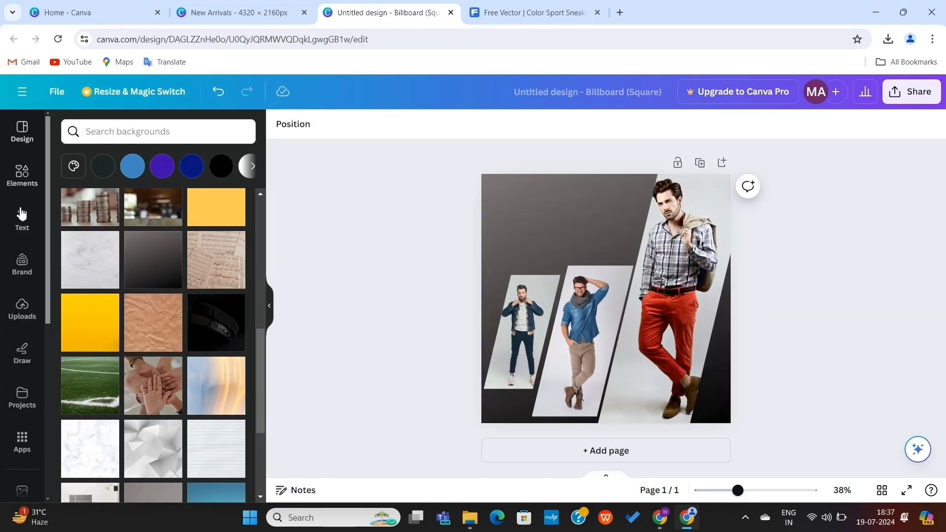
{"action": "left_click", "coordinate": [25, 323]}
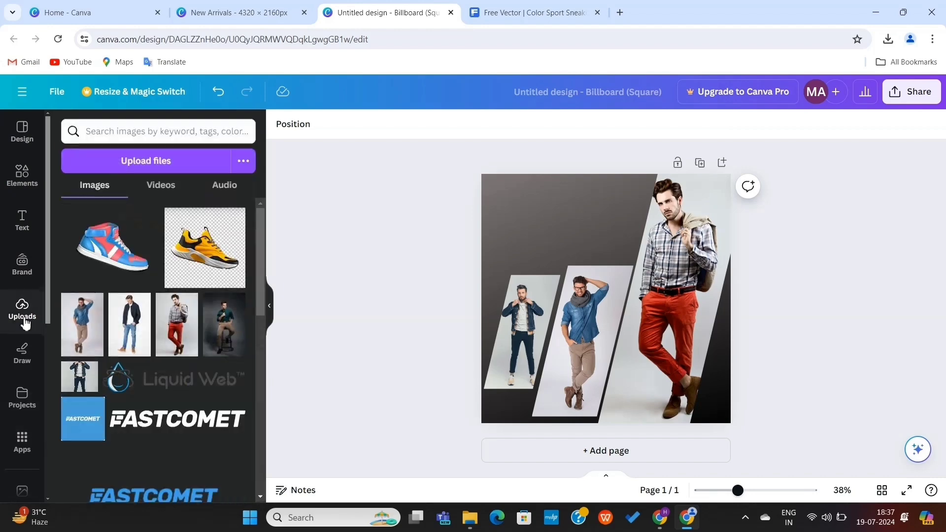
{"action": "scroll", "coordinate": [158, 329], "scroll_direction": "down", "scroll_amount": 2}
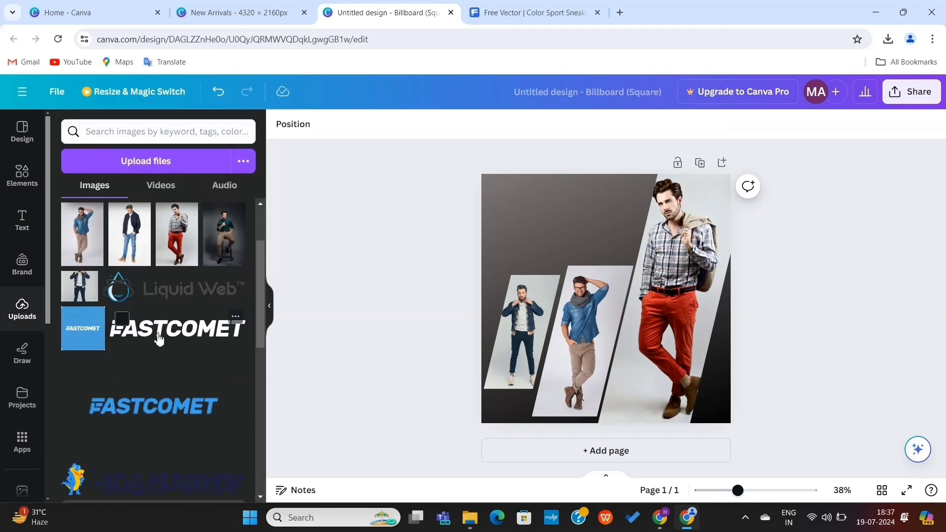
{"action": "scroll", "coordinate": [158, 340], "scroll_direction": "down", "scroll_amount": 1}
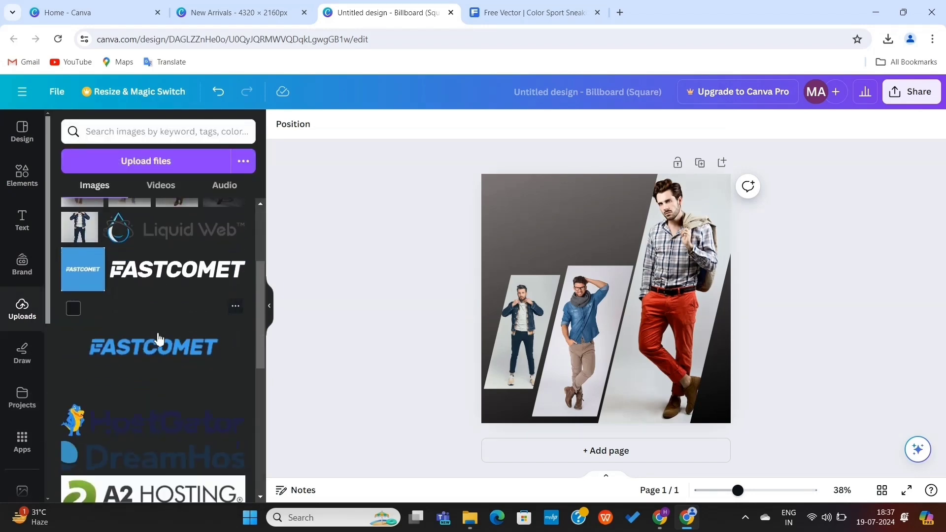
{"action": "left_click", "coordinate": [183, 176]}
{"action": "double_click", "coordinate": [188, 191]}
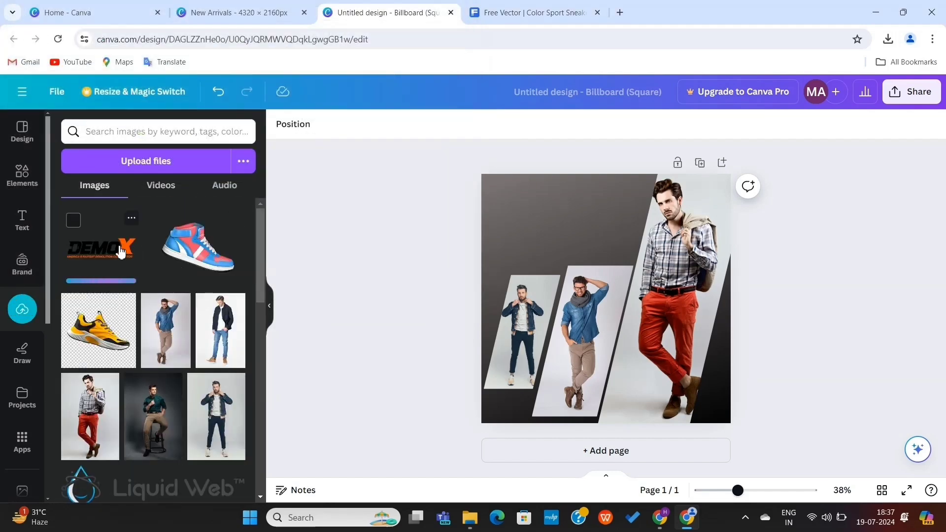
- Add the uploaded DemoX logo to the design and position it in the empty area above the two smaller photos
{"action": "left_click", "coordinate": [121, 251]}
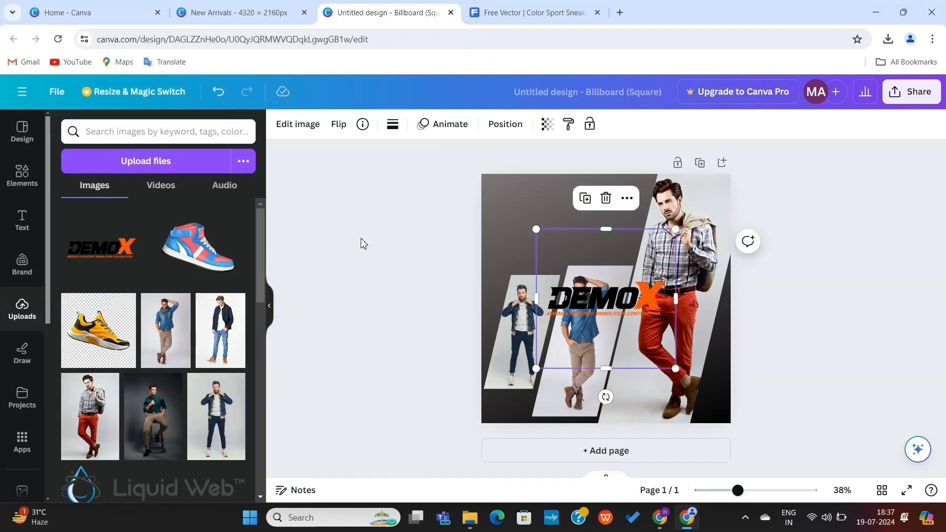
{"action": "left_click_drag", "start_coordinate": [587, 304], "coordinate": [528, 203]}
{"action": "left_click", "coordinate": [427, 239]}
{"action": "left_click", "coordinate": [541, 223]}
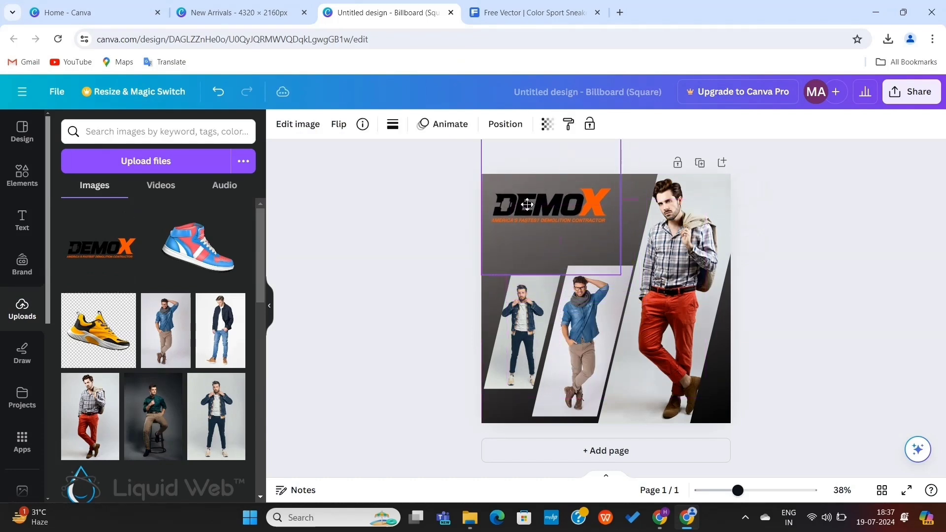
{"action": "left_click", "coordinate": [397, 233]}
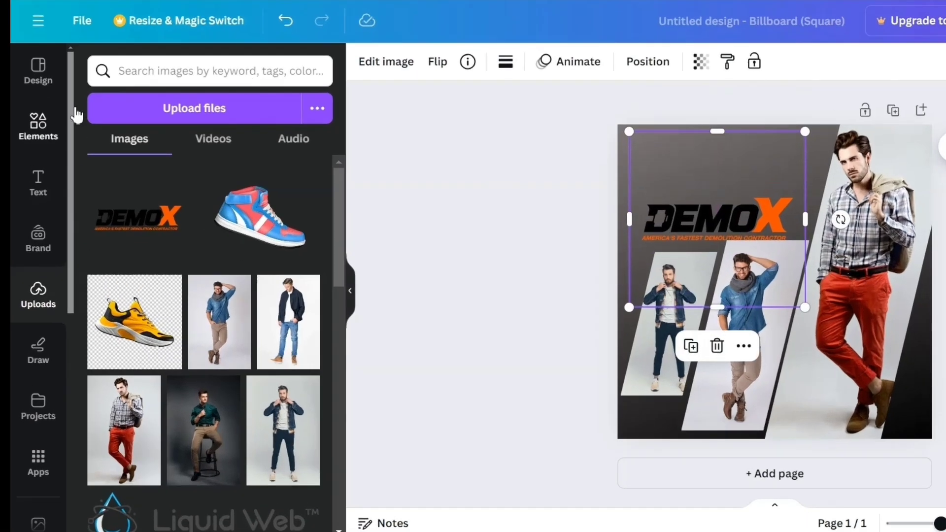
- Search the element graphics for "brush" and add the free, broad white brush-stroke shape to the design
{"action": "left_click", "coordinate": [38, 124]}
{"action": "left_click", "coordinate": [171, 72]}
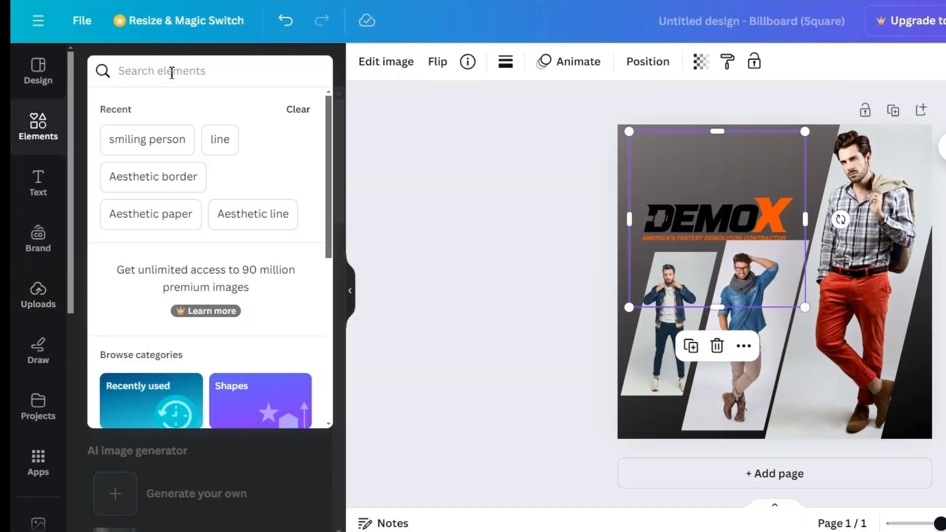
{"action": "type", "text": "brush"}
{"action": "key", "text": "Return"}
{"action": "left_click", "coordinate": [142, 108]}
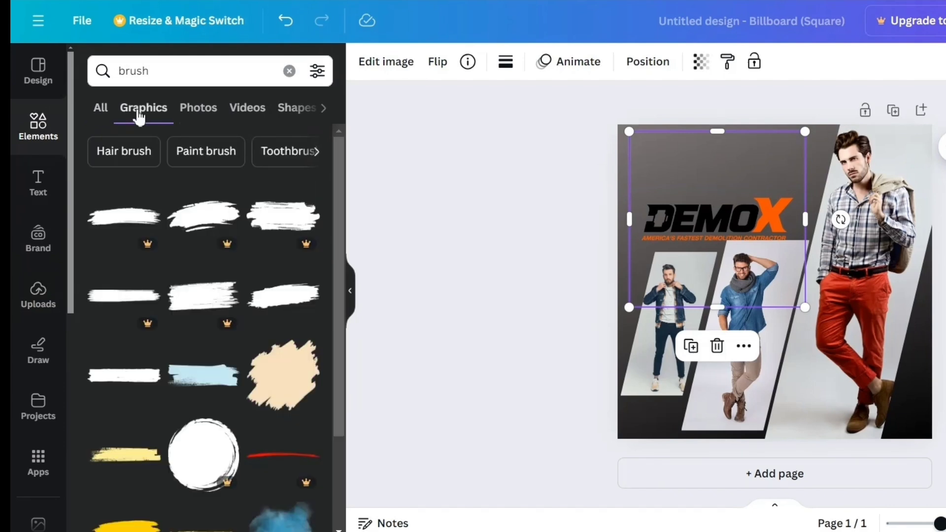
{"action": "scroll", "coordinate": [189, 229], "scroll_direction": "down", "scroll_amount": 3}
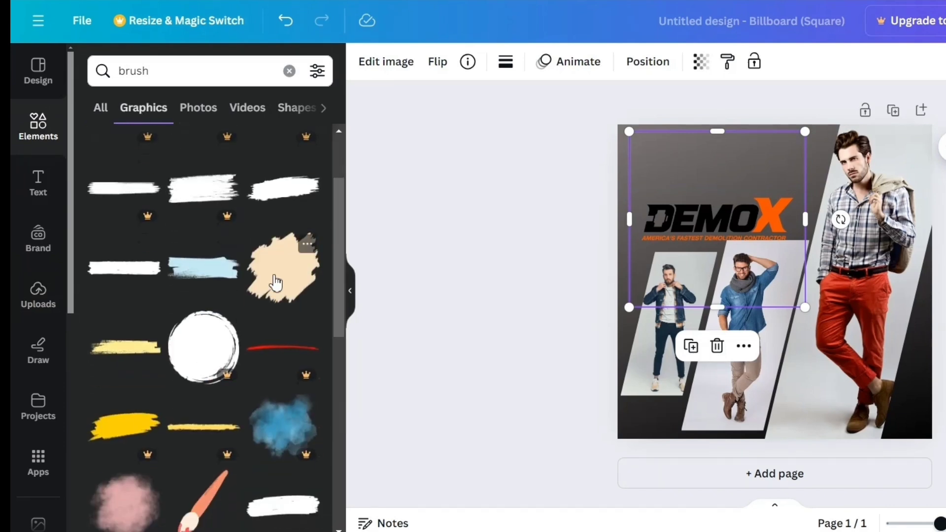
{"action": "scroll", "coordinate": [226, 337], "scroll_direction": "down", "scroll_amount": 9}
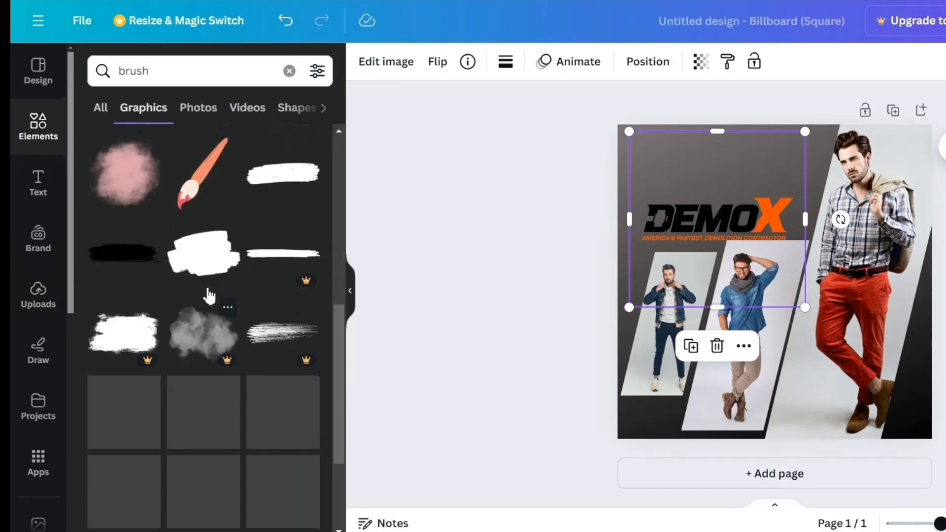
{"action": "left_click", "coordinate": [204, 270]}
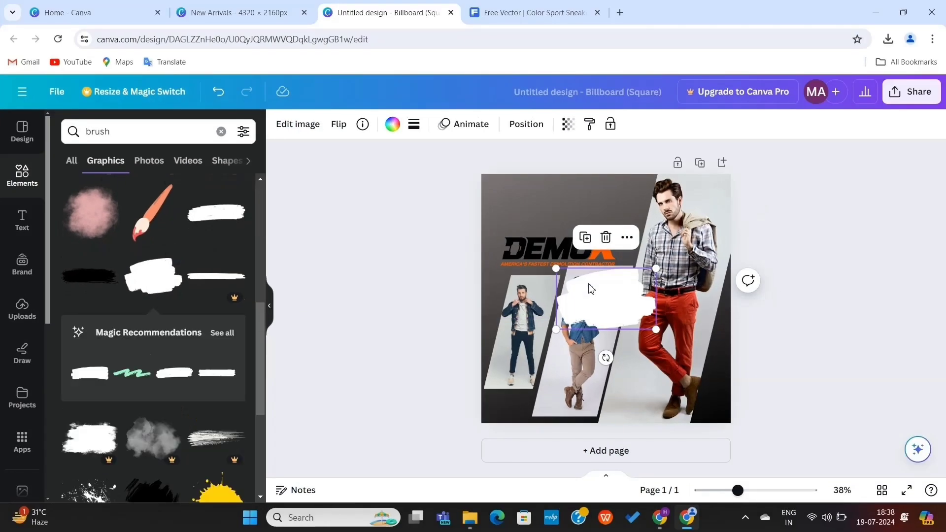
- Move the white brush stroke to the design's upper-left area, enlarge it to about the logo's width and layer it behind the logo
{"action": "left_click_drag", "start_coordinate": [589, 288], "coordinate": [522, 201]}
{"action": "left_click_drag", "start_coordinate": [589, 240], "coordinate": [632, 265]}
{"action": "right_click", "coordinate": [589, 240]}
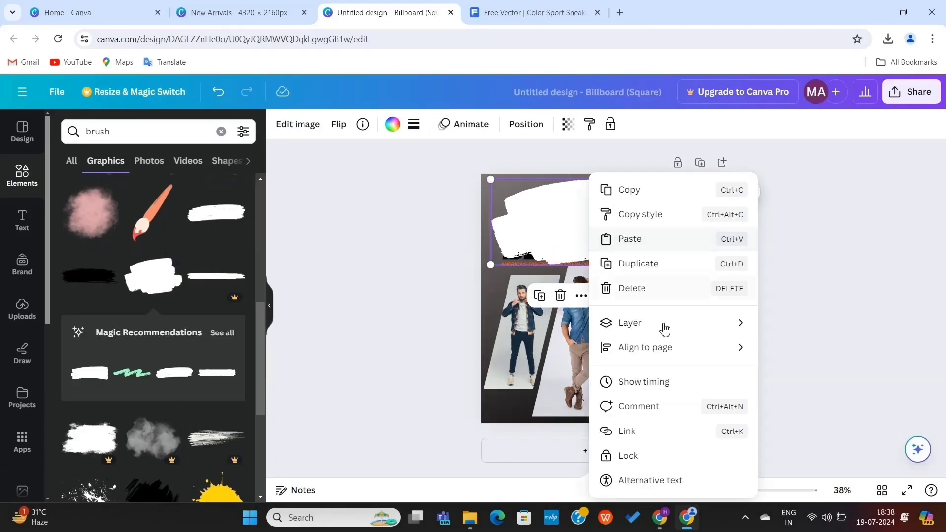
{"action": "mouse_move", "coordinate": [665, 329]}
{"action": "left_click", "coordinate": [814, 379]}
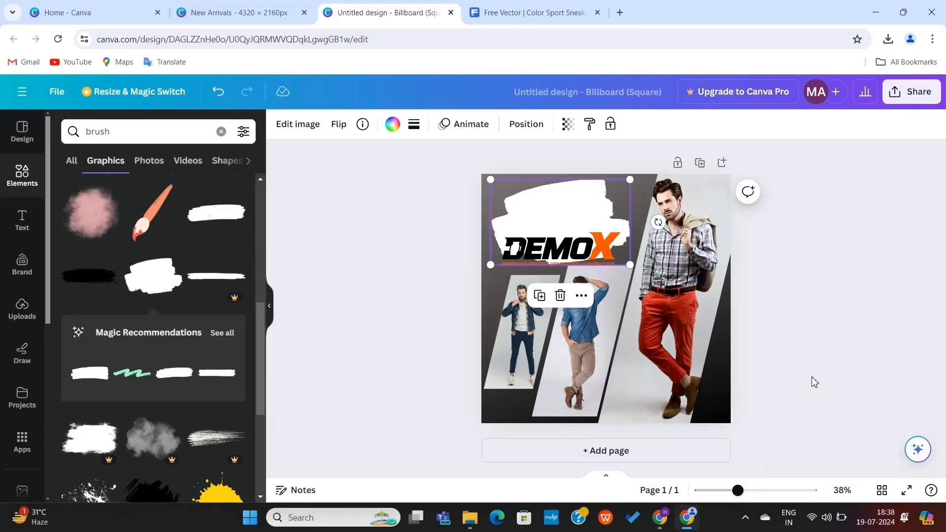
- Move the DemoX logo up so it sits centered on the white brush stroke
{"action": "left_click", "coordinate": [861, 317]}
{"action": "left_click", "coordinate": [570, 251]}
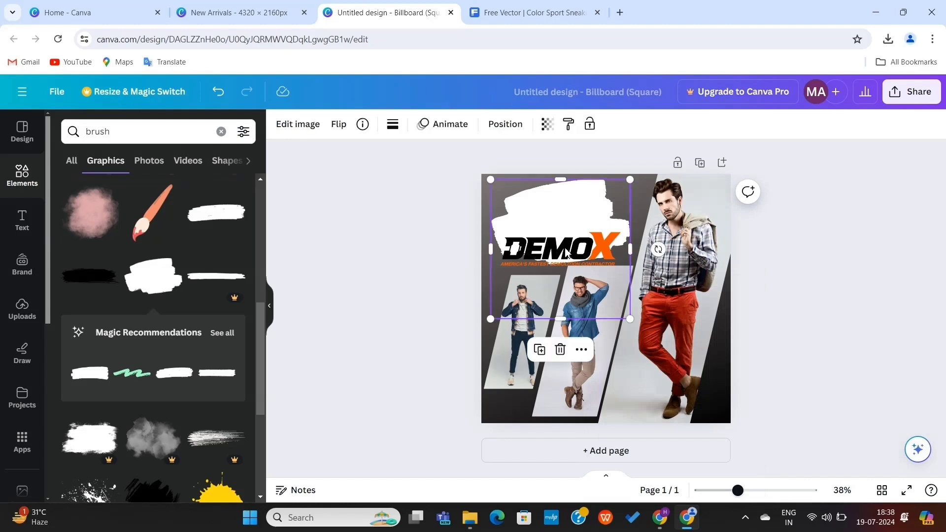
{"action": "left_click_drag", "start_coordinate": [570, 251], "coordinate": [566, 230]}
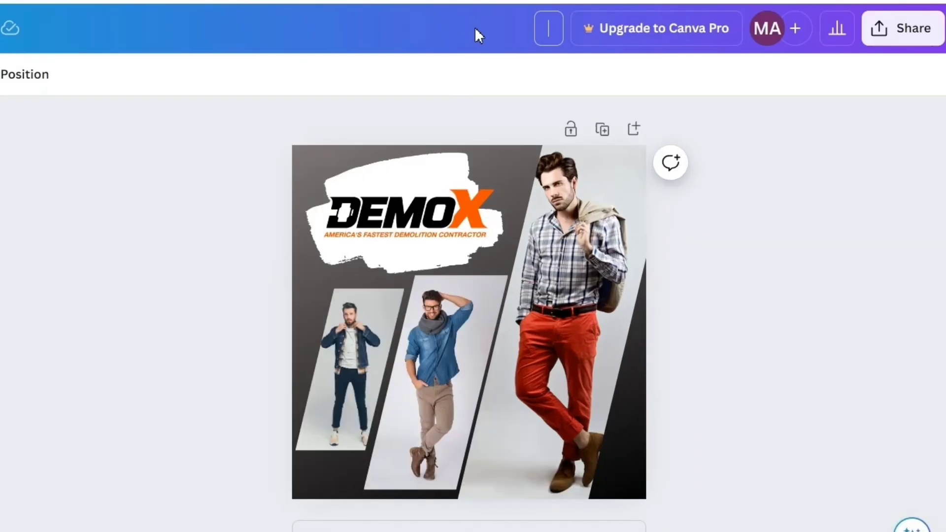
- Title the design "About Us" and download it as an image
{"action": "type", "text": "About Us"}
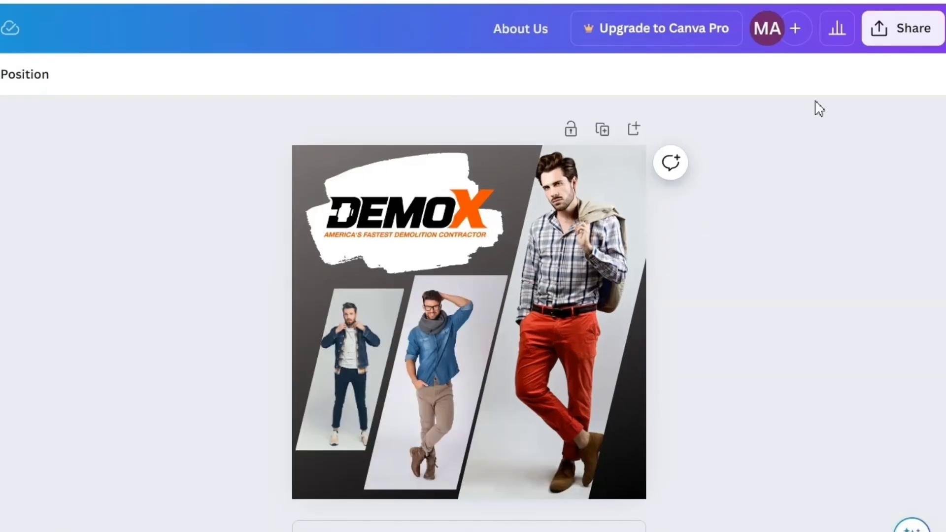
{"action": "left_click", "coordinate": [902, 28]}
{"action": "left_click", "coordinate": [681, 481]}
{"action": "left_click", "coordinate": [765, 389]}
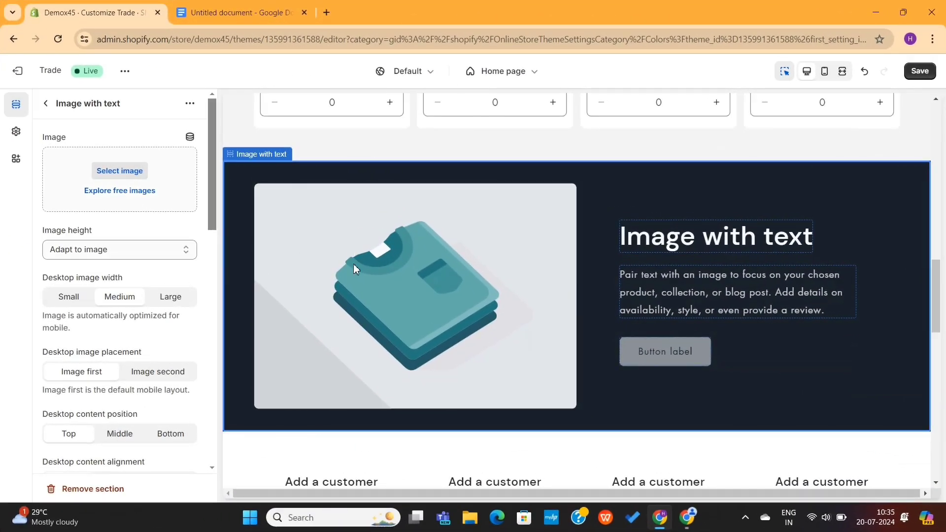
- In the Shopify theme editor, upload the About Us PNG from Downloads and use it as the Image with text section's image
{"action": "left_click", "coordinate": [140, 176]}
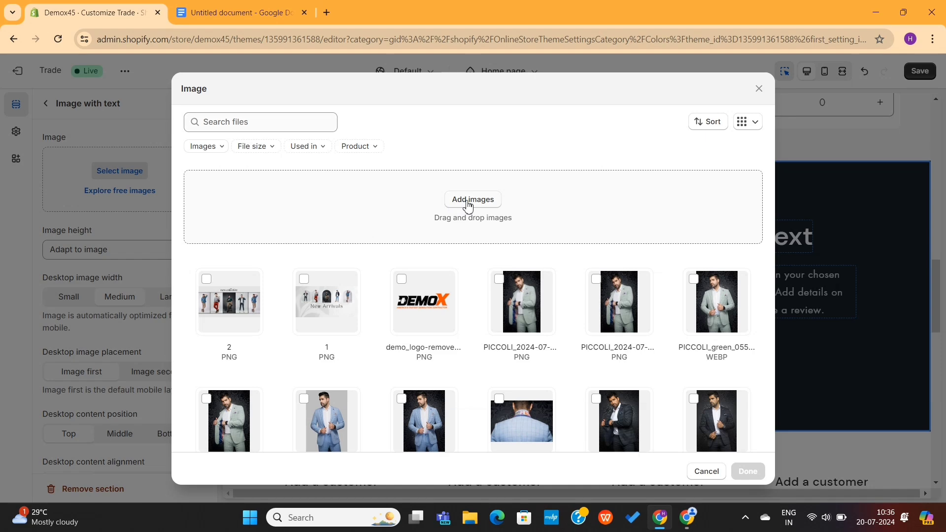
{"action": "left_click", "coordinate": [468, 204]}
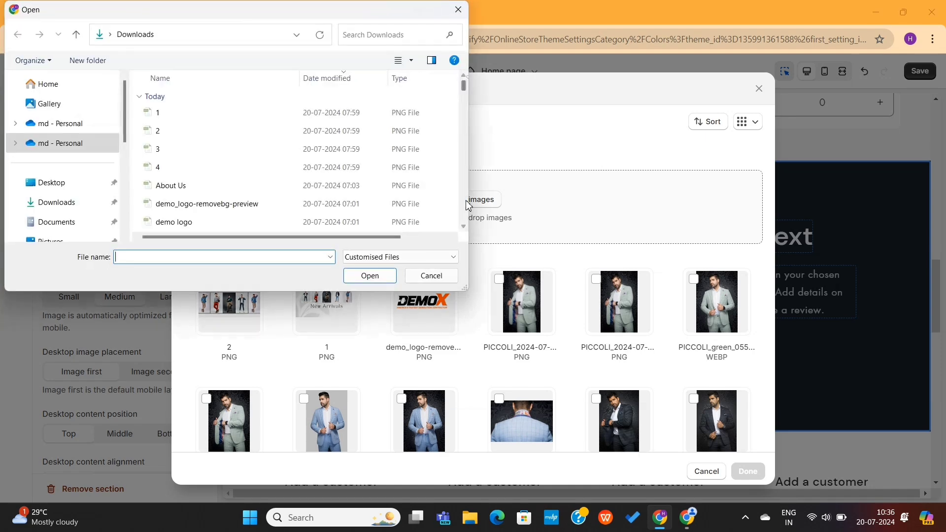
{"action": "double_click", "coordinate": [312, 187]}
{"action": "left_click", "coordinate": [744, 474]}
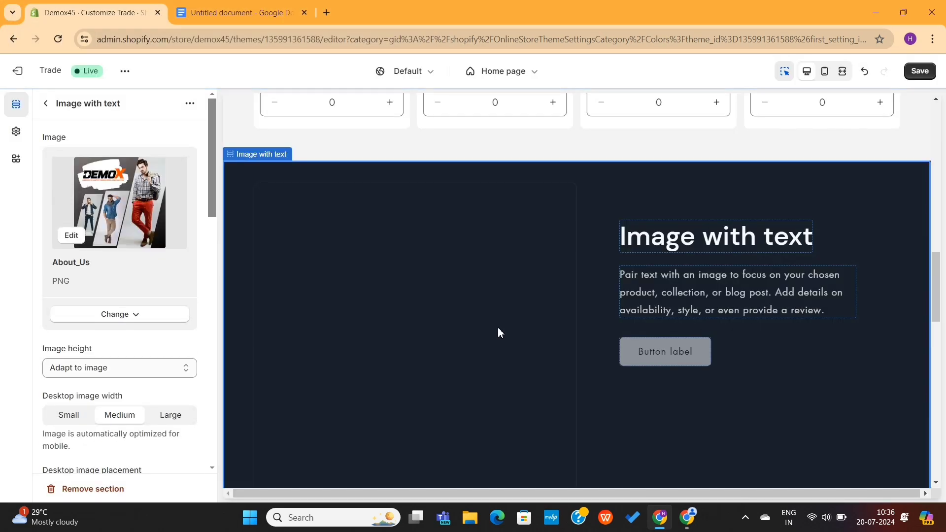
- Try Image second as the section's desktop image placement and return it to Image first
{"action": "scroll", "coordinate": [492, 318], "scroll_direction": "down", "scroll_amount": 3}
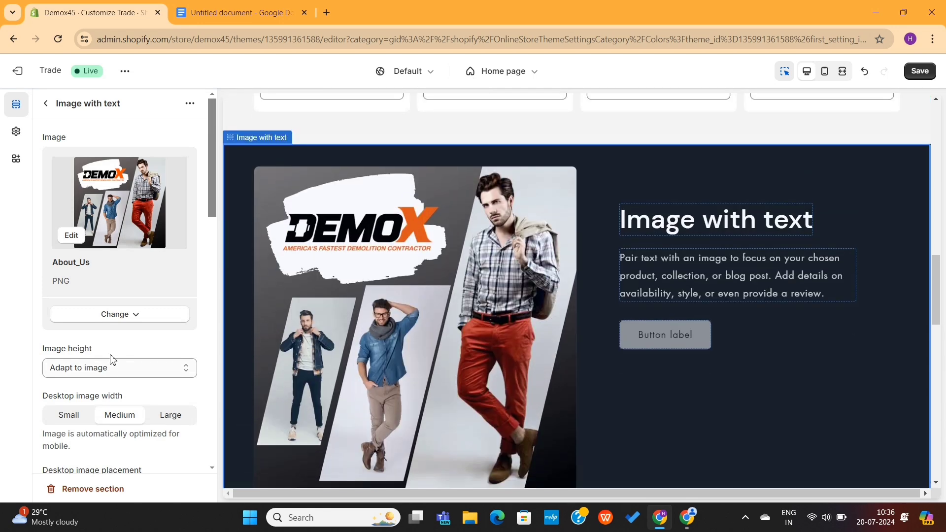
{"action": "scroll", "coordinate": [112, 359], "scroll_direction": "down", "scroll_amount": 4}
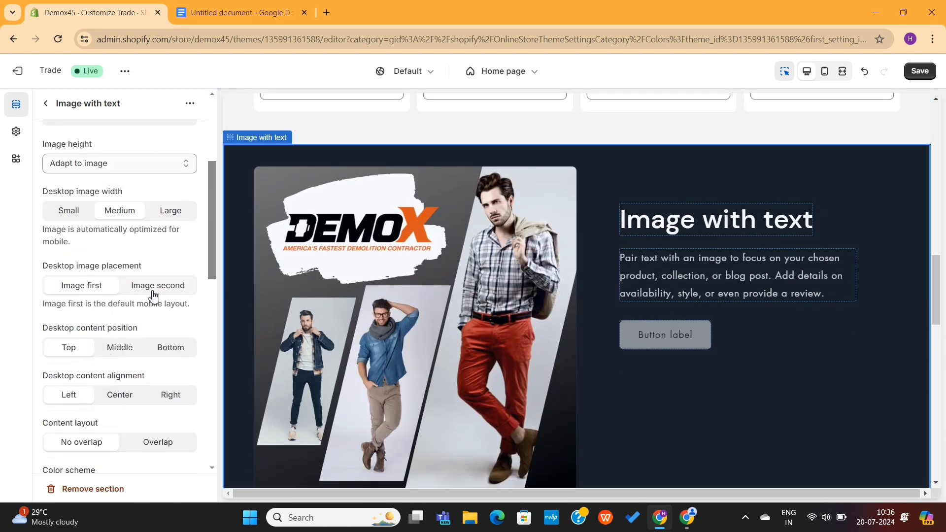
{"action": "left_click", "coordinate": [154, 290]}
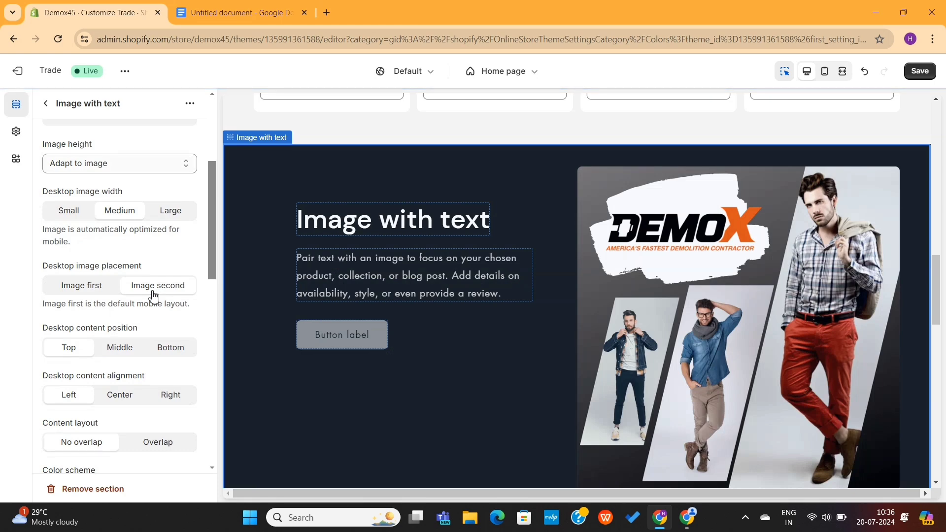
{"action": "scroll", "coordinate": [416, 288], "scroll_direction": "down", "scroll_amount": 3}
{"action": "scroll", "coordinate": [416, 288], "scroll_direction": "up", "scroll_amount": 2}
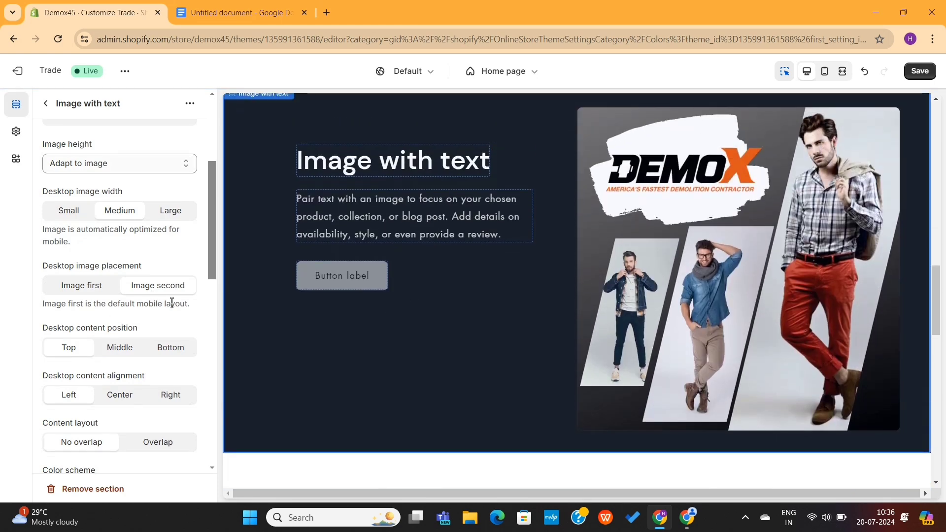
{"action": "left_click", "coordinate": [84, 291]}
- Try the Zoom in on scroll image behavior for the section and set it back to None
{"action": "scroll", "coordinate": [109, 320], "scroll_direction": "down", "scroll_amount": 2}
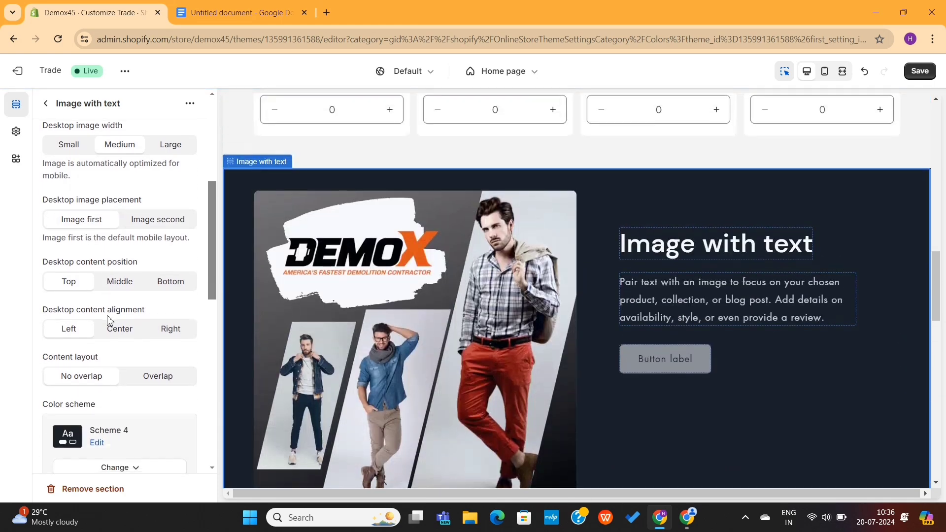
{"action": "scroll", "coordinate": [80, 345], "scroll_direction": "down", "scroll_amount": 8}
{"action": "left_click", "coordinate": [98, 302]}
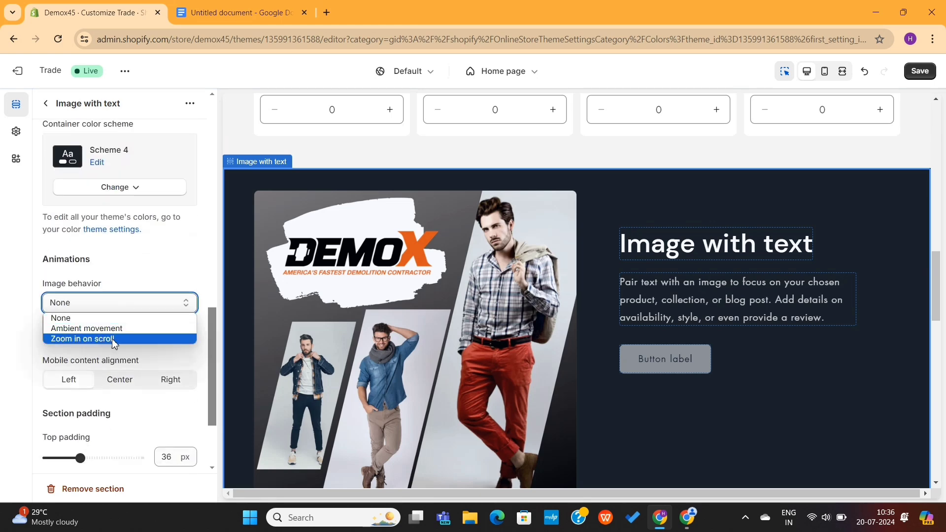
{"action": "left_click", "coordinate": [74, 338]}
{"action": "left_click", "coordinate": [129, 302]}
{"action": "left_click", "coordinate": [129, 321]}
- Set the Image with text section's top padding to 16 px and its bottom padding to 12 px
{"action": "scroll", "coordinate": [135, 327], "scroll_direction": "down", "scroll_amount": 3}
{"action": "left_click_drag", "start_coordinate": [80, 338], "coordinate": [43, 338]}
{"action": "left_click_drag", "start_coordinate": [80, 384], "coordinate": [43, 384]}
{"action": "scroll", "coordinate": [388, 344], "scroll_direction": "down", "scroll_amount": 3}
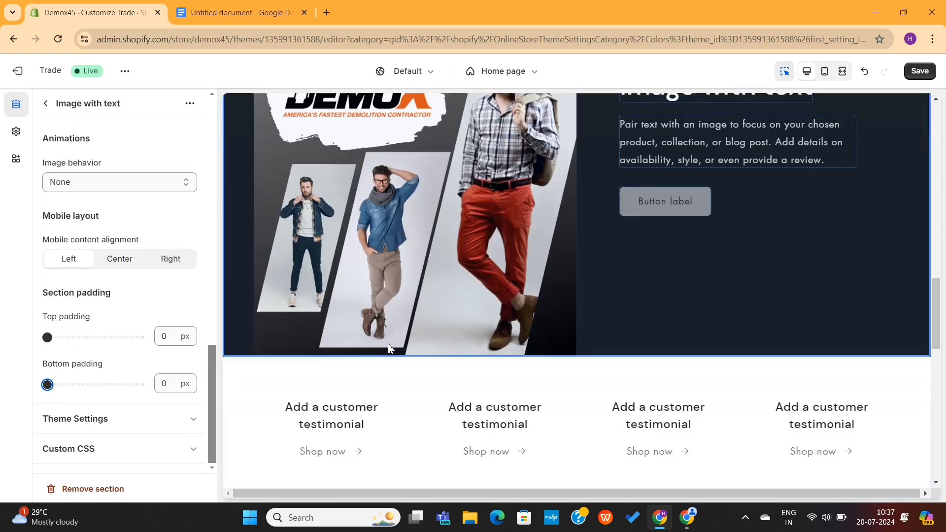
{"action": "left_click_drag", "start_coordinate": [48, 337], "coordinate": [63, 338]}
{"action": "left_click_drag", "start_coordinate": [48, 384], "coordinate": [58, 384]}
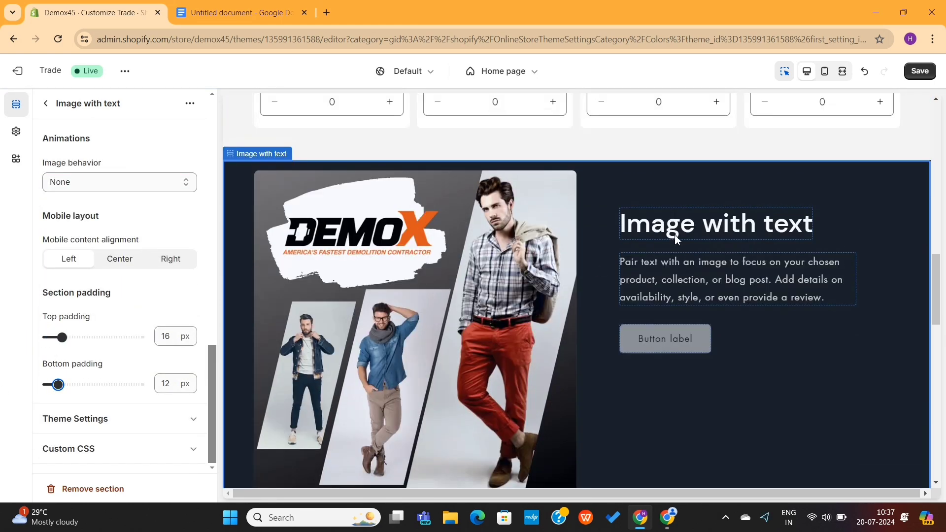
- Change the Image with text section's heading to "About Us"
{"action": "left_click", "coordinate": [692, 228]}
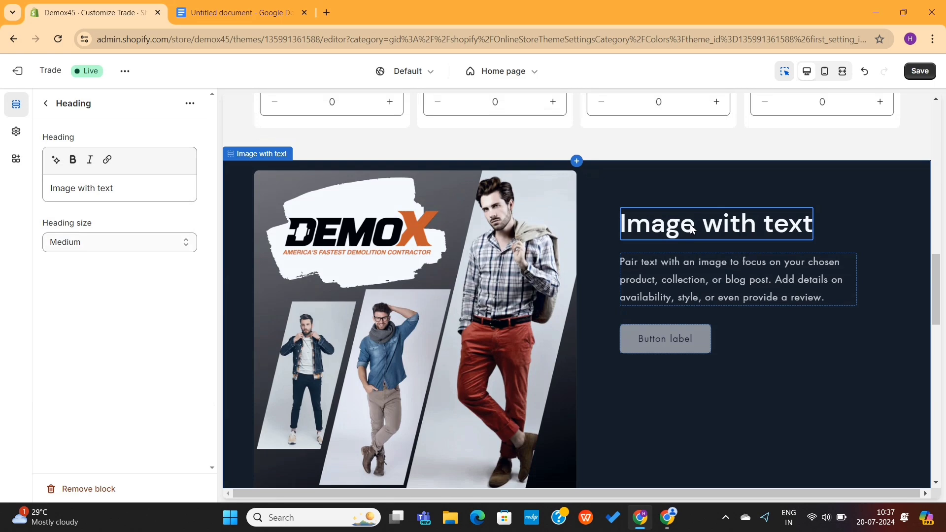
{"action": "triple_click", "coordinate": [110, 188]}
{"action": "type", "text": "About Us"}
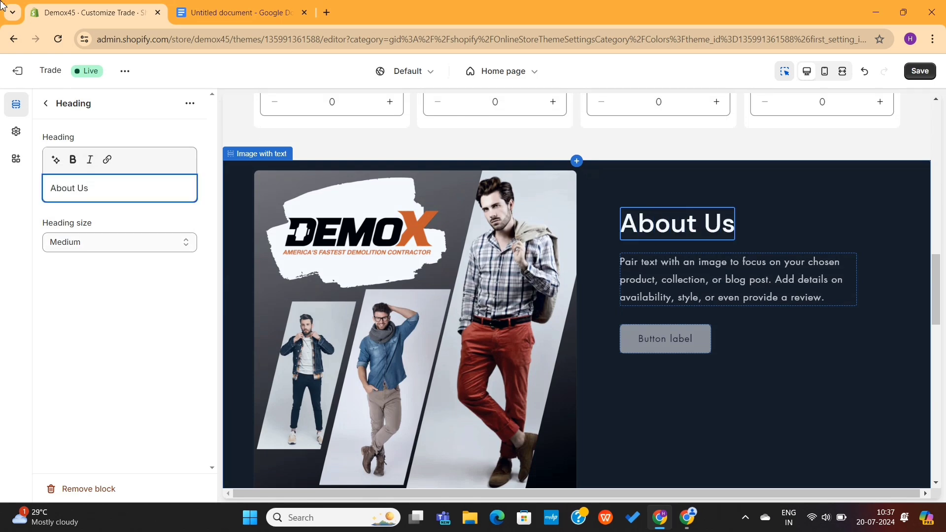
- Replace the section's body text with the About Us paragraph and bullet list copied from the Google Docs document, and make it all bold
{"action": "left_click", "coordinate": [630, 290]}
{"action": "left_click", "coordinate": [244, 13]}
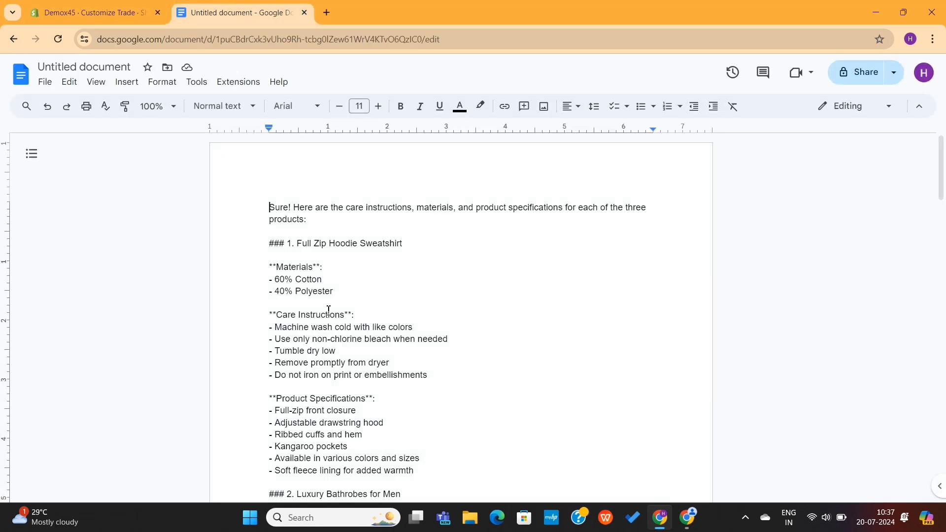
{"action": "scroll", "coordinate": [328, 310], "scroll_direction": "down", "scroll_amount": 20}
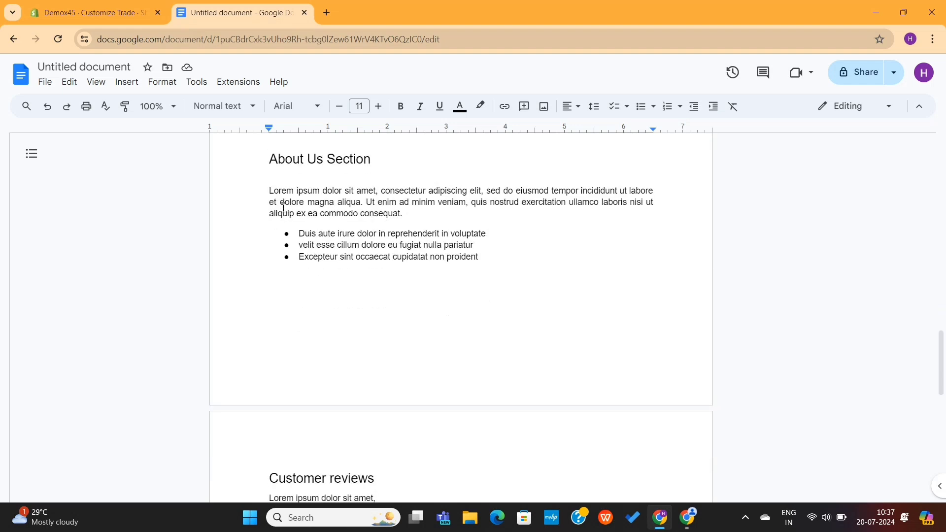
{"action": "left_click_drag", "start_coordinate": [269, 190], "coordinate": [483, 257]}
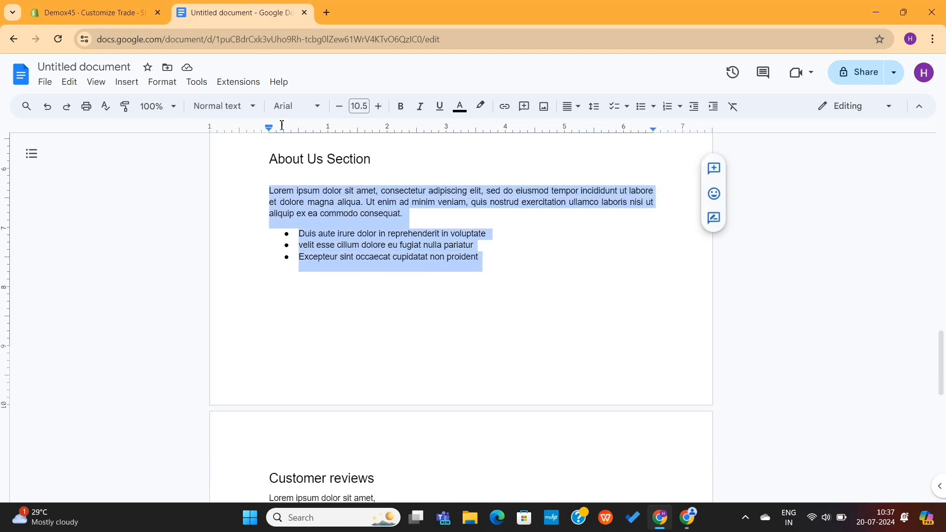
{"action": "left_click", "coordinate": [86, 13]}
{"action": "left_click", "coordinate": [109, 160]}
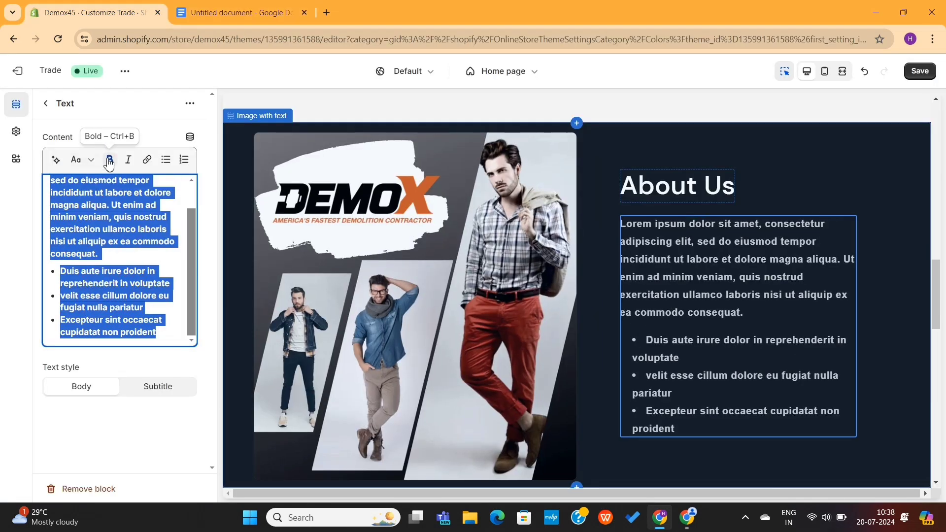
{"action": "left_click", "coordinate": [117, 241]}
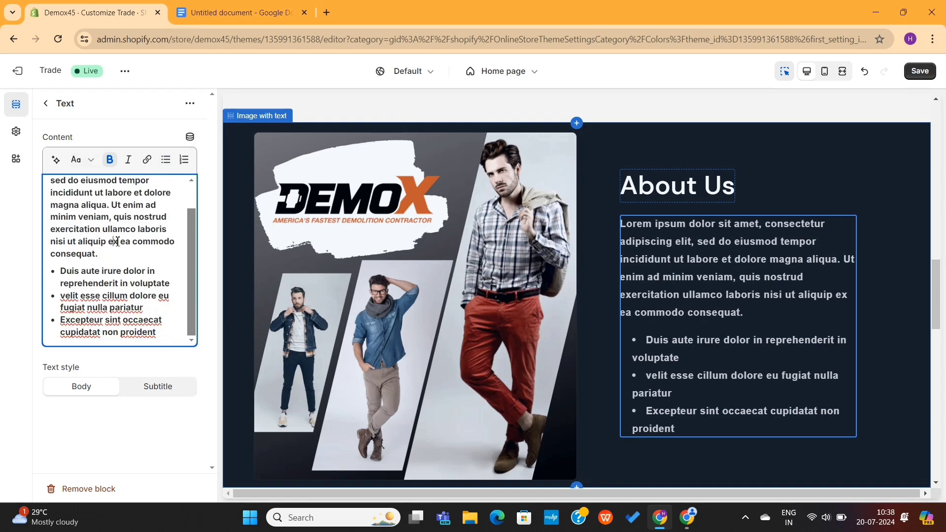
{"action": "scroll", "coordinate": [118, 242], "scroll_direction": "up", "scroll_amount": 1}
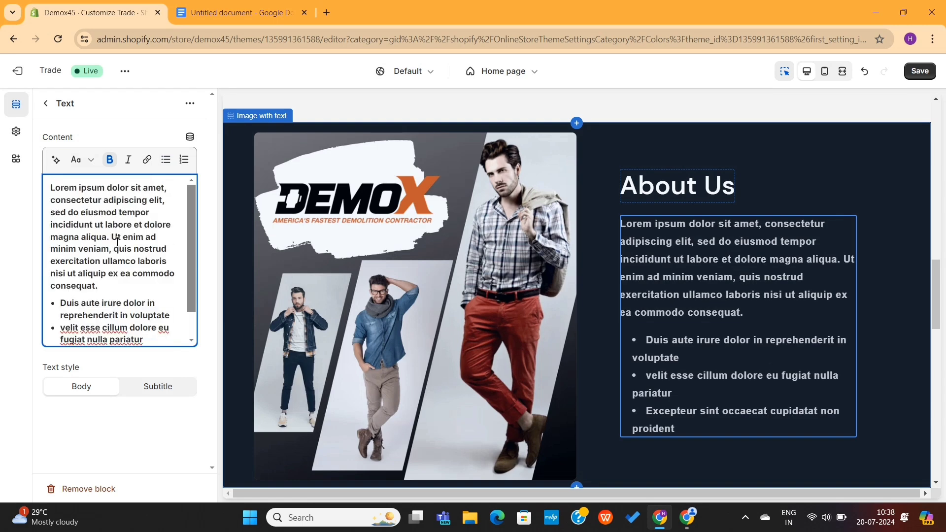
{"action": "left_click", "coordinate": [56, 160]}
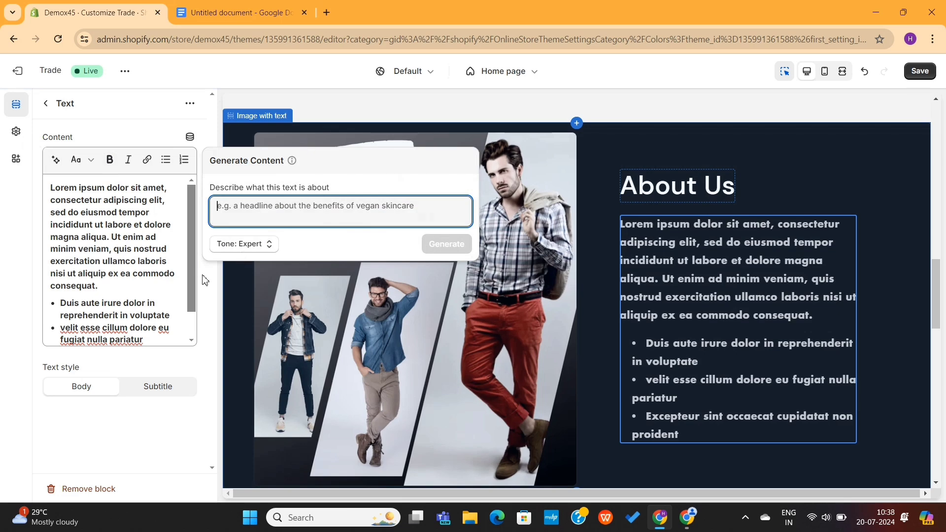
{"action": "left_click", "coordinate": [204, 282]}
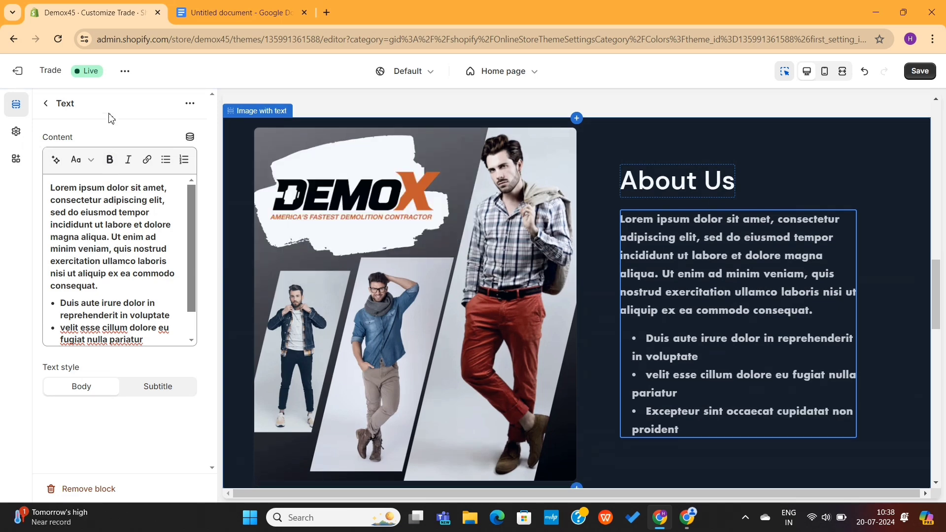
{"action": "left_click", "coordinate": [46, 104]}
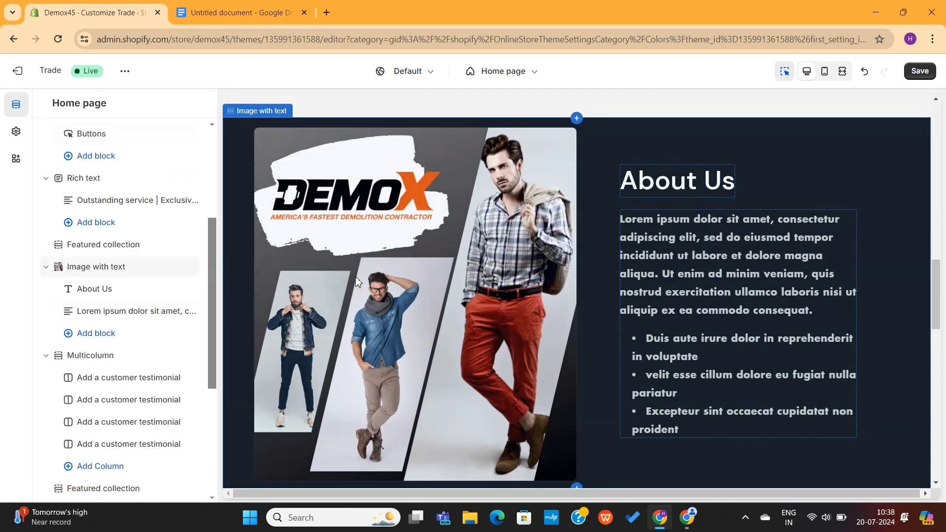
- Set the heading of the first testimonial column to "Great Product, Highly recommended"
{"action": "scroll", "coordinate": [355, 282], "scroll_direction": "down", "scroll_amount": 7}
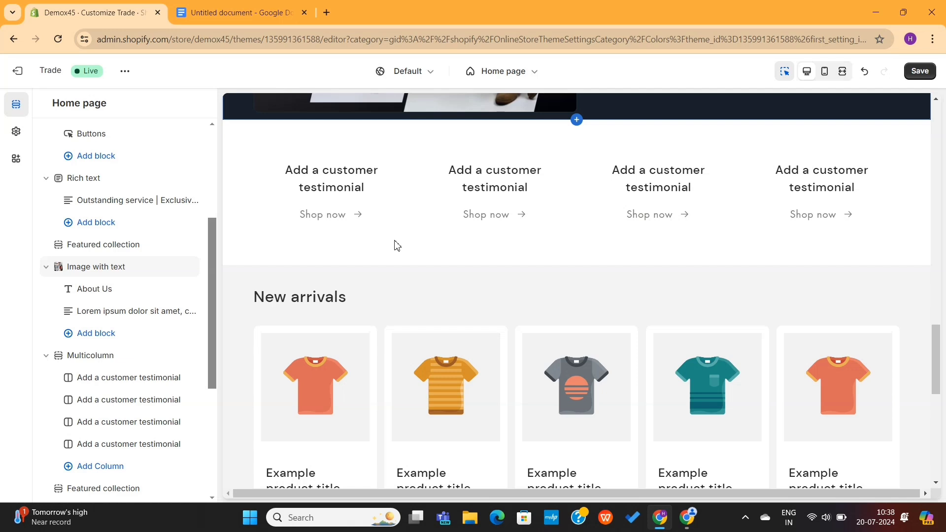
{"action": "left_click", "coordinate": [397, 245]}
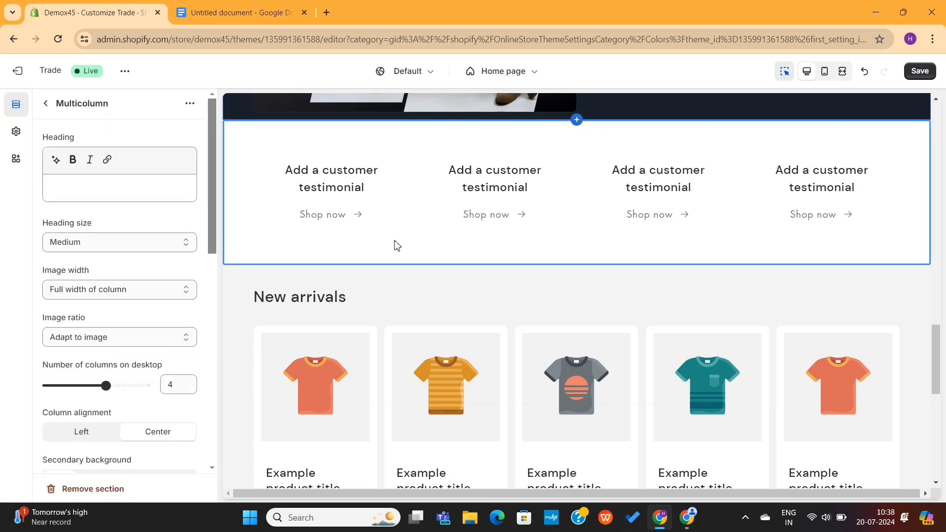
{"action": "left_click", "coordinate": [334, 179]}
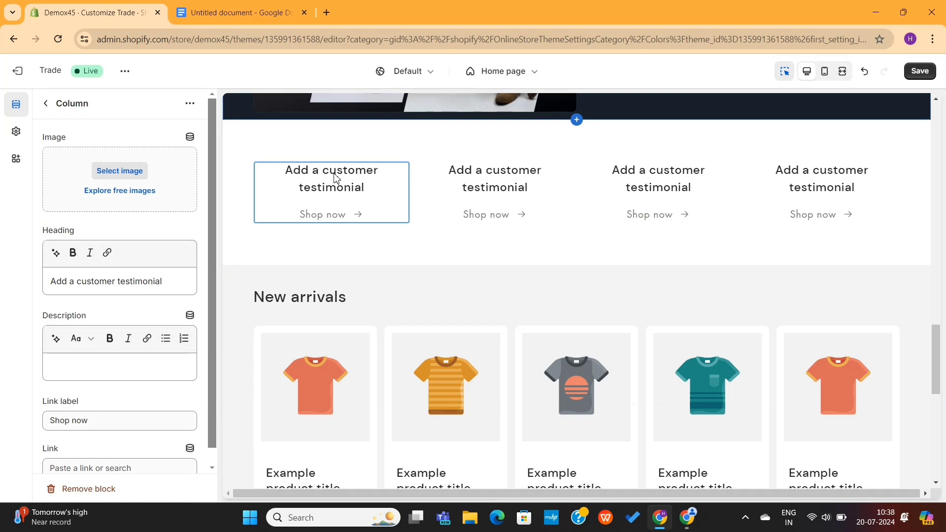
{"action": "triple_click", "coordinate": [102, 280]}
{"action": "type", "text": "Great Product, Highly reco"}
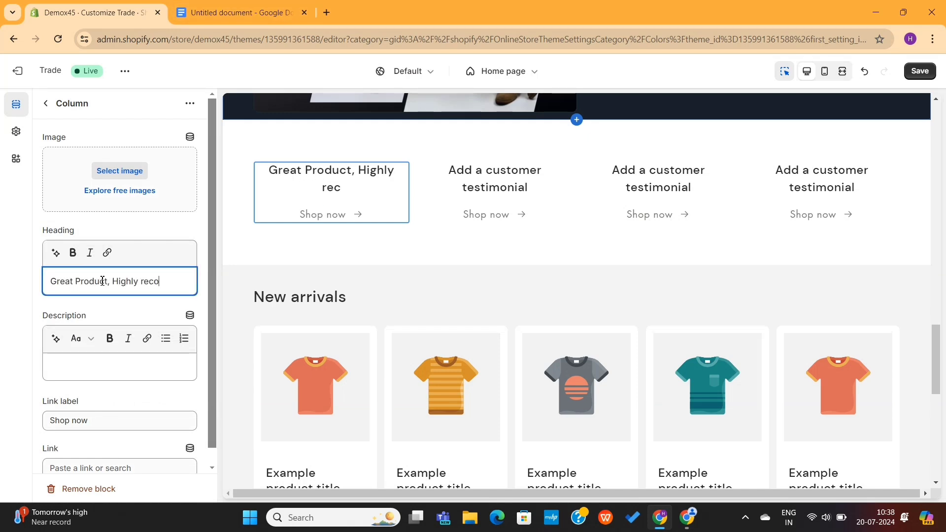
{"action": "type", "text": "mmended"}
- Set the heading of the second testimonial column to "10/10 Product, you should buy too"
{"action": "left_click", "coordinate": [487, 186]}
{"action": "triple_click", "coordinate": [99, 283]}
{"action": "type", "text": "10/10 Produc"}
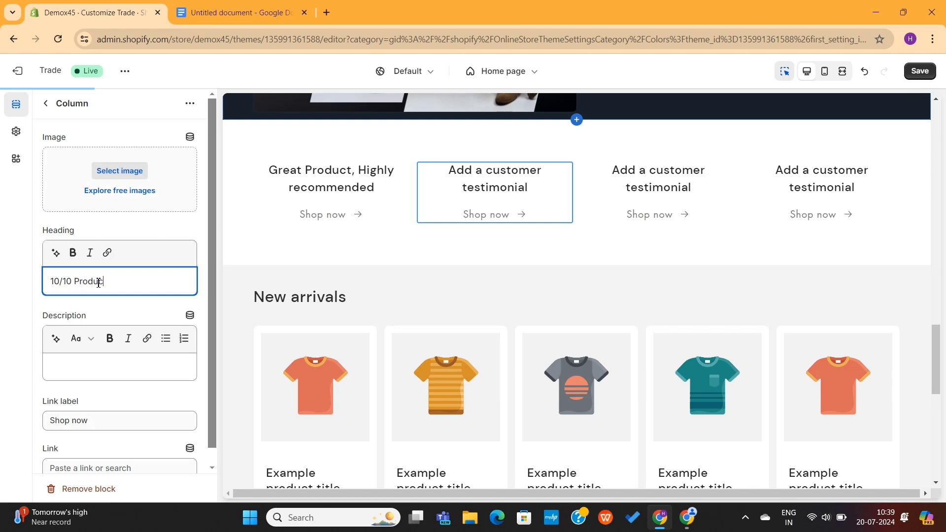
{"action": "type", "text": "t, you should buy too"}
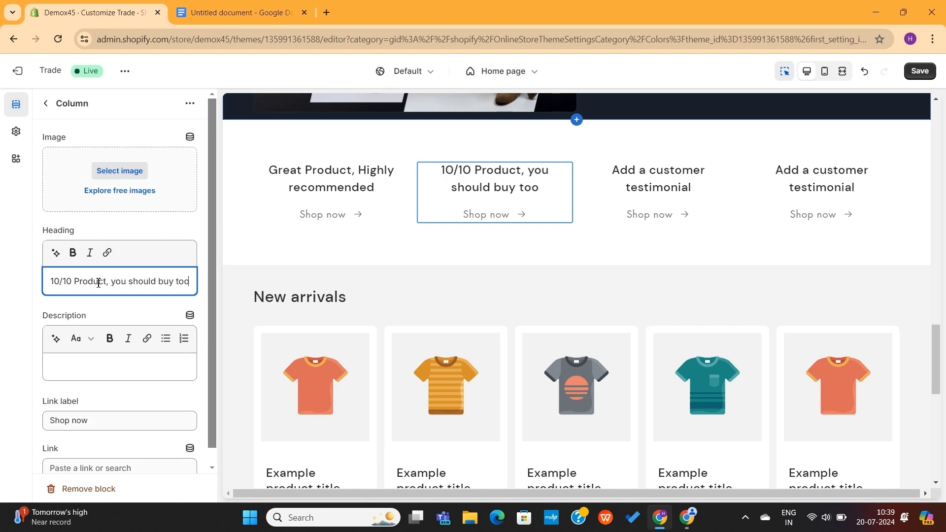
- Set the heading of the third testimonial column to "This is so comfortable, I will buy more"
{"action": "left_click", "coordinate": [658, 187]}
{"action": "triple_click", "coordinate": [103, 282]}
{"action": "type", "text": "This "}
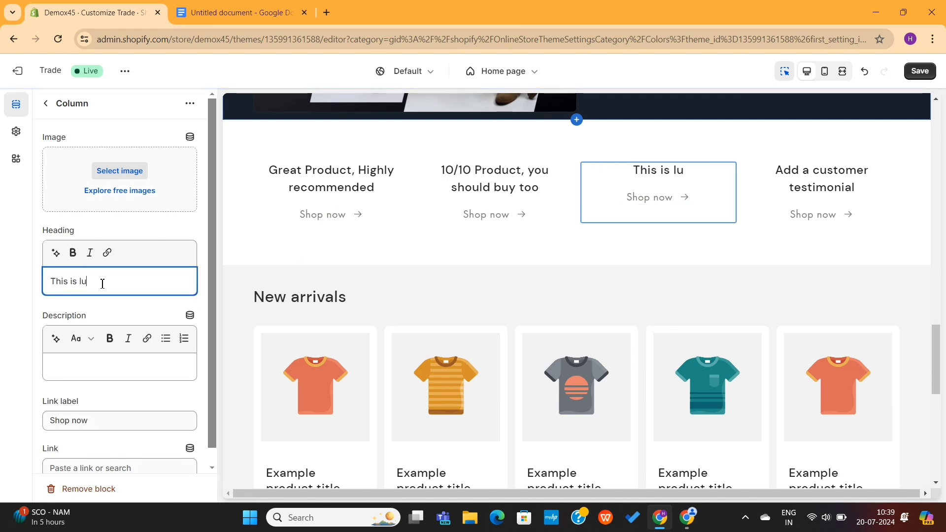
{"action": "type", "text": "is so com"}
{"action": "key", "text": "BackSpace"}
{"action": "key", "text": "BackSpace"}
{"action": "key", "text": "BackSpace"}
{"action": "type", "text": "so comfortable,"}
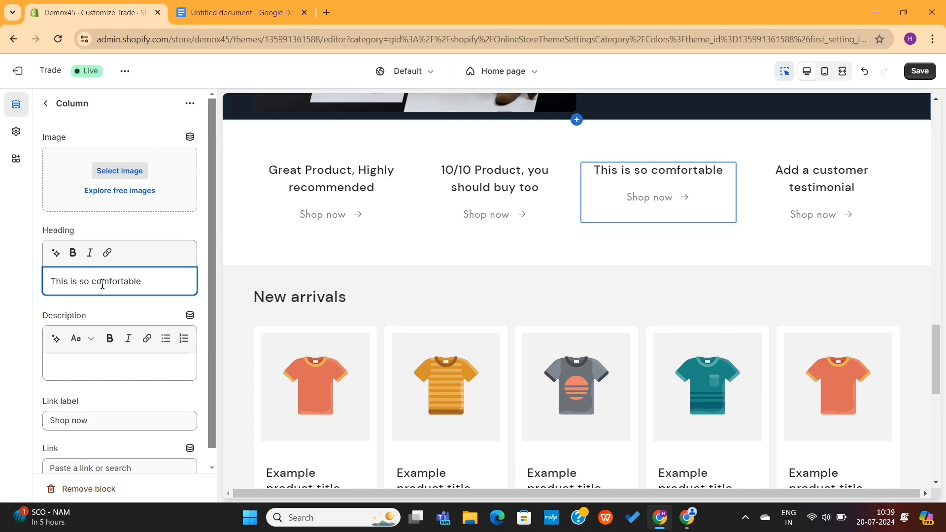
{"action": "type", "text": " I will biuy more"}
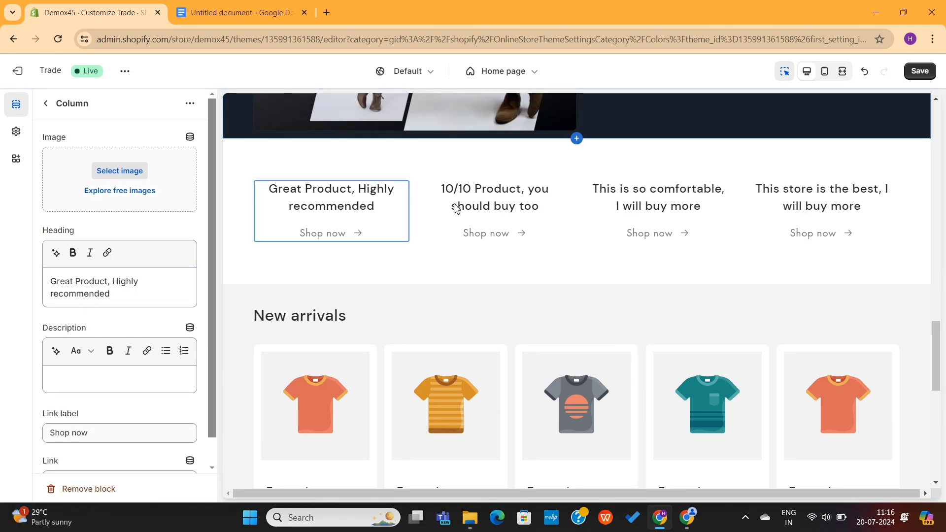
{"action": "left_click", "coordinate": [455, 209]}
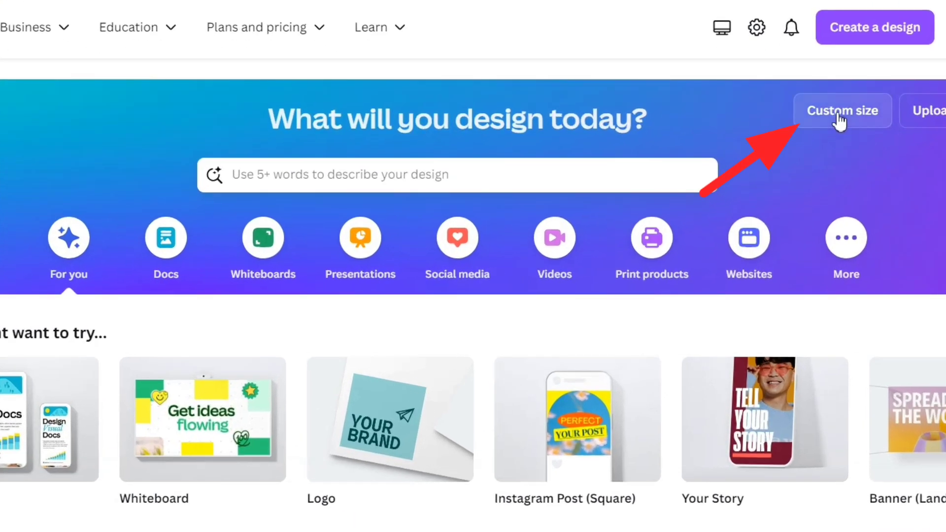
- In Canva, create a new custom-size design of 300 × 300 px
{"action": "left_click", "coordinate": [839, 116]}
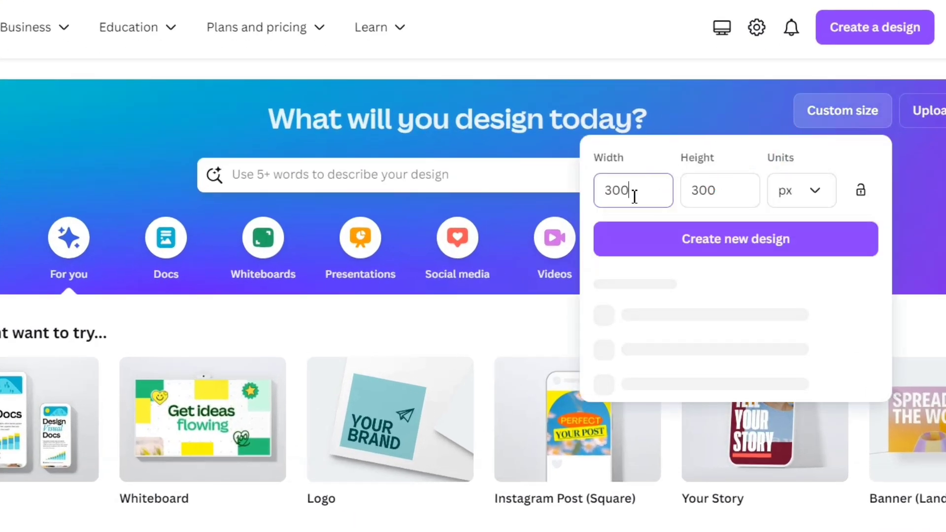
{"action": "left_click", "coordinate": [735, 193]}
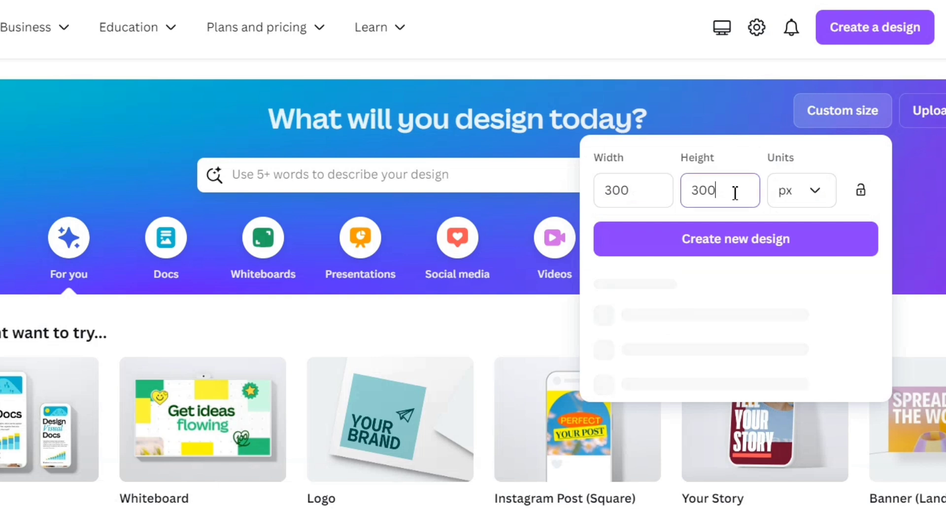
{"action": "left_click", "coordinate": [602, 192]}
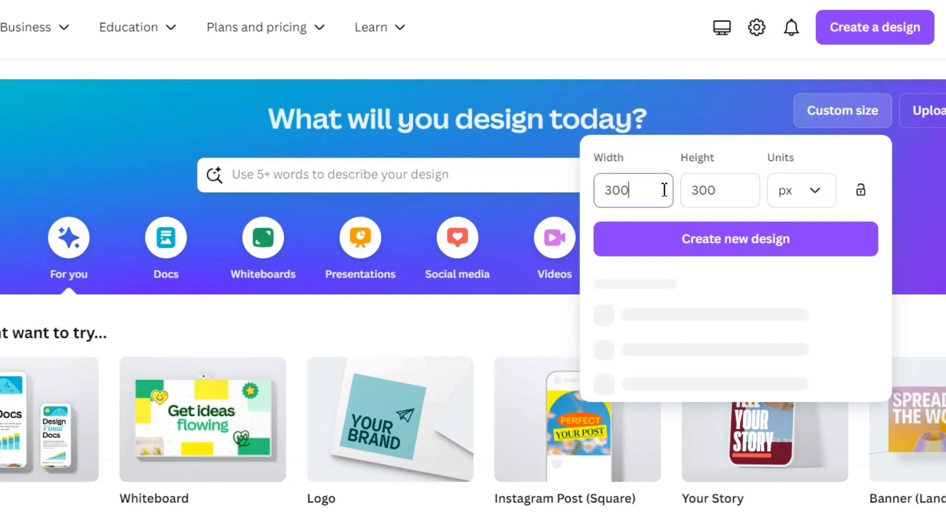
{"action": "left_click", "coordinate": [701, 191]}
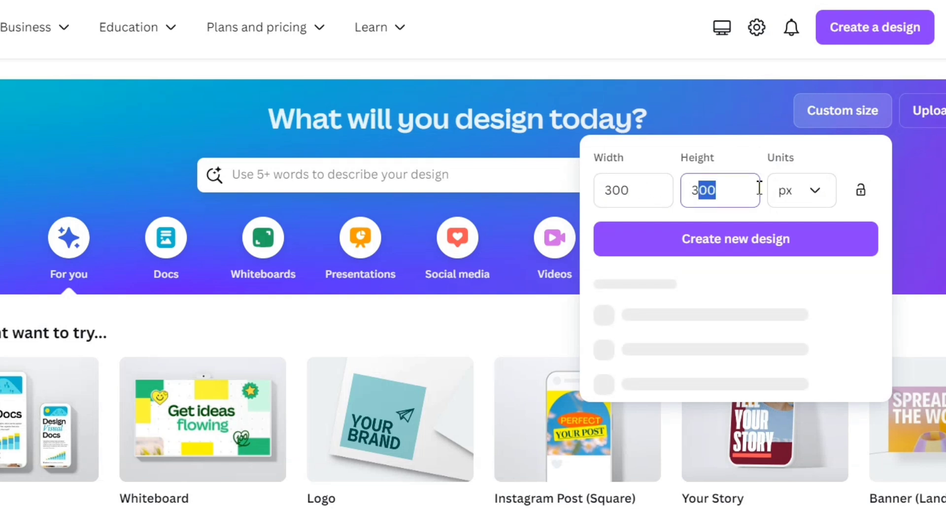
{"action": "left_click", "coordinate": [712, 249]}
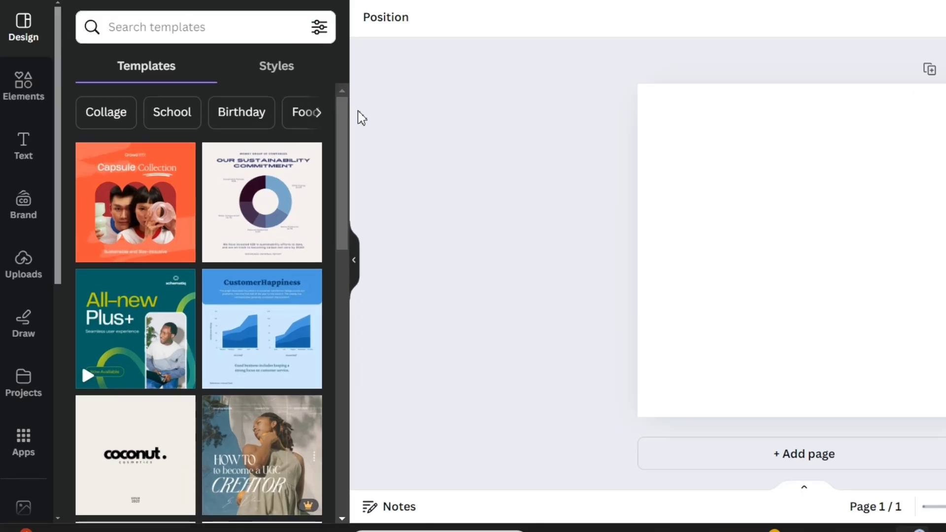
- Search the elements for "frame circle" and add the circular frame with the thin green ring to the page
{"action": "left_click", "coordinate": [16, 174]}
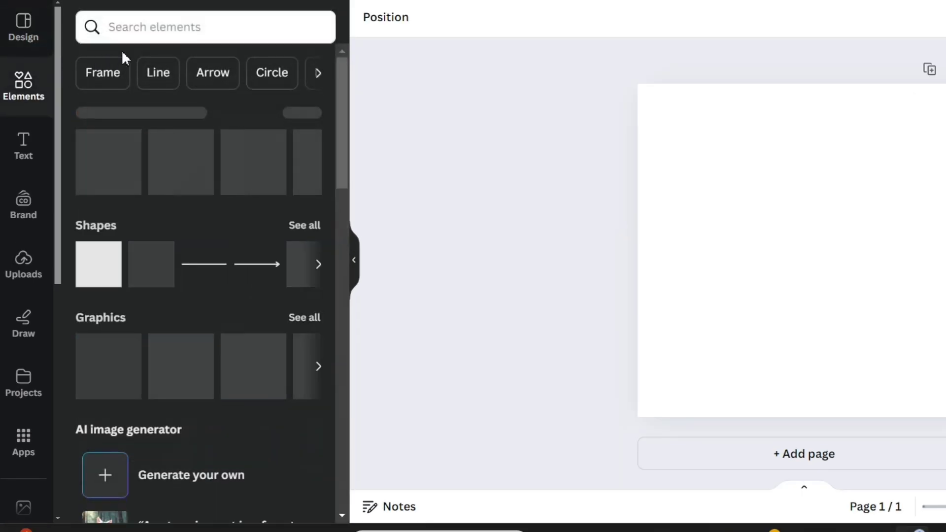
{"action": "left_click", "coordinate": [171, 28]}
{"action": "type", "text": "frame"}
{"action": "left_click", "coordinate": [146, 206]}
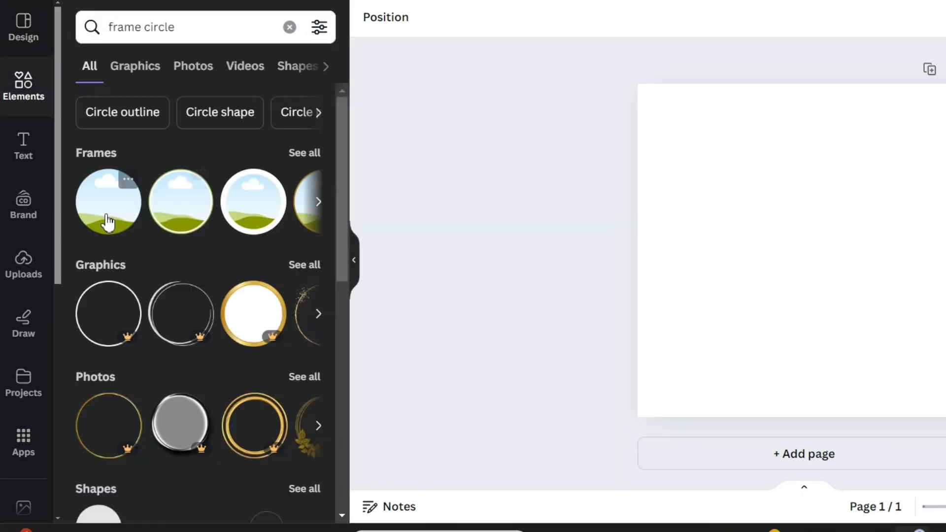
{"action": "left_click", "coordinate": [175, 216]}
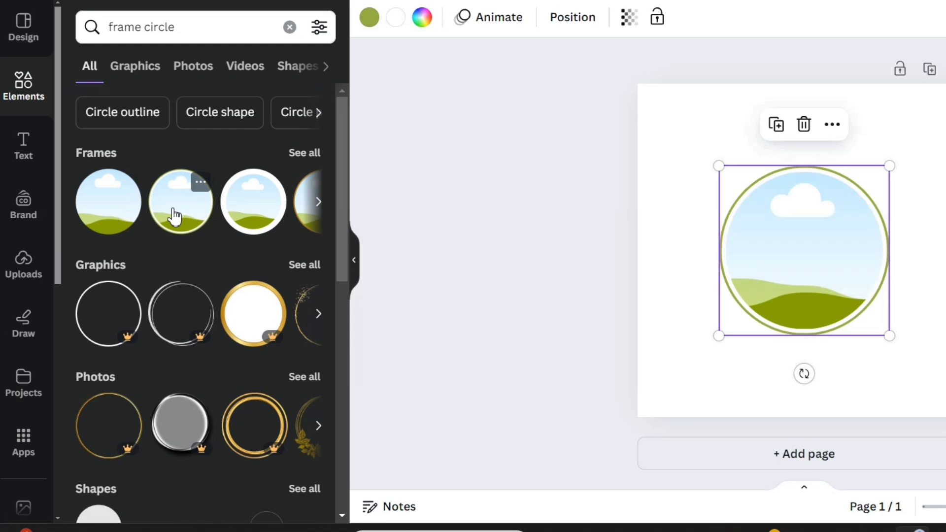
- Switch to Freepik and search its assets for "man"
{"action": "left_click", "coordinate": [389, 13]}
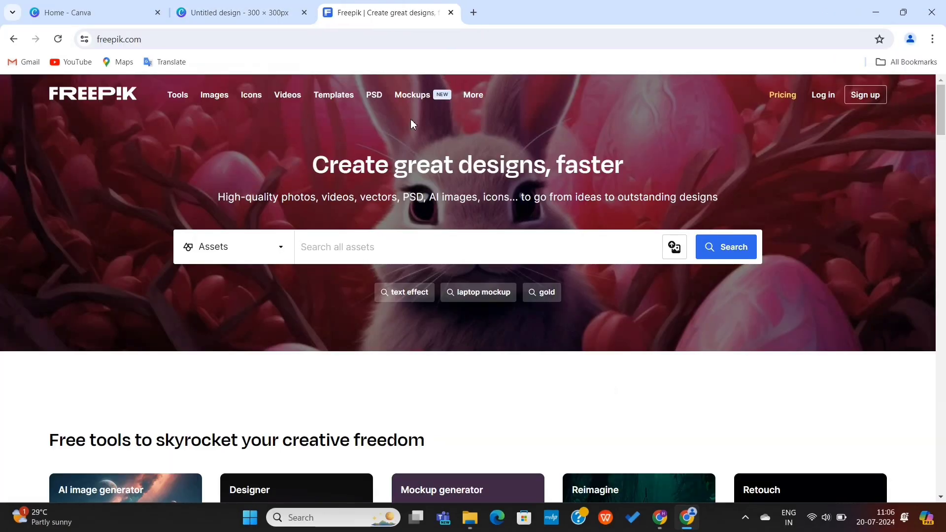
{"action": "scroll", "coordinate": [367, 241], "scroll_direction": "down", "scroll_amount": 5}
{"action": "scroll", "coordinate": [350, 244], "scroll_direction": "up", "scroll_amount": 5}
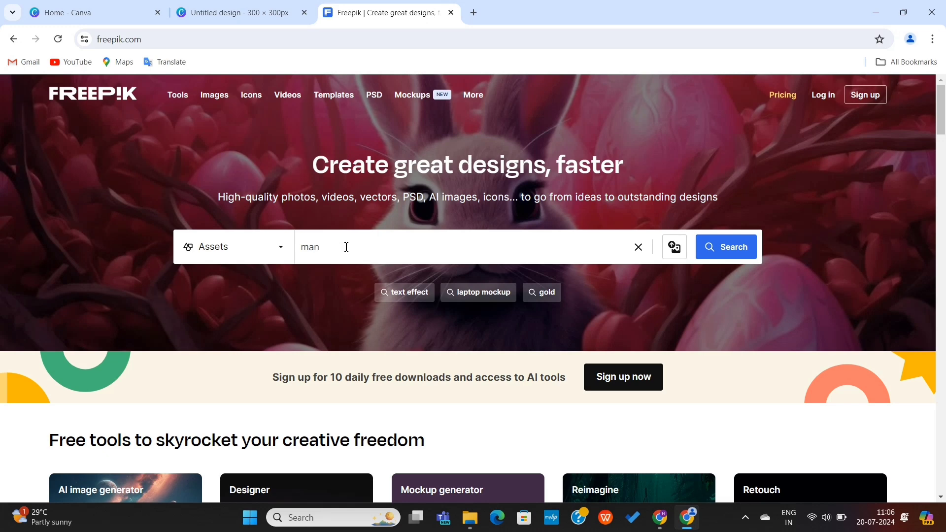
{"action": "key", "text": "Return"}
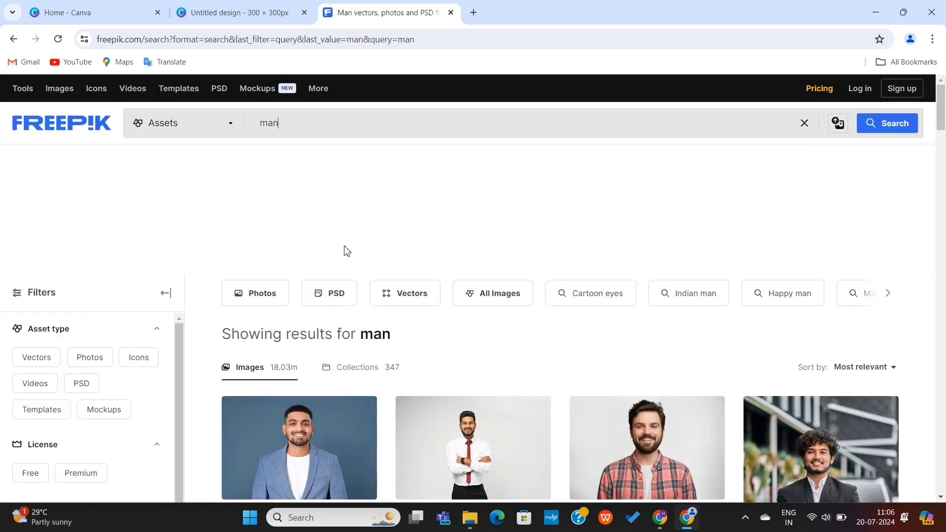
- Browse the portrait results, preview the smiling man in a blue blazer, and look through images similar to it
{"action": "scroll", "coordinate": [429, 336], "scroll_direction": "down", "scroll_amount": 5}
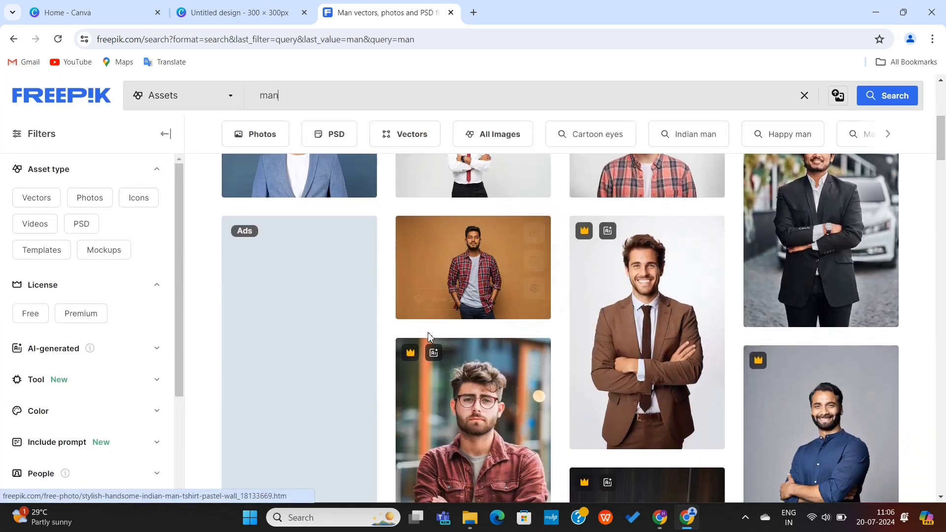
{"action": "scroll", "coordinate": [428, 334], "scroll_direction": "up", "scroll_amount": 3}
{"action": "left_click", "coordinate": [299, 277]}
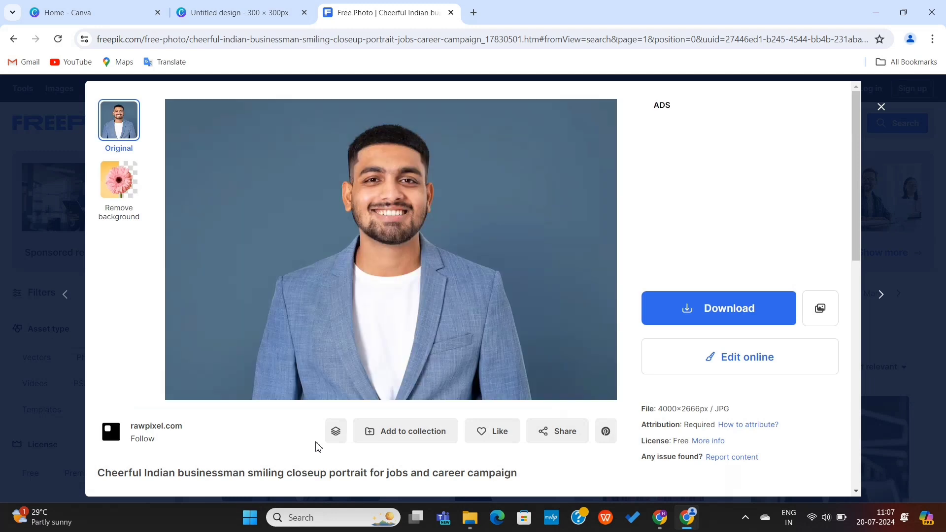
{"action": "left_click", "coordinate": [881, 108]}
{"action": "scroll", "coordinate": [419, 379], "scroll_direction": "down", "scroll_amount": 3}
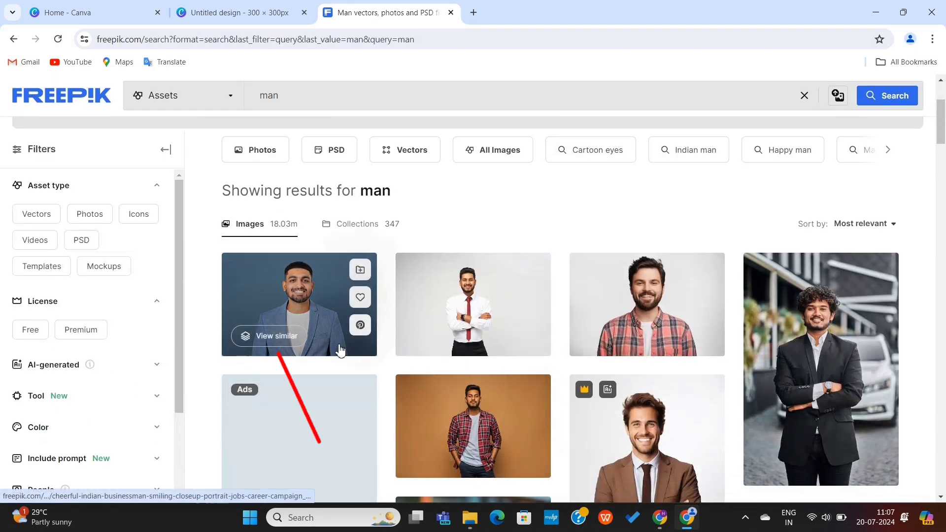
{"action": "left_click", "coordinate": [277, 342]}
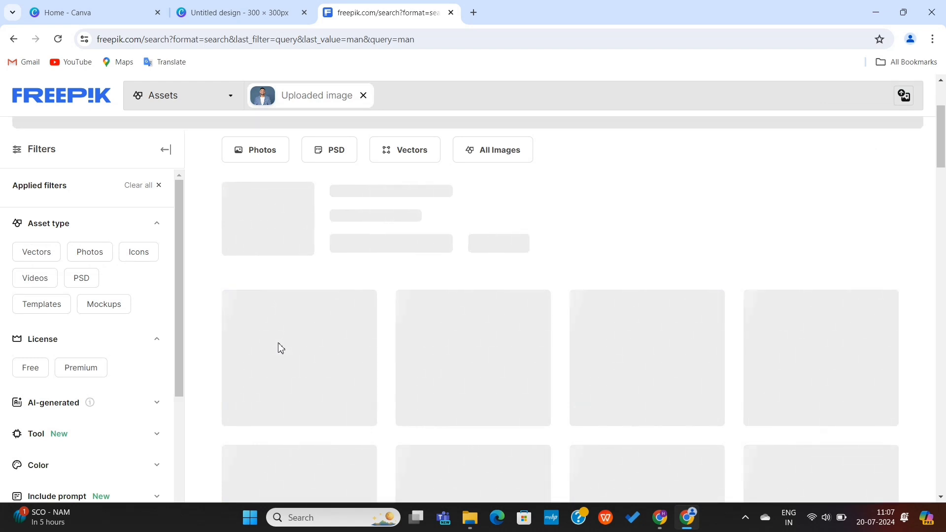
{"action": "scroll", "coordinate": [367, 350], "scroll_direction": "down", "scroll_amount": 5}
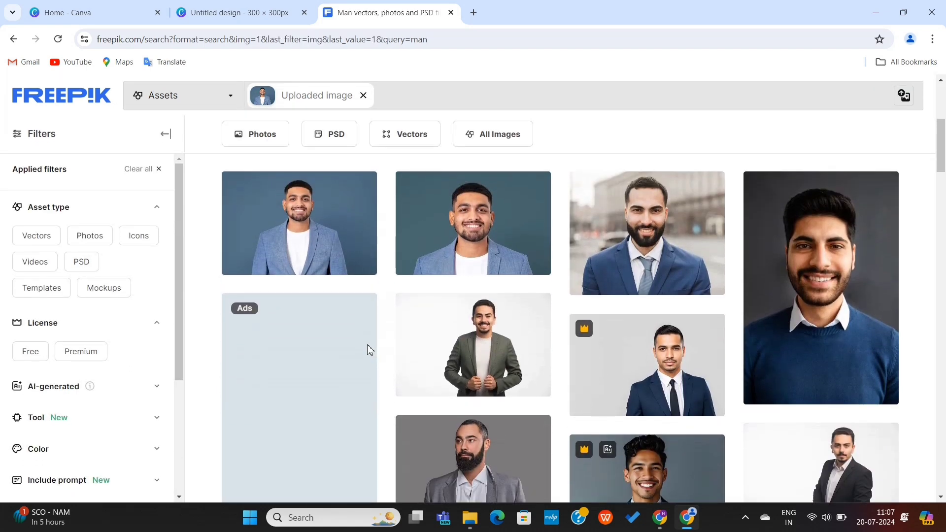
{"action": "scroll", "coordinate": [370, 350], "scroll_direction": "down", "scroll_amount": 8}
{"action": "scroll", "coordinate": [369, 350], "scroll_direction": "up", "scroll_amount": 7}
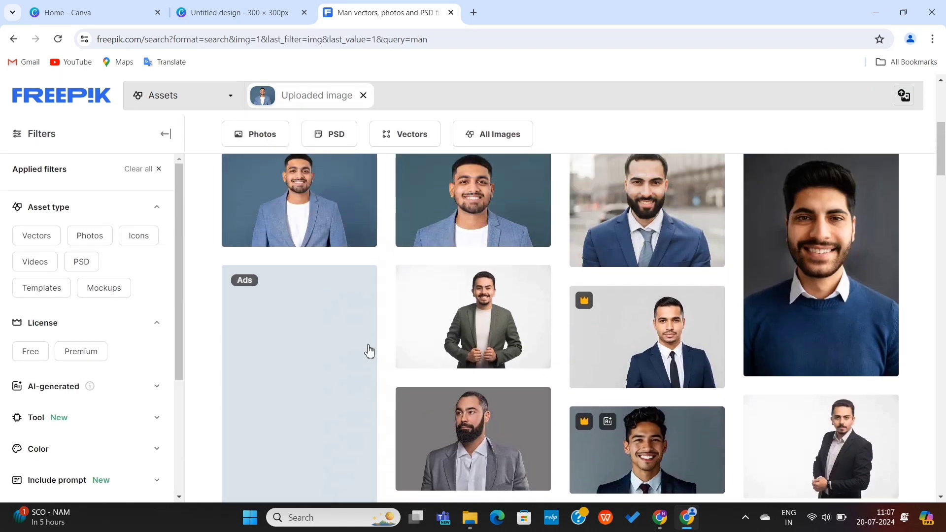
{"action": "scroll", "coordinate": [369, 351], "scroll_direction": "up", "scroll_amount": 2}
- Copy the photo of the smiling man in a blue blazer and place it inside the circular frame in the Canva design
{"action": "left_click", "coordinate": [315, 286]}
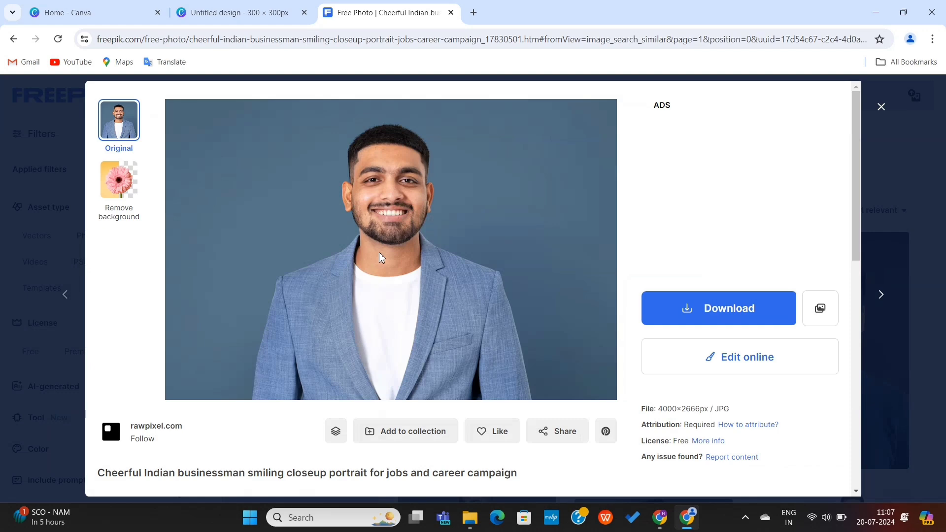
{"action": "right_click", "coordinate": [379, 252]}
{"action": "left_click", "coordinate": [409, 301]}
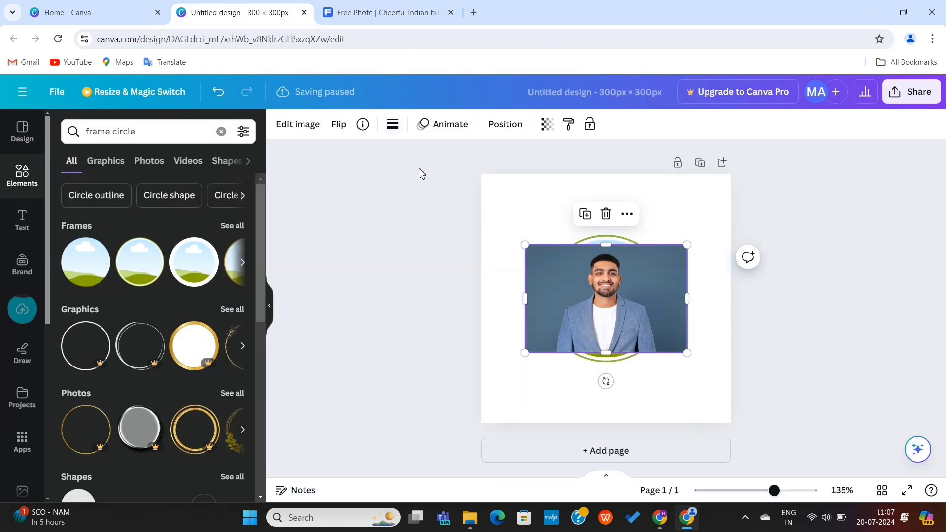
{"action": "left_click_drag", "start_coordinate": [610, 304], "coordinate": [607, 288]}
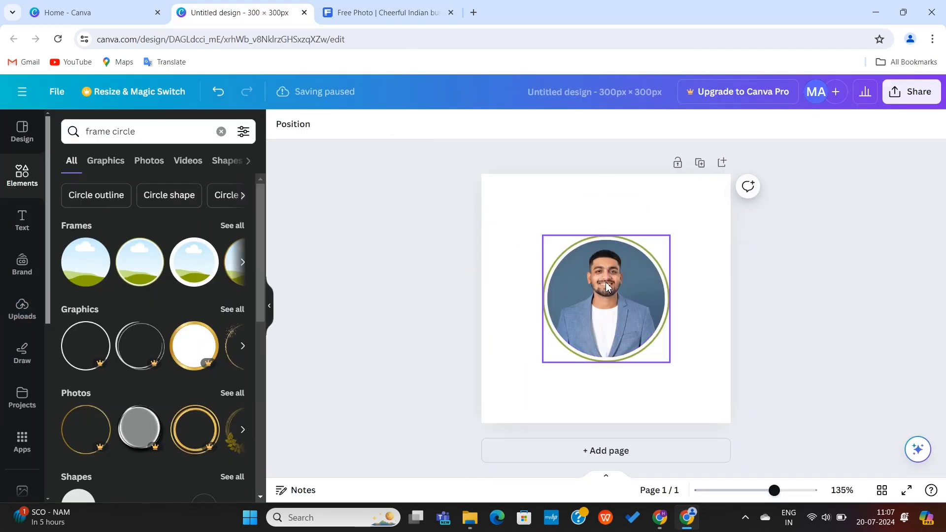
{"action": "left_click", "coordinate": [696, 307]}
{"action": "left_click", "coordinate": [814, 302]}
- Recolor the photo frame's green ring with the purple-to-light-blue linear gradient (#8c52ff, #5ce1e6)
{"action": "left_click", "coordinate": [569, 255]}
{"action": "left_click", "coordinate": [392, 124]}
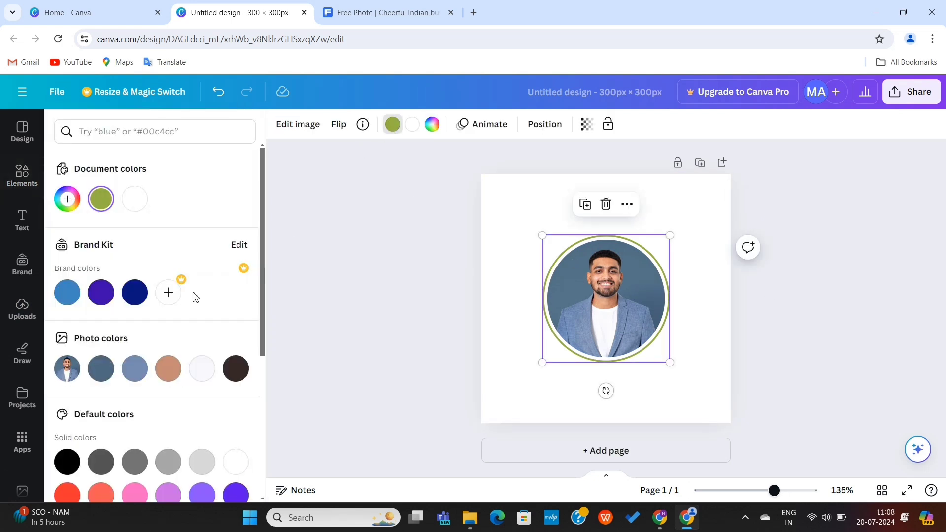
{"action": "scroll", "coordinate": [148, 419], "scroll_direction": "down", "scroll_amount": 4}
{"action": "scroll", "coordinate": [149, 418], "scroll_direction": "down", "scroll_amount": 1}
{"action": "left_click", "coordinate": [140, 411]}
{"action": "left_click", "coordinate": [176, 409]}
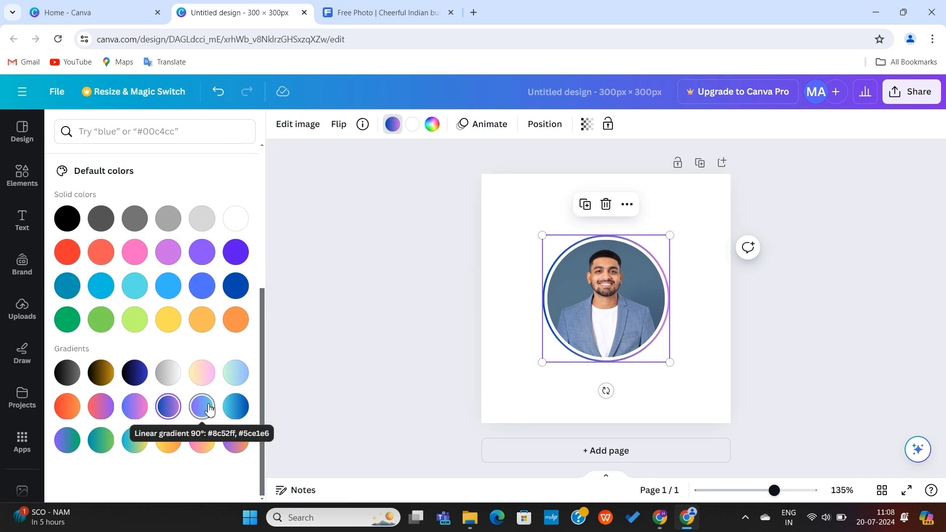
{"action": "left_click", "coordinate": [208, 410]}
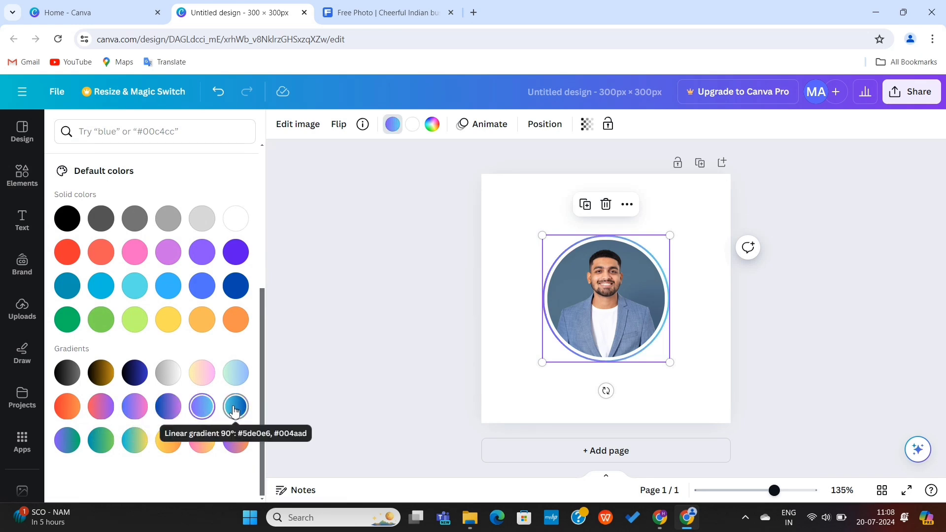
{"action": "left_click", "coordinate": [495, 290]}
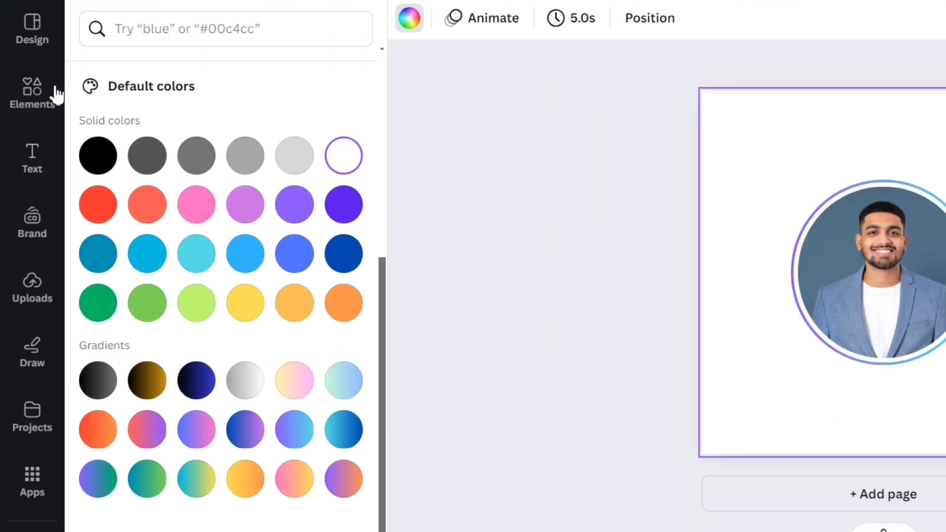
- Search the elements for "star rating" and place an orange five-star graphic, slightly enlarged, below the circular photo
{"action": "left_click", "coordinate": [24, 179]}
{"action": "left_click", "coordinate": [203, 30]}
{"action": "type", "text": "star rating"}
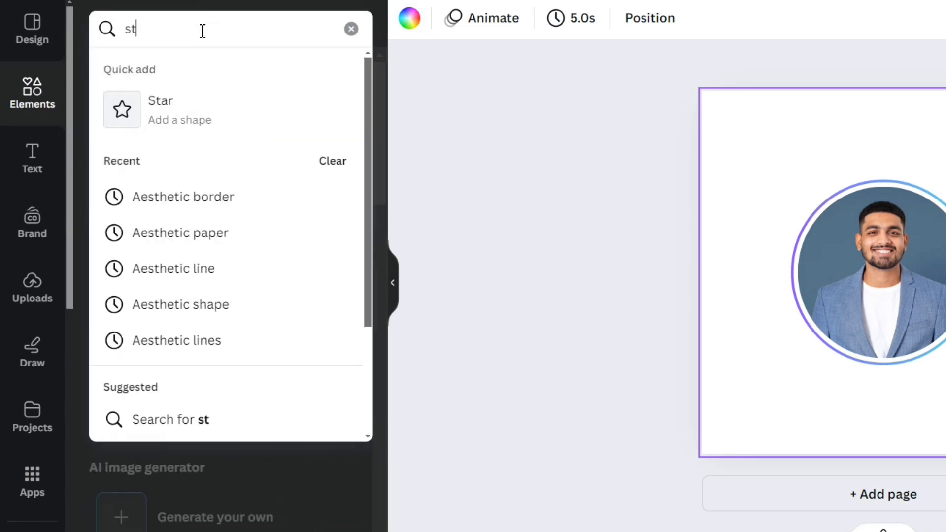
{"action": "key", "text": "Return"}
{"action": "scroll", "coordinate": [186, 402], "scroll_direction": "down", "scroll_amount": 10}
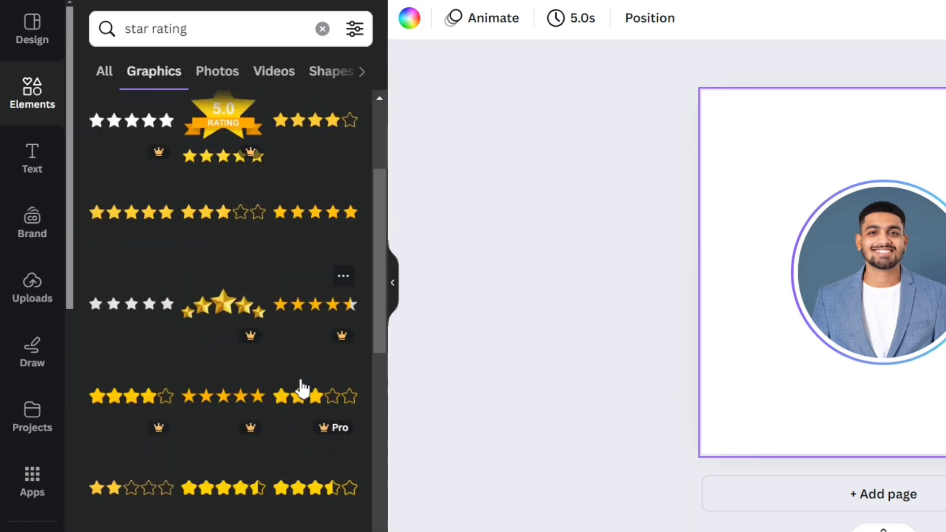
{"action": "scroll", "coordinate": [333, 288], "scroll_direction": "down", "scroll_amount": 5}
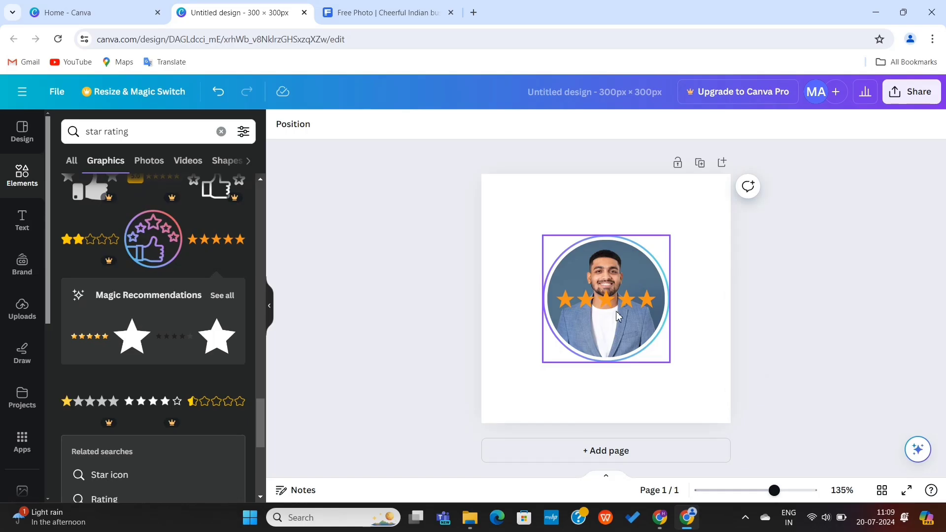
{"action": "left_click_drag", "start_coordinate": [617, 307], "coordinate": [683, 370]}
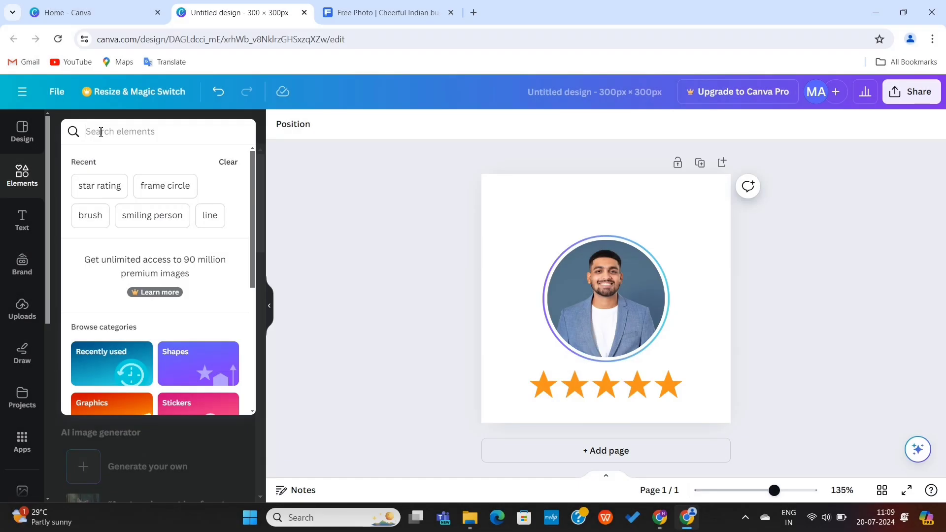
- Search the elements for "gradient line" and stretch the fading blue gradient graphic across the page's bottom edge
{"action": "type", "text": "gra"}
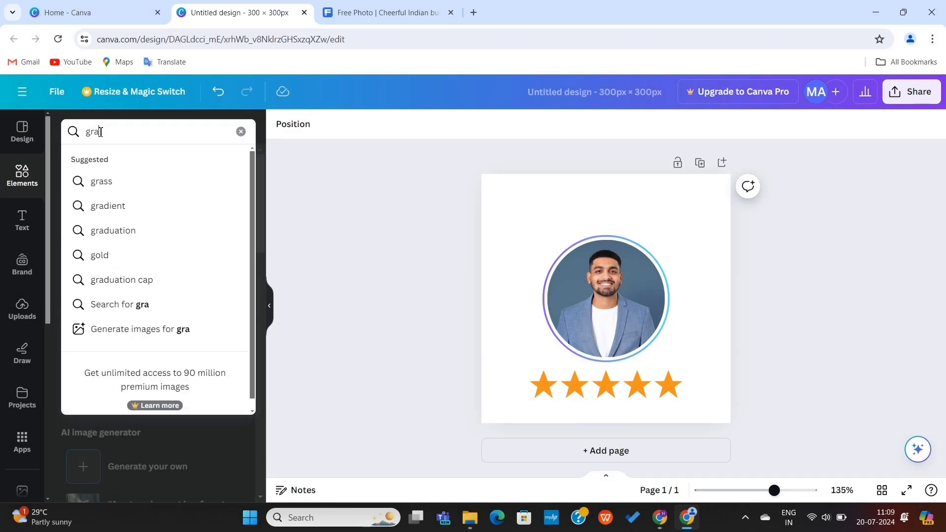
{"action": "type", "text": "dient line"}
{"action": "key", "text": "Return"}
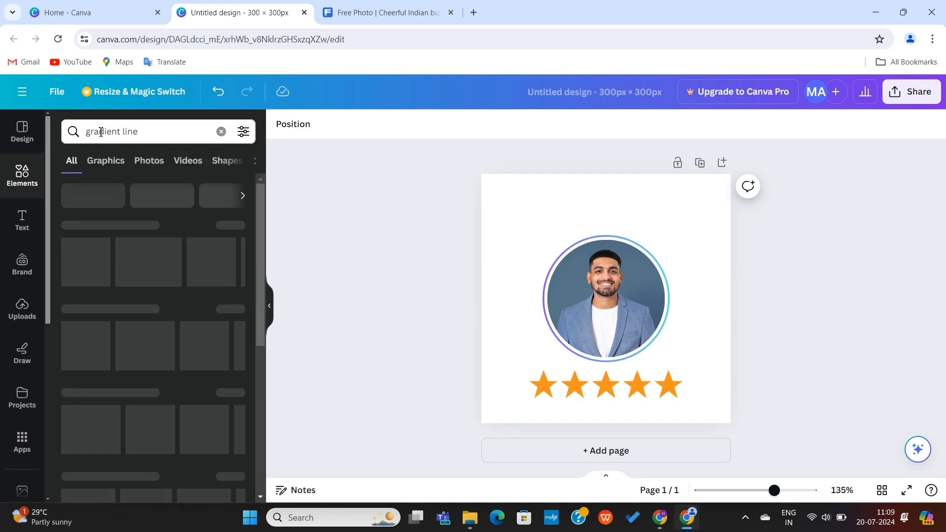
{"action": "scroll", "coordinate": [217, 321], "scroll_direction": "down", "scroll_amount": 5}
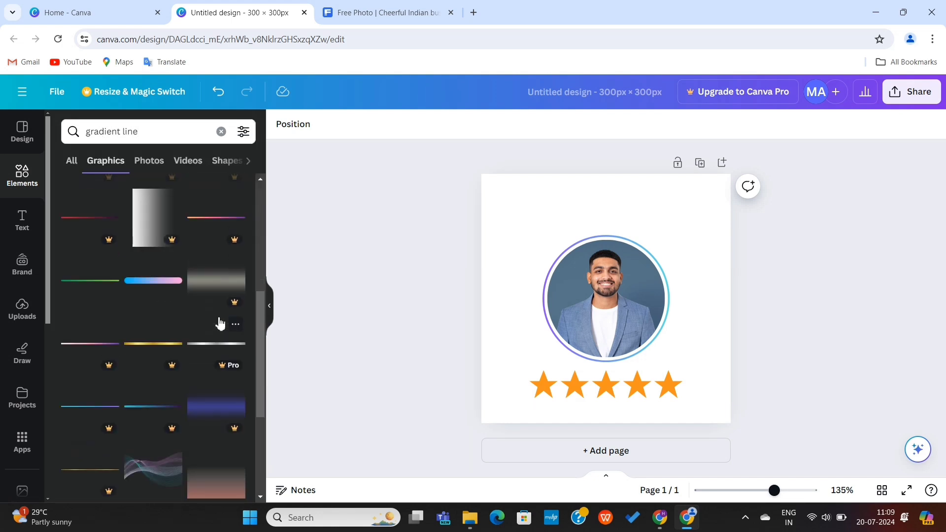
{"action": "scroll", "coordinate": [220, 323], "scroll_direction": "up", "scroll_amount": 5}
{"action": "left_click", "coordinate": [218, 378]}
{"action": "left_click_drag", "start_coordinate": [576, 302], "coordinate": [570, 414]}
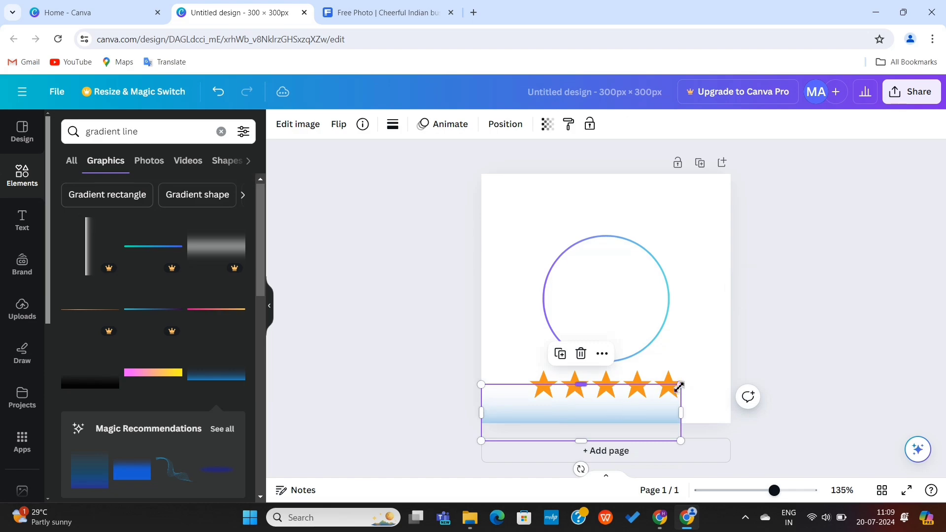
{"action": "left_click_drag", "start_coordinate": [679, 387], "coordinate": [734, 374]}
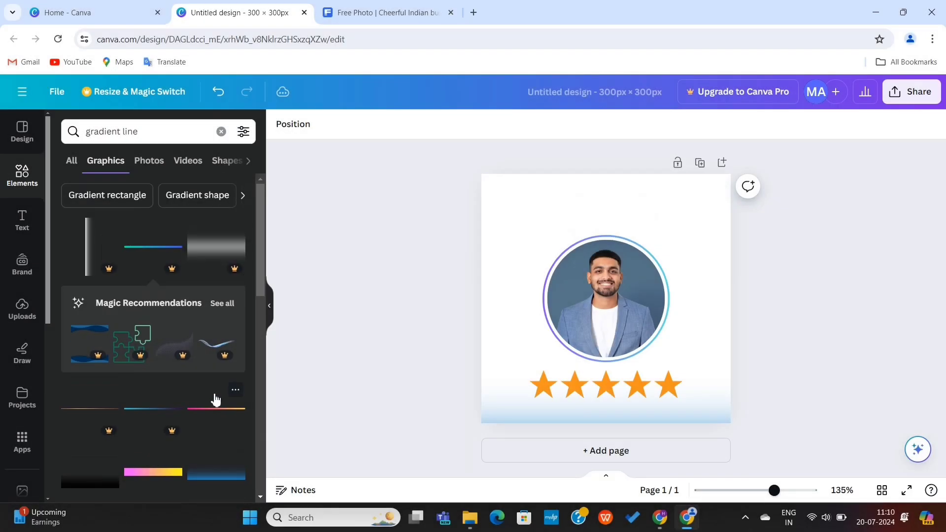
- Add the pink-to-yellow gradient line and stretch it along the full width of the page's top edge
{"action": "scroll", "coordinate": [216, 399], "scroll_direction": "down", "scroll_amount": 2}
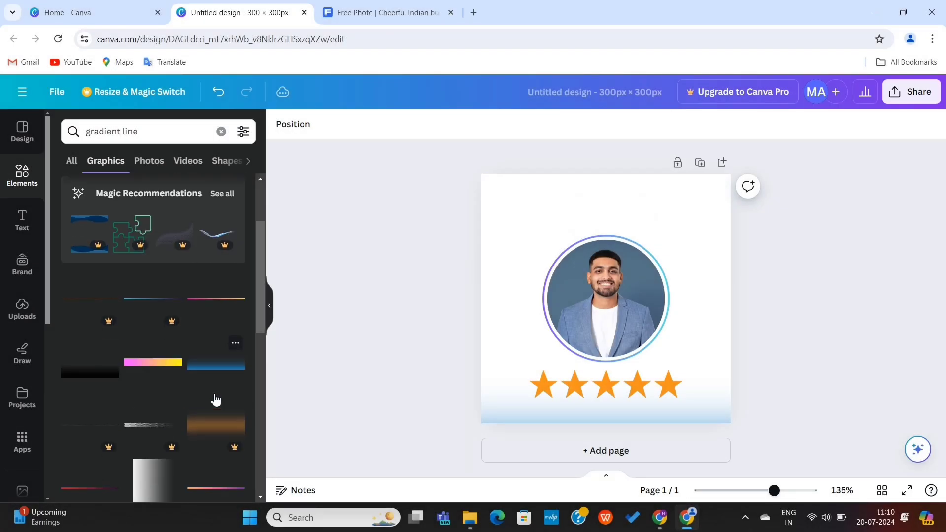
{"action": "left_click", "coordinate": [215, 309]}
{"action": "left_click_drag", "start_coordinate": [605, 298], "coordinate": [750, 202]}
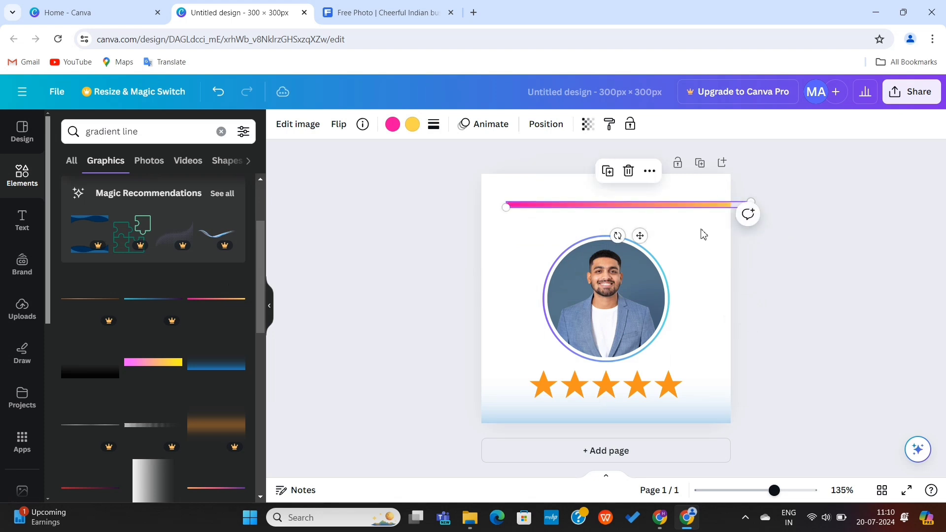
{"action": "left_click_drag", "start_coordinate": [640, 235], "coordinate": [614, 205]}
{"action": "left_click_drag", "start_coordinate": [725, 176], "coordinate": [739, 174]}
- Recolor the line at the page's top edge so its gradient runs from purple to light blue
{"action": "left_click", "coordinate": [392, 124]}
{"action": "left_click", "coordinate": [202, 407]}
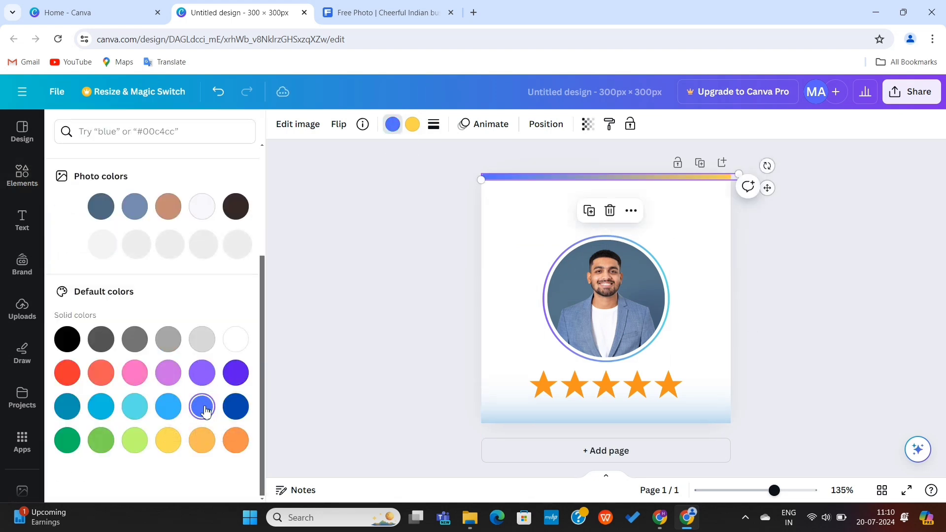
{"action": "left_click", "coordinate": [234, 406]}
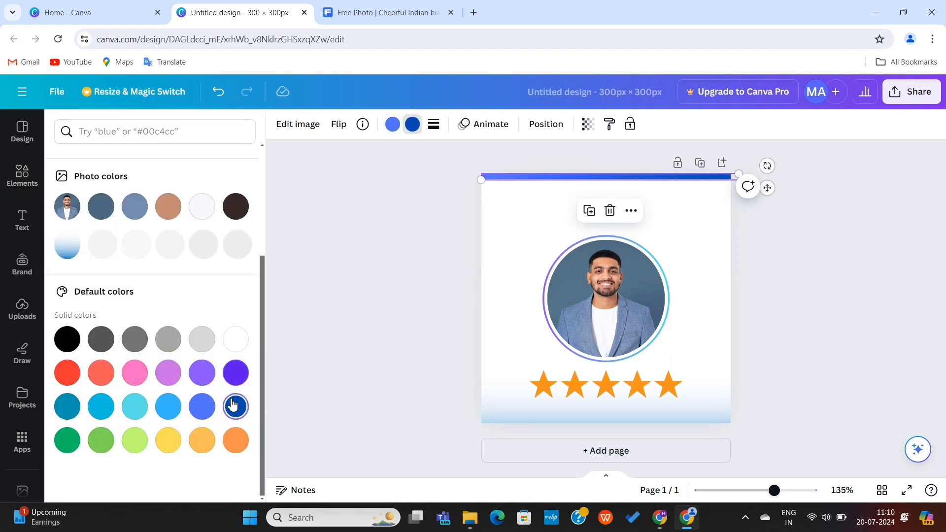
{"action": "left_click", "coordinate": [168, 374]}
{"action": "left_click", "coordinate": [321, 342]}
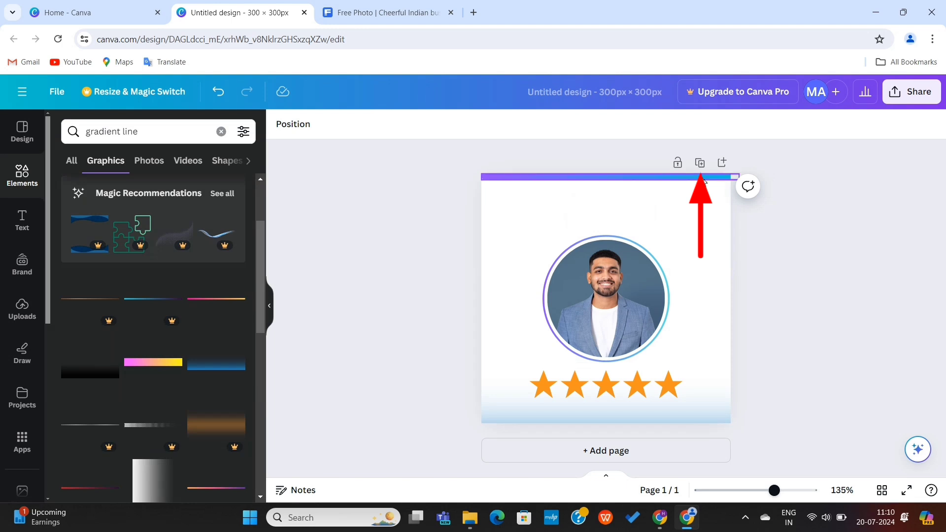
- Duplicate the finished page three times to make four identical pages
{"action": "left_click", "coordinate": [699, 163]}
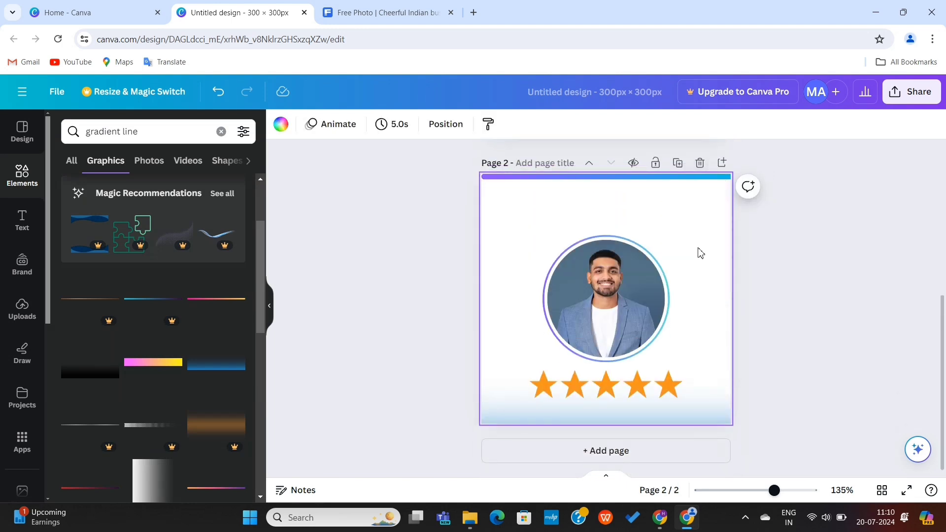
{"action": "left_click", "coordinate": [677, 163]}
{"action": "left_click", "coordinate": [679, 164]}
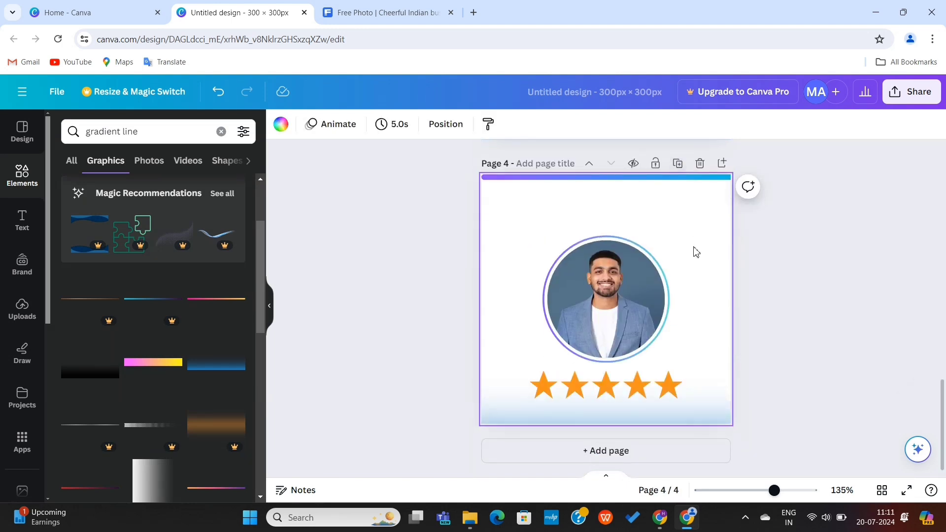
- Remove the man's photo from the circular frames on pages 4, 3 and 2, keeping the empty frames
{"action": "left_click", "coordinate": [634, 327]}
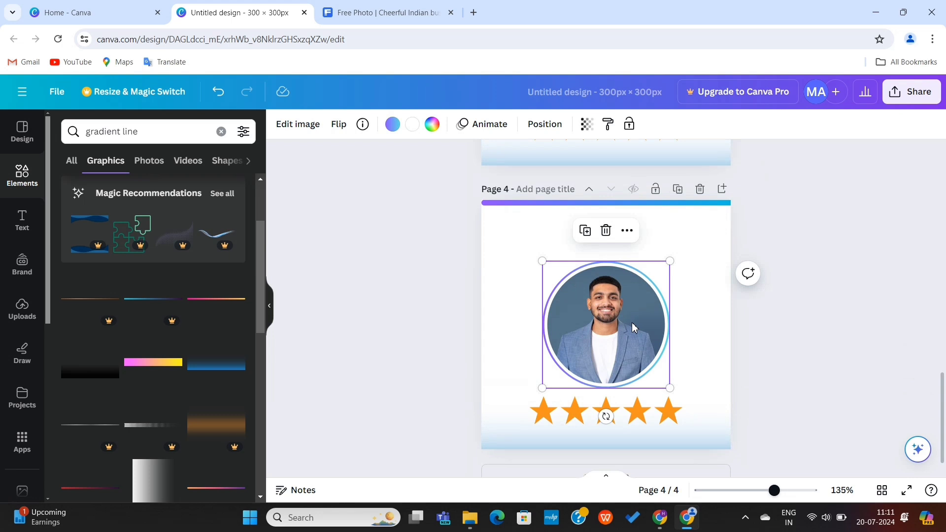
{"action": "key", "text": "Delete"}
{"action": "scroll", "coordinate": [624, 299], "scroll_direction": "up", "scroll_amount": 3}
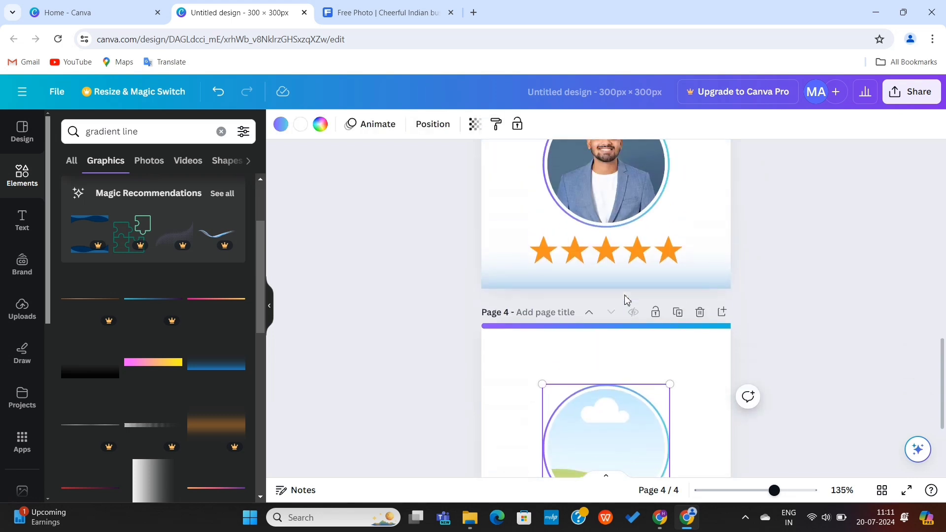
{"action": "left_click", "coordinate": [620, 204]}
{"action": "key", "text": "Delete"}
{"action": "scroll", "coordinate": [619, 201], "scroll_direction": "up", "scroll_amount": 6}
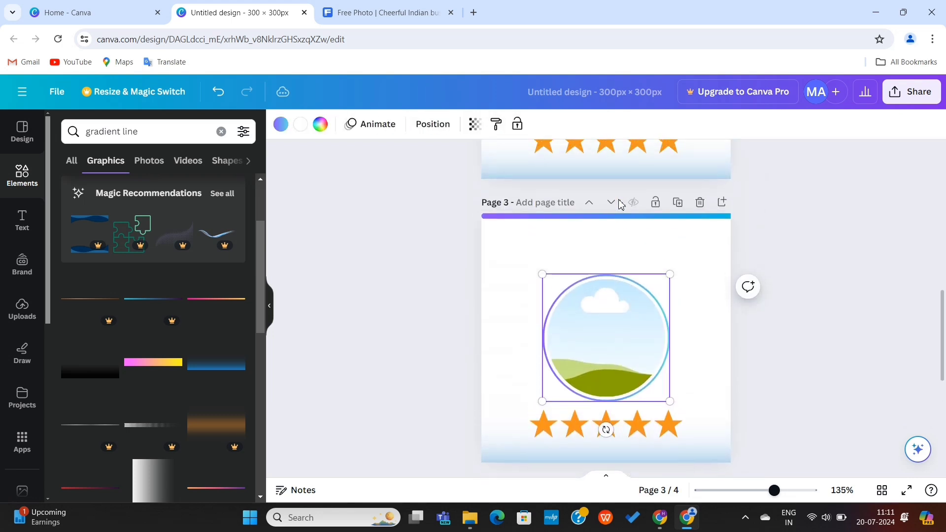
{"action": "left_click", "coordinate": [618, 199]}
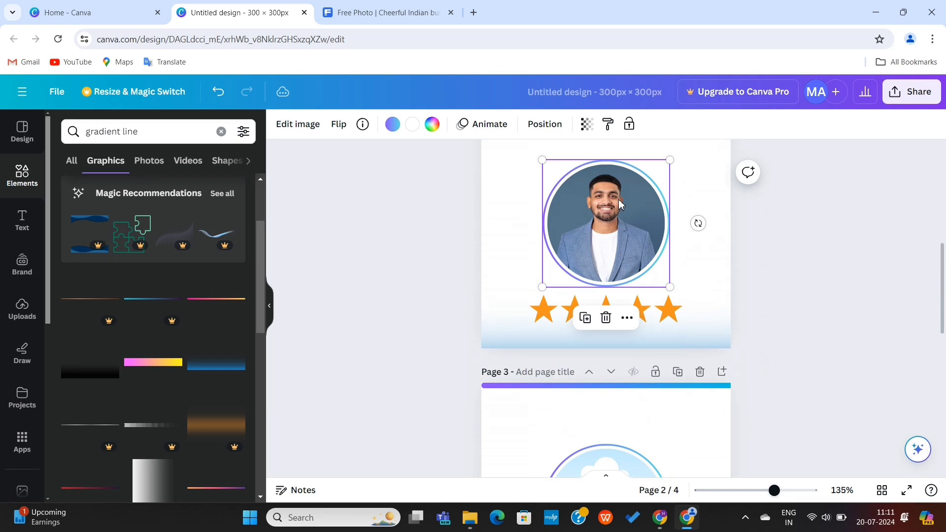
{"action": "key", "text": "Delete"}
{"action": "scroll", "coordinate": [619, 202], "scroll_direction": "up", "scroll_amount": 7}
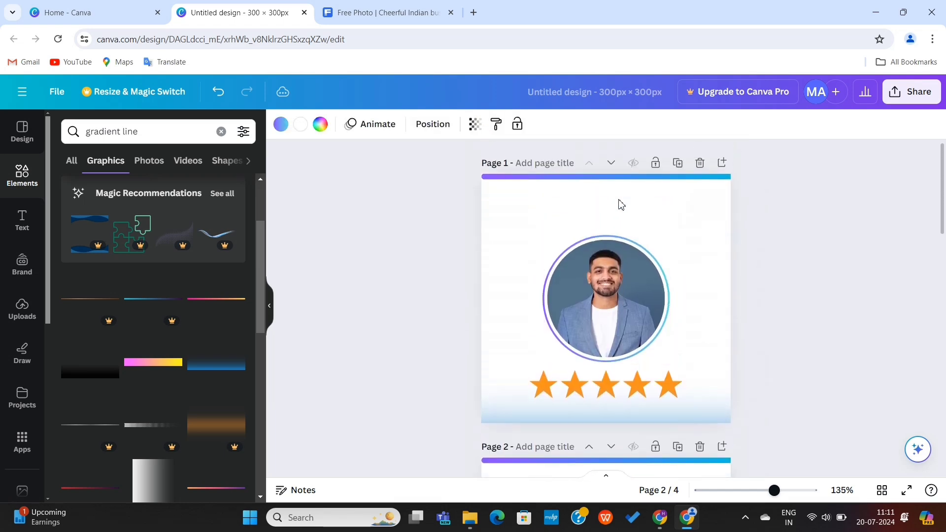
- Copy the Freepik photo of the bearded man in a plaid shirt and place it in page 2's circular frame
{"action": "left_click", "coordinate": [359, 13]}
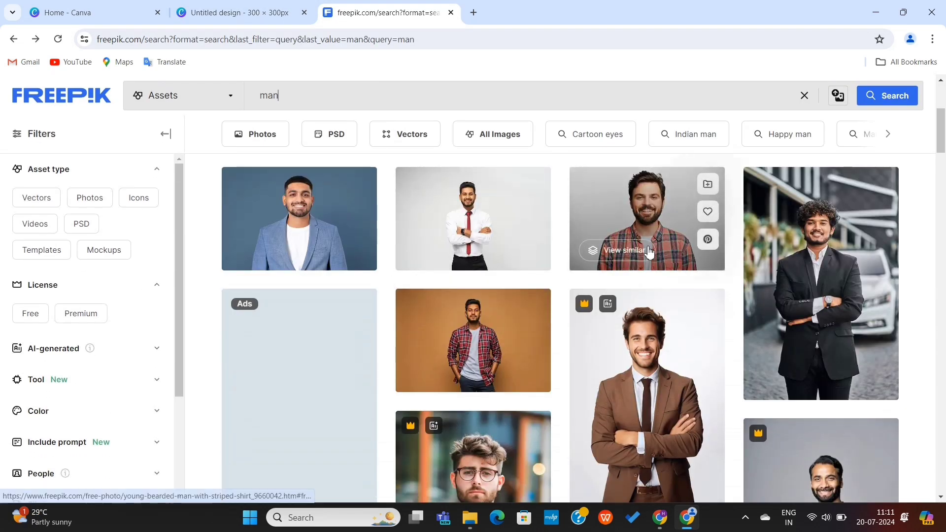
{"action": "left_click", "coordinate": [653, 218]}
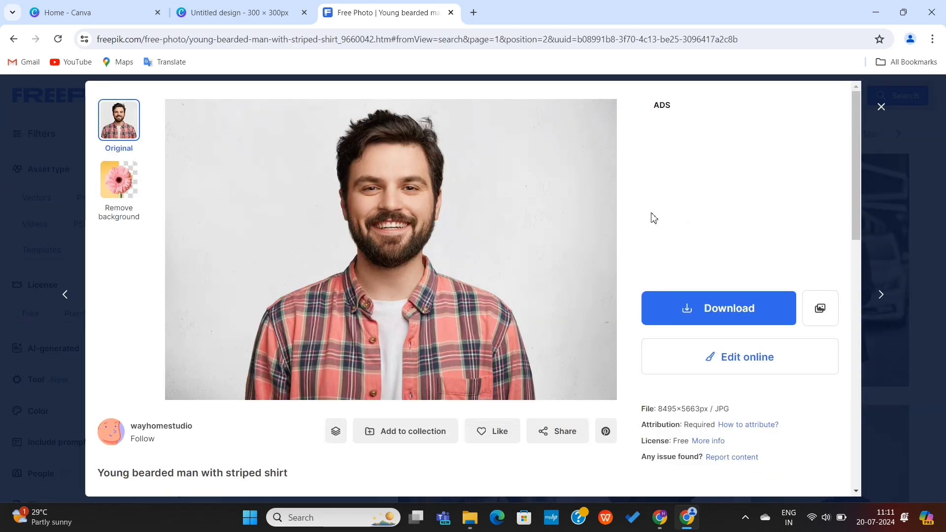
{"action": "right_click", "coordinate": [393, 238]}
{"action": "left_click", "coordinate": [417, 281]}
{"action": "key", "text": "ctrl+shift+Tab"}
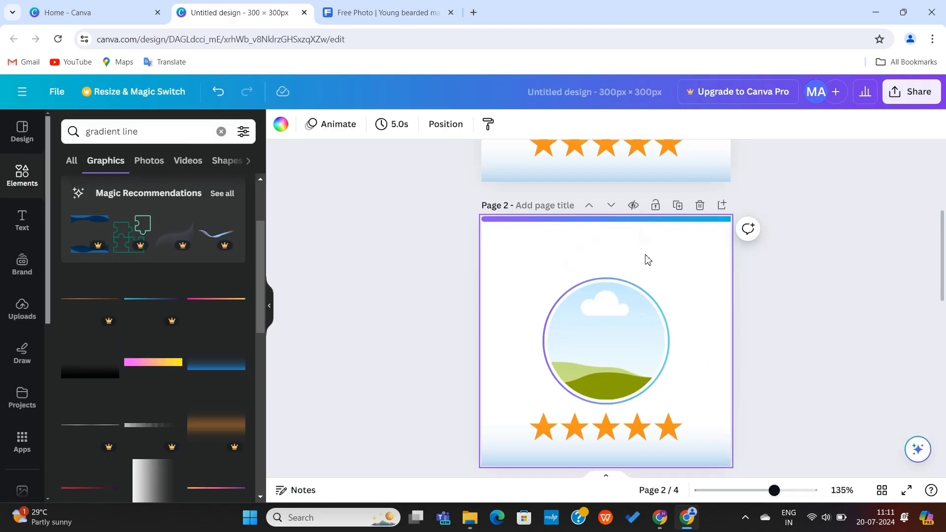
{"action": "key", "text": "ctrl+v"}
{"action": "left_click_drag", "start_coordinate": [623, 335], "coordinate": [615, 328]}
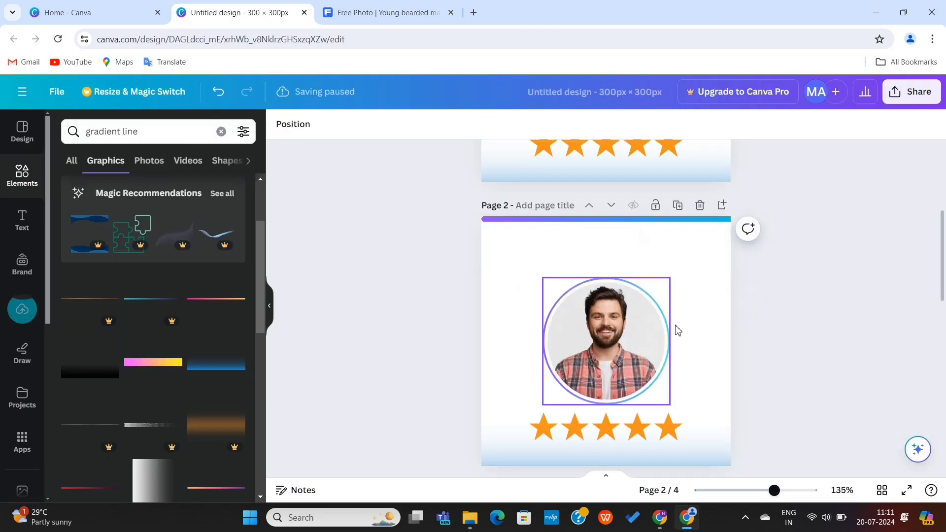
- Copy the Freepik photo of the man in a light hoodie on a pink background into page 3's circular frame
{"action": "key", "text": "ctrl+Tab"}
{"action": "right_click", "coordinate": [406, 243]}
{"action": "left_click", "coordinate": [430, 286]}
{"action": "key", "text": "ctrl+shift+Tab"}
{"action": "key", "text": "ctrl+Tab"}
{"action": "left_click", "coordinate": [880, 106]}
{"action": "key", "text": "ctrl+shift+Tab"}
{"action": "key", "text": "ctrl+v"}
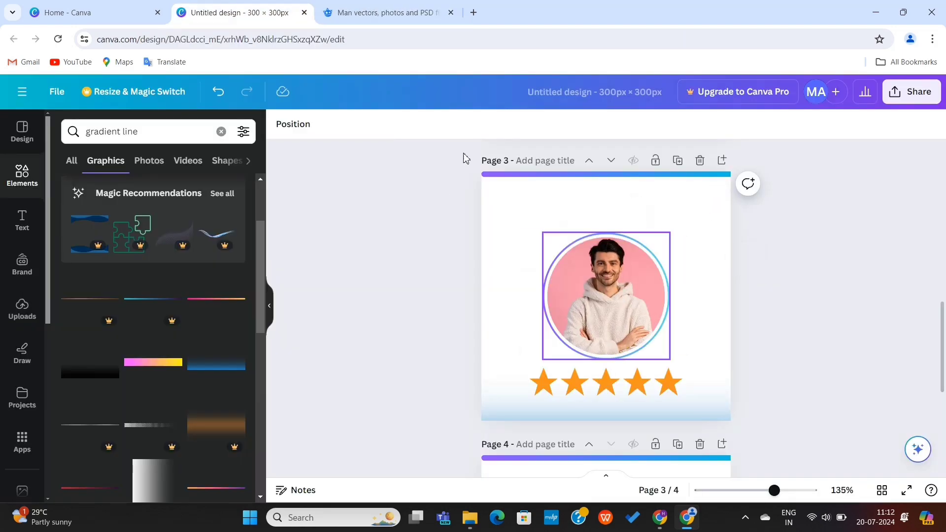
- Copy the Freepik photo of the man with crossed arms on a blue background into page 4's circular frame
{"action": "key", "text": "ctrl+Tab"}
{"action": "right_click", "coordinate": [397, 180]}
{"action": "left_click", "coordinate": [421, 224]}
{"action": "key", "text": "ctrl+shift+Tab"}
{"action": "scroll", "coordinate": [606, 296], "scroll_direction": "down", "scroll_amount": 4}
{"action": "key", "text": "ctrl+v"}
{"action": "left_click_drag", "start_coordinate": [613, 380], "coordinate": [606, 372]}
{"action": "left_click", "coordinate": [697, 301]}
{"action": "scroll", "coordinate": [696, 302], "scroll_direction": "down", "scroll_amount": 5}
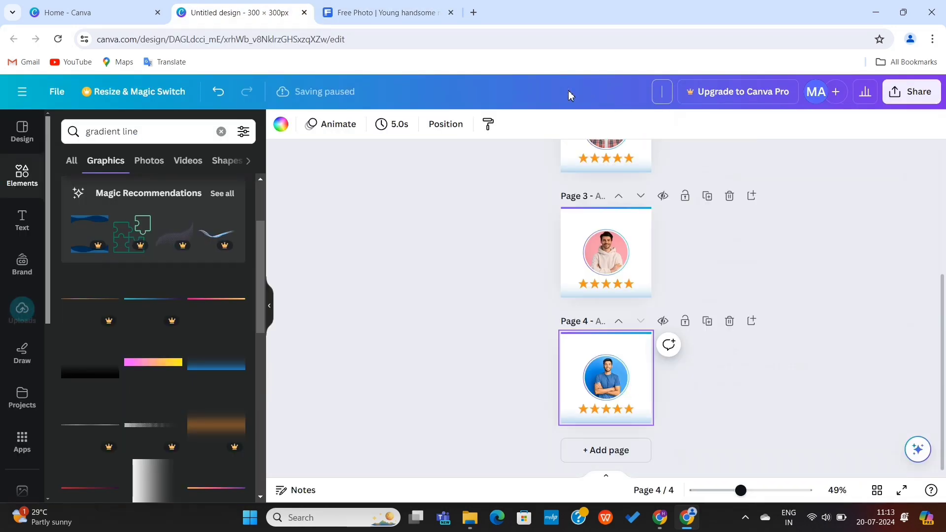
- Download all four pages of the design as PNG images
{"action": "left_click", "coordinate": [911, 92]}
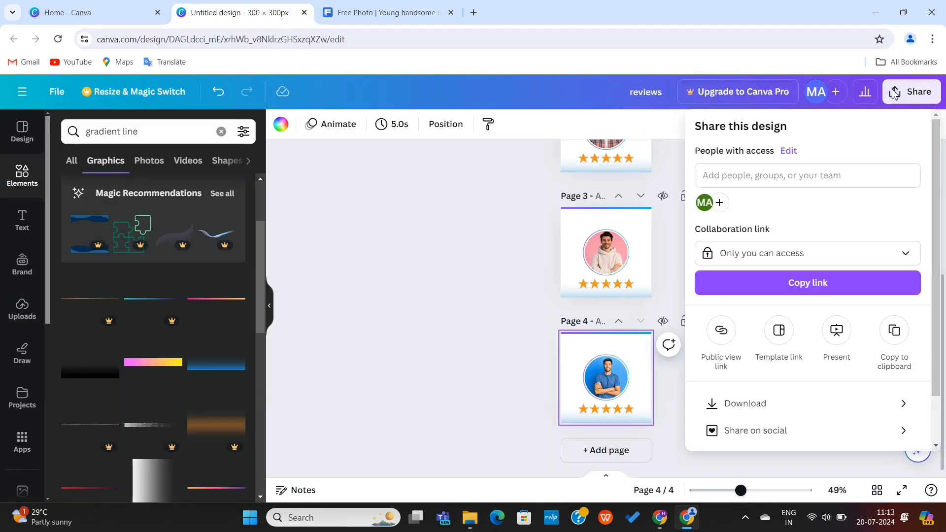
{"action": "left_click", "coordinate": [737, 403]}
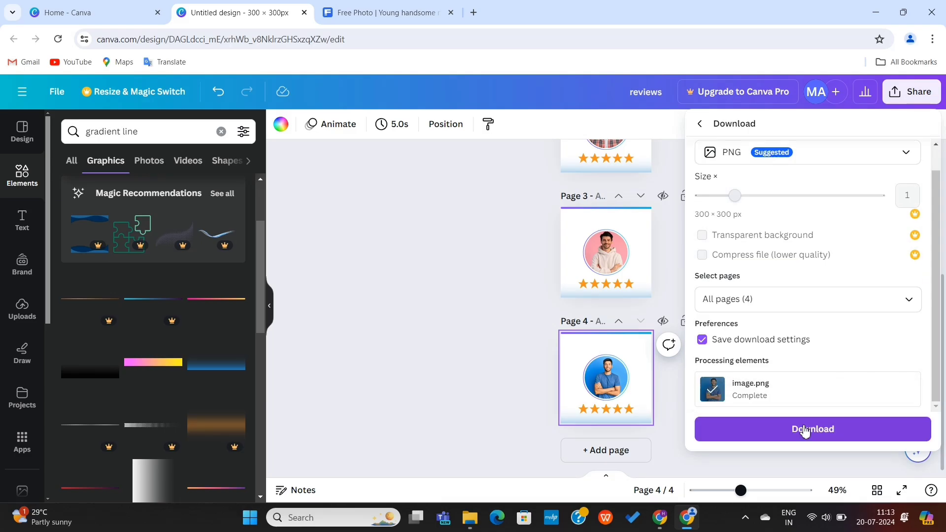
{"action": "left_click", "coordinate": [801, 430]}
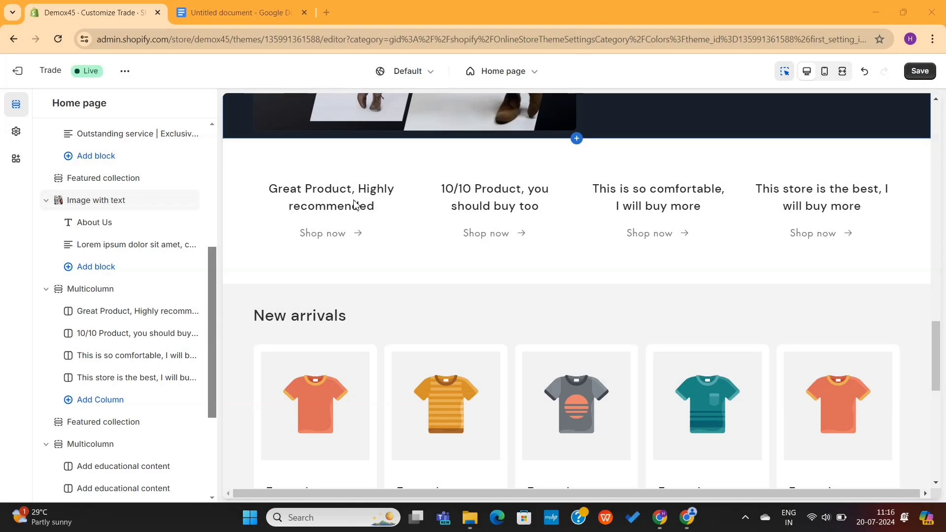
- Upload the PNG images 2, 3 and 4 and assign image 3 to the "10/10 Product, you should buy too" column
{"action": "left_click", "coordinate": [355, 204]}
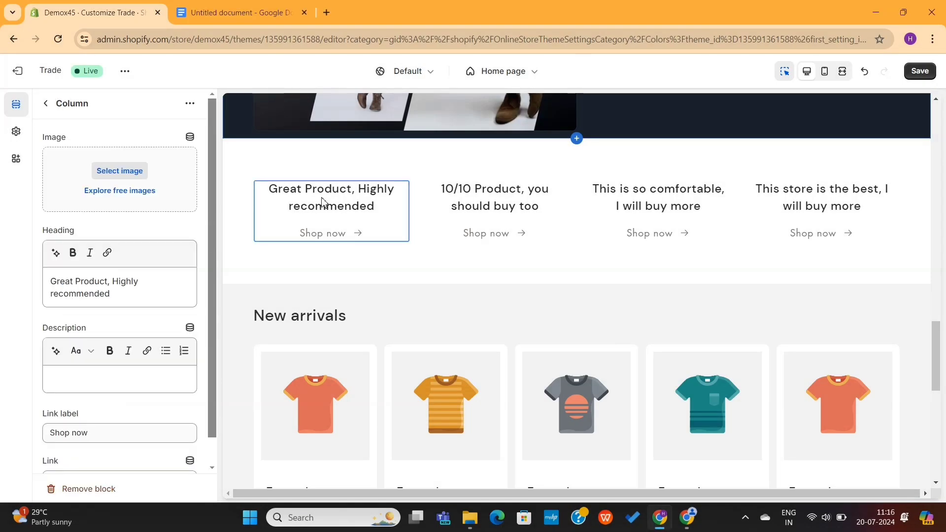
{"action": "left_click", "coordinate": [456, 209]}
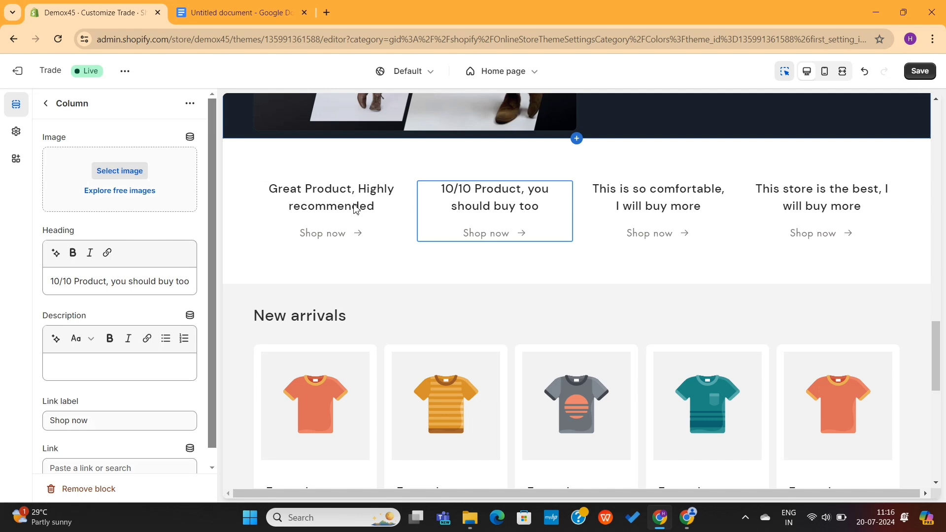
{"action": "left_click", "coordinate": [120, 171]}
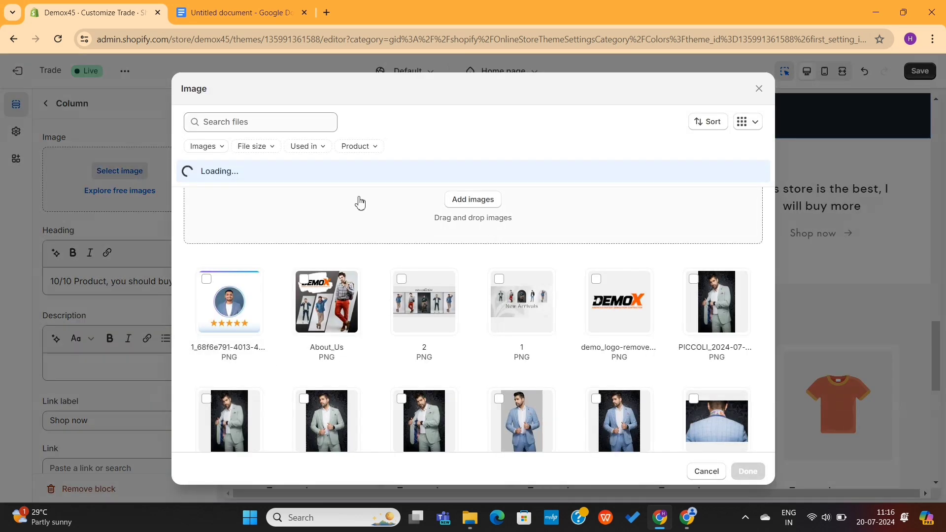
{"action": "left_click", "coordinate": [485, 193]}
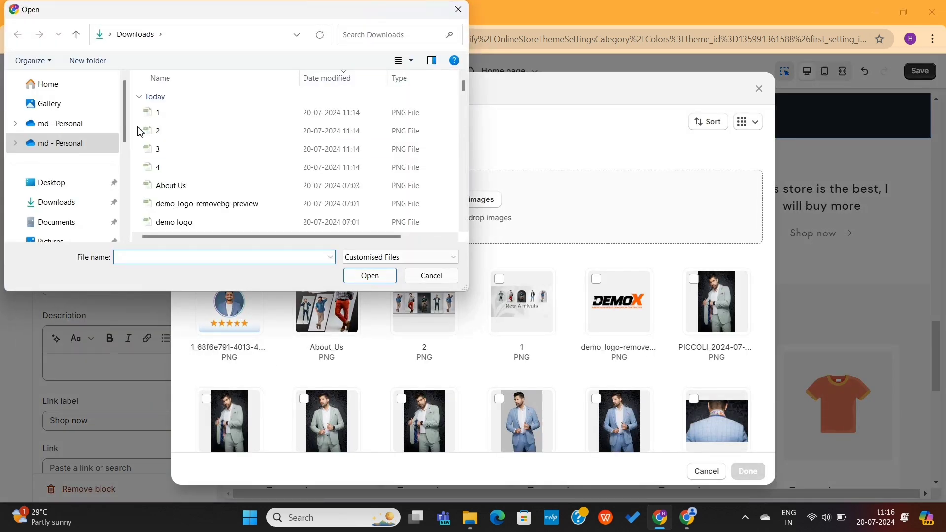
{"action": "left_click", "coordinate": [158, 129]}
{"action": "left_click", "coordinate": [158, 160], "text": "shift"}
{"action": "left_click", "coordinate": [369, 275]}
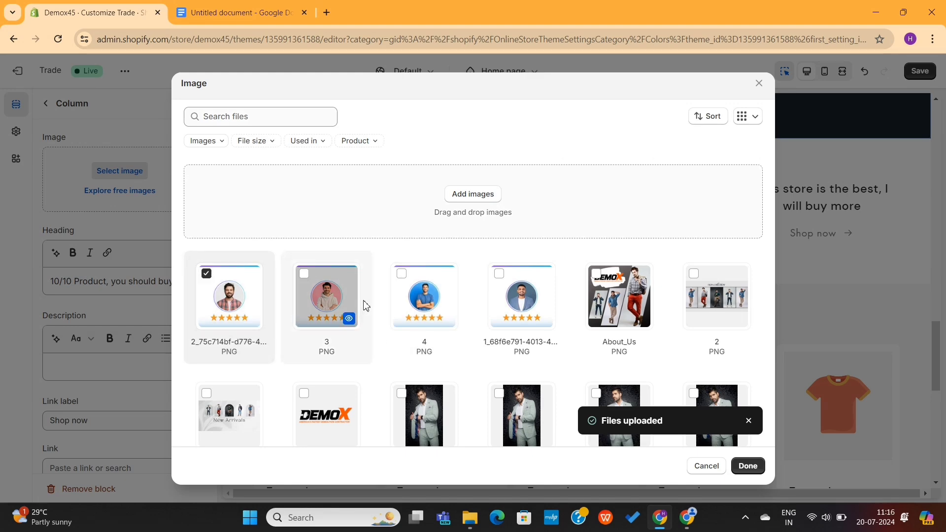
{"action": "left_click", "coordinate": [332, 302]}
{"action": "left_click", "coordinate": [747, 466]}
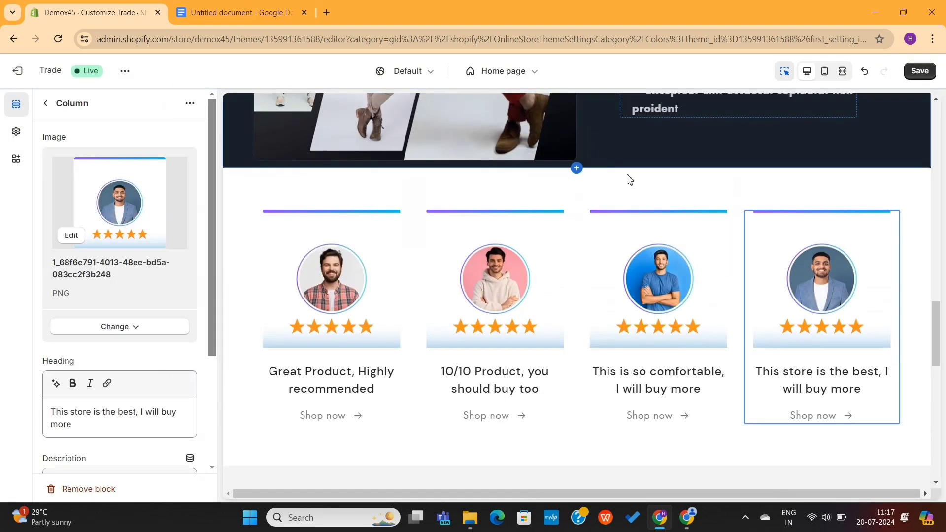
- Check the four testimonial columns in the full-width preview
{"action": "left_click", "coordinate": [843, 79]}
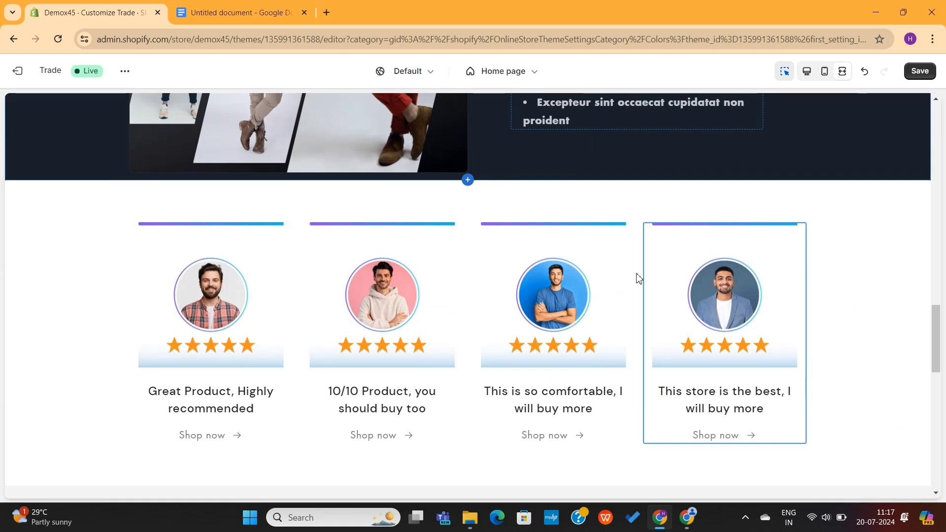
{"action": "scroll", "coordinate": [473, 273], "scroll_direction": "down", "scroll_amount": 2}
{"action": "left_click", "coordinate": [263, 268]}
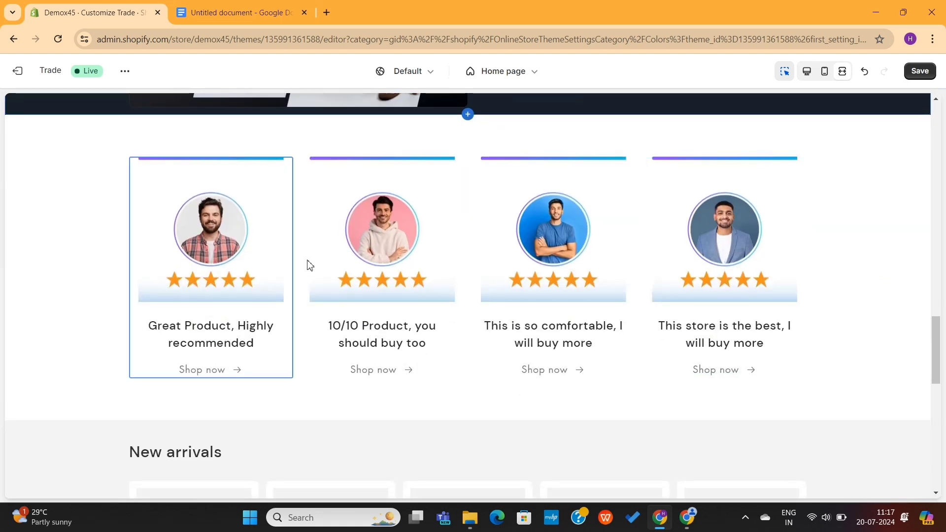
{"action": "left_click", "coordinate": [334, 265]}
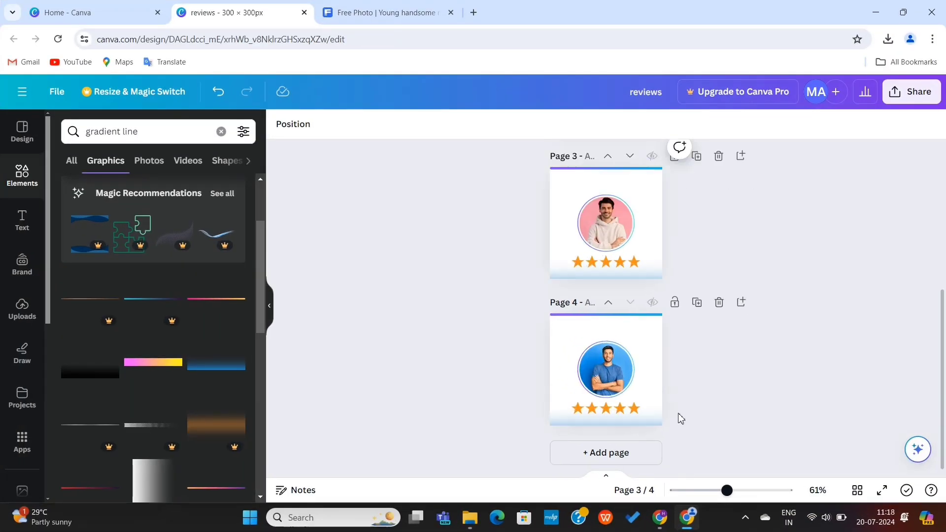
- In the Canva reviews design, delete the blue gradient strip from the bottom of pages 4, 3 and 2
{"action": "scroll", "coordinate": [678, 416], "scroll_direction": "up", "scroll_amount": 3}
{"action": "left_click", "coordinate": [667, 425]}
{"action": "key", "text": "Delete"}
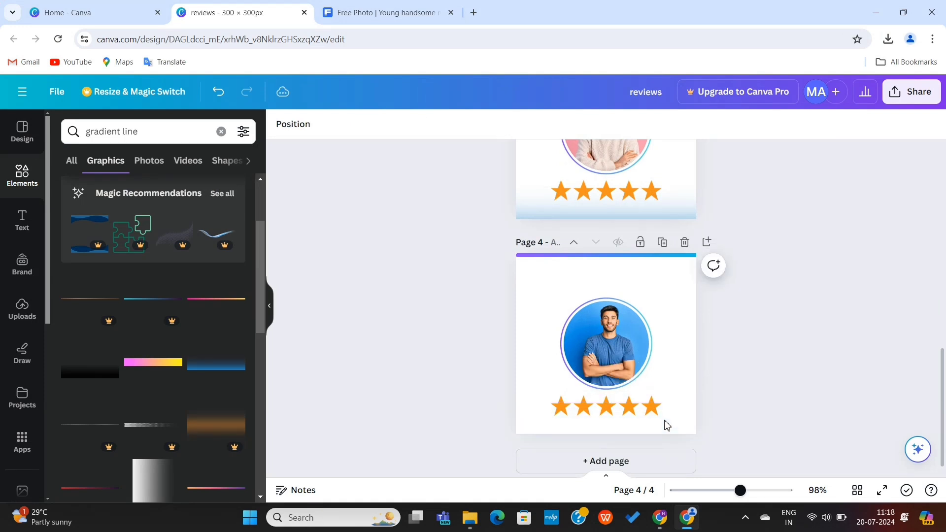
{"action": "scroll", "coordinate": [674, 198], "scroll_direction": "up", "scroll_amount": 4}
{"action": "left_click", "coordinate": [682, 187]}
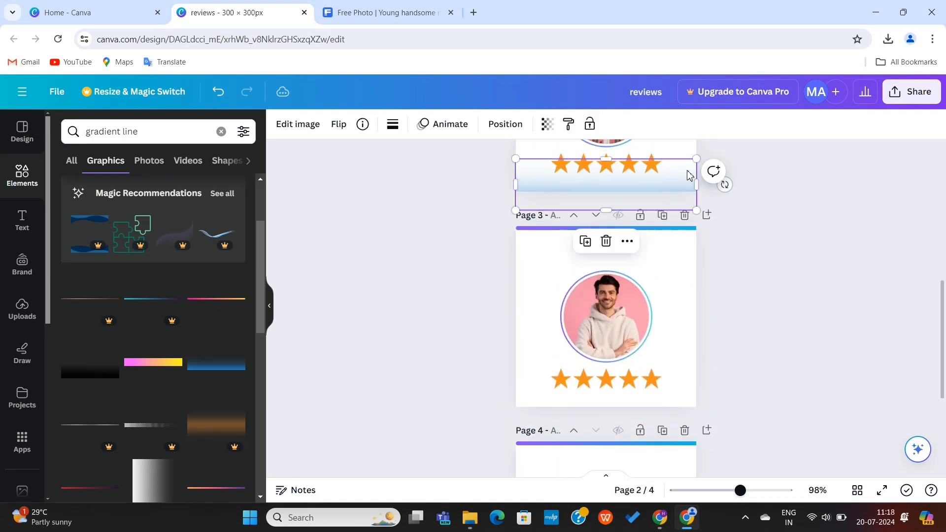
{"action": "key", "text": "Delete"}
{"action": "scroll", "coordinate": [688, 176], "scroll_direction": "up", "scroll_amount": 5}
{"action": "left_click", "coordinate": [686, 257]}
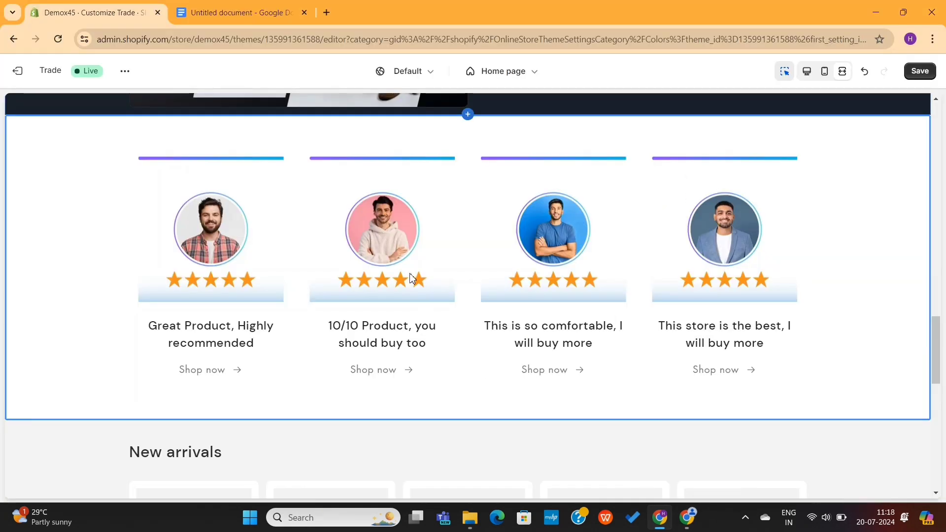
- In the Shopify theme editor, browse the testimonial slides in the mobile preview and return to the desktop preview
{"action": "left_click", "coordinate": [825, 73]}
{"action": "scroll", "coordinate": [644, 340], "scroll_direction": "down", "scroll_amount": 6}
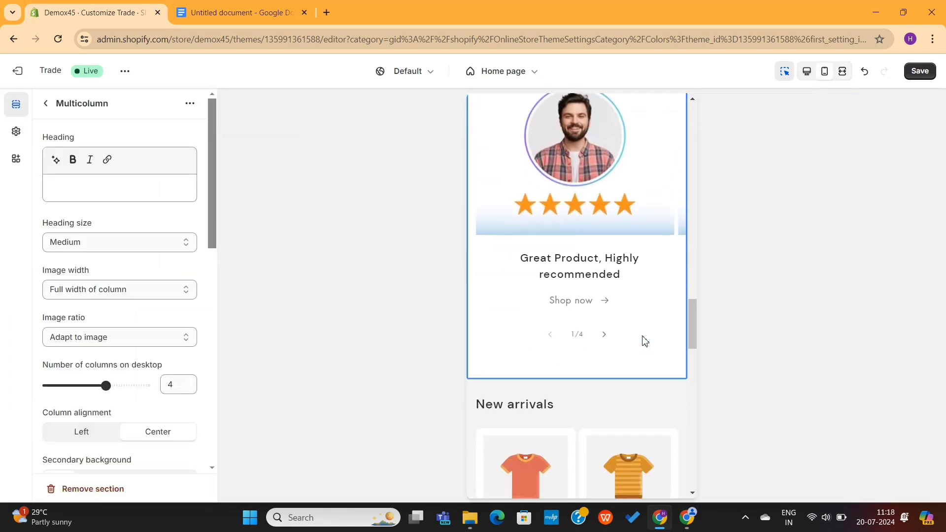
{"action": "scroll", "coordinate": [644, 340], "scroll_direction": "up", "scroll_amount": 2}
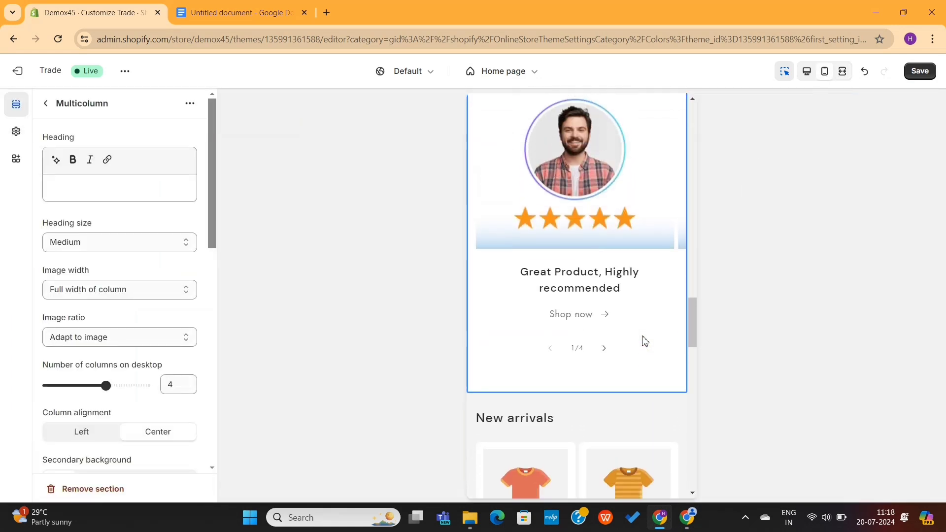
{"action": "left_click", "coordinate": [605, 352]}
{"action": "left_click", "coordinate": [606, 354]}
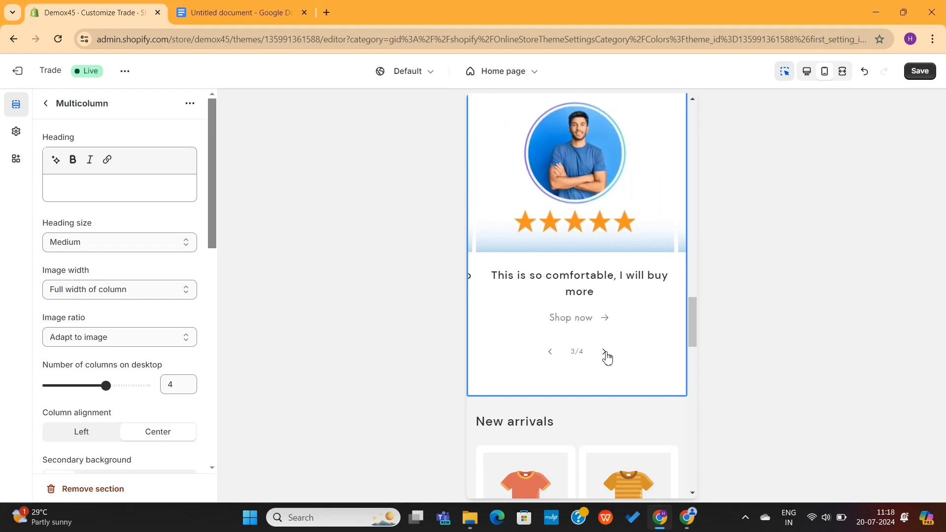
{"action": "left_click", "coordinate": [605, 354]}
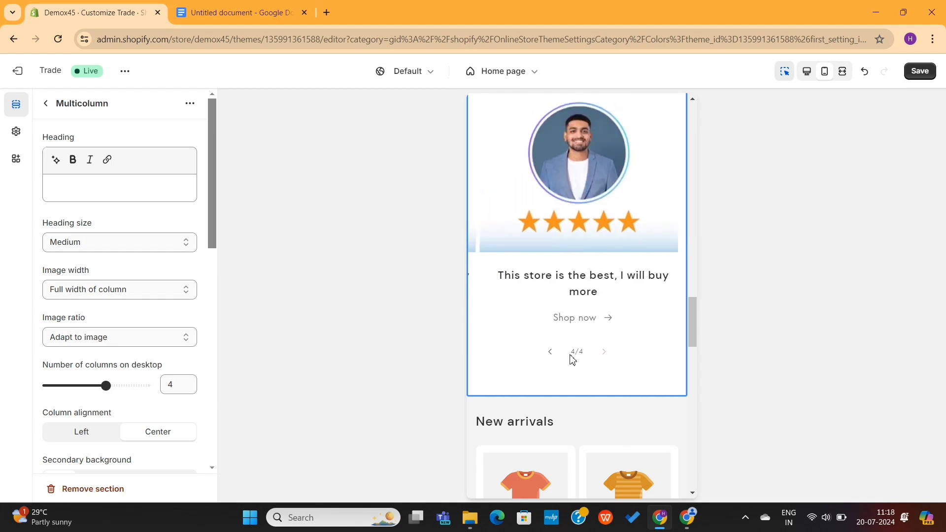
{"action": "left_click", "coordinate": [549, 352]}
{"action": "left_click", "coordinate": [549, 352]}
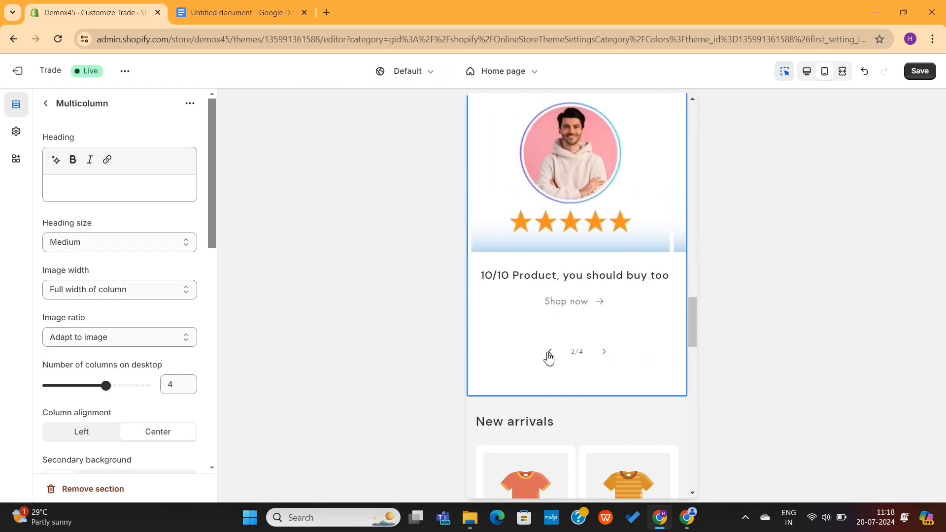
{"action": "left_click", "coordinate": [812, 73]}
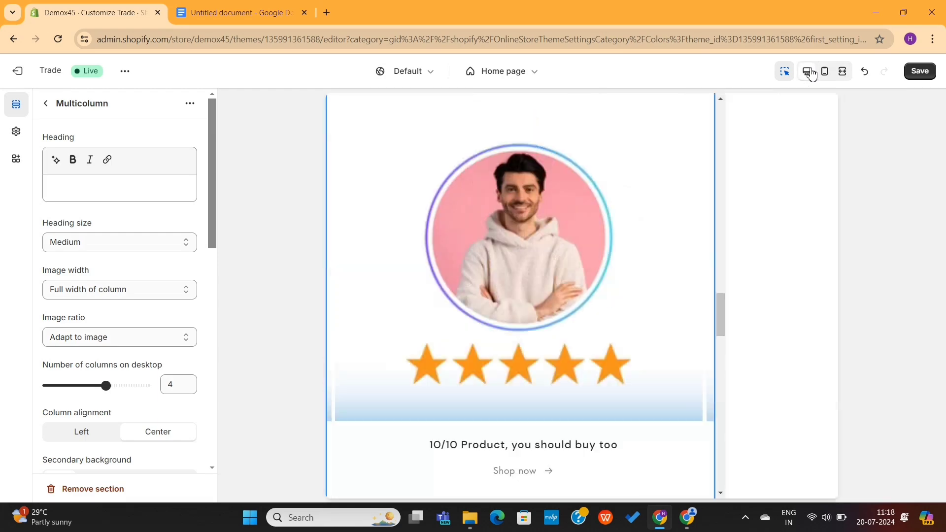
{"action": "scroll", "coordinate": [720, 232], "scroll_direction": "up", "scroll_amount": 5}
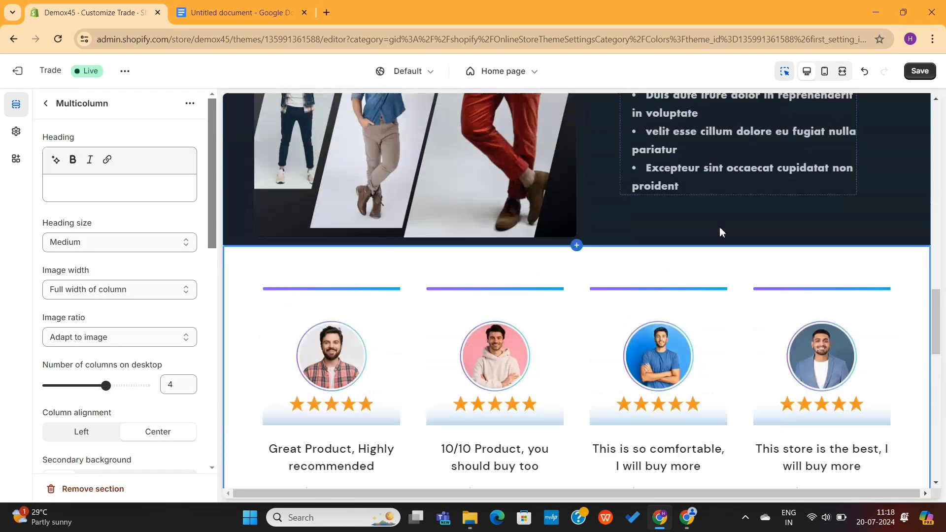
- Open the first testimonial column's settings and review the product choices offered for its Shop now link
{"action": "scroll", "coordinate": [718, 232], "scroll_direction": "down", "scroll_amount": 1}
{"action": "left_click", "coordinate": [329, 209]}
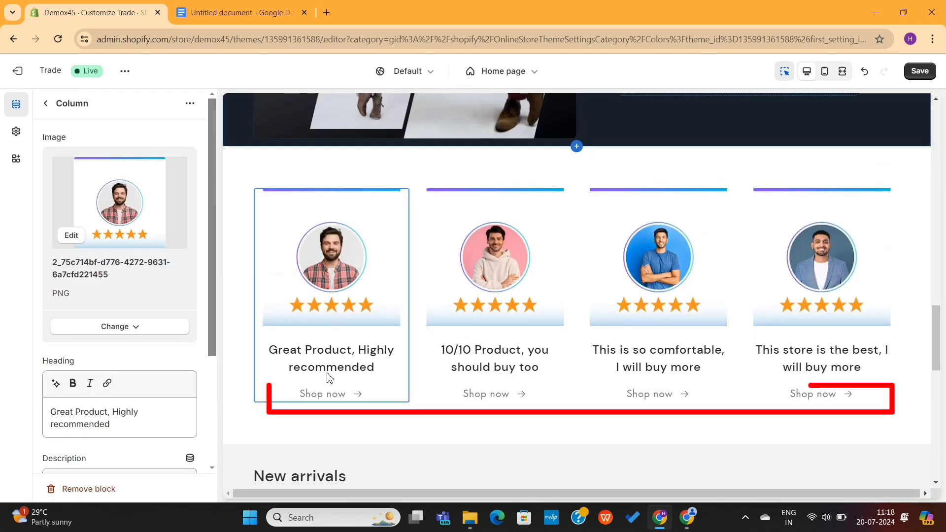
{"action": "scroll", "coordinate": [130, 399], "scroll_direction": "down", "scroll_amount": 3}
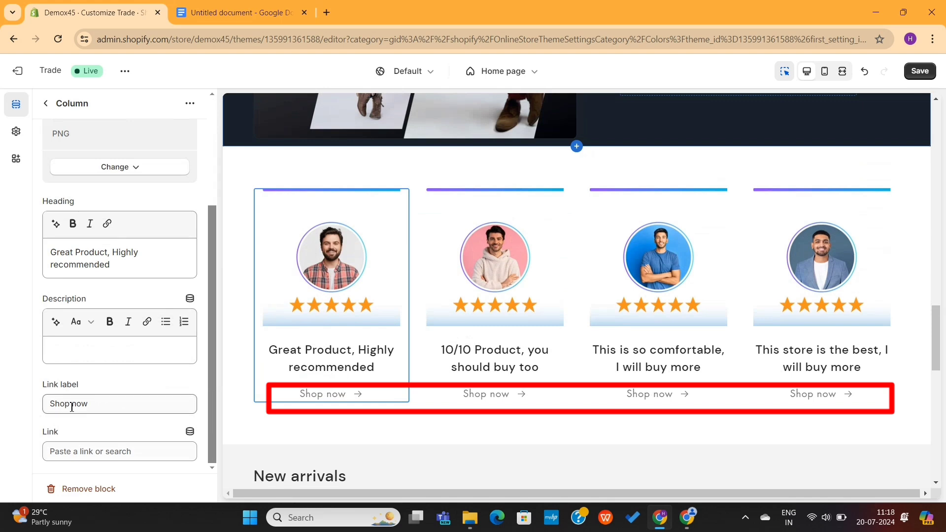
{"action": "left_click_drag", "start_coordinate": [51, 404], "coordinate": [116, 403]}
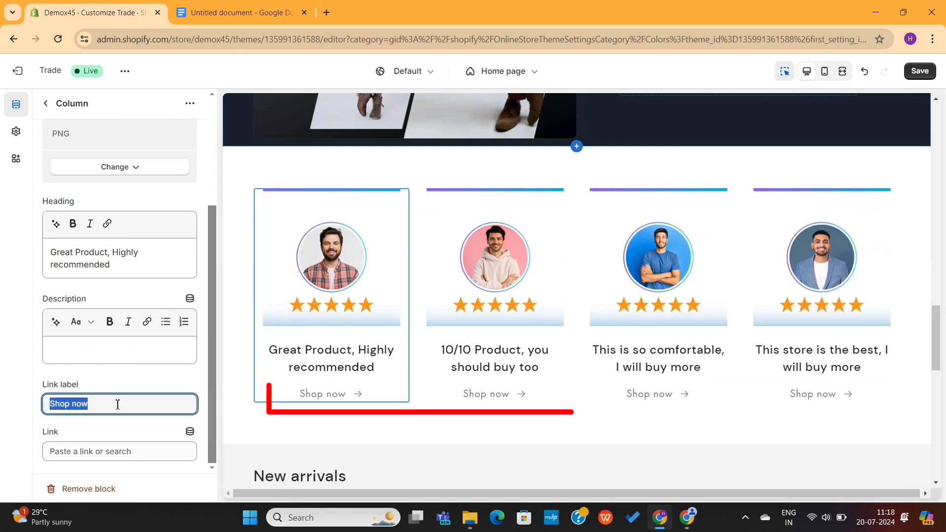
{"action": "left_click", "coordinate": [118, 404]}
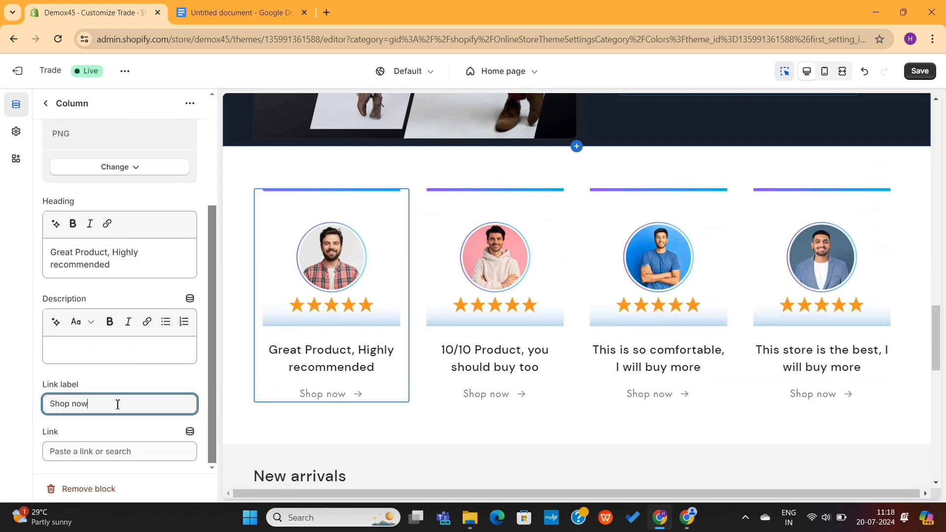
{"action": "left_click", "coordinate": [113, 451]}
{"action": "left_click", "coordinate": [118, 329]}
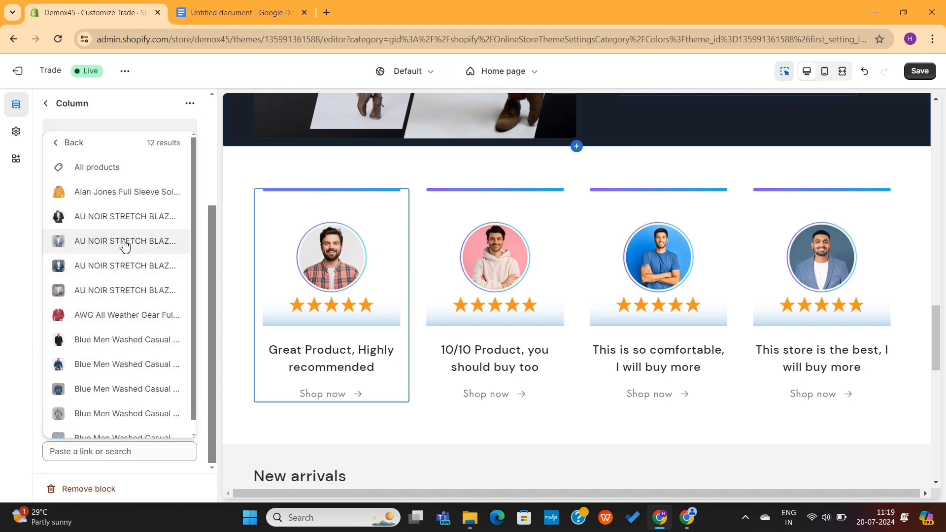
{"action": "left_click", "coordinate": [125, 243]}
{"action": "left_click", "coordinate": [186, 451]}
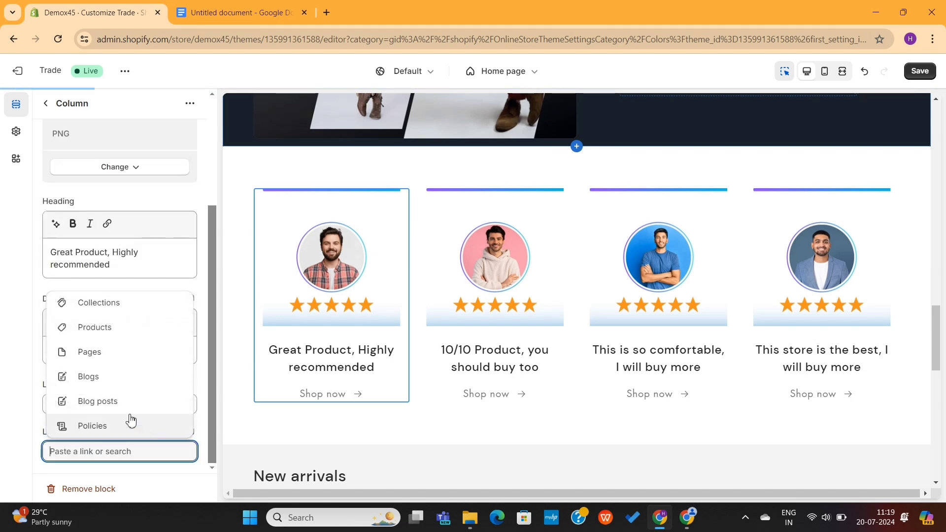
{"action": "left_click", "coordinate": [144, 474]}
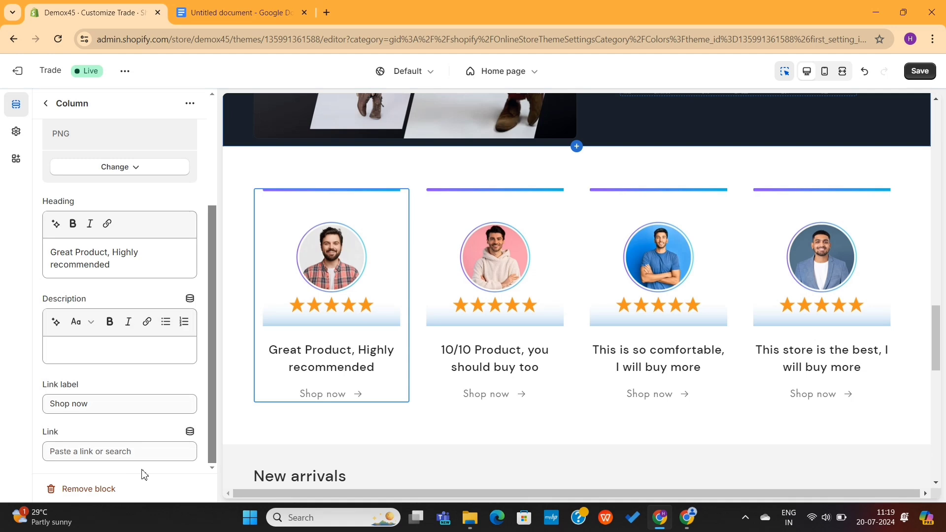
- Clear the "Shop now" link label from all four testimonial columns
{"action": "key", "text": "BackSpace"}
{"action": "left_click", "coordinate": [494, 394]}
{"action": "triple_click", "coordinate": [135, 406]}
{"action": "key", "text": "BackSpace"}
{"action": "left_click", "coordinate": [657, 394]}
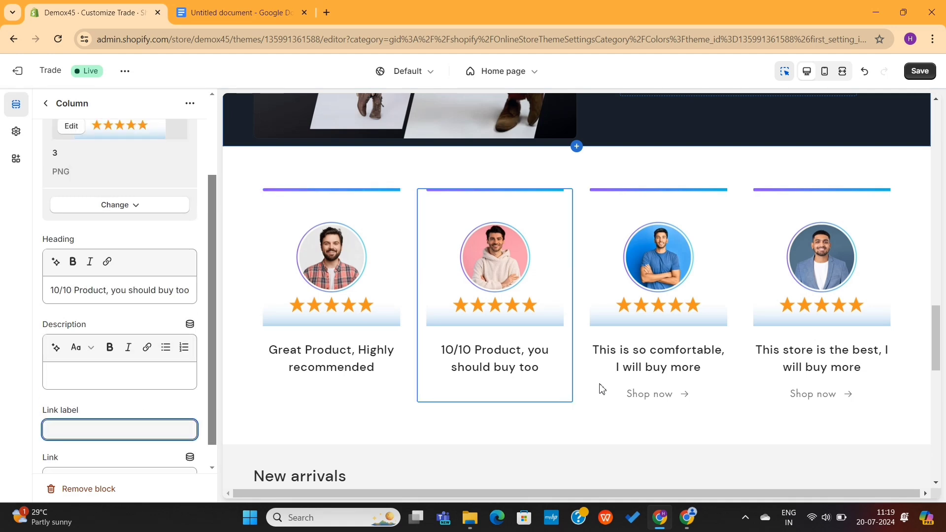
{"action": "double_click", "coordinate": [137, 442]}
{"action": "left_click", "coordinate": [776, 394]}
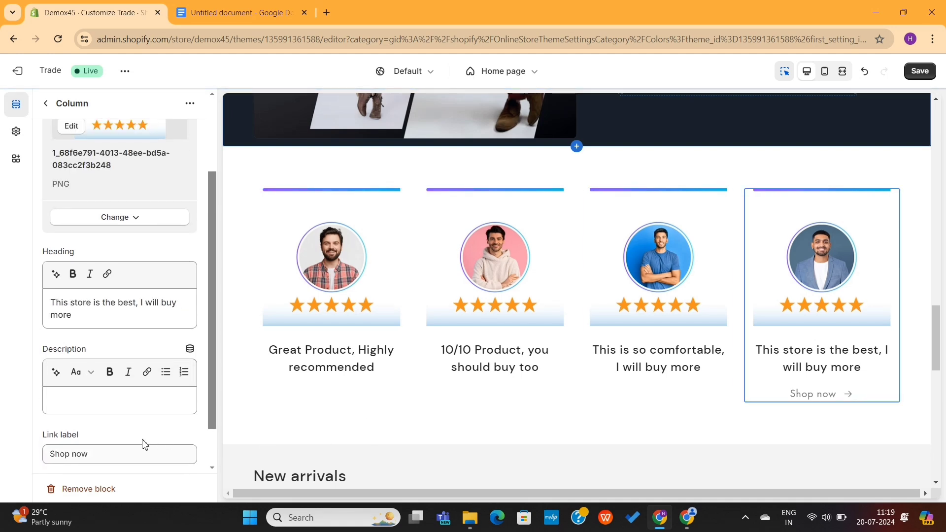
{"action": "triple_click", "coordinate": [126, 450]}
{"action": "key", "text": "BackSpace"}
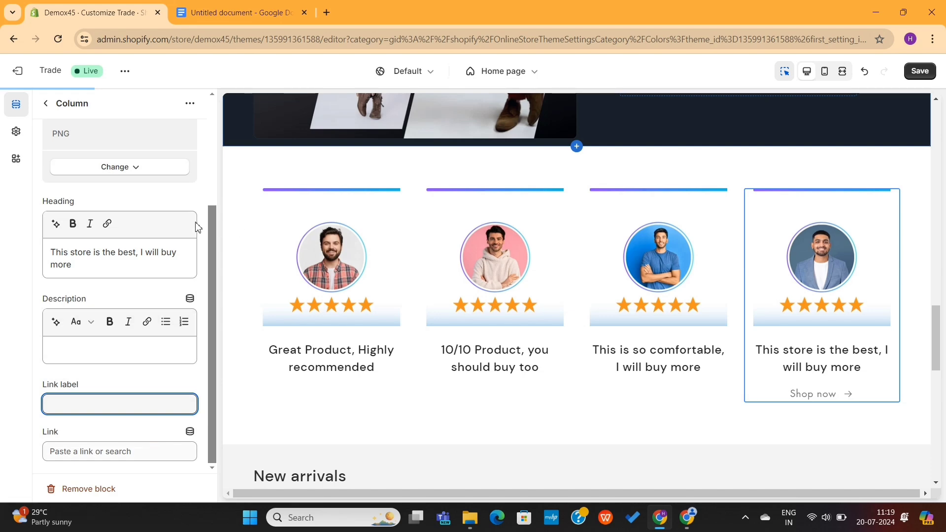
- Set the testimonial Multicolumn section's heading to "What Our Customers Say About Us"
{"action": "scroll", "coordinate": [123, 172], "scroll_direction": "up", "scroll_amount": 3}
{"action": "left_click", "coordinate": [46, 105]}
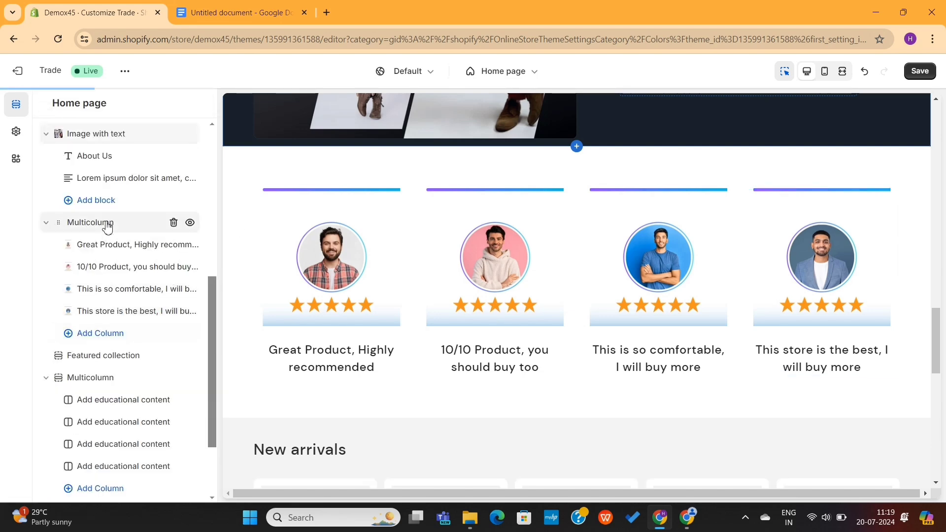
{"action": "left_click", "coordinate": [108, 227]}
{"action": "left_click", "coordinate": [100, 191]}
{"action": "type", "text": "What Our Customers Say About Us"}
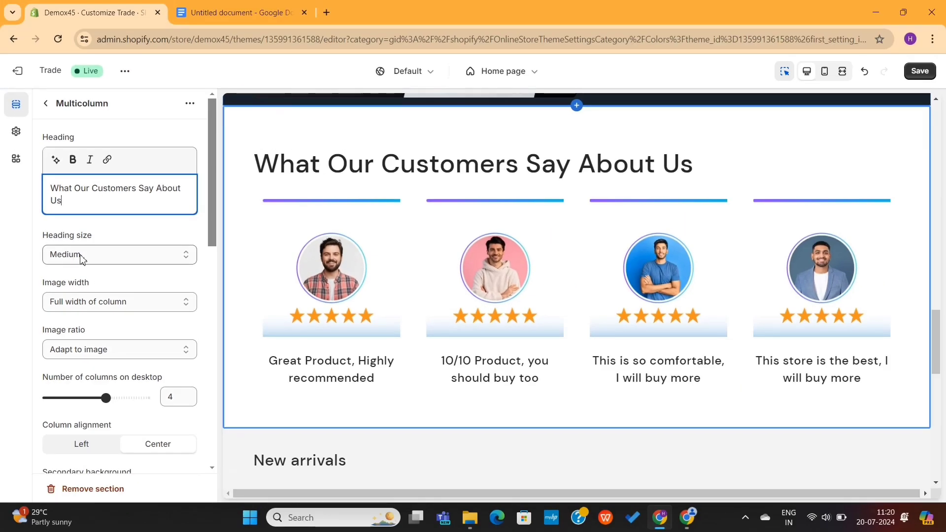
- Set the testimonial section's secondary background to None and reduce its section padding
{"action": "scroll", "coordinate": [81, 259], "scroll_direction": "down", "scroll_amount": 3}
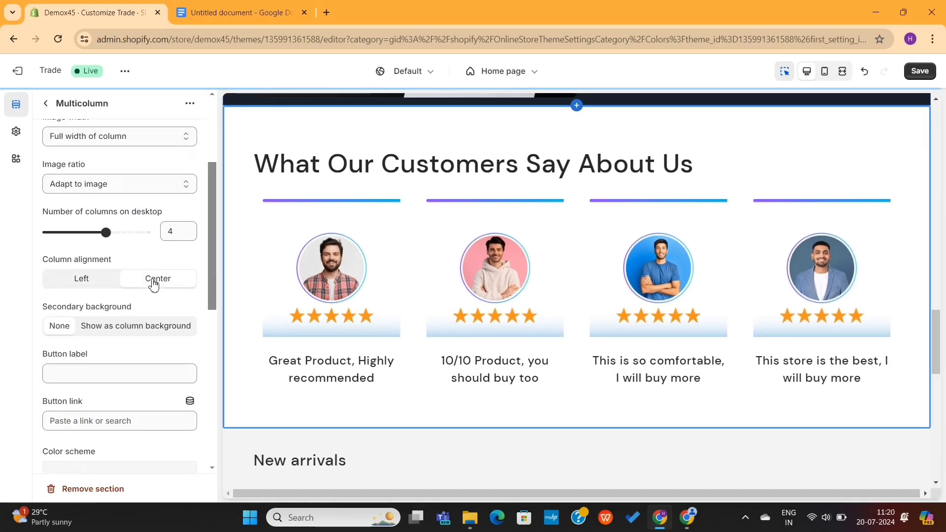
{"action": "left_click", "coordinate": [124, 326]}
{"action": "left_click", "coordinate": [55, 329]}
{"action": "scroll", "coordinate": [124, 320], "scroll_direction": "down", "scroll_amount": 8}
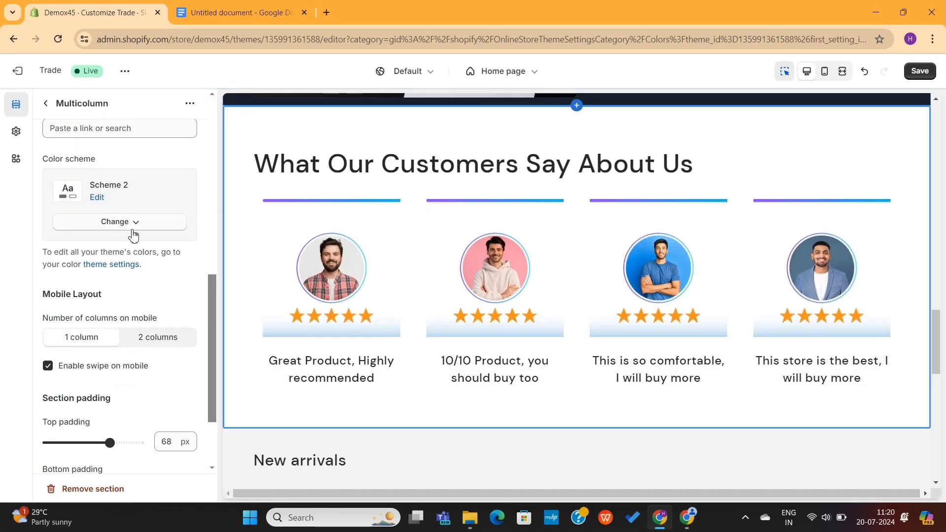
{"action": "left_click_drag", "start_coordinate": [109, 338], "coordinate": [54, 338]}
{"action": "left_click", "coordinate": [45, 103]}
- Assign the Shirts collection to the New arrivals Featured collection section and set its heading size to Large
{"action": "scroll", "coordinate": [386, 304], "scroll_direction": "down", "scroll_amount": 5}
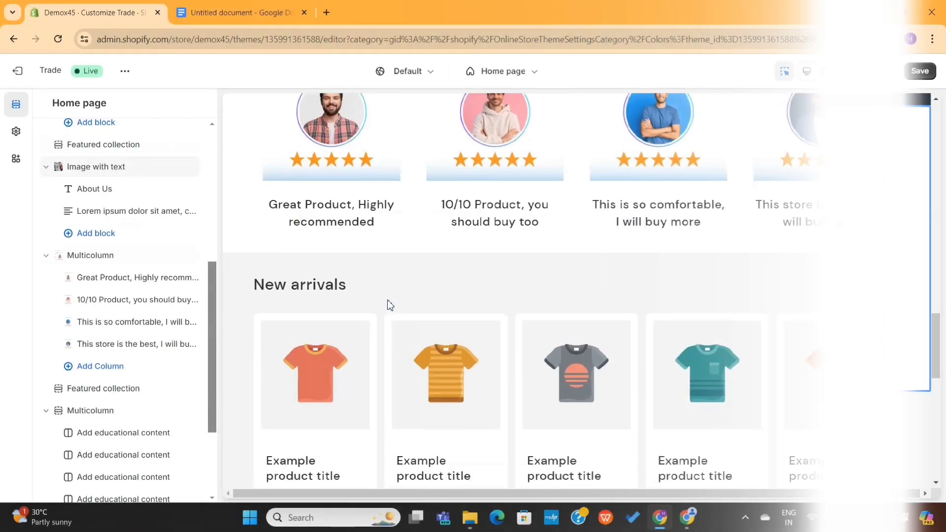
{"action": "left_click", "coordinate": [523, 147]}
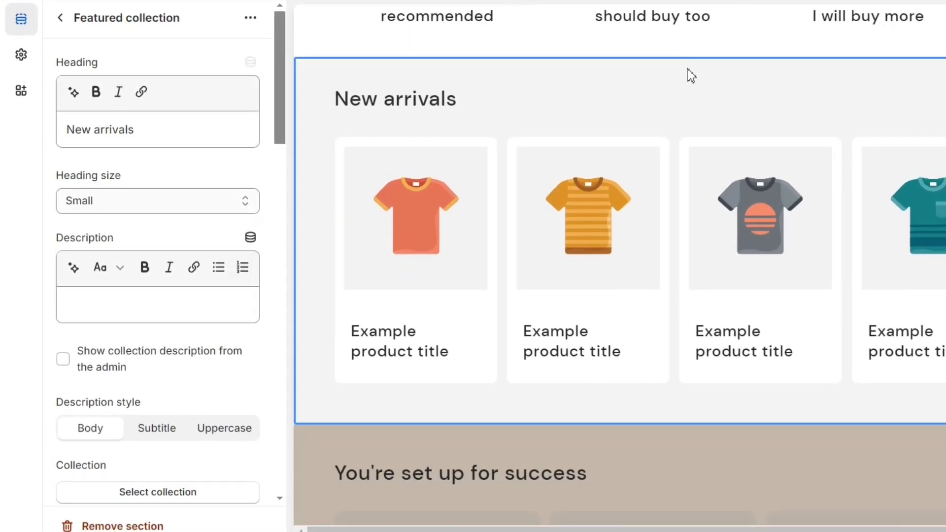
{"action": "left_click", "coordinate": [158, 137]}
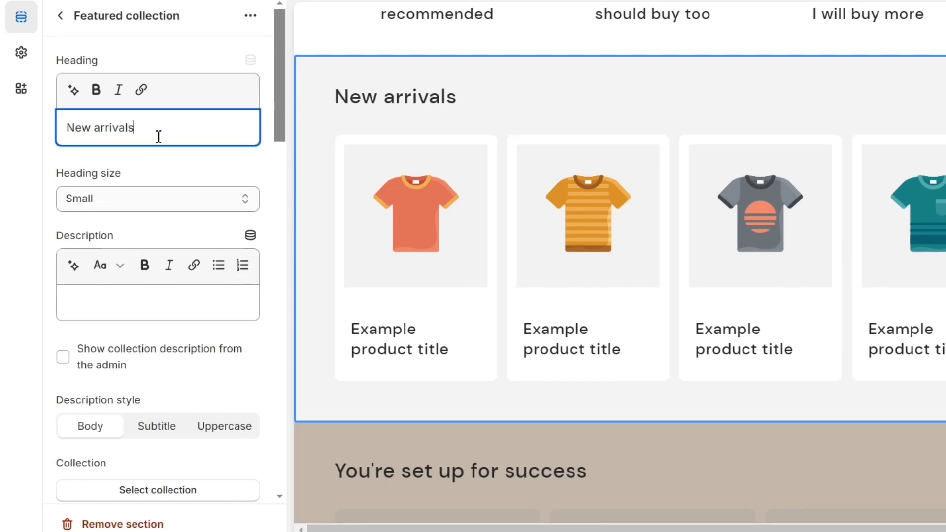
{"action": "key", "text": "ctrl+a"}
{"action": "left_click", "coordinate": [158, 134]}
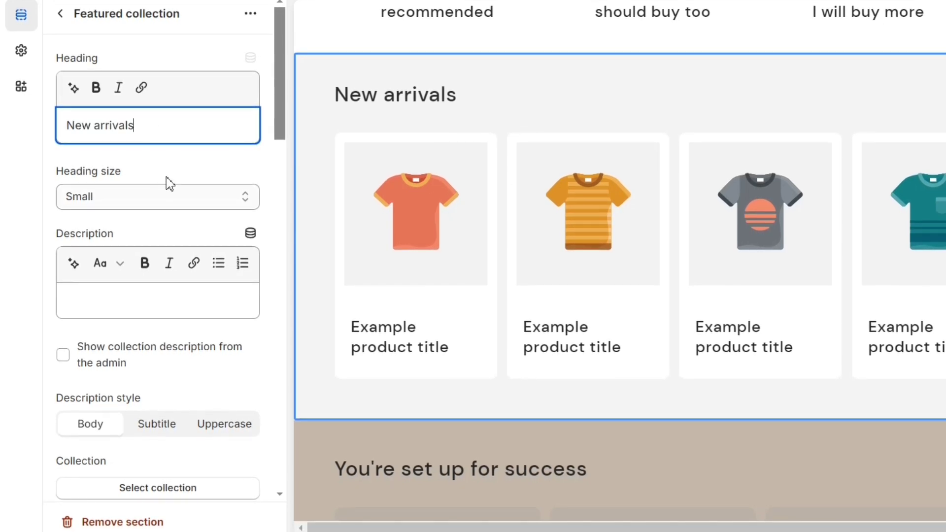
{"action": "scroll", "coordinate": [150, 334], "scroll_direction": "down", "scroll_amount": 5}
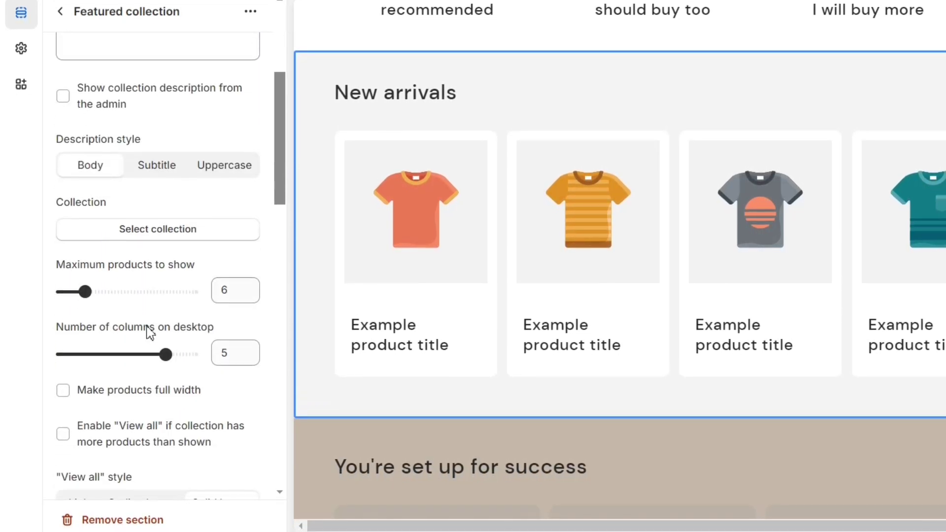
{"action": "left_click", "coordinate": [172, 229]}
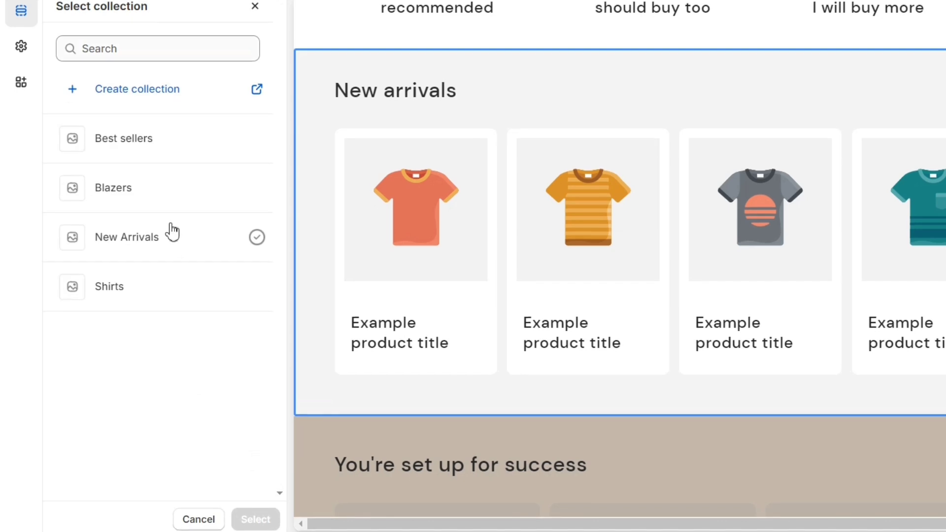
{"action": "left_click", "coordinate": [152, 295]}
{"action": "left_click", "coordinate": [253, 516]}
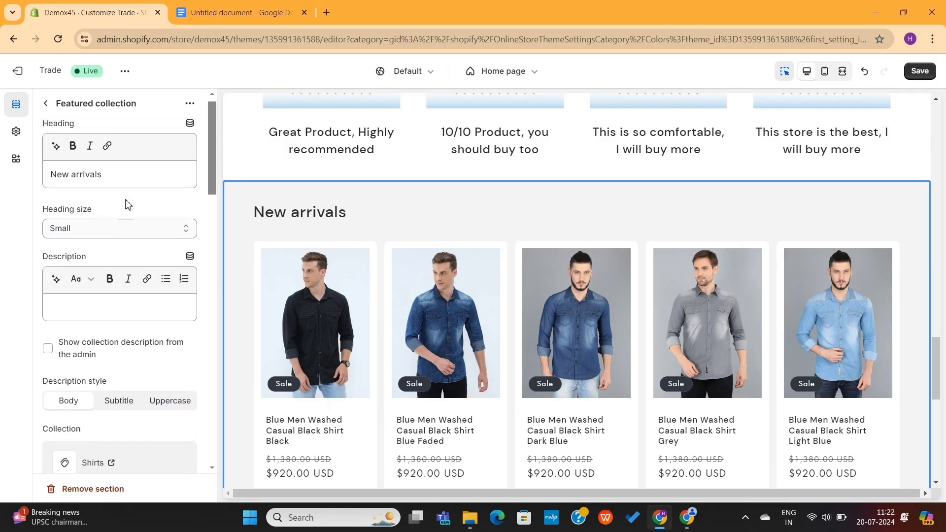
{"action": "left_click", "coordinate": [161, 171]}
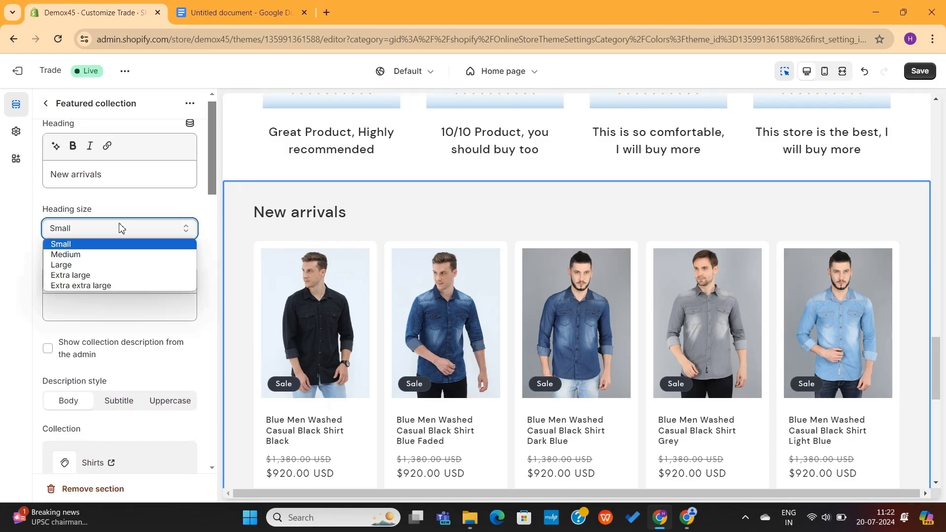
{"action": "left_click", "coordinate": [114, 266]}
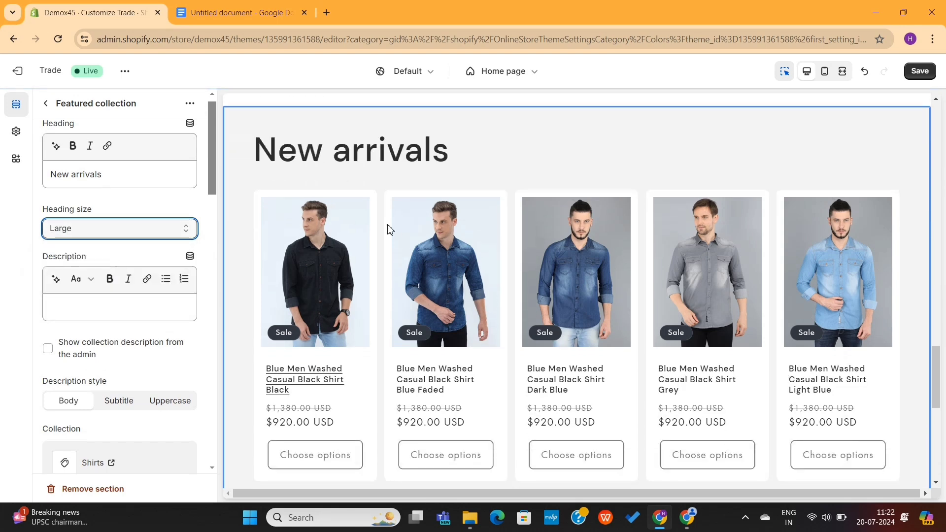
- Delete the Multicolumn section headed "You're set up for success" from the home page
{"action": "scroll", "coordinate": [473, 249], "scroll_direction": "down", "scroll_amount": 5}
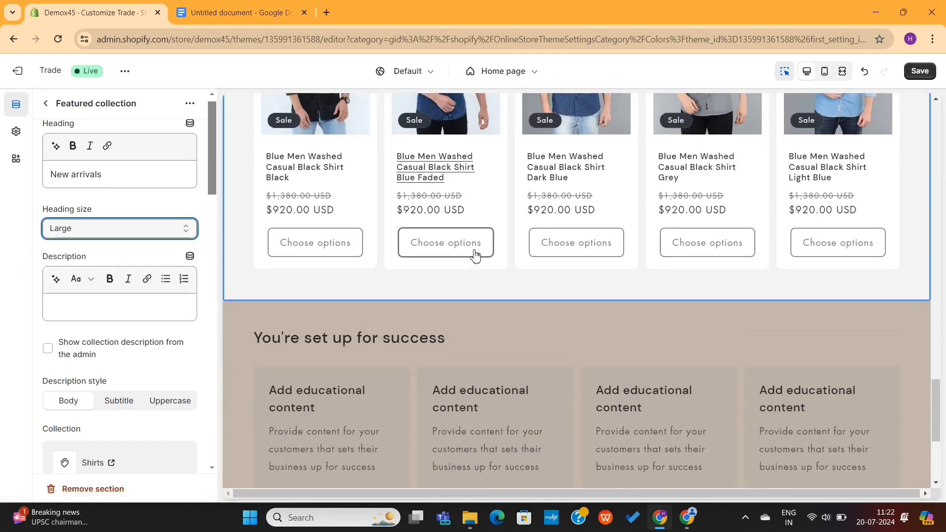
{"action": "scroll", "coordinate": [408, 255], "scroll_direction": "down", "scroll_amount": 2}
{"action": "left_click", "coordinate": [408, 255]}
{"action": "scroll", "coordinate": [476, 251], "scroll_direction": "down", "scroll_amount": 2}
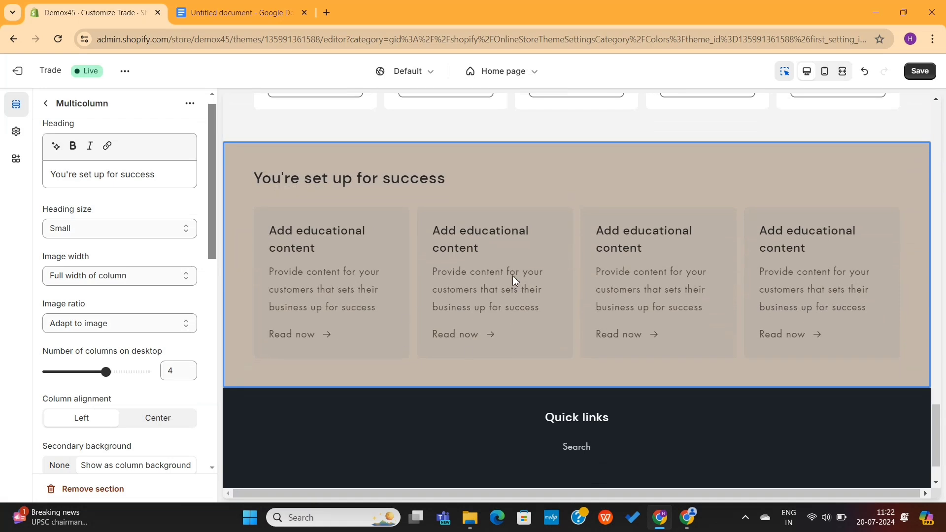
{"action": "scroll", "coordinate": [196, 281], "scroll_direction": "down", "scroll_amount": 10}
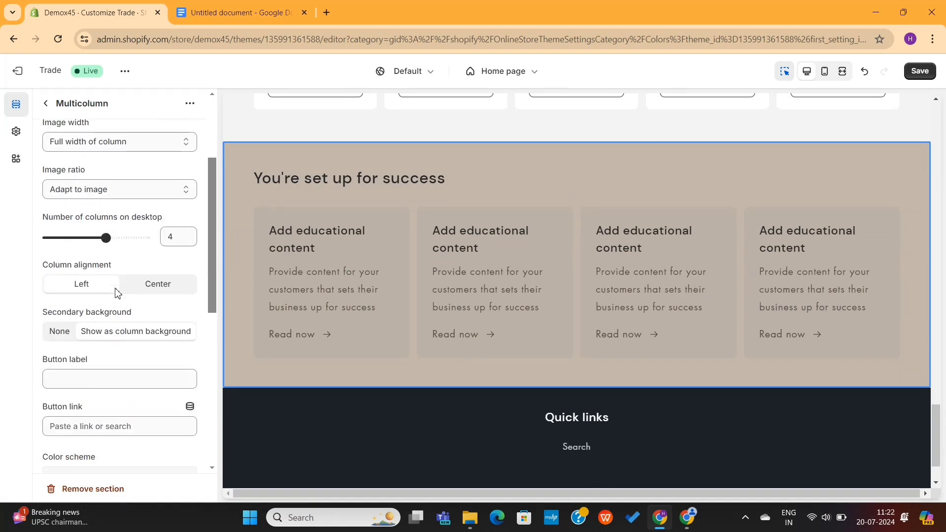
{"action": "scroll", "coordinate": [189, 247], "scroll_direction": "up", "scroll_amount": 10}
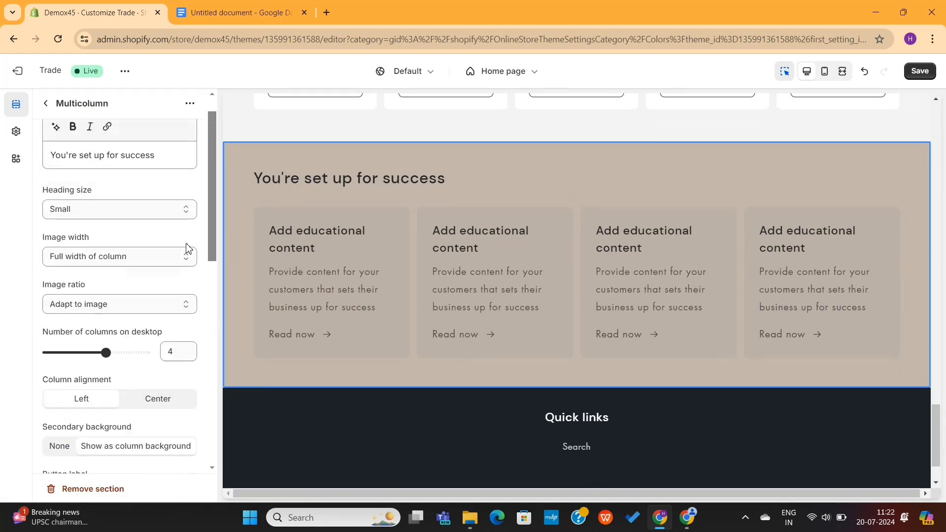
{"action": "left_click", "coordinate": [46, 106]}
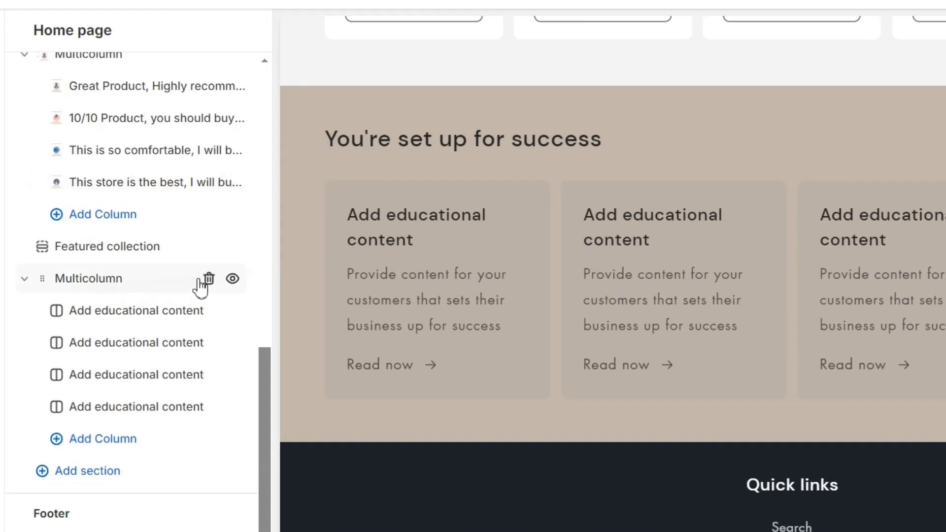
{"action": "left_click", "coordinate": [209, 279]}
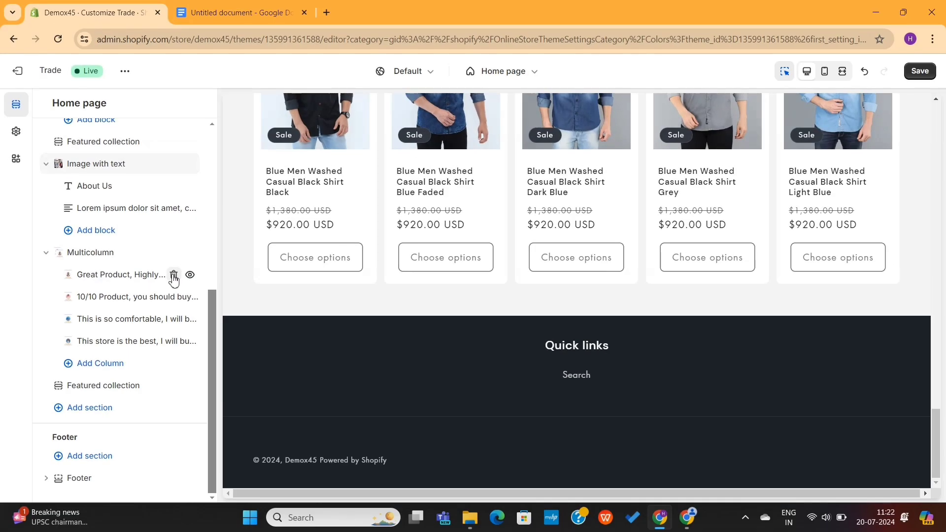
- Add a Collapsible content section below the New arrivals Featured collection section
{"action": "scroll", "coordinate": [351, 351], "scroll_direction": "up", "scroll_amount": 15}
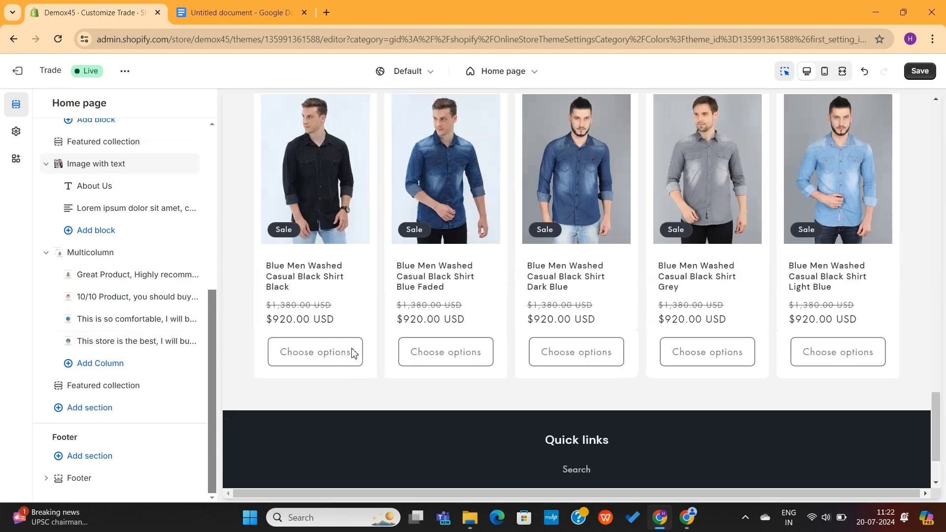
{"action": "scroll", "coordinate": [352, 350], "scroll_direction": "up", "scroll_amount": 15}
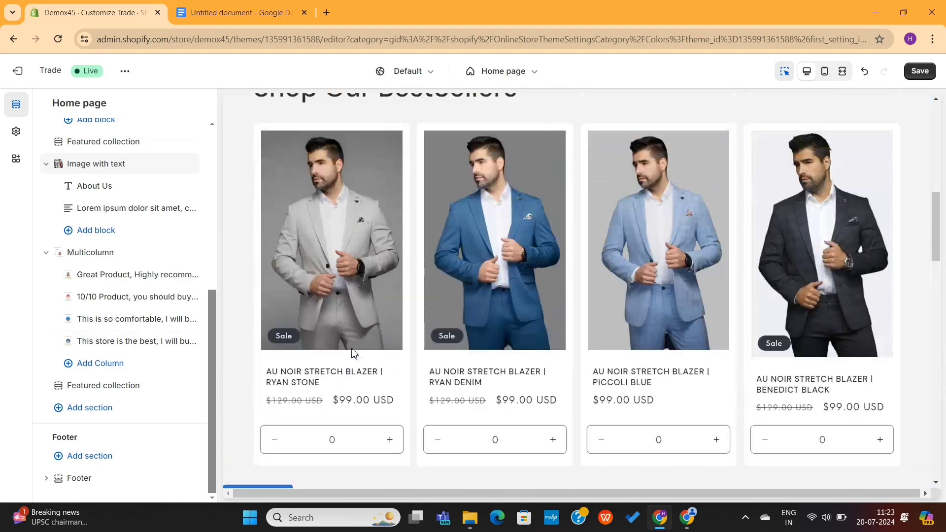
{"action": "scroll", "coordinate": [351, 351], "scroll_direction": "down", "scroll_amount": 15}
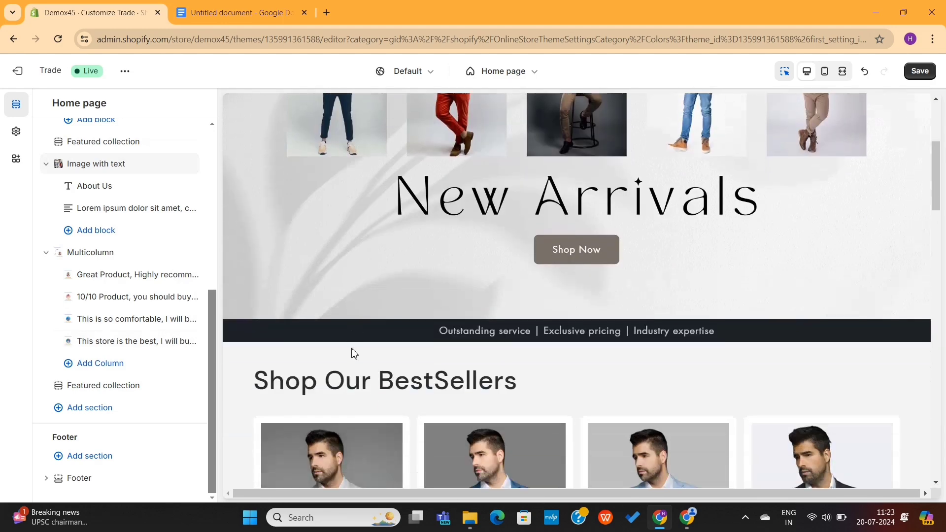
{"action": "scroll", "coordinate": [353, 351], "scroll_direction": "down", "scroll_amount": 10}
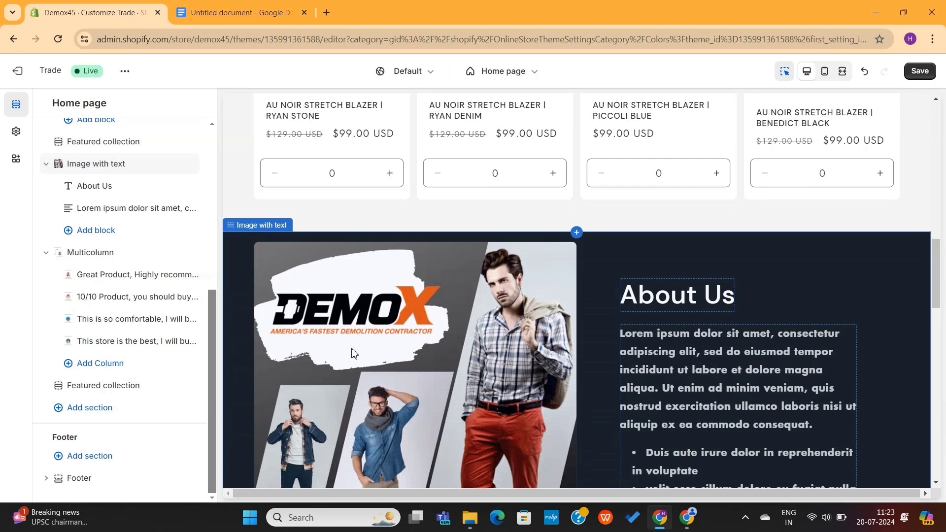
{"action": "scroll", "coordinate": [353, 353], "scroll_direction": "down", "scroll_amount": 2}
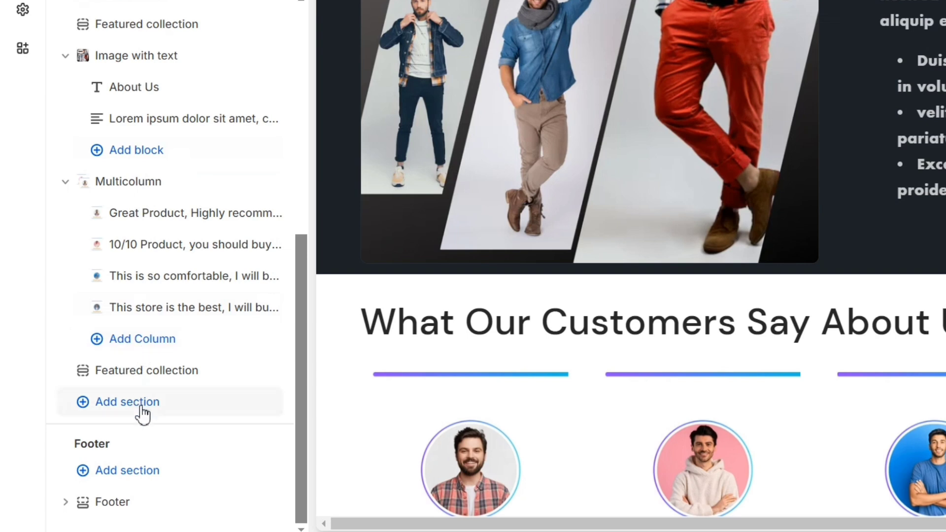
{"action": "left_click", "coordinate": [142, 409]}
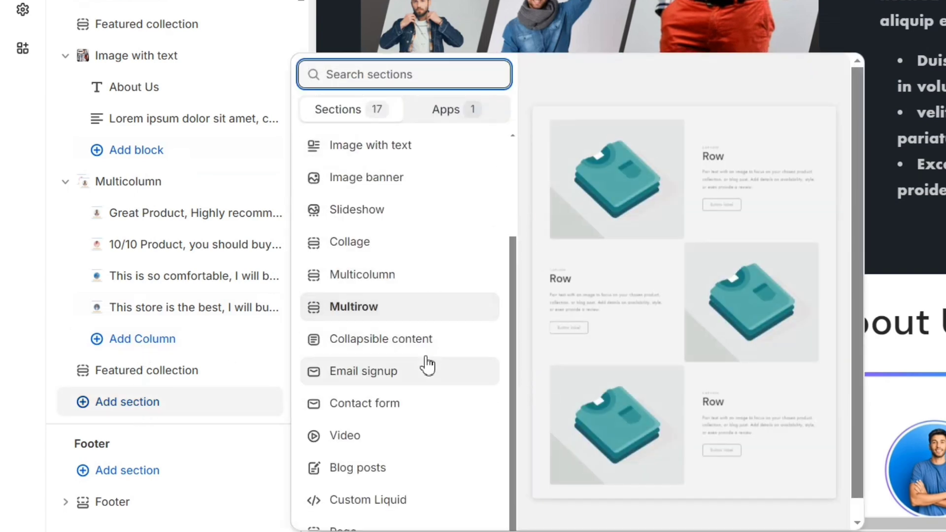
{"action": "scroll", "coordinate": [427, 365], "scroll_direction": "down", "scroll_amount": 1}
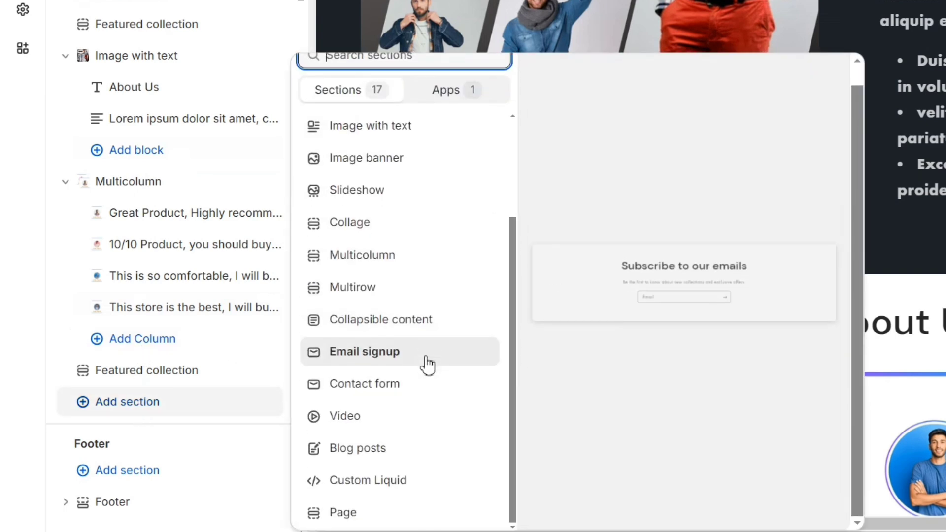
{"action": "left_click", "coordinate": [418, 331]}
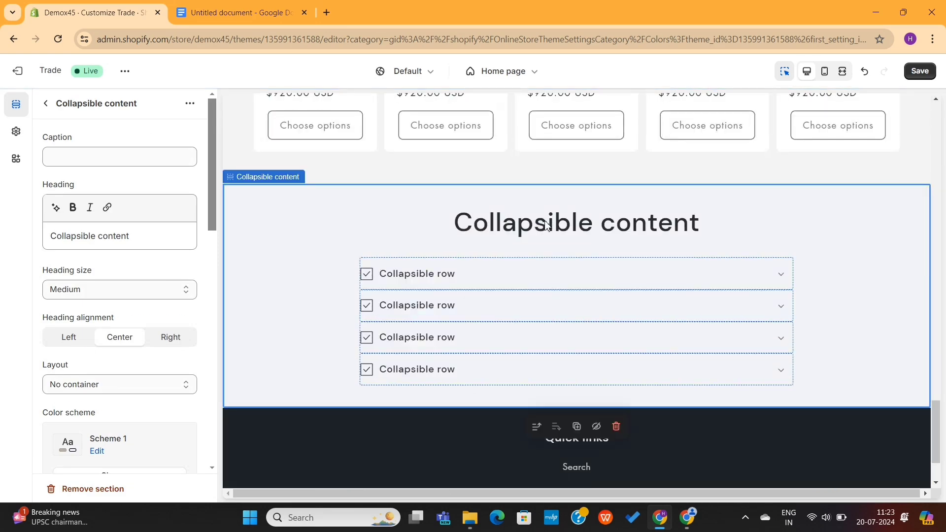
- Set the Collapsible content section's heading to "FAQs"
{"action": "double_click", "coordinate": [522, 233]}
{"action": "left_click", "coordinate": [409, 240]}
{"action": "type", "text": "FAQs"}
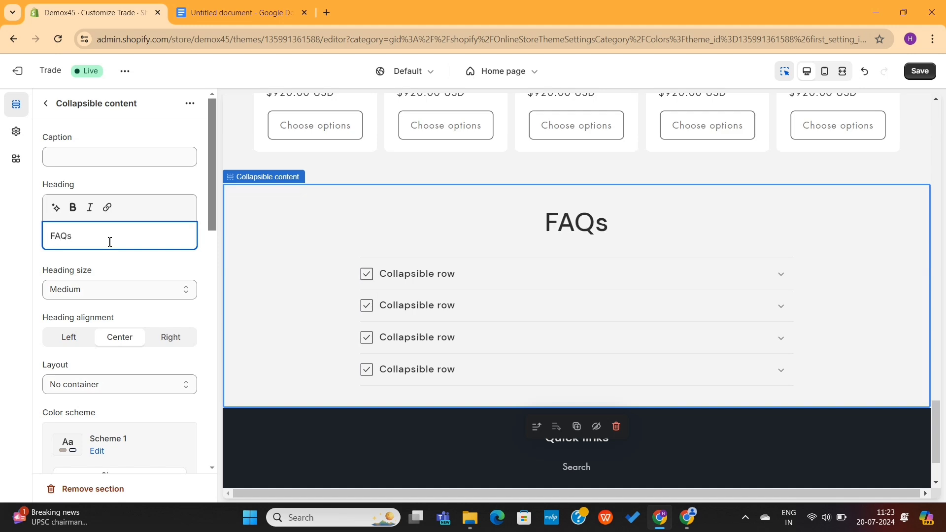
- Set the second collapsible row's heading to "Questions" and its row content to "Answer"
{"action": "left_click", "coordinate": [413, 286]}
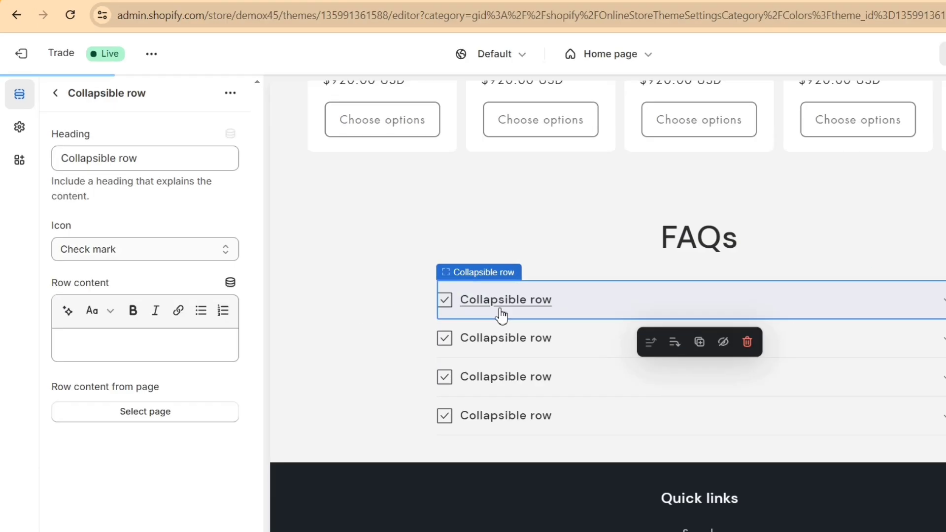
{"action": "left_click", "coordinate": [101, 154]}
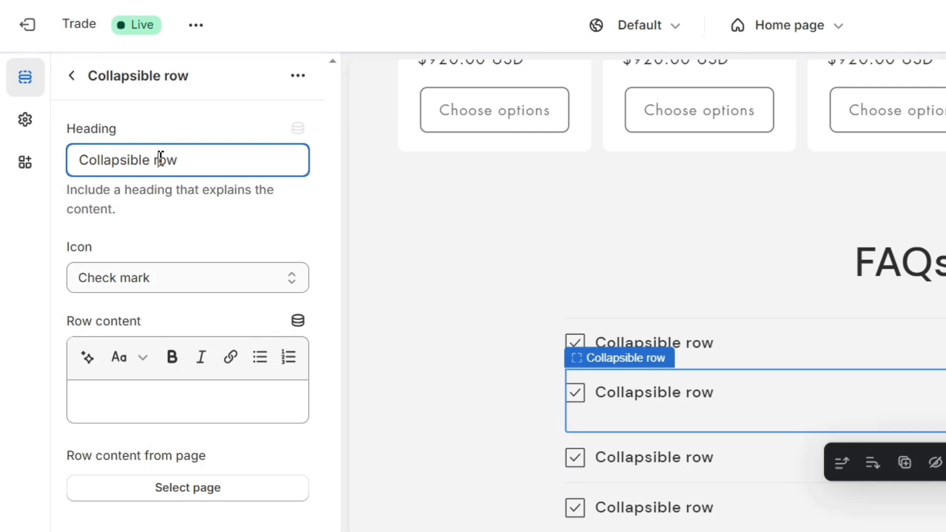
{"action": "triple_click", "coordinate": [160, 159]}
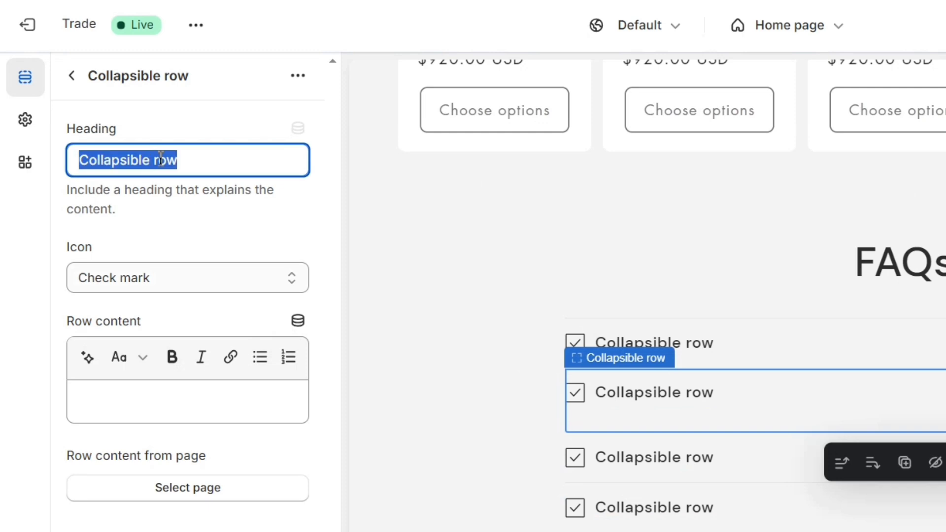
{"action": "type", "text": "Questions"}
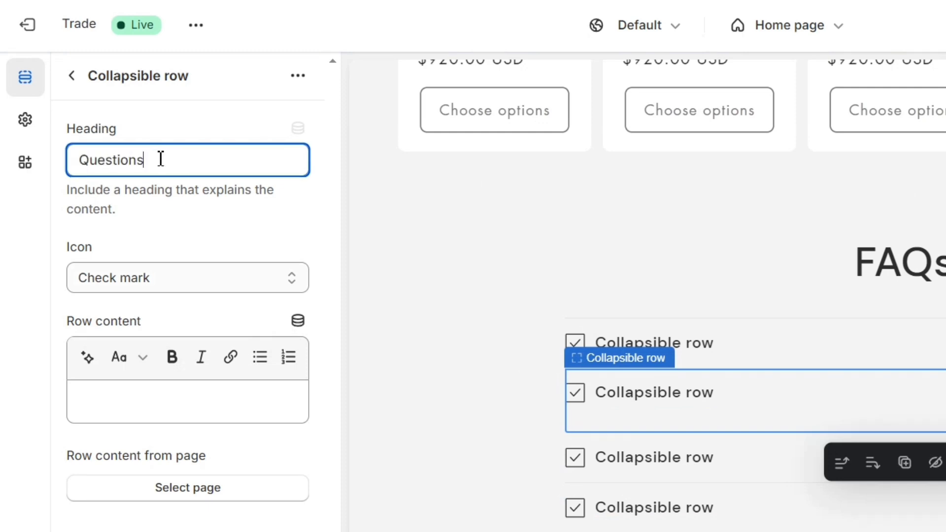
{"action": "left_click", "coordinate": [140, 403]}
{"action": "type", "text": "Ans"}
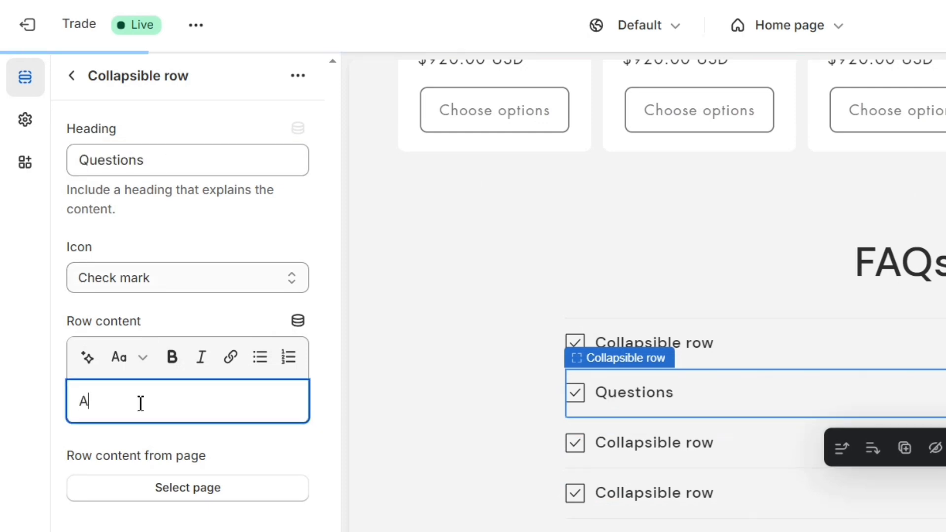
{"action": "type", "text": "wer"}
- Change the FAQs section's color scheme to Scheme 3
{"action": "left_click", "coordinate": [544, 237]}
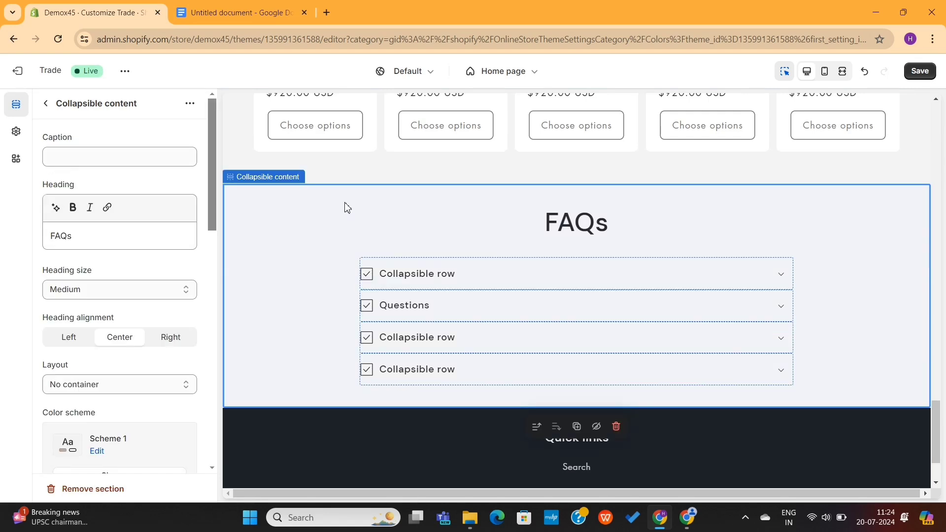
{"action": "scroll", "coordinate": [139, 311], "scroll_direction": "down", "scroll_amount": 5}
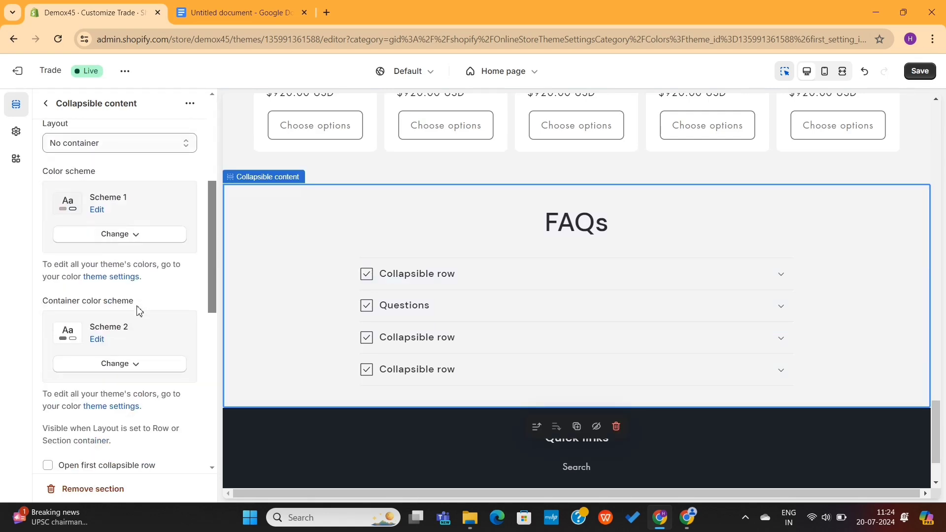
{"action": "left_click", "coordinate": [136, 235]}
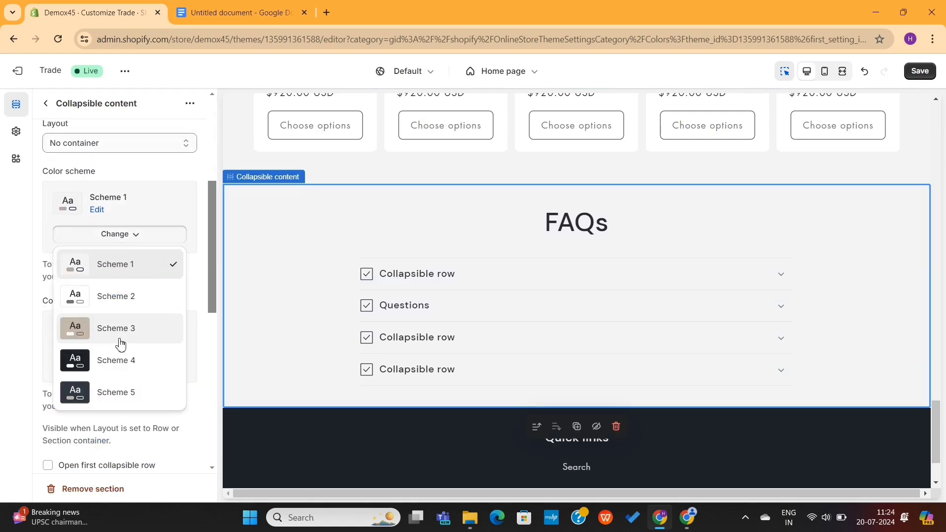
{"action": "left_click", "coordinate": [119, 333]}
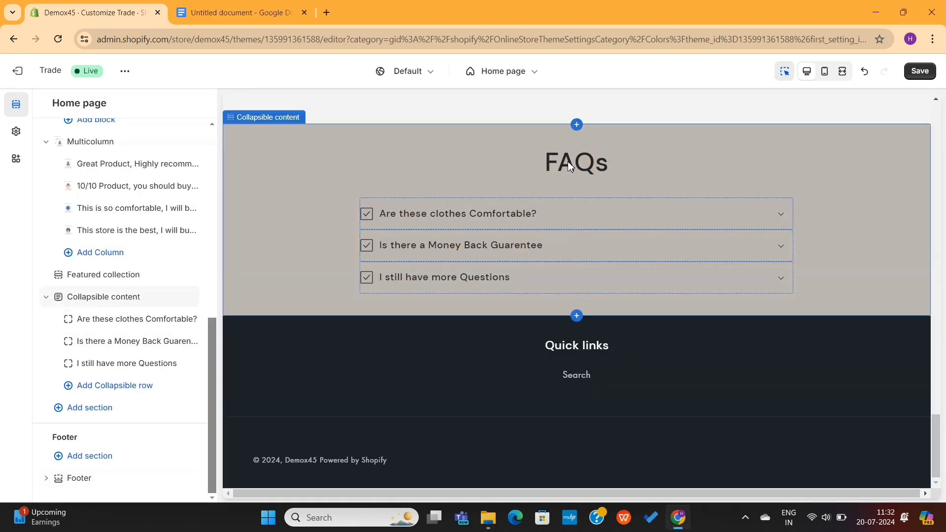
- Open the FAQ rows one after another and review their questions and answers
{"action": "left_click", "coordinate": [569, 167]}
{"action": "left_click", "coordinate": [469, 209]}
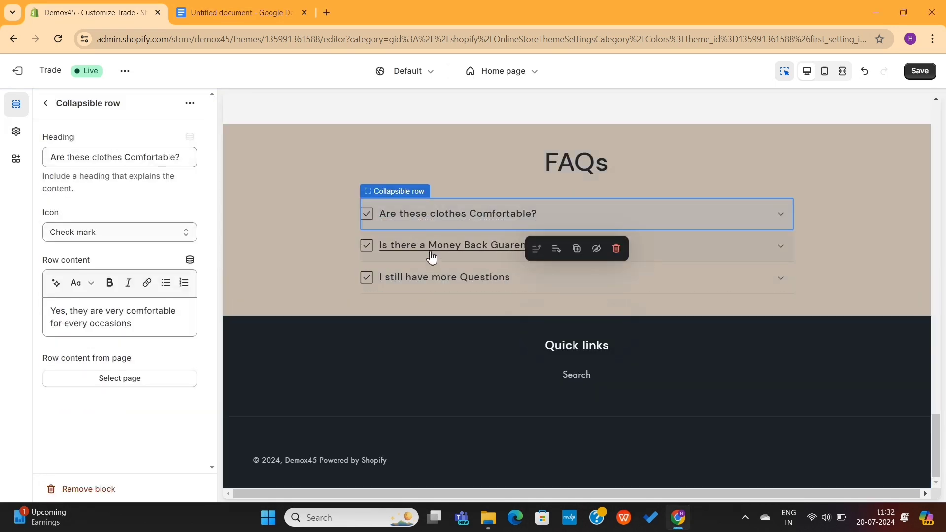
{"action": "left_click", "coordinate": [432, 256]}
{"action": "left_click", "coordinate": [782, 309]}
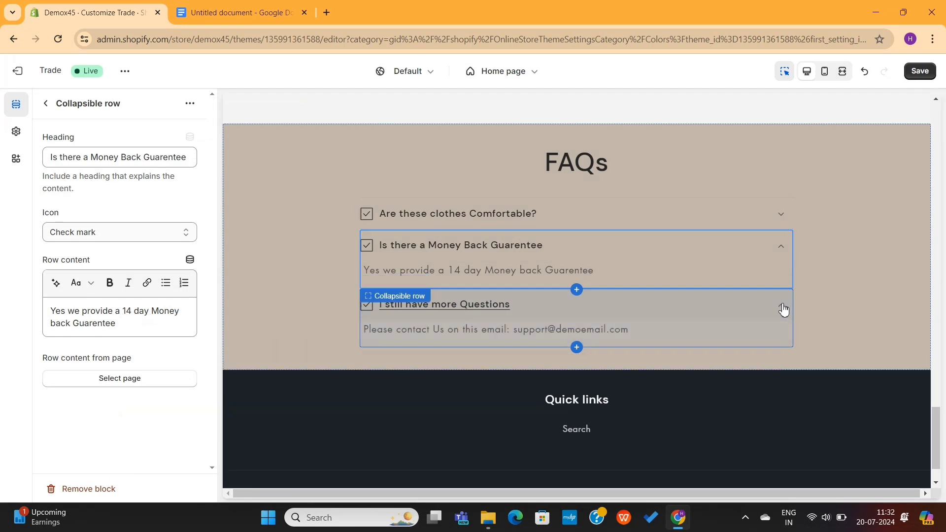
- Collapse the open FAQ row, add a Video section below the Collapsible content section, and clear the new section's heading
{"action": "left_click", "coordinate": [779, 304]}
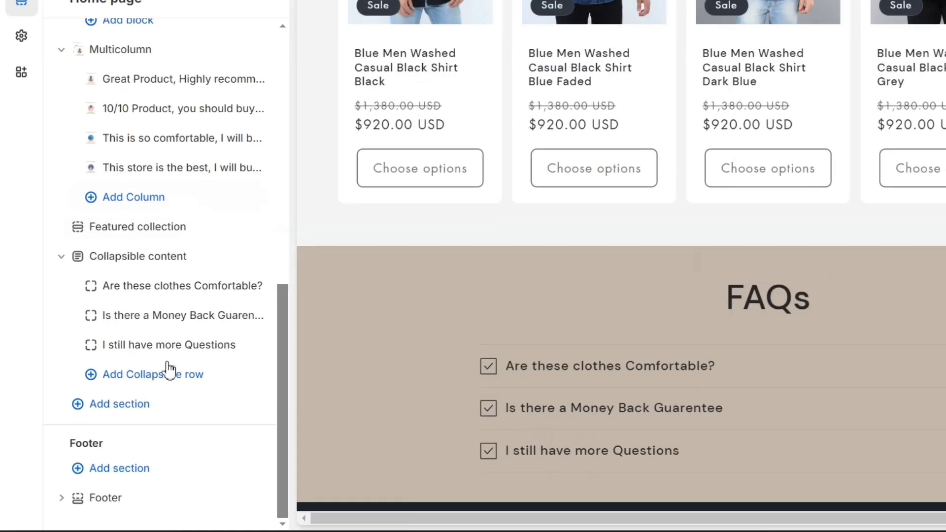
{"action": "left_click", "coordinate": [156, 407]}
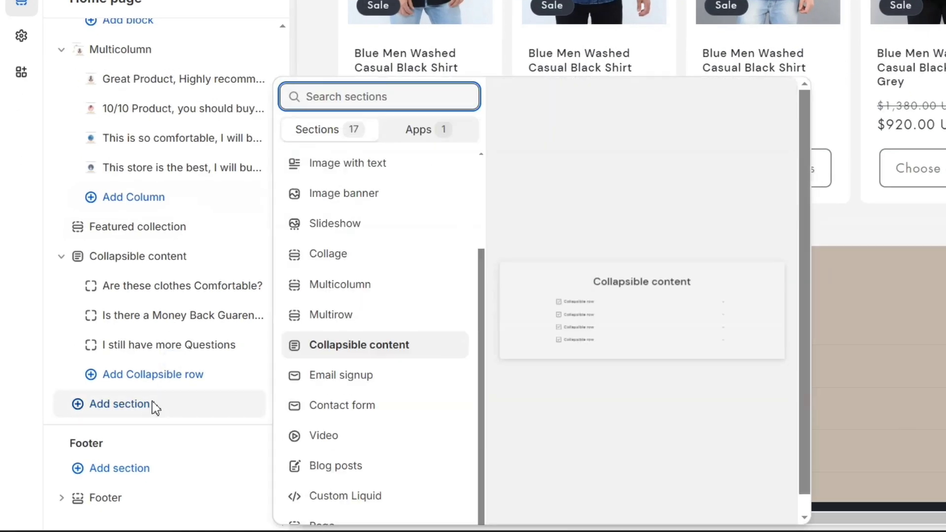
{"action": "left_click", "coordinate": [379, 437]}
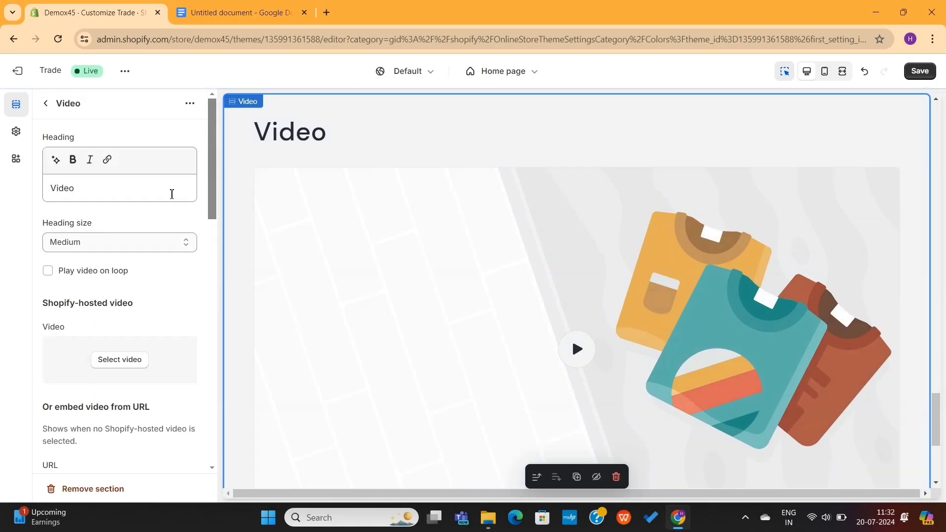
{"action": "double_click", "coordinate": [113, 188]}
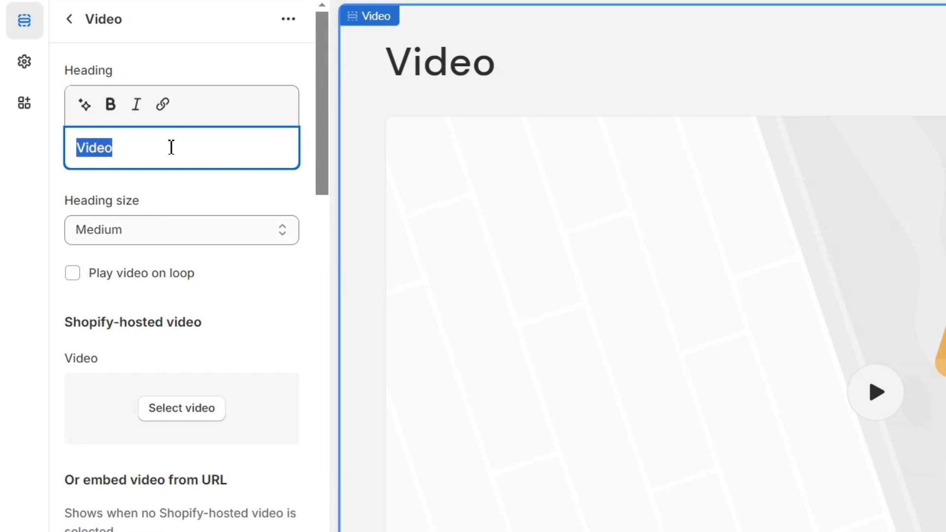
{"action": "key", "text": "BackSpace"}
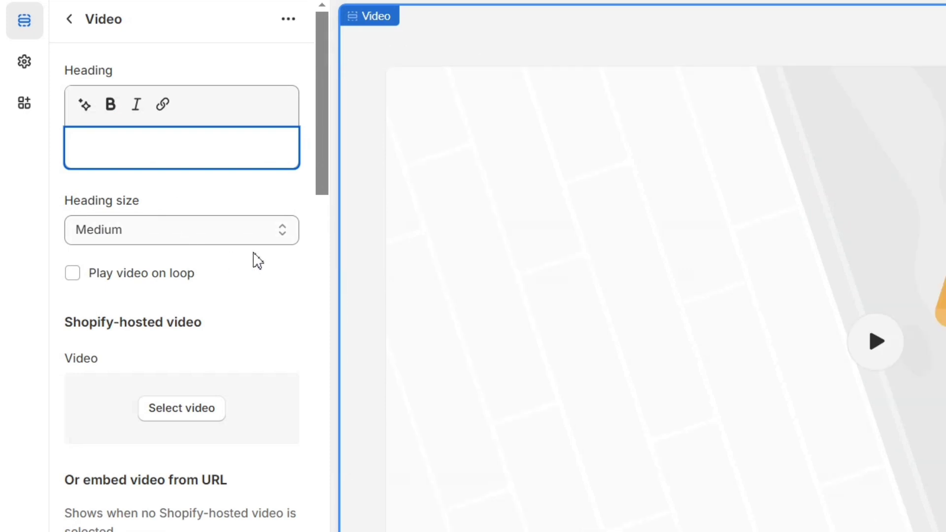
- Replace the Video section's embedded video URL with the YouTube link youtu.be/0-ifvg6XZ6w for the Miami men's outfit video
{"action": "scroll", "coordinate": [165, 309], "scroll_direction": "down", "scroll_amount": 2}
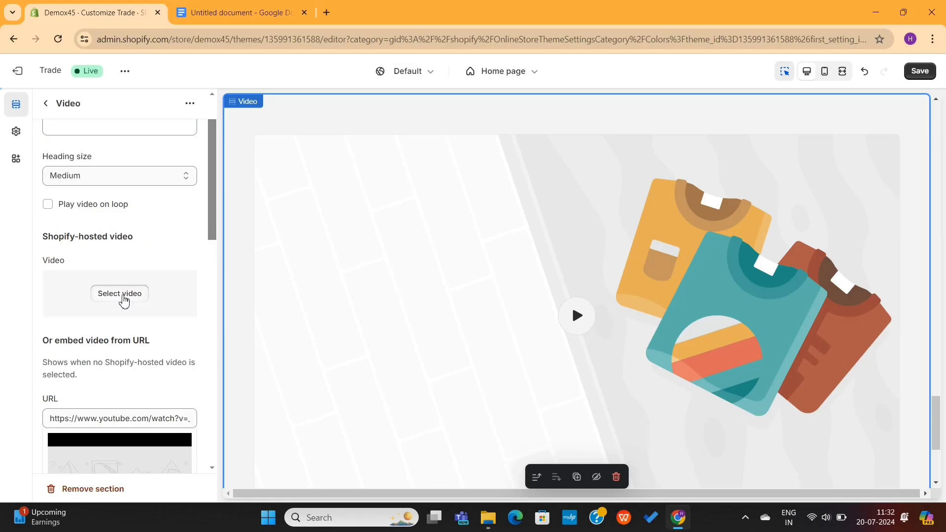
{"action": "left_click", "coordinate": [121, 294]}
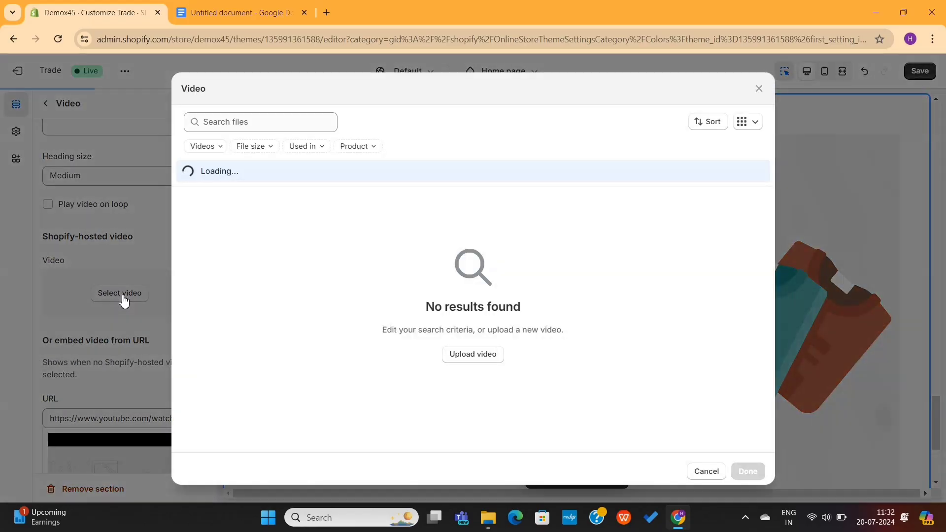
{"action": "left_click", "coordinate": [759, 89]}
{"action": "scroll", "coordinate": [113, 364], "scroll_direction": "down", "scroll_amount": 1}
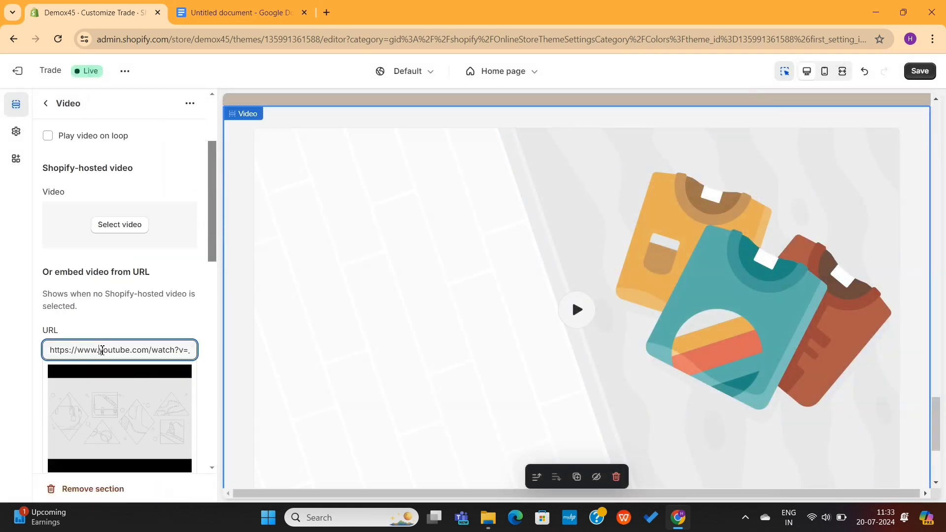
{"action": "triple_click", "coordinate": [102, 350]}
{"action": "key", "text": "ctrl+v"}
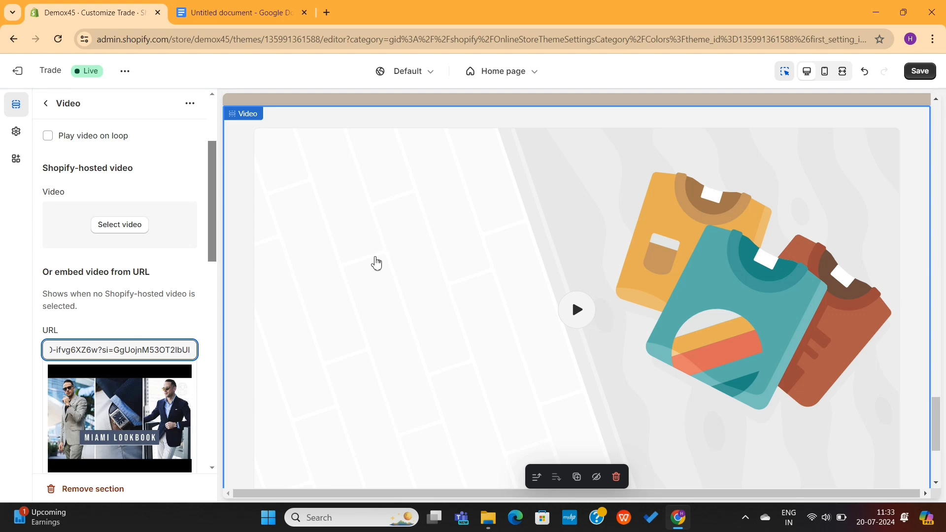
- Set the "new collection" PNG named 2 as the Video section's cover image and open the embedded video in the preview
{"action": "scroll", "coordinate": [547, 211], "scroll_direction": "down", "scroll_amount": 1}
{"action": "scroll", "coordinate": [123, 335], "scroll_direction": "down", "scroll_amount": 5}
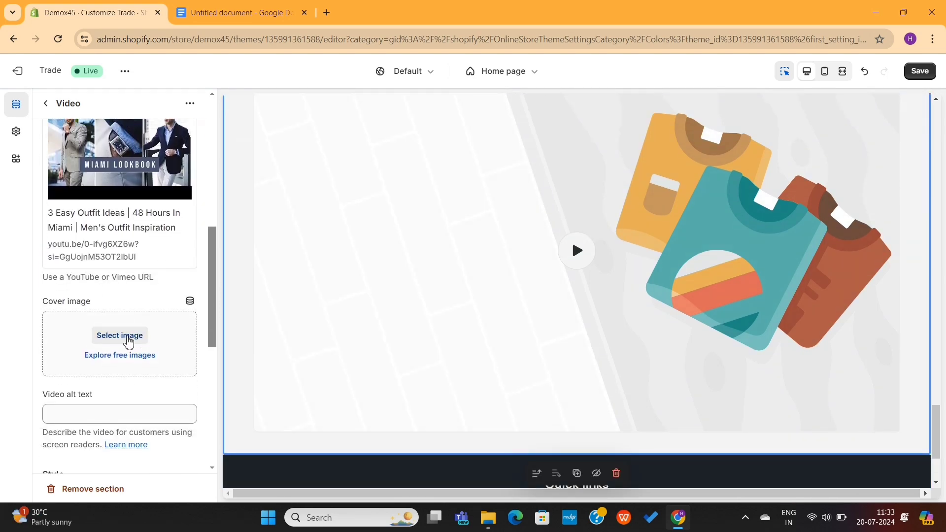
{"action": "left_click", "coordinate": [119, 336]}
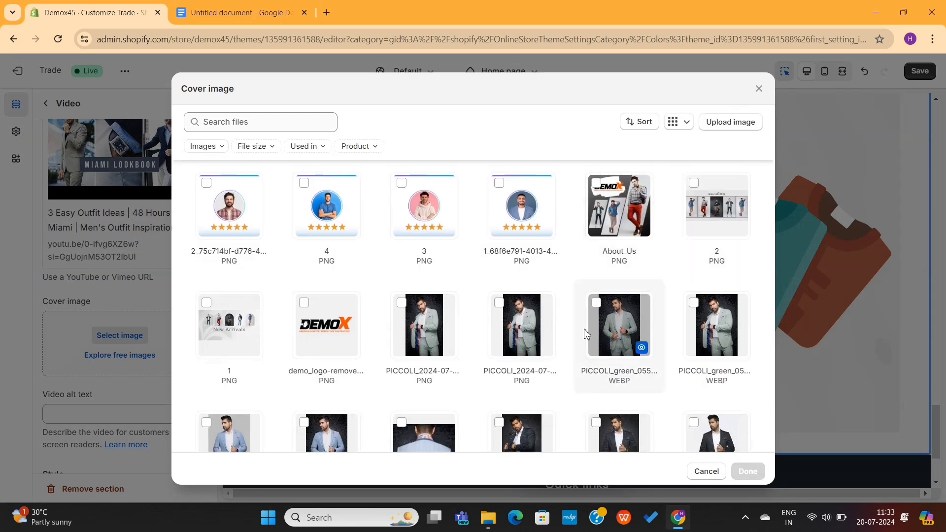
{"action": "scroll", "coordinate": [261, 266], "scroll_direction": "down", "scroll_amount": 2}
{"action": "scroll", "coordinate": [498, 230], "scroll_direction": "up", "scroll_amount": 3}
{"action": "scroll", "coordinate": [673, 279], "scroll_direction": "down", "scroll_amount": 2}
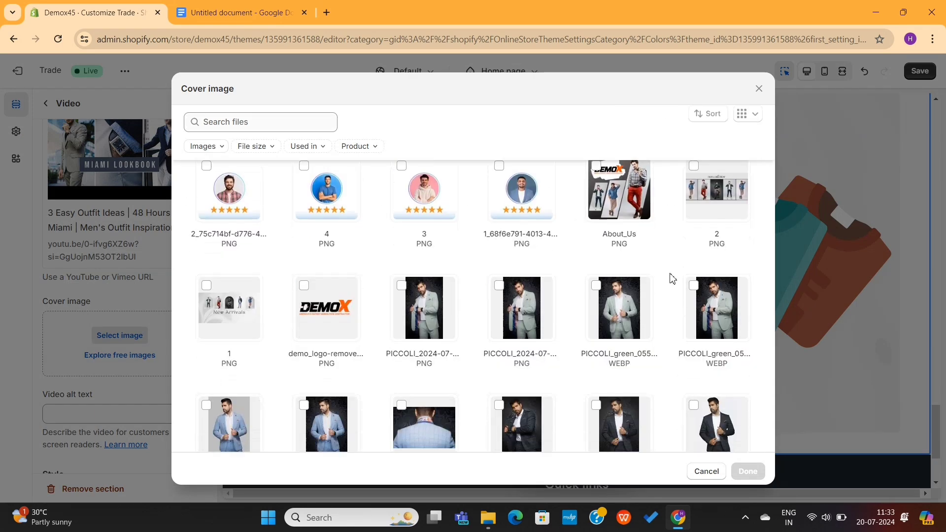
{"action": "scroll", "coordinate": [673, 279], "scroll_direction": "down", "scroll_amount": 2}
{"action": "scroll", "coordinate": [670, 275], "scroll_direction": "up", "scroll_amount": 3}
{"action": "scroll", "coordinate": [640, 295], "scroll_direction": "down", "scroll_amount": 10}
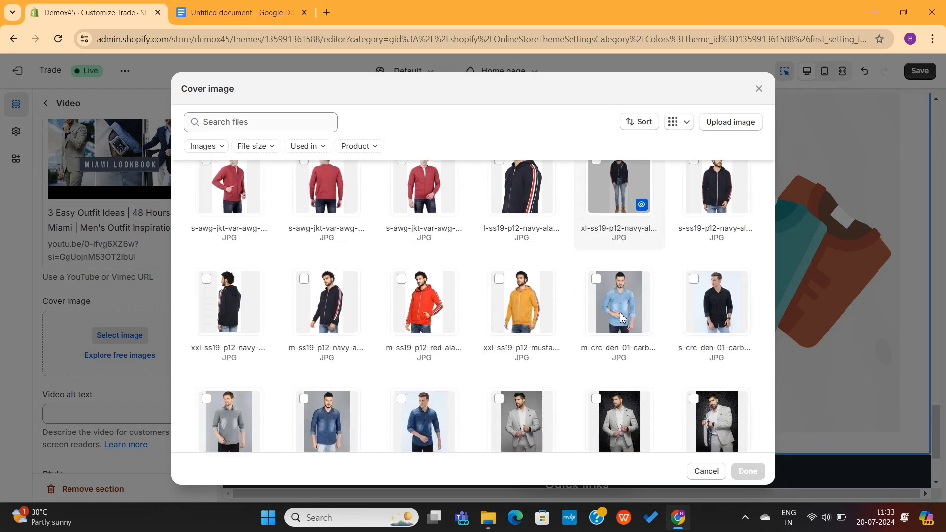
{"action": "scroll", "coordinate": [622, 318], "scroll_direction": "up", "scroll_amount": 10}
{"action": "left_click", "coordinate": [694, 279]}
{"action": "left_click", "coordinate": [747, 471]}
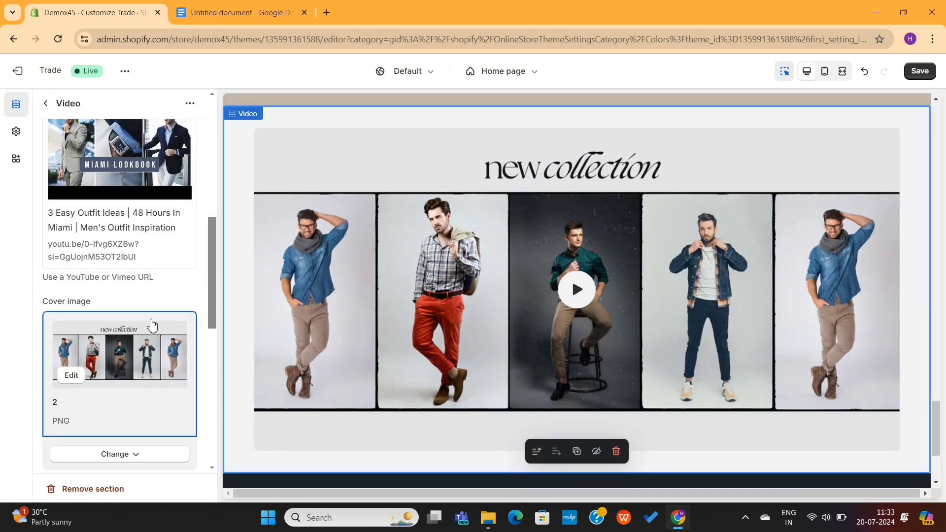
{"action": "left_click", "coordinate": [576, 290]}
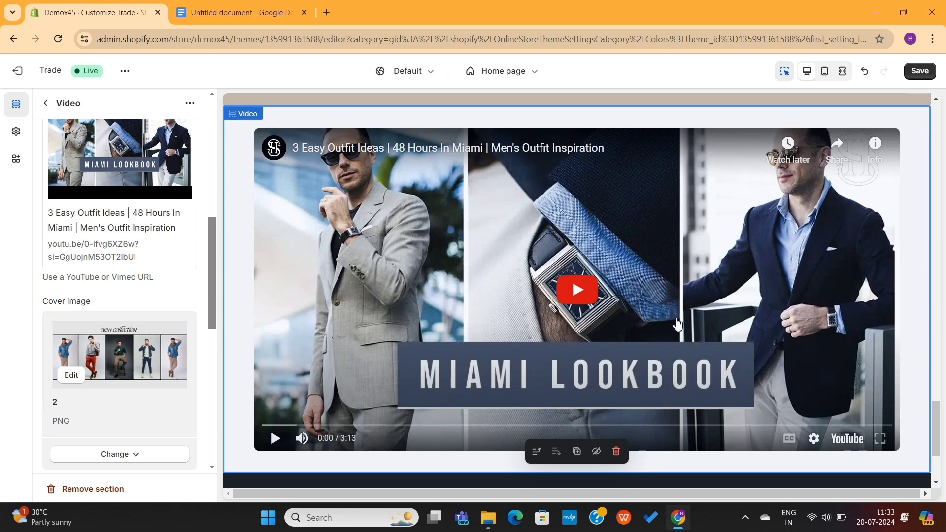
- Make the Video section full width with 0 px top and bottom padding, and place it directly above the Image with text section
{"action": "scroll", "coordinate": [164, 355], "scroll_direction": "down", "scroll_amount": 6}
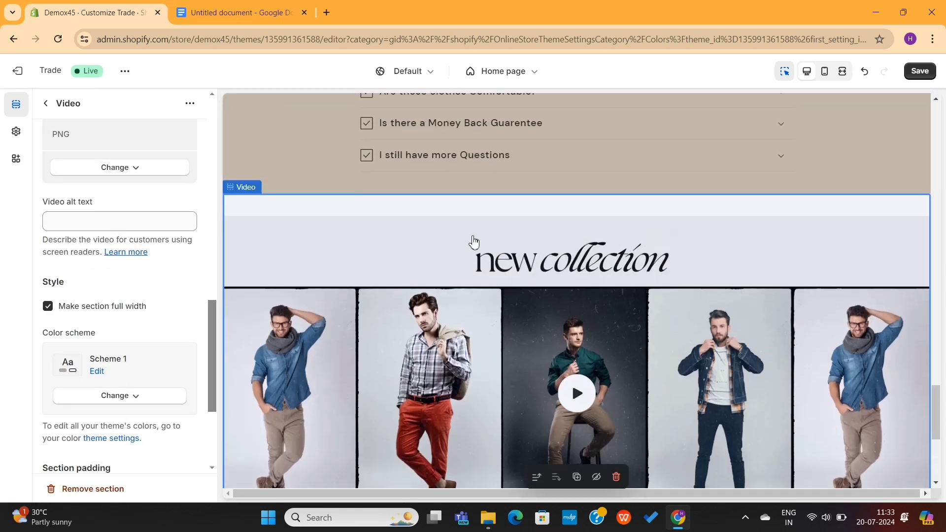
{"action": "scroll", "coordinate": [471, 243], "scroll_direction": "down", "scroll_amount": 5}
{"action": "scroll", "coordinate": [118, 378], "scroll_direction": "down", "scroll_amount": 4}
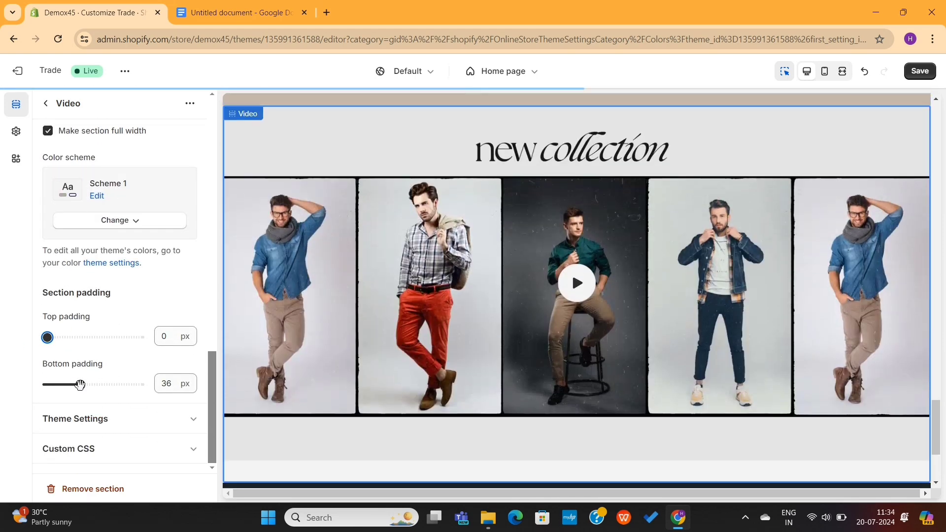
{"action": "left_click_drag", "start_coordinate": [80, 384], "coordinate": [41, 239]}
{"action": "left_click", "coordinate": [45, 103]}
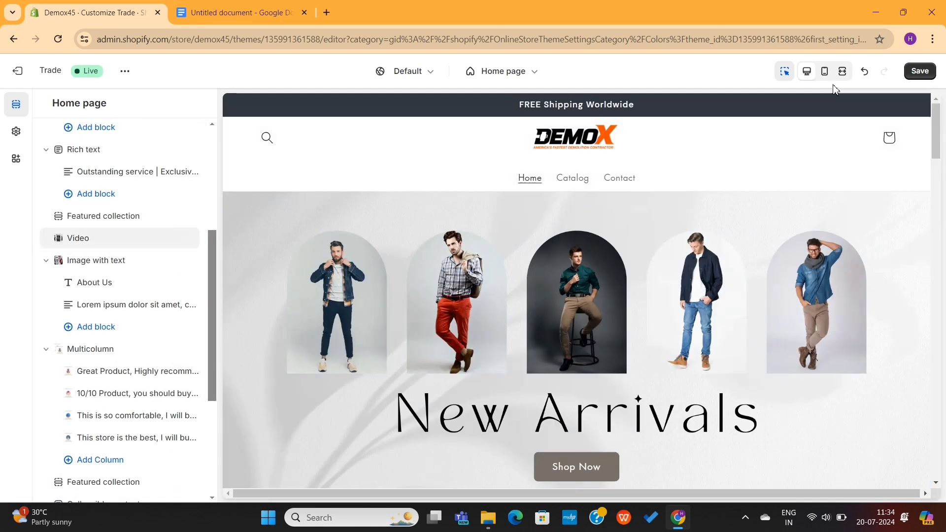
- Review the whole home page in the fullscreen preview, from the banner through the video and testimonials down to the FAQs
{"action": "left_click", "coordinate": [842, 72]}
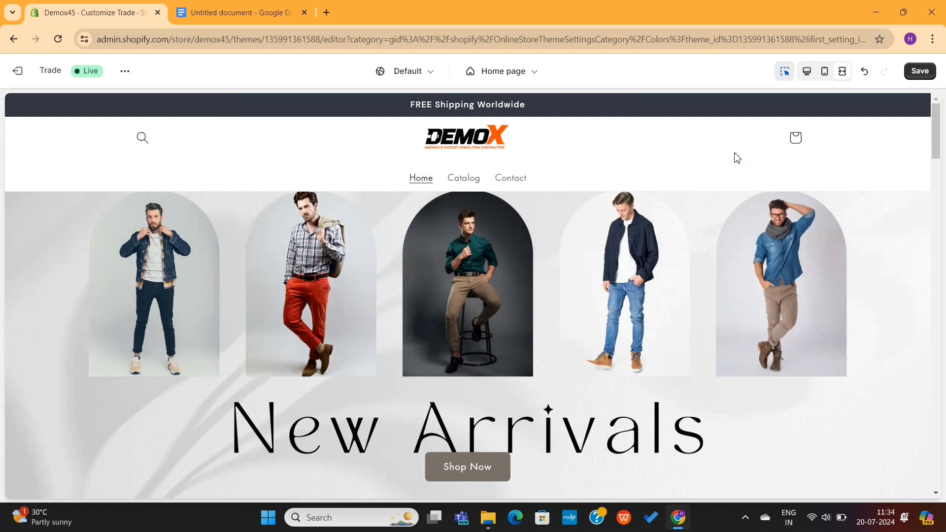
{"action": "scroll", "coordinate": [614, 288], "scroll_direction": "down", "scroll_amount": 1}
{"action": "scroll", "coordinate": [613, 288], "scroll_direction": "up", "scroll_amount": 1}
{"action": "scroll", "coordinate": [614, 289], "scroll_direction": "down", "scroll_amount": 1}
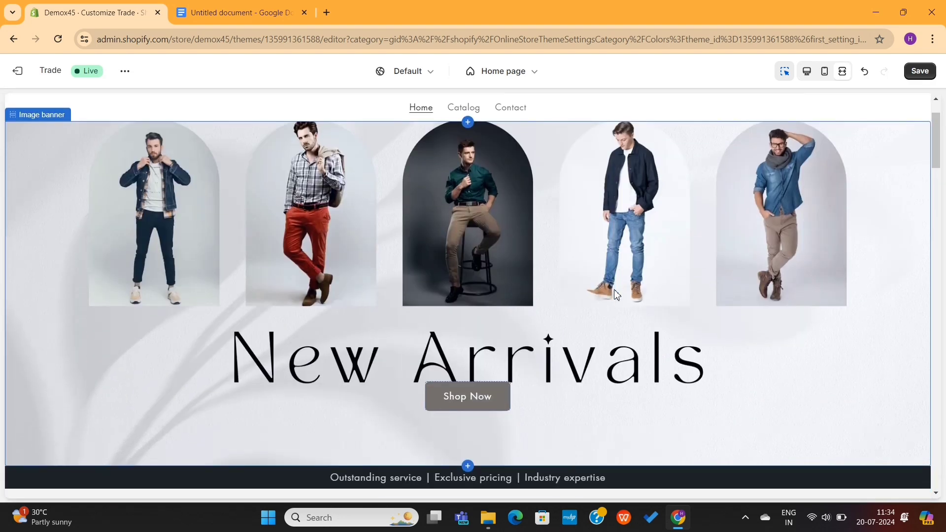
{"action": "scroll", "coordinate": [614, 289], "scroll_direction": "down", "scroll_amount": 1}
{"action": "scroll", "coordinate": [614, 289], "scroll_direction": "up", "scroll_amount": 2}
{"action": "scroll", "coordinate": [613, 289], "scroll_direction": "down", "scroll_amount": 3}
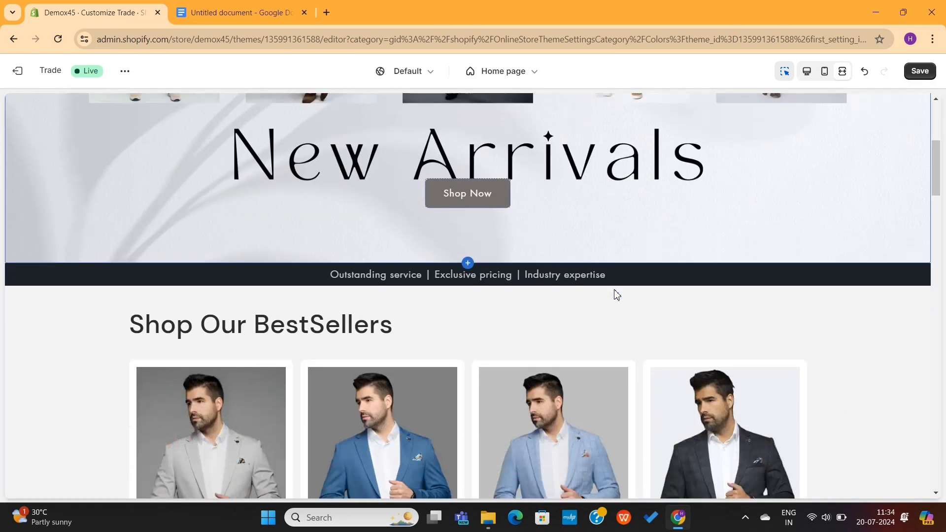
{"action": "scroll", "coordinate": [615, 291], "scroll_direction": "down", "scroll_amount": 3}
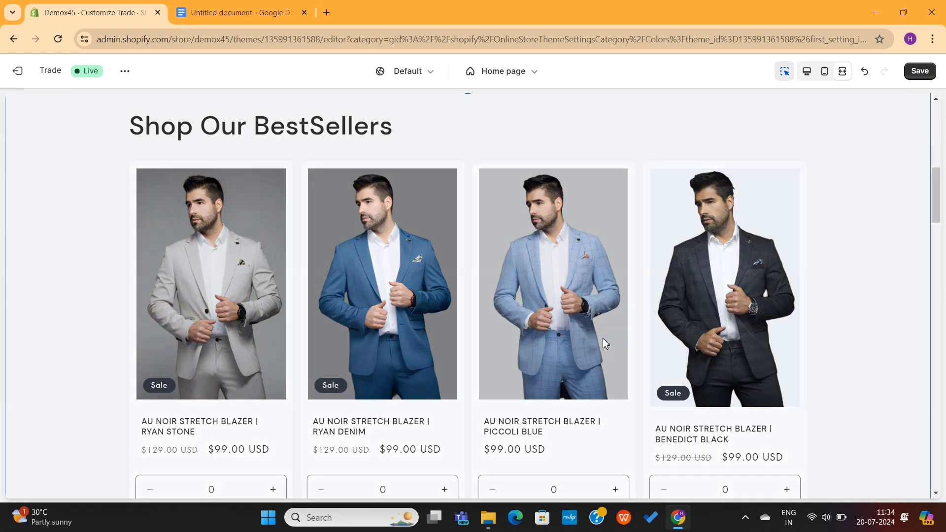
{"action": "scroll", "coordinate": [605, 343], "scroll_direction": "down", "scroll_amount": 7}
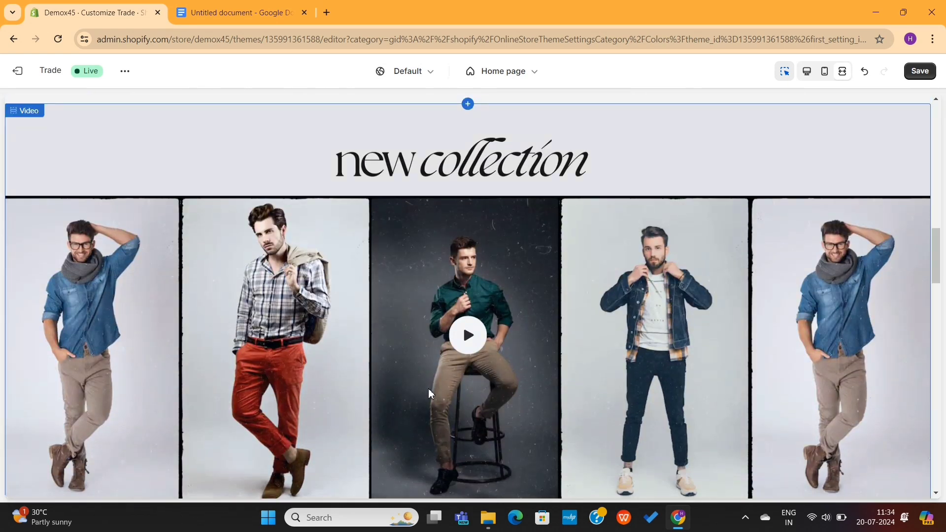
{"action": "scroll", "coordinate": [528, 382], "scroll_direction": "down", "scroll_amount": 8}
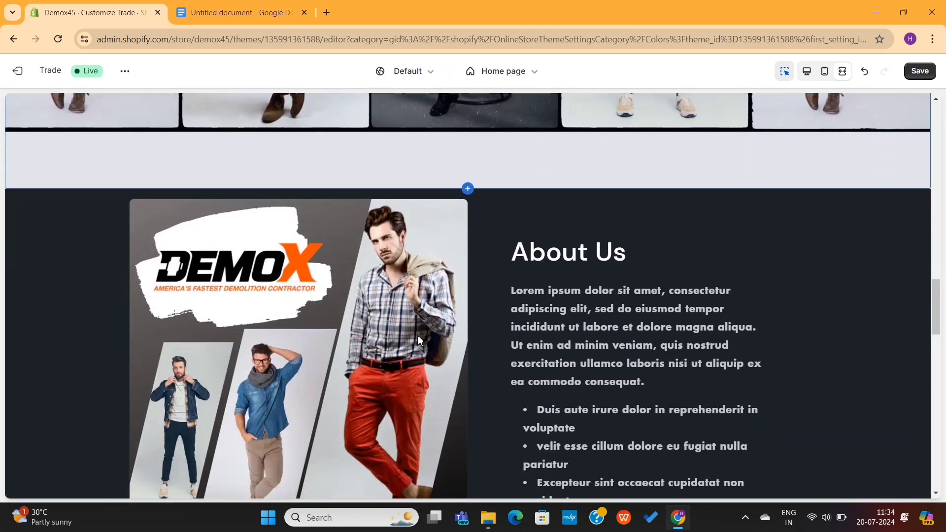
{"action": "scroll", "coordinate": [501, 325], "scroll_direction": "down", "scroll_amount": 10}
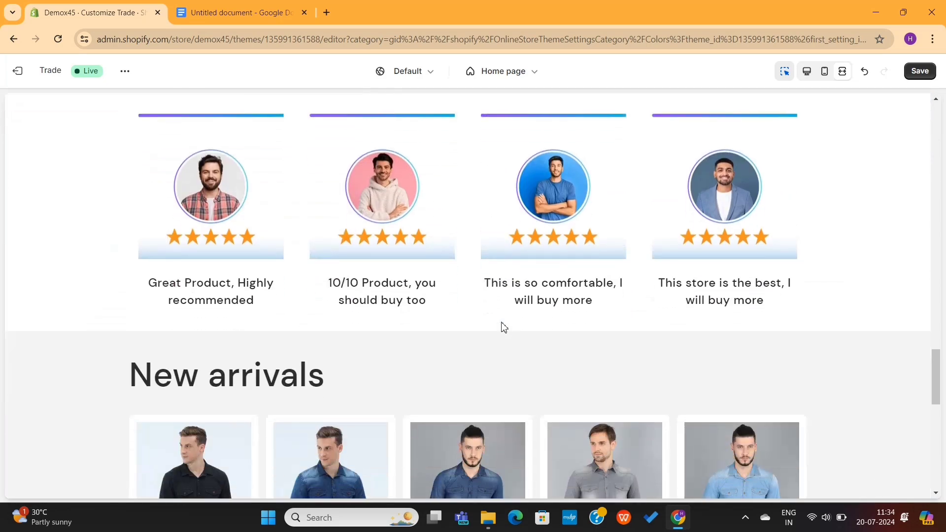
{"action": "scroll", "coordinate": [503, 326], "scroll_direction": "down", "scroll_amount": 9}
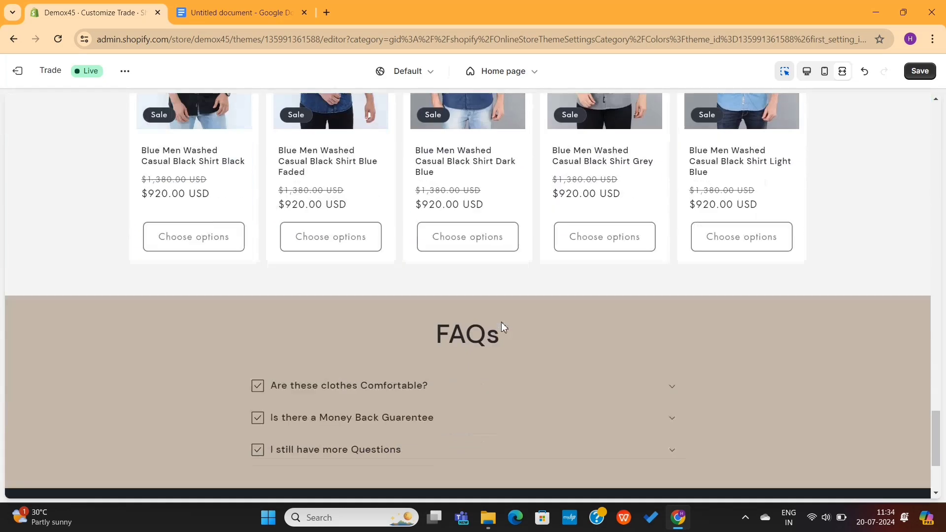
{"action": "scroll", "coordinate": [501, 325], "scroll_direction": "down", "scroll_amount": 3}
{"action": "scroll", "coordinate": [501, 325], "scroll_direction": "up", "scroll_amount": 20}
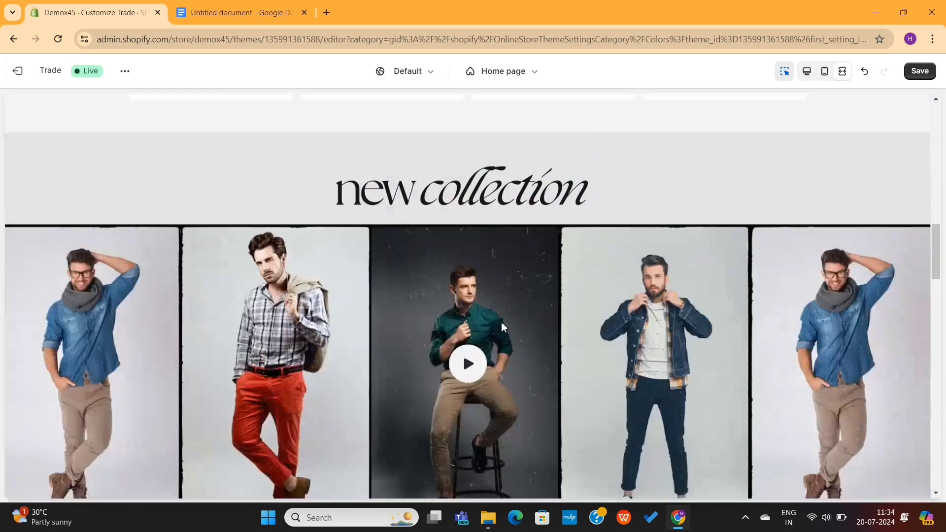
{"action": "scroll", "coordinate": [501, 325], "scroll_direction": "up", "scroll_amount": 12}
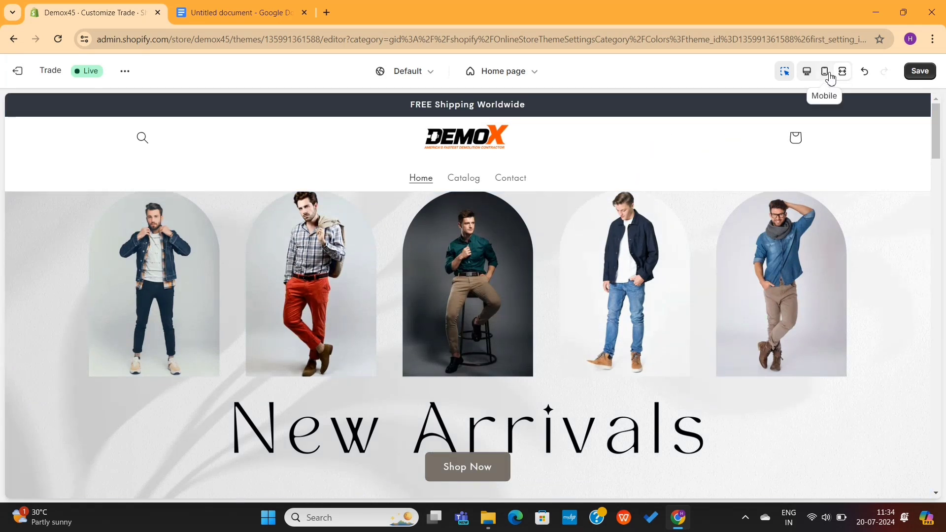
- Return the home page to the desktop preview and save the theme changes
{"action": "left_click", "coordinate": [815, 75]}
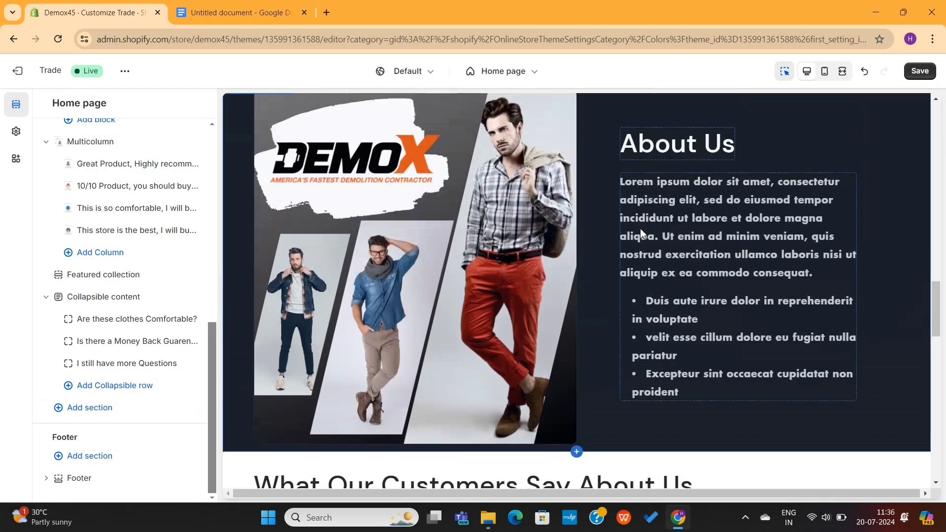
{"action": "scroll", "coordinate": [640, 230], "scroll_direction": "up", "scroll_amount": 15}
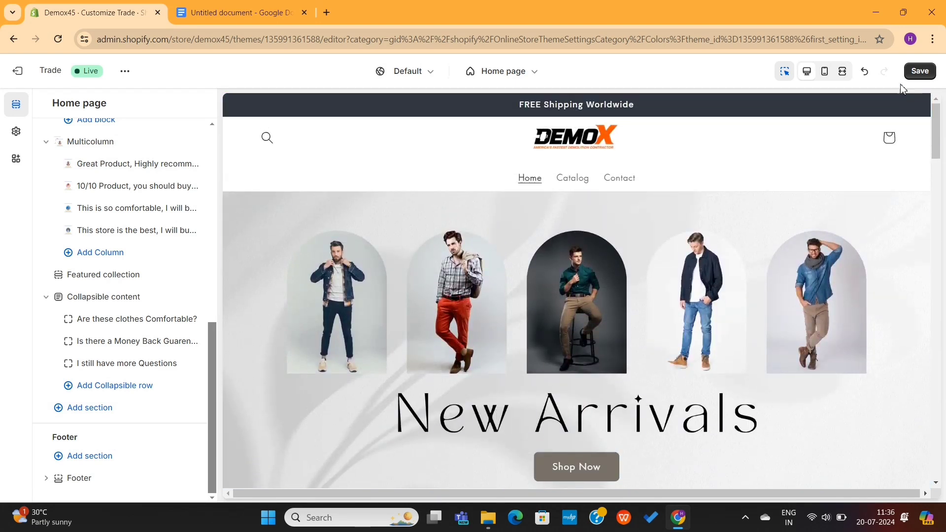
{"action": "left_click", "coordinate": [919, 72]}
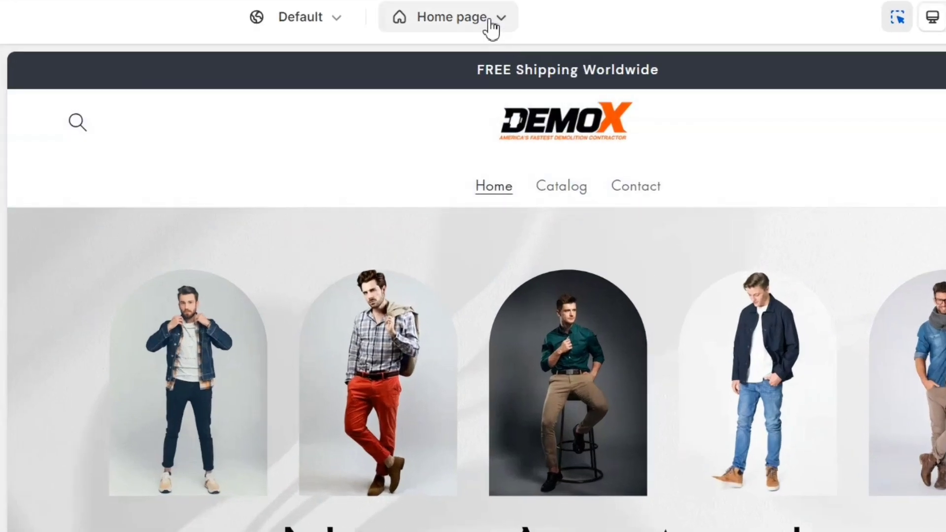
- Open the default product template and set its preview product to AU NOIR STRETCH BLAZER | RYAN STONE
{"action": "left_click", "coordinate": [490, 21]}
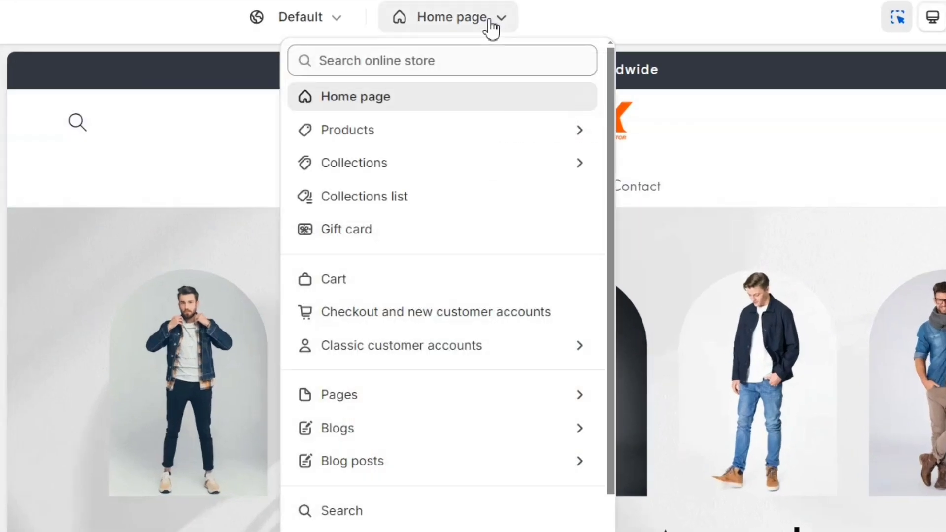
{"action": "left_click", "coordinate": [433, 139]}
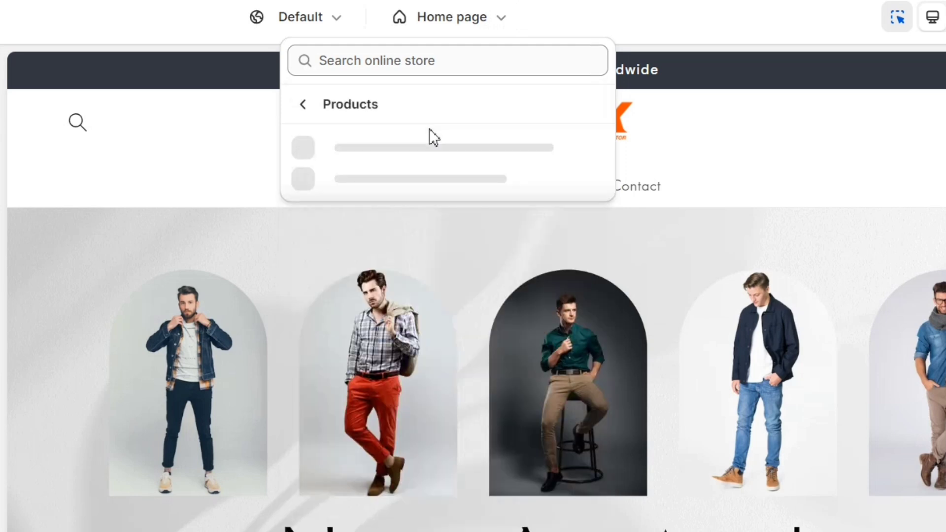
{"action": "left_click", "coordinate": [423, 155]}
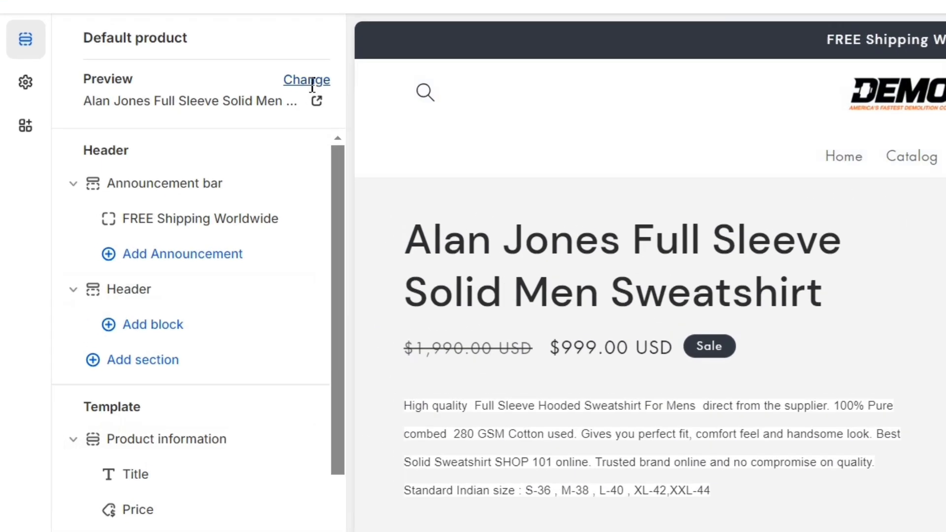
{"action": "left_click", "coordinate": [306, 79]}
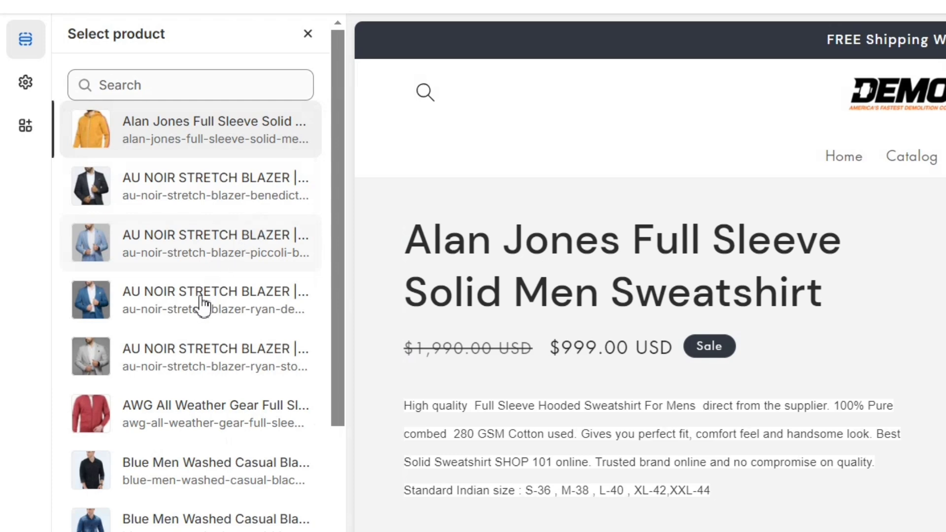
{"action": "left_click", "coordinate": [186, 362]}
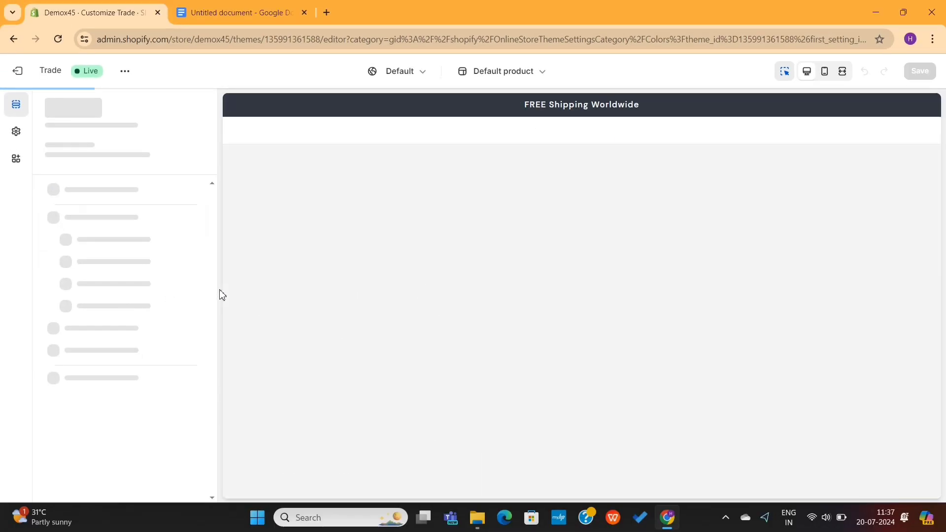
- Review the product page preview from the header and product information through the quick order list and related products to the footer
{"action": "scroll", "coordinate": [560, 320], "scroll_direction": "down", "scroll_amount": 3}
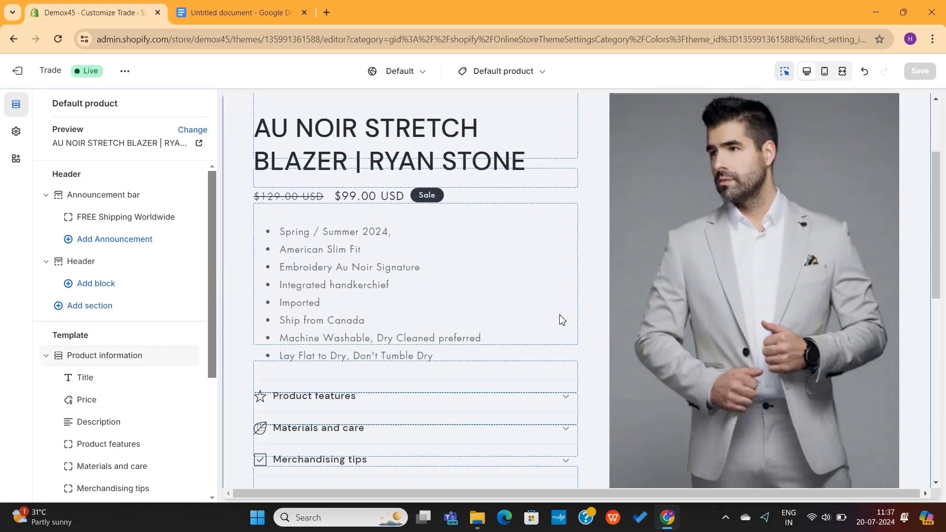
{"action": "scroll", "coordinate": [560, 320], "scroll_direction": "down", "scroll_amount": 3}
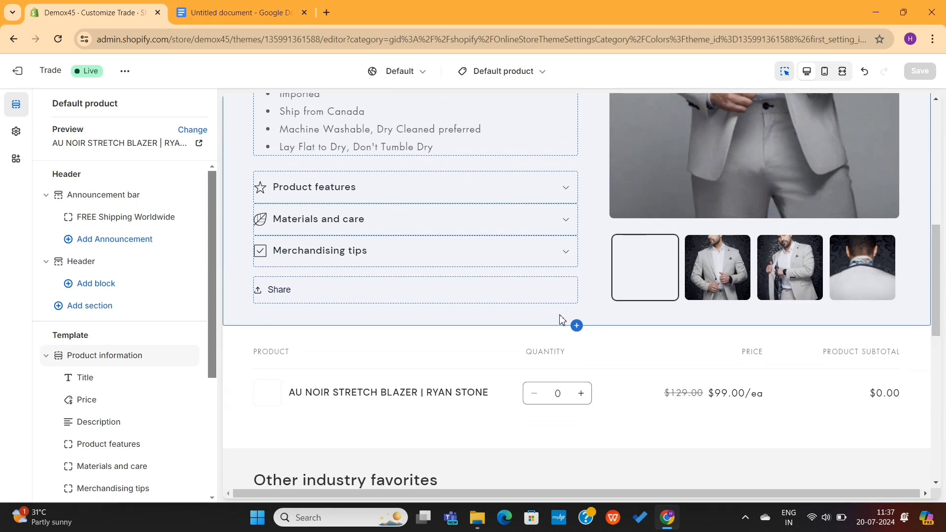
{"action": "scroll", "coordinate": [561, 321], "scroll_direction": "up", "scroll_amount": 4}
{"action": "scroll", "coordinate": [561, 320], "scroll_direction": "up", "scroll_amount": 3}
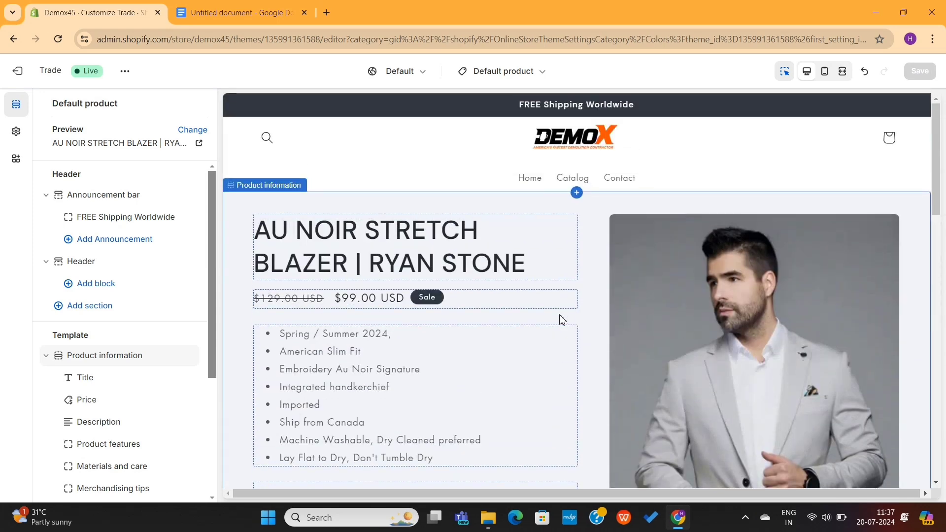
{"action": "scroll", "coordinate": [562, 320], "scroll_direction": "down", "scroll_amount": 5}
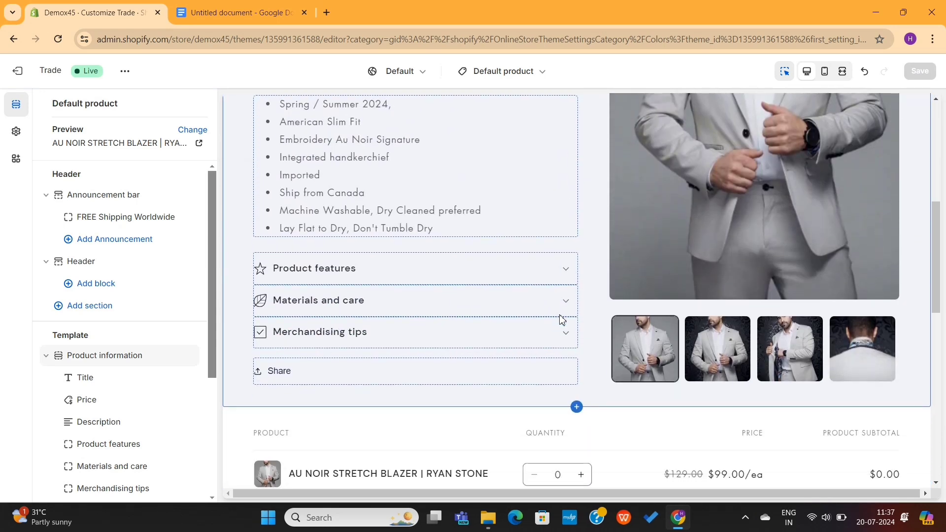
{"action": "scroll", "coordinate": [561, 320], "scroll_direction": "down", "scroll_amount": 10}
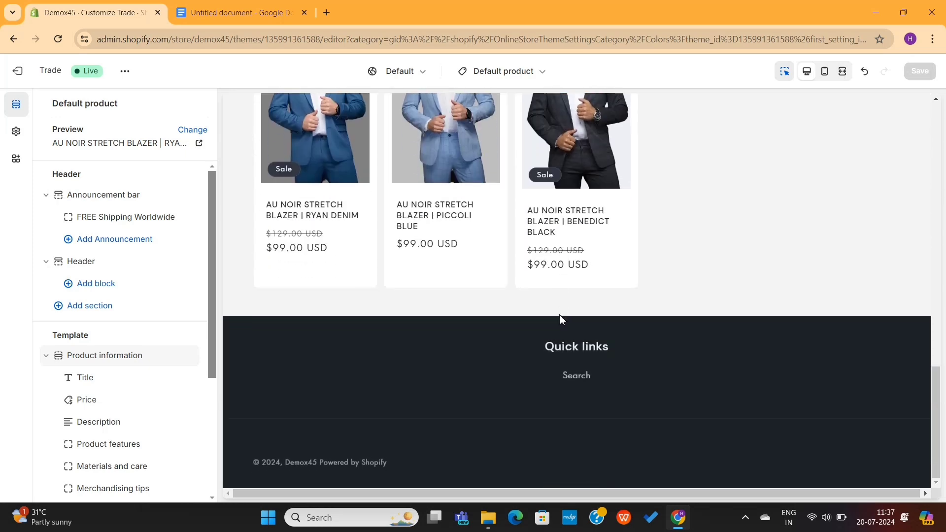
{"action": "scroll", "coordinate": [559, 317], "scroll_direction": "up", "scroll_amount": 15}
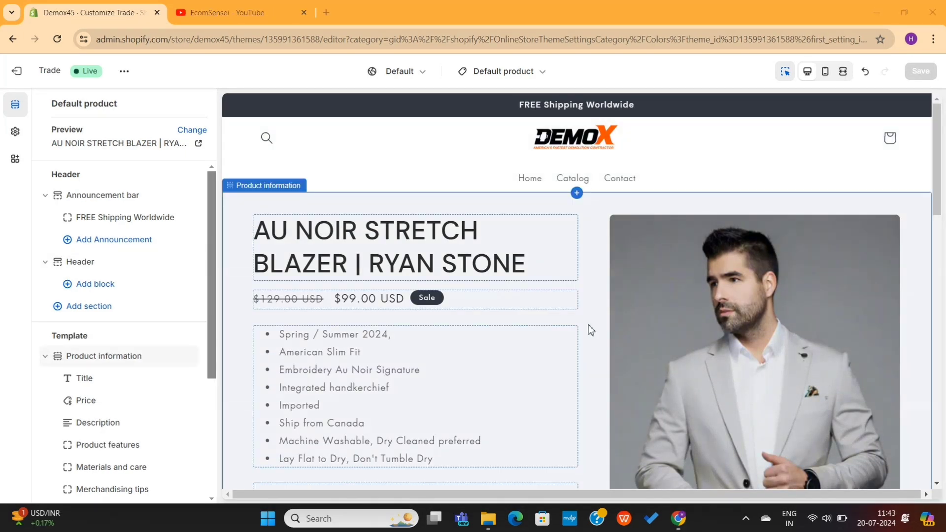
{"action": "scroll", "coordinate": [436, 327], "scroll_direction": "down", "scroll_amount": 5}
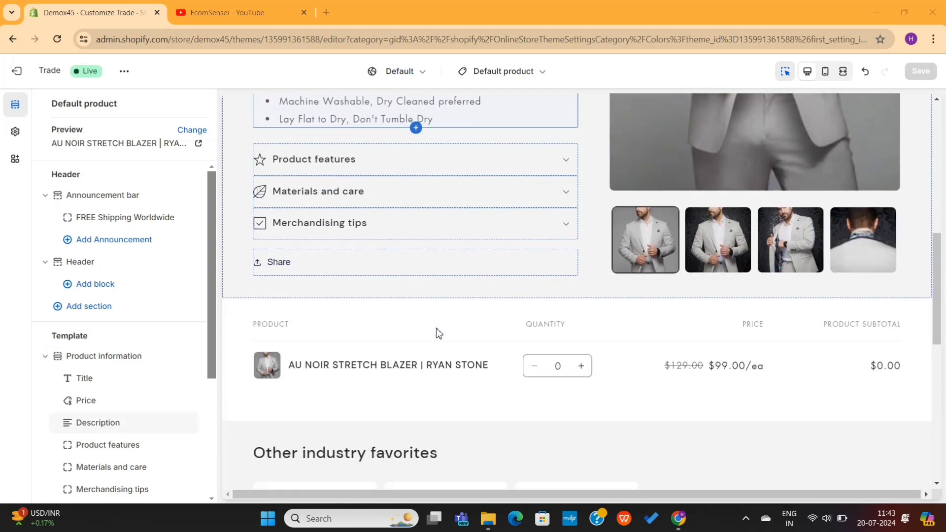
{"action": "scroll", "coordinate": [456, 194], "scroll_direction": "up", "scroll_amount": 3}
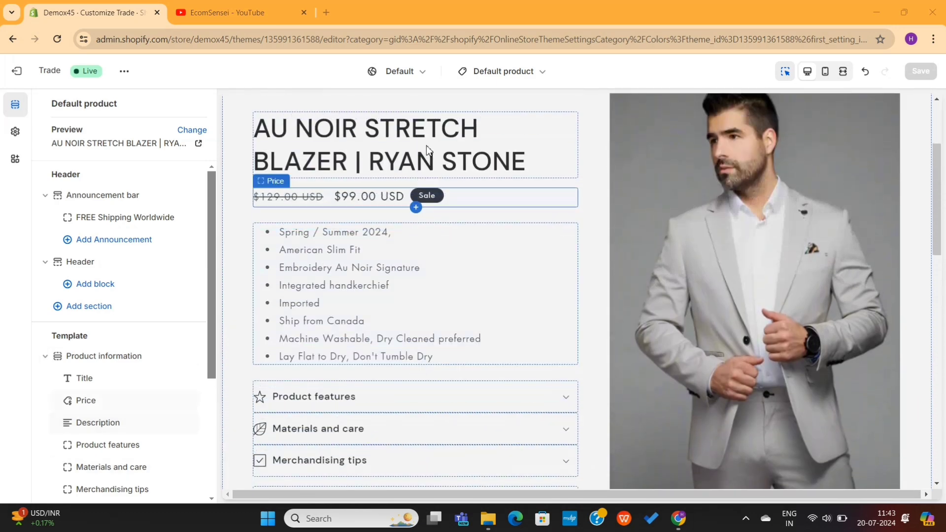
- Check the available settings of the product page's Title, Description and Price blocks
{"action": "left_click", "coordinate": [422, 134]}
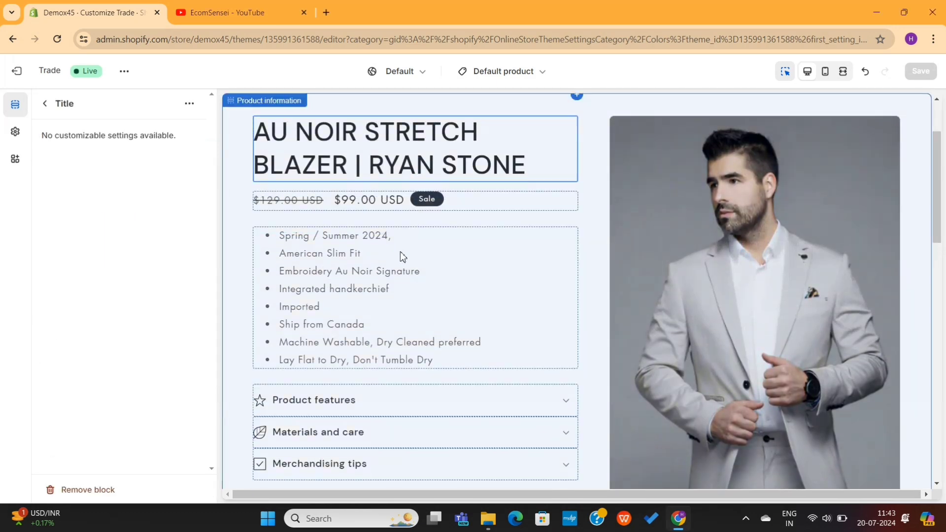
{"action": "left_click", "coordinate": [402, 256]}
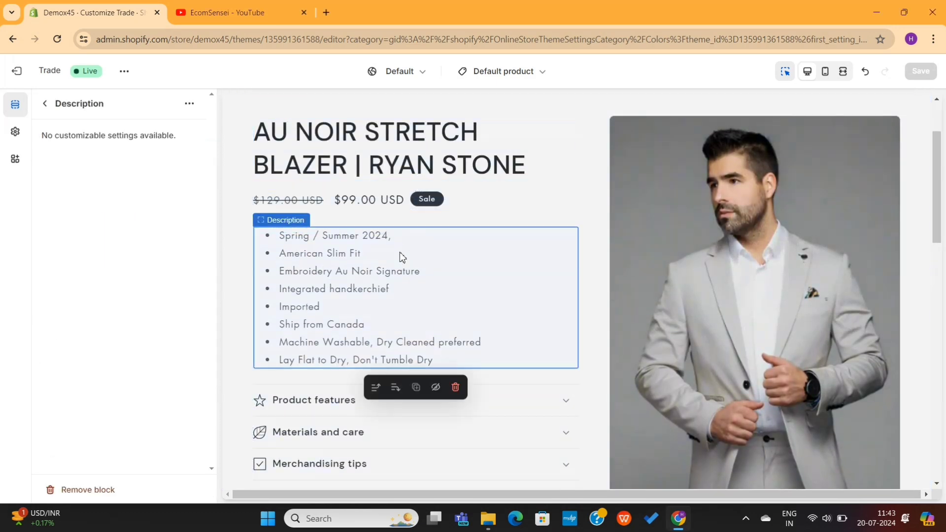
{"action": "left_click", "coordinate": [374, 202]}
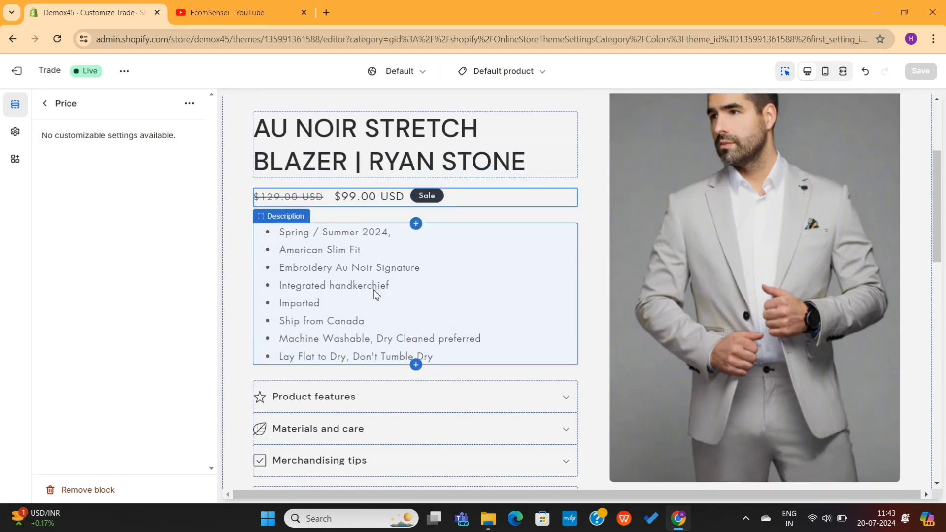
- Inspect the settings of the Product features, Materials and care, and Merchandising tips collapsible rows, expanding and collapsing them in the preview
{"action": "left_click", "coordinate": [349, 400]}
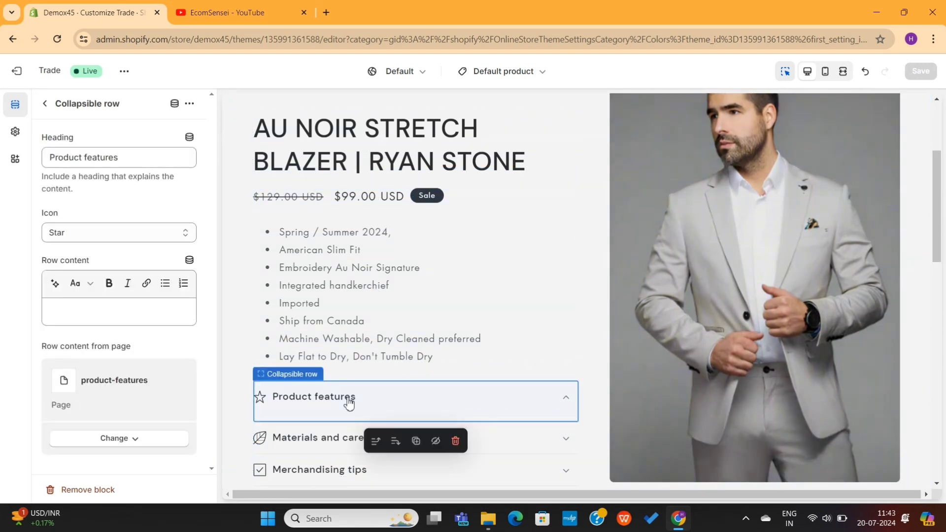
{"action": "left_click", "coordinate": [350, 438]}
{"action": "left_click", "coordinate": [356, 374]}
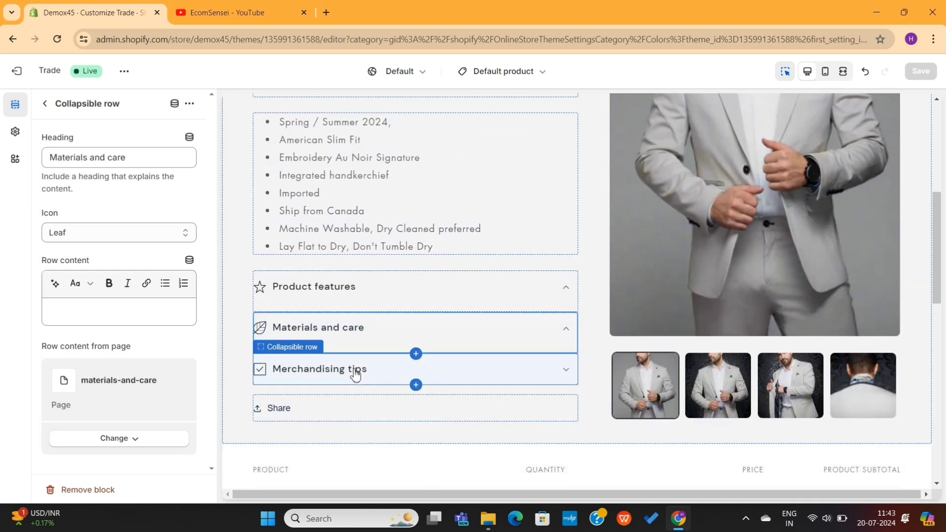
{"action": "left_click", "coordinate": [363, 296]}
{"action": "left_click", "coordinate": [335, 321]}
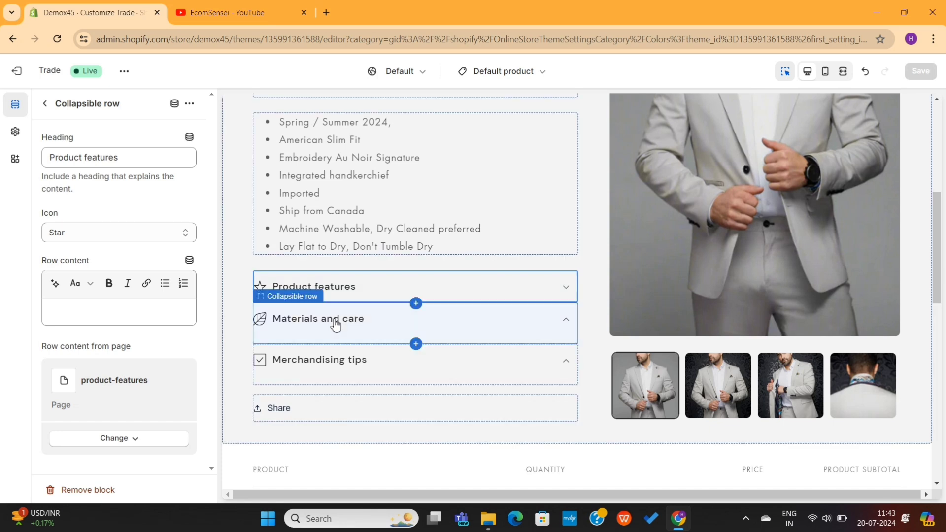
{"action": "left_click", "coordinate": [333, 360]}
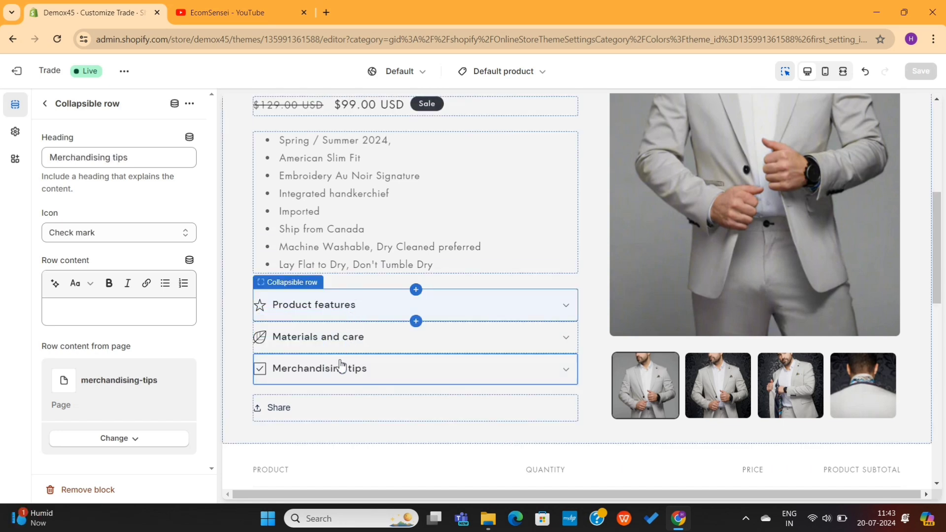
{"action": "left_click", "coordinate": [335, 367]}
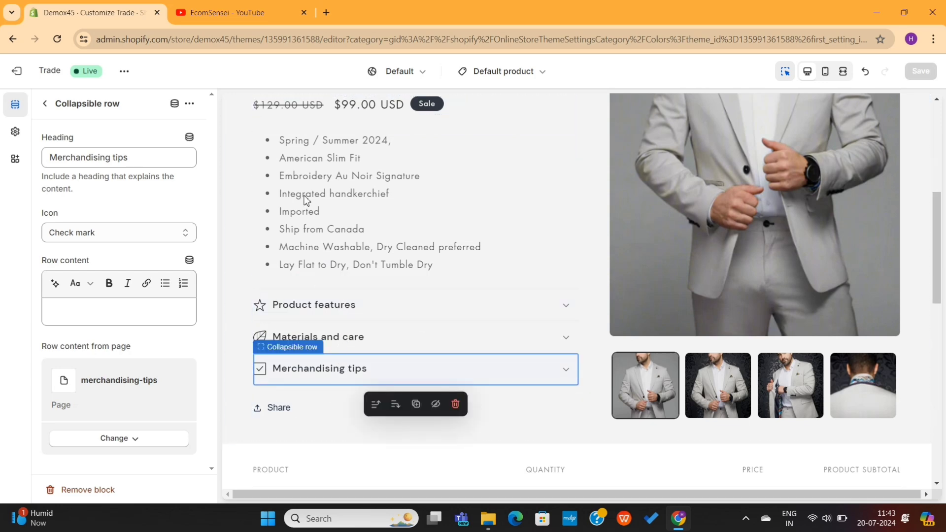
- Switch to the EcomSensei YouTube channel and look through its videos for the Shopify metafields tutorial
{"action": "left_click", "coordinate": [226, 7]}
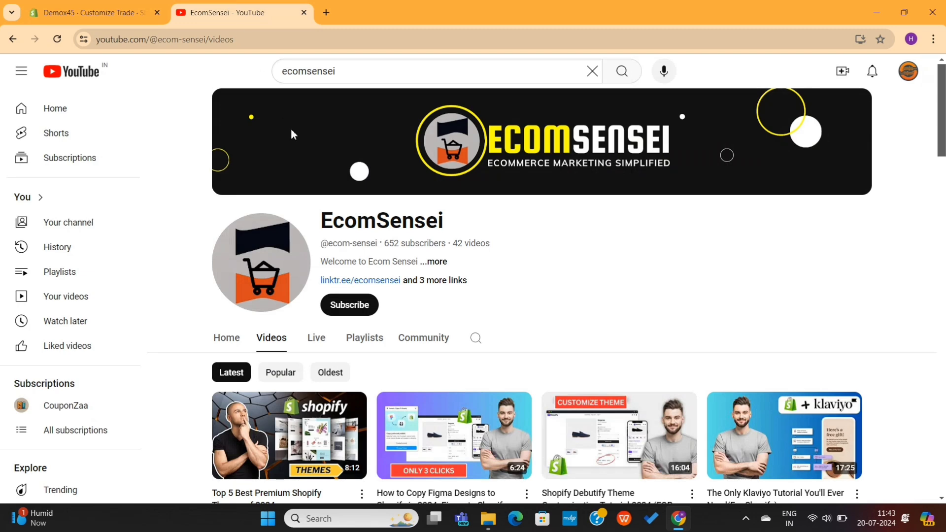
{"action": "scroll", "coordinate": [343, 256], "scroll_direction": "down", "scroll_amount": 5}
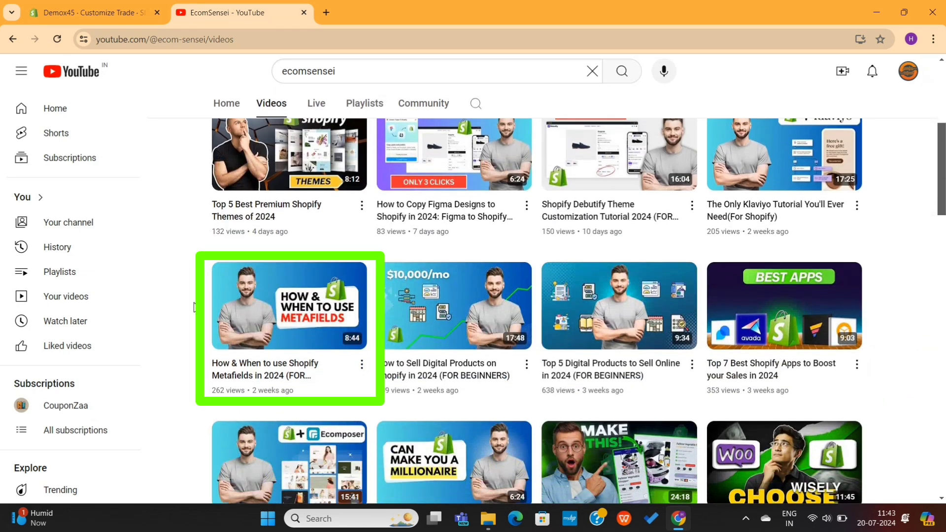
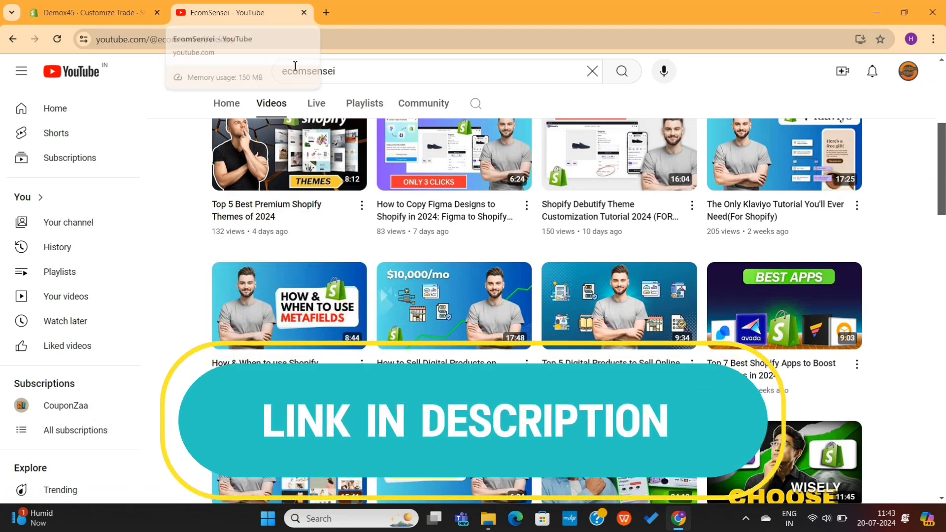
{"action": "scroll", "coordinate": [292, 91], "scroll_direction": "up", "scroll_amount": 5}
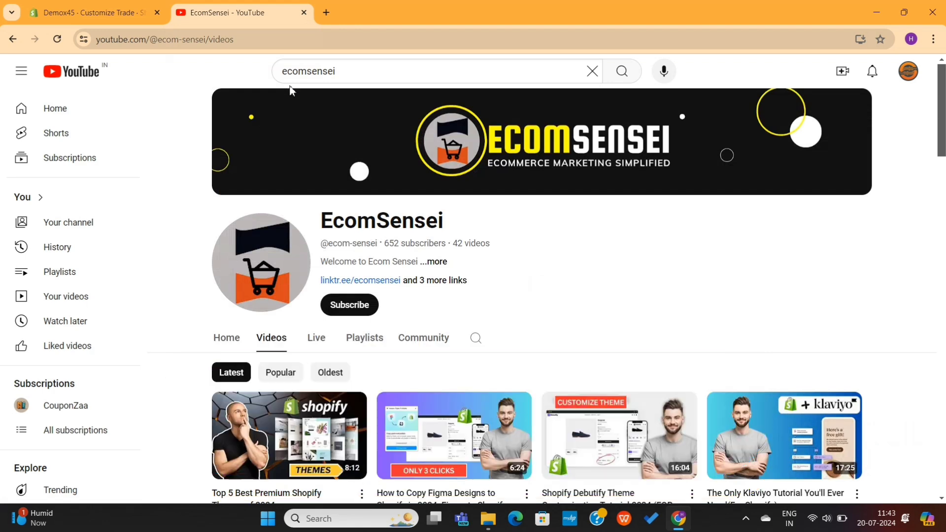
- Subscribe to the EcomSensei channel with all notifications, and close YouTube to return to the Shopify theme editor
{"action": "scroll", "coordinate": [498, 273], "scroll_direction": "down", "scroll_amount": 1}
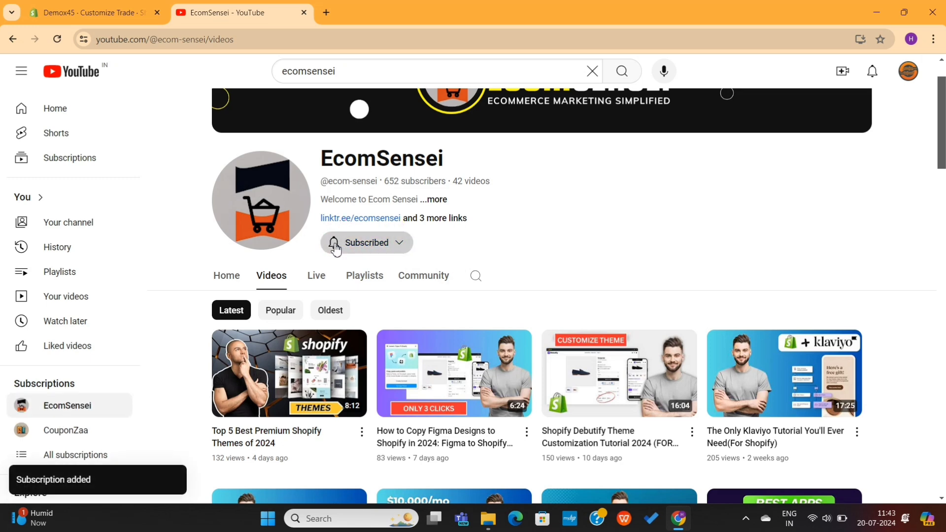
{"action": "left_click", "coordinate": [338, 249]}
{"action": "left_click", "coordinate": [355, 271]}
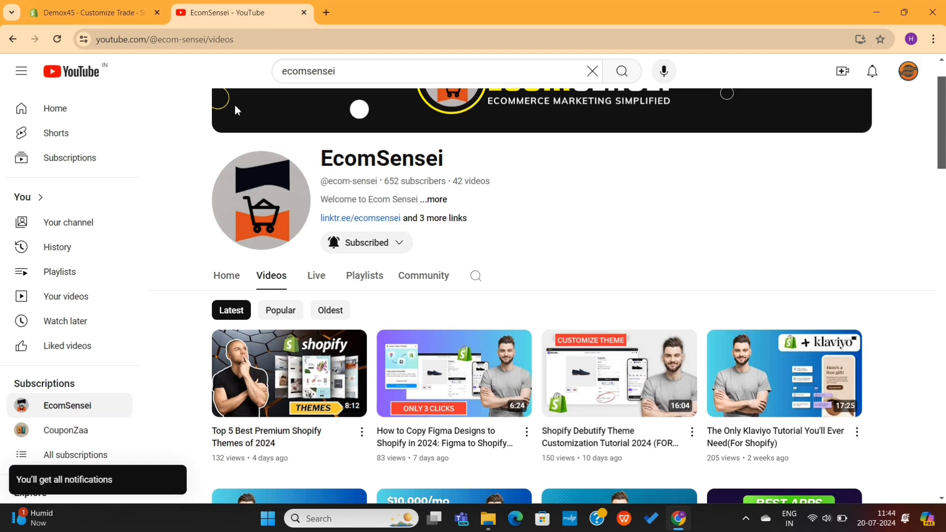
{"action": "key", "text": "ctrl+w"}
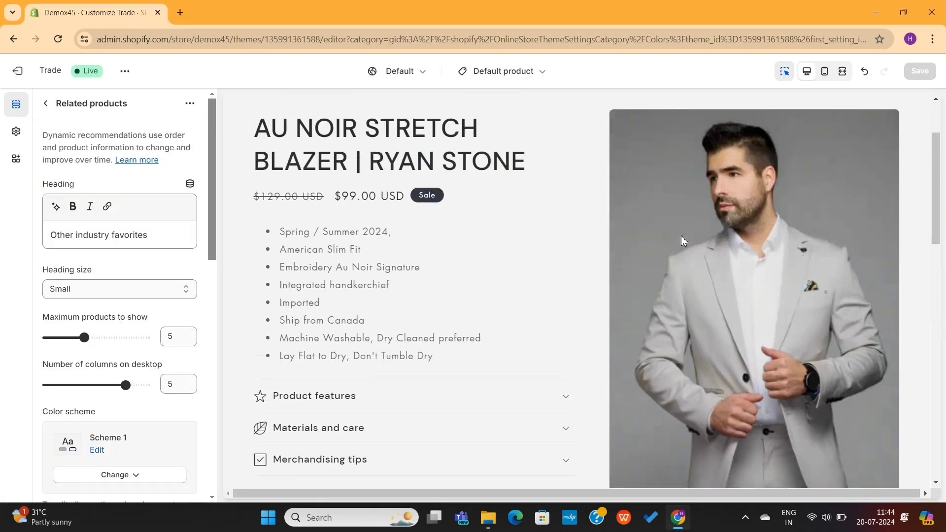
- In the Product information section, set the desktop media position to Left and the image zoom to Click and hover
{"action": "left_click", "coordinate": [536, 211]}
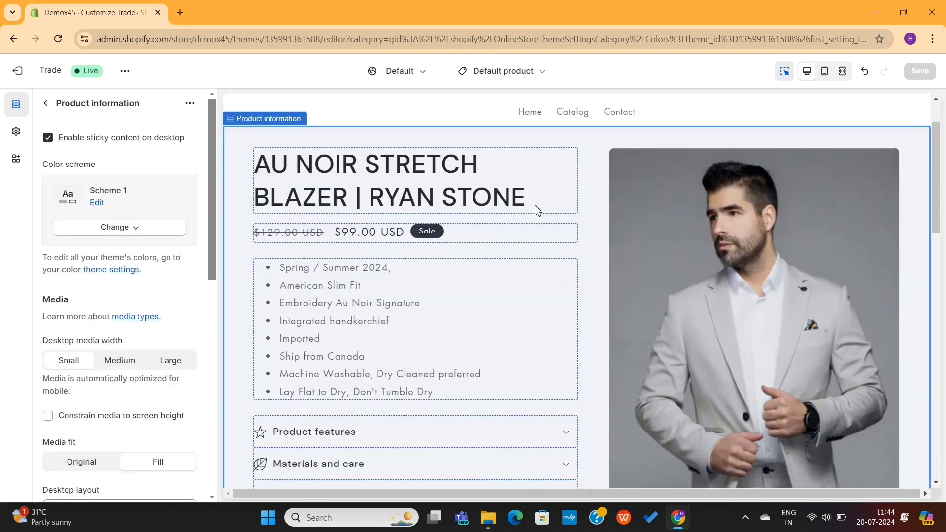
{"action": "scroll", "coordinate": [169, 322], "scroll_direction": "down", "scroll_amount": 7}
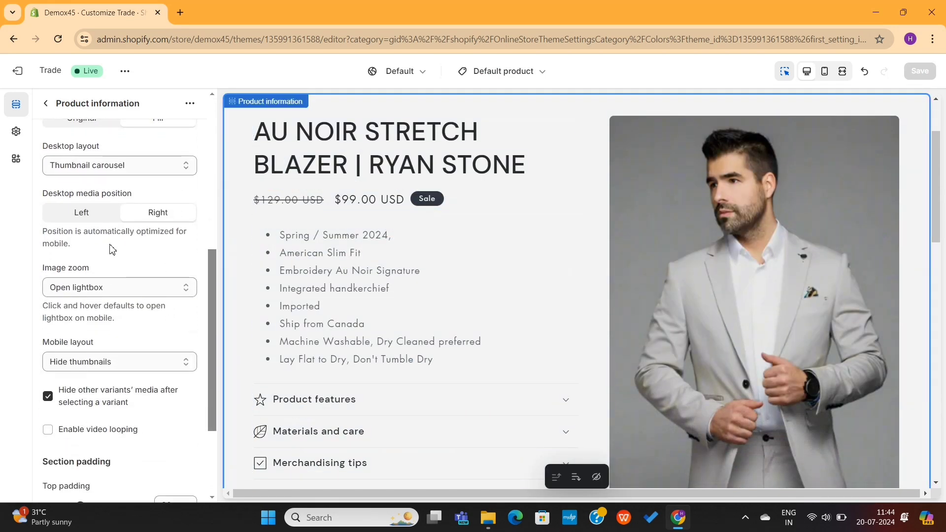
{"action": "left_click", "coordinate": [96, 218]}
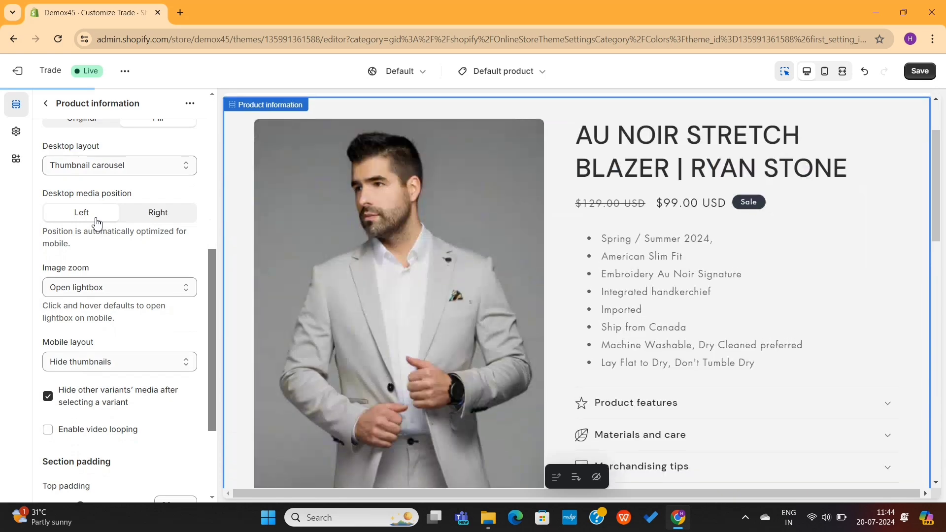
{"action": "scroll", "coordinate": [433, 301], "scroll_direction": "down", "scroll_amount": 5}
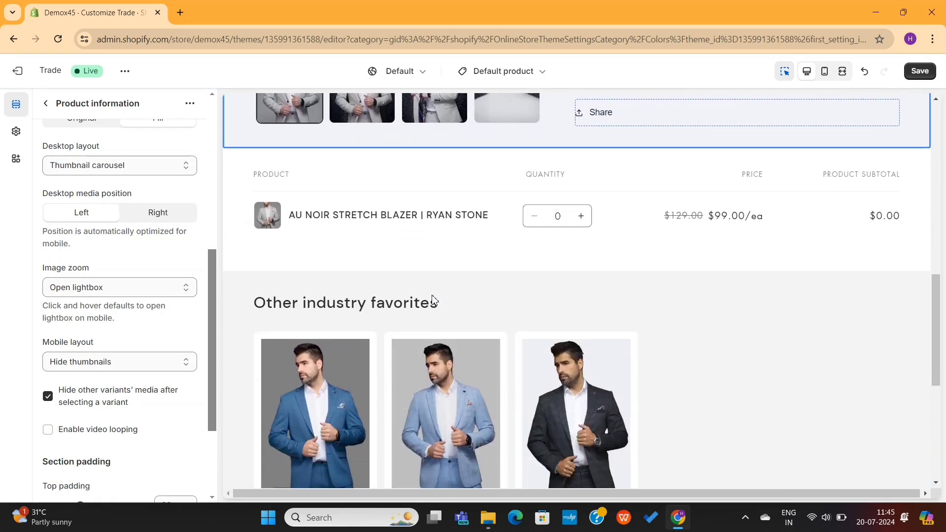
{"action": "left_click", "coordinate": [127, 292]}
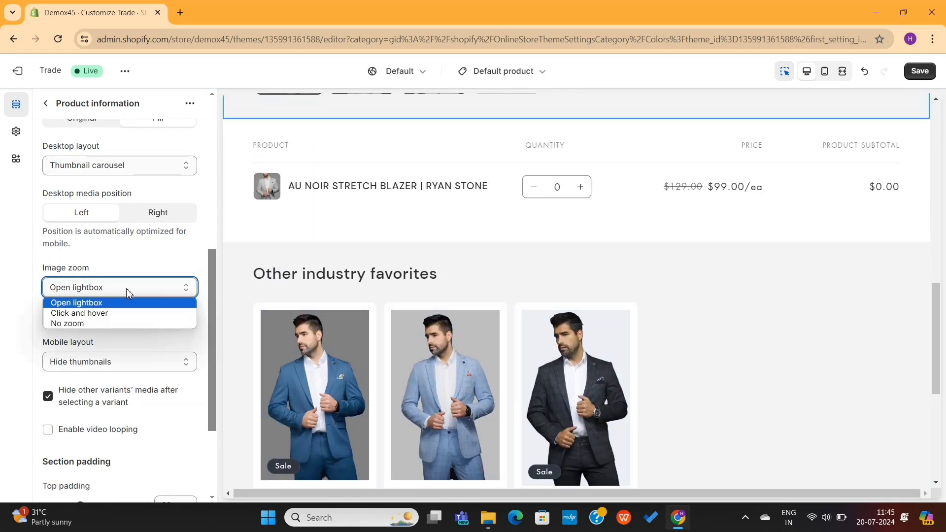
{"action": "left_click", "coordinate": [121, 314]}
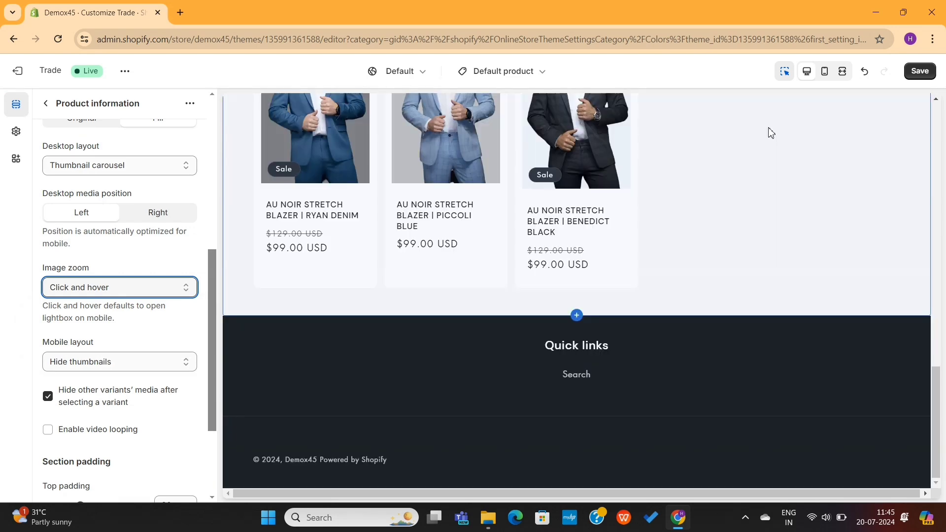
- Preview the product page in the mobile view and browse the product image gallery and the content below it
{"action": "left_click", "coordinate": [824, 71]}
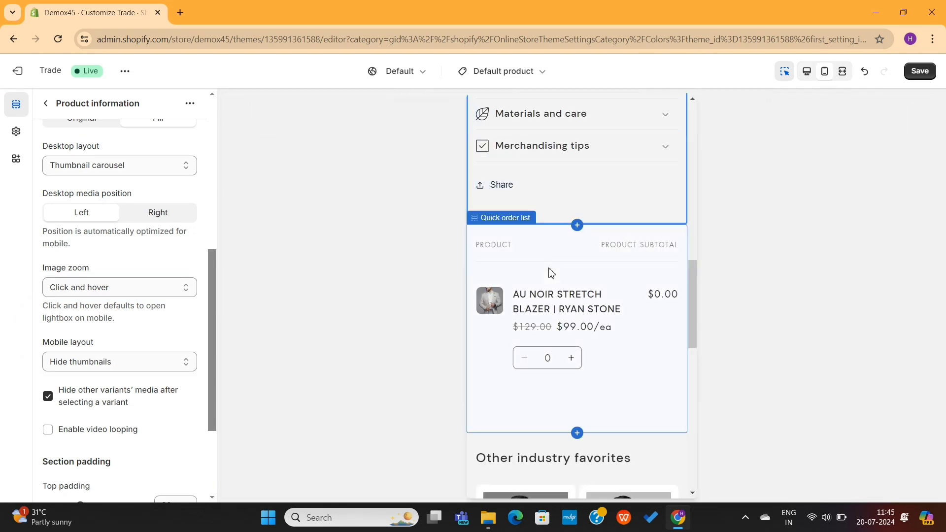
{"action": "scroll", "coordinate": [549, 270], "scroll_direction": "up", "scroll_amount": 10}
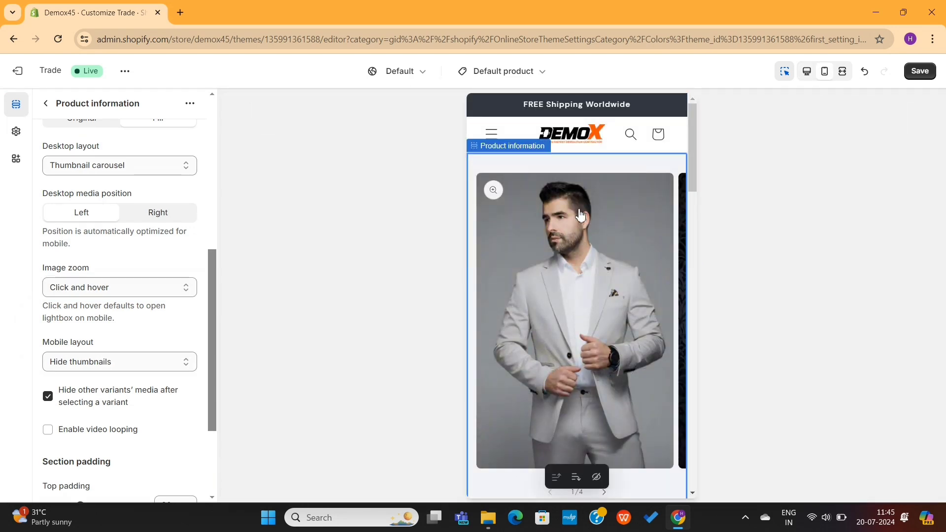
{"action": "scroll", "coordinate": [613, 369], "scroll_direction": "down", "scroll_amount": 2}
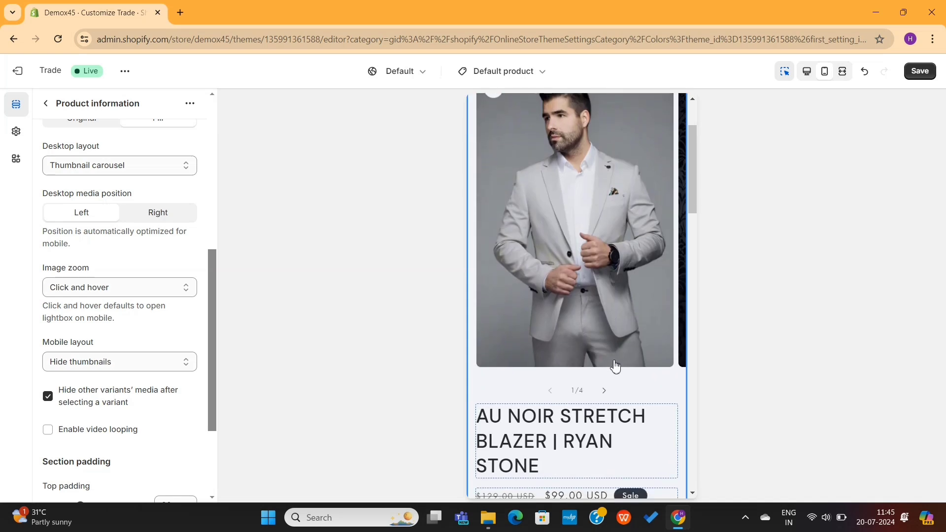
{"action": "left_click", "coordinate": [605, 391]}
{"action": "left_click", "coordinate": [605, 391]}
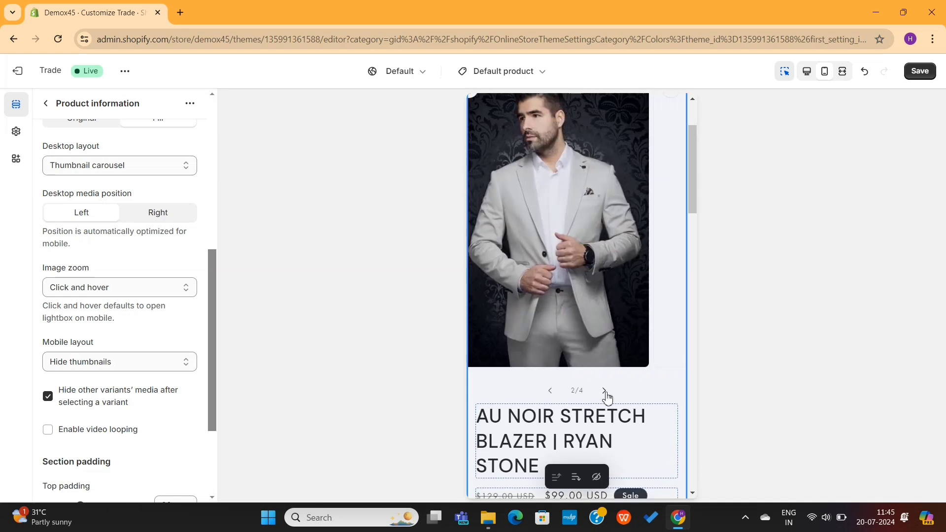
{"action": "left_click", "coordinate": [605, 391]}
{"action": "scroll", "coordinate": [605, 392], "scroll_direction": "down", "scroll_amount": 15}
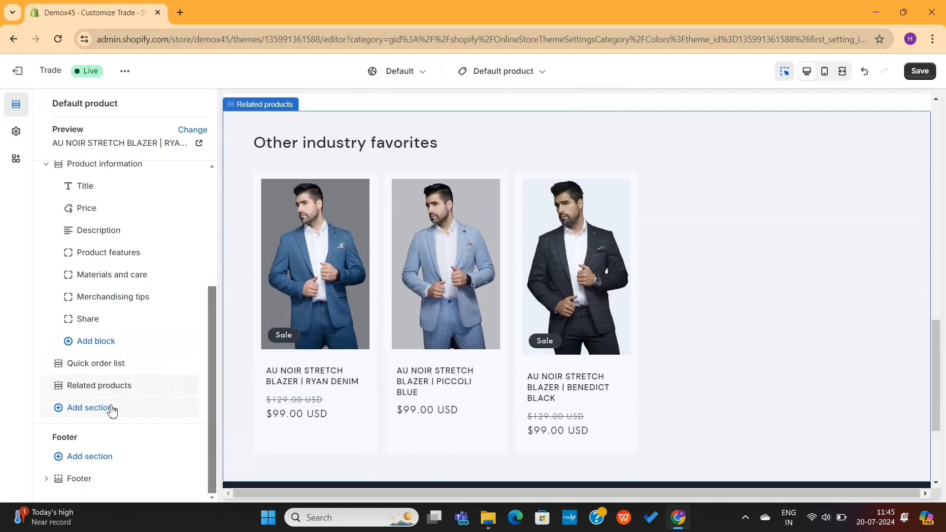
- Add a Multicolumn section below Related products on the product page and look at the settings of its columns
{"action": "left_click", "coordinate": [110, 408]}
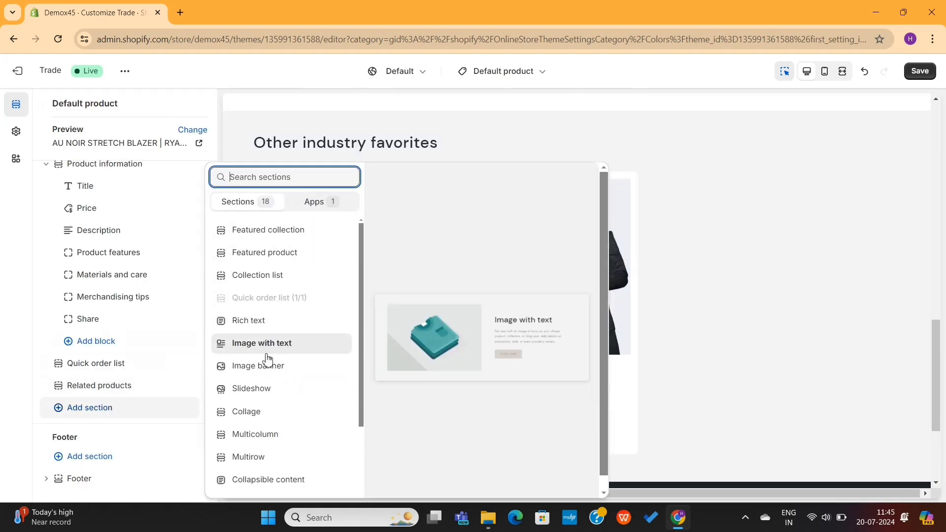
{"action": "left_click", "coordinate": [263, 435]}
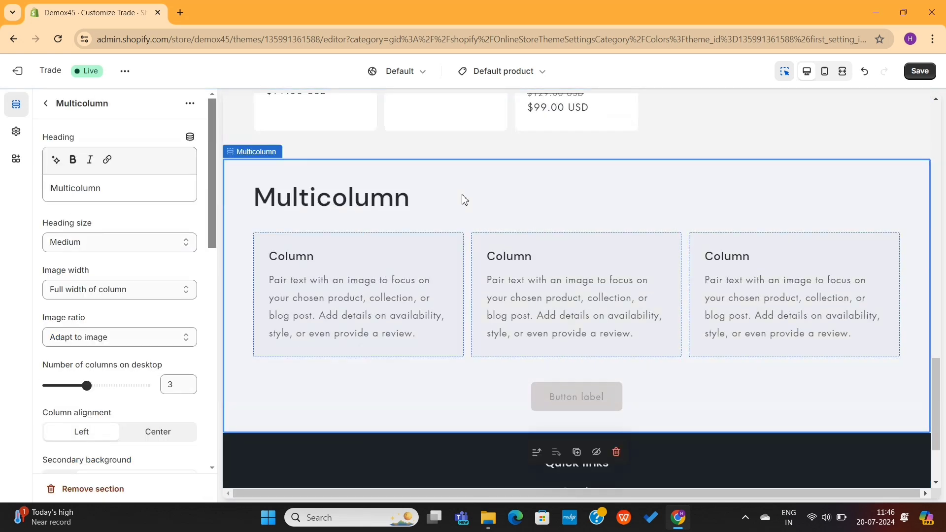
{"action": "left_click", "coordinate": [401, 310]}
{"action": "left_click", "coordinate": [526, 309]}
{"action": "left_click", "coordinate": [716, 302]}
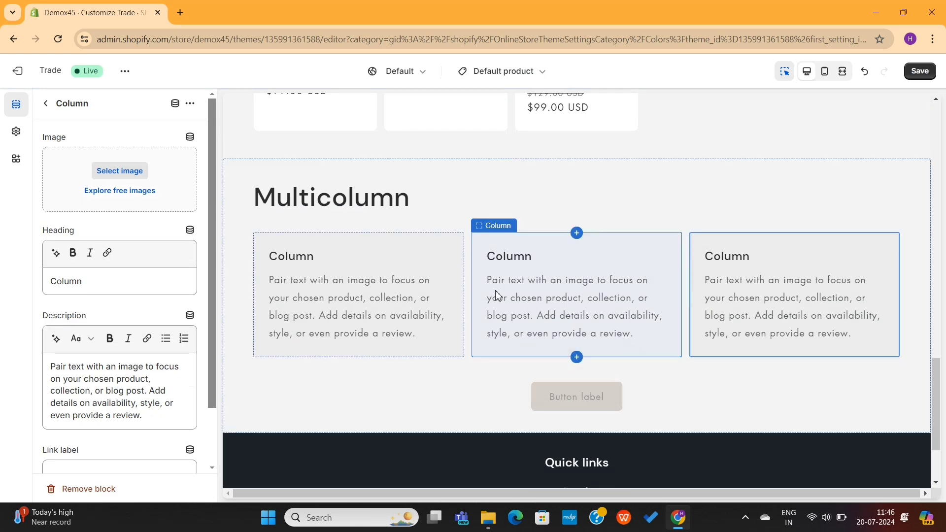
- Set the image named 4, a portrait with five stars, as the picture of the first Multicolumn column
{"action": "left_click", "coordinate": [422, 295]}
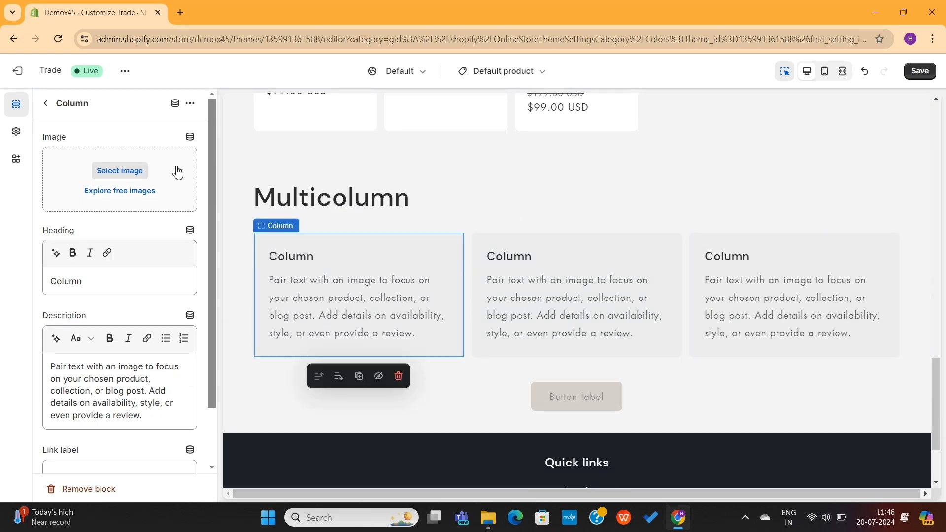
{"action": "left_click", "coordinate": [125, 173]}
{"action": "left_click", "coordinate": [326, 302]}
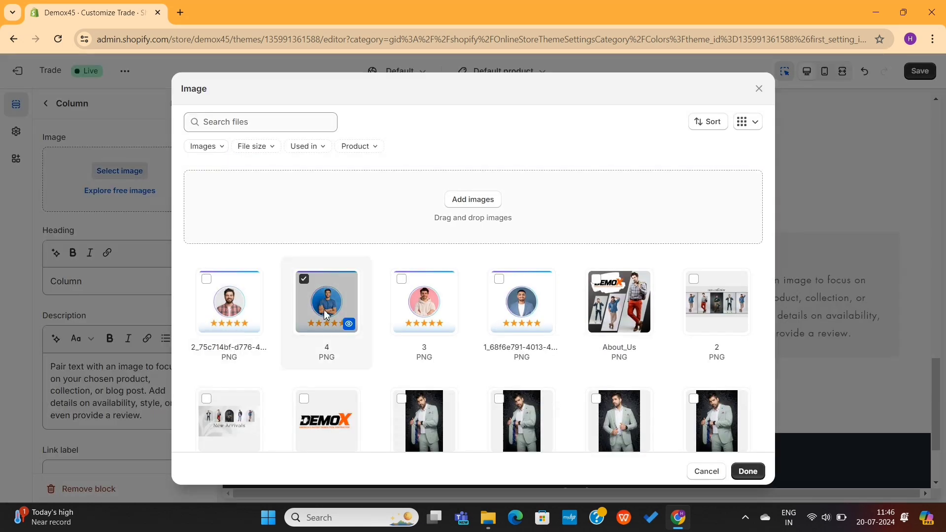
{"action": "left_click", "coordinate": [746, 473]}
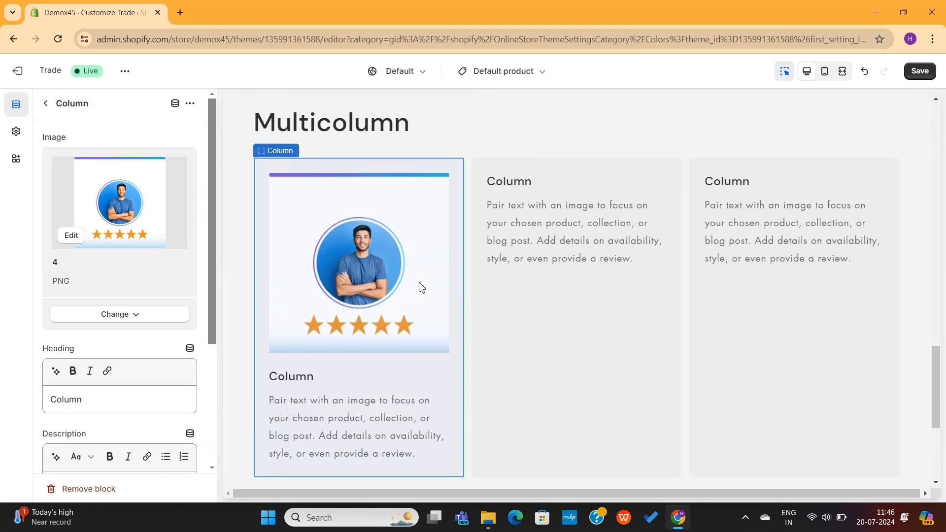
{"action": "scroll", "coordinate": [422, 288], "scroll_direction": "up", "scroll_amount": 1}
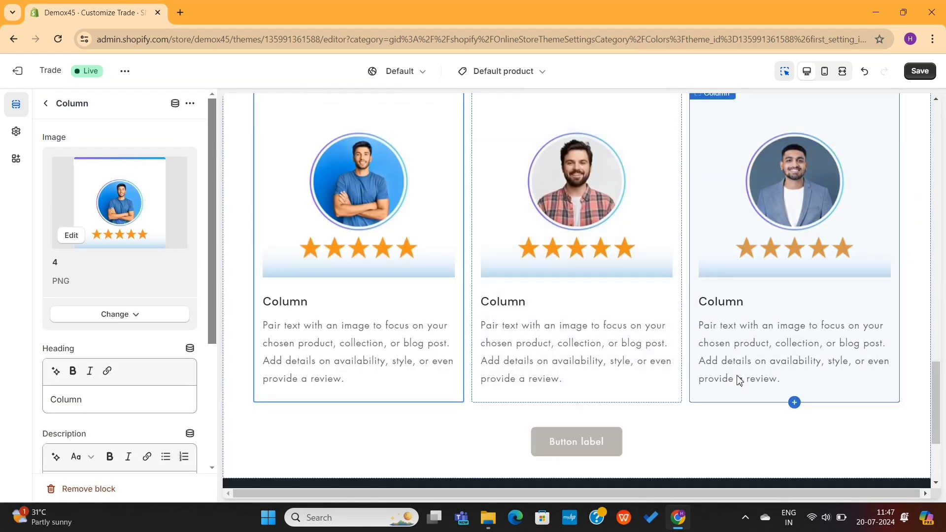
- Review the product page around the What Our Customers Say section and remove the section that is not needed
{"action": "scroll", "coordinate": [376, 369], "scroll_direction": "up", "scroll_amount": 9}
{"action": "scroll", "coordinate": [426, 364], "scroll_direction": "down", "scroll_amount": 3}
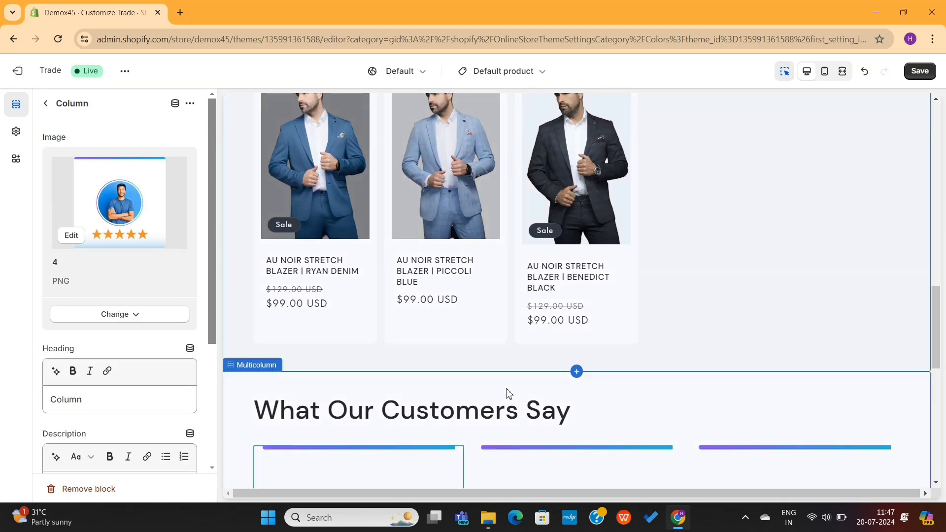
{"action": "left_click", "coordinate": [626, 416]}
{"action": "left_click", "coordinate": [615, 477]}
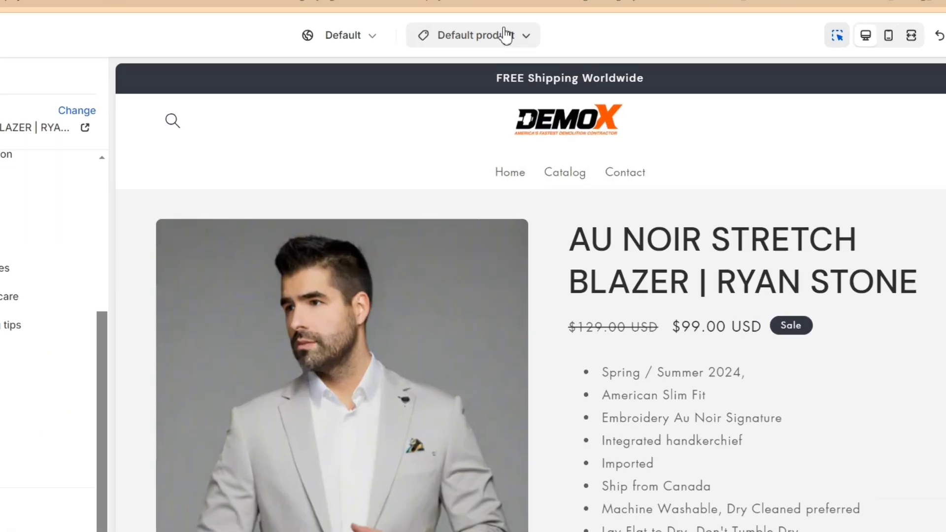
- Switch to the Default collection template and change its preview to the Shirts collection
{"action": "left_click", "coordinate": [525, 71]}
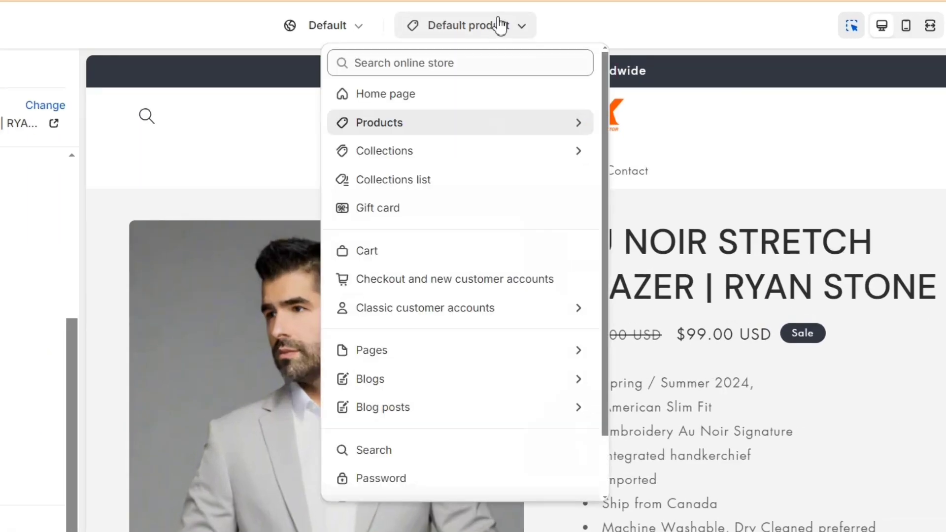
{"action": "left_click", "coordinate": [406, 158]}
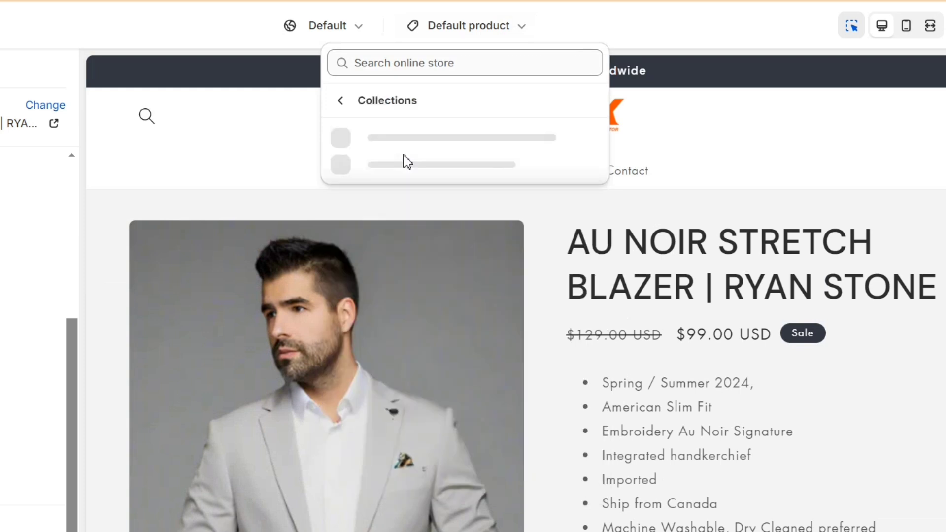
{"action": "left_click", "coordinate": [442, 143]}
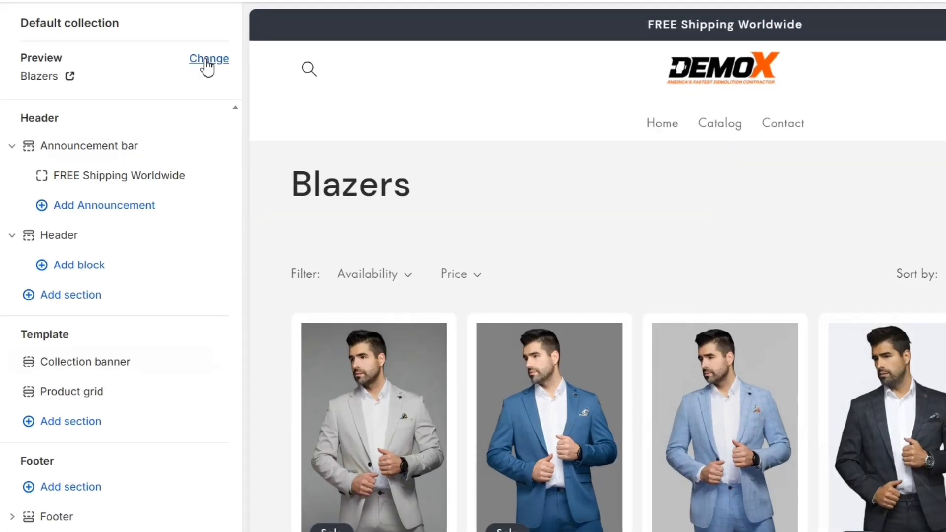
{"action": "left_click", "coordinate": [44, 105]}
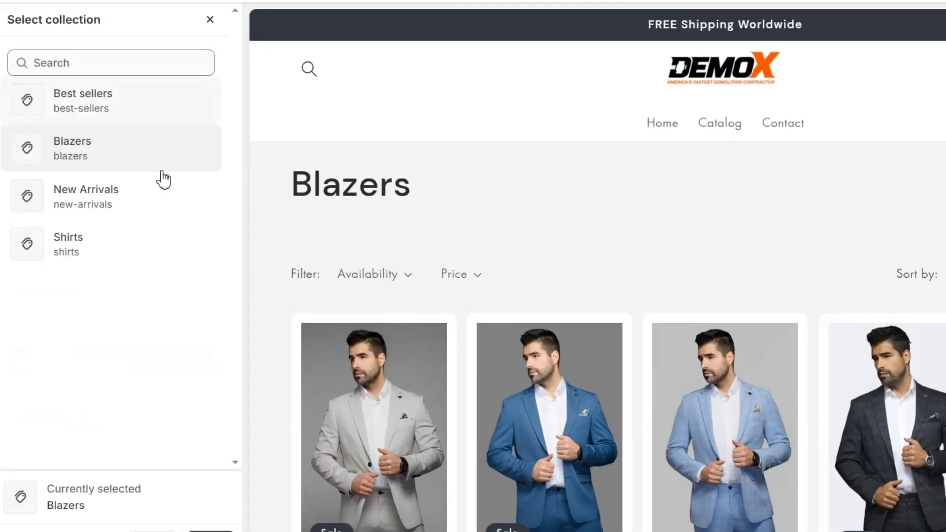
{"action": "left_click", "coordinate": [146, 238]}
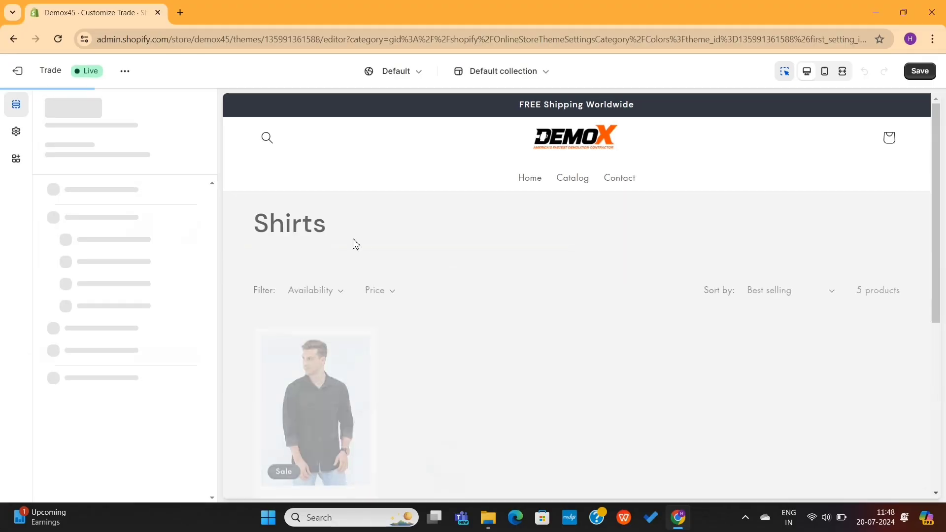
- Examine the Shirts collection page's banner and product grid, and browse the sections that can be added to the template
{"action": "scroll", "coordinate": [481, 256], "scroll_direction": "down", "scroll_amount": 4}
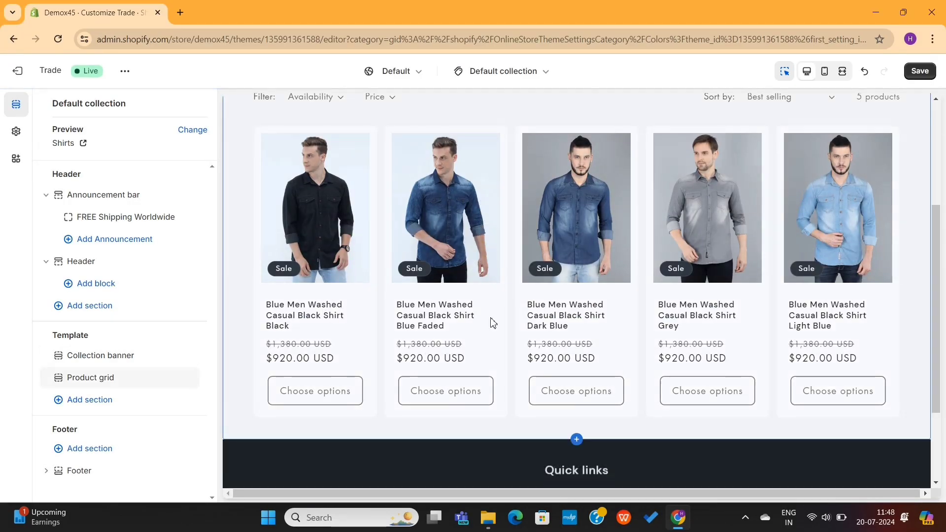
{"action": "scroll", "coordinate": [695, 333], "scroll_direction": "up", "scroll_amount": 3}
{"action": "scroll", "coordinate": [694, 334], "scroll_direction": "down", "scroll_amount": 5}
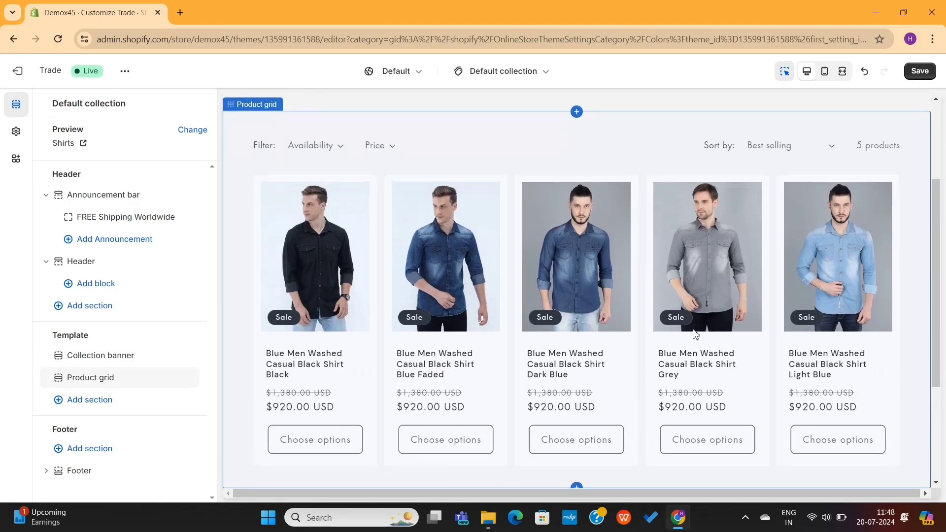
{"action": "scroll", "coordinate": [694, 334], "scroll_direction": "down", "scroll_amount": 1}
{"action": "scroll", "coordinate": [630, 330], "scroll_direction": "down", "scroll_amount": 1}
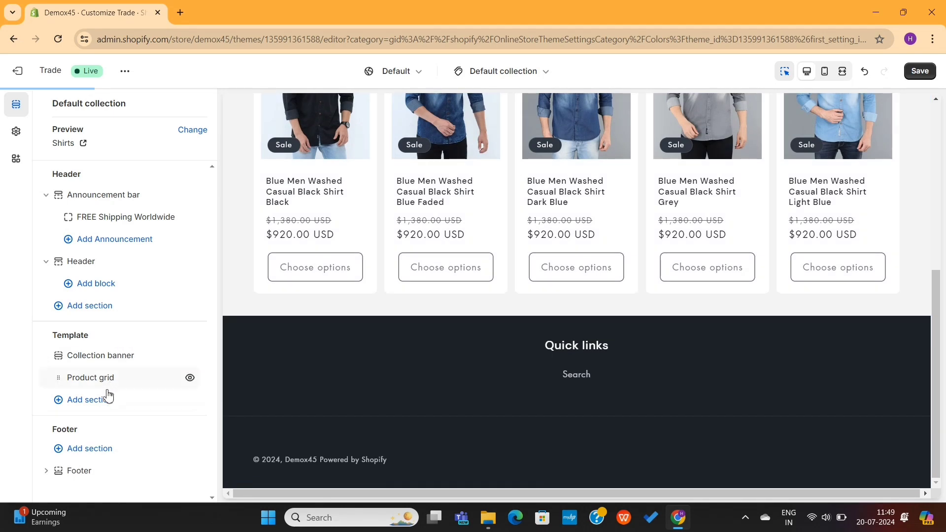
{"action": "left_click", "coordinate": [103, 405]}
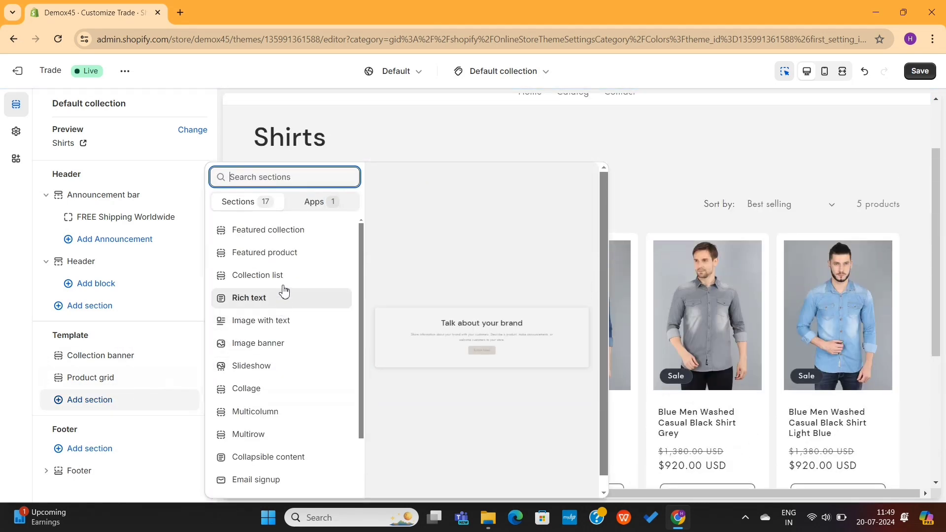
{"action": "scroll", "coordinate": [287, 392], "scroll_direction": "down", "scroll_amount": 1}
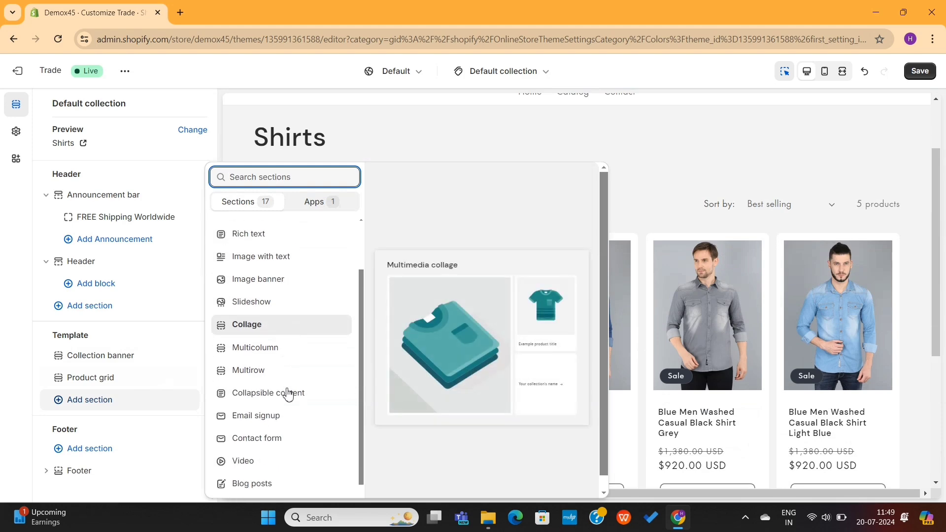
{"action": "scroll", "coordinate": [283, 447], "scroll_direction": "down", "scroll_amount": 1}
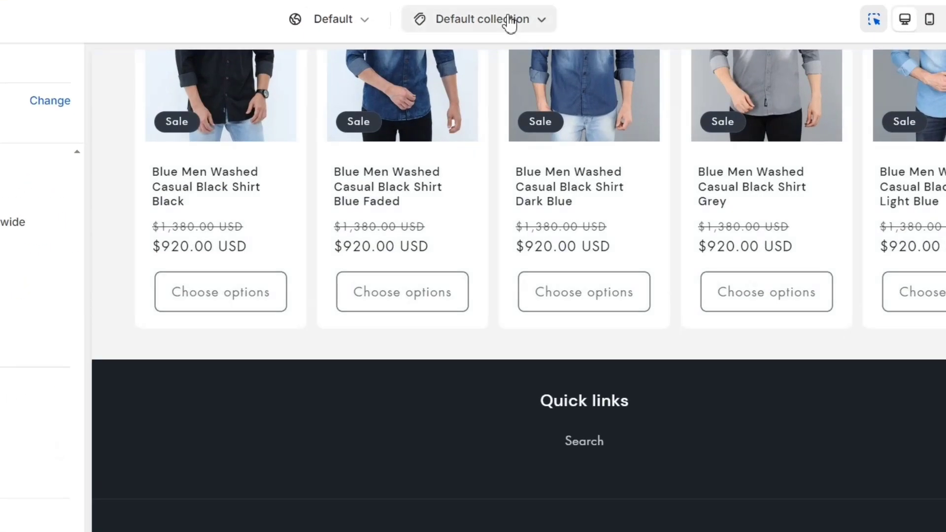
- Switch to the Cart template and look over the empty cart and featured collection in the preview
{"action": "left_click", "coordinate": [523, 72]}
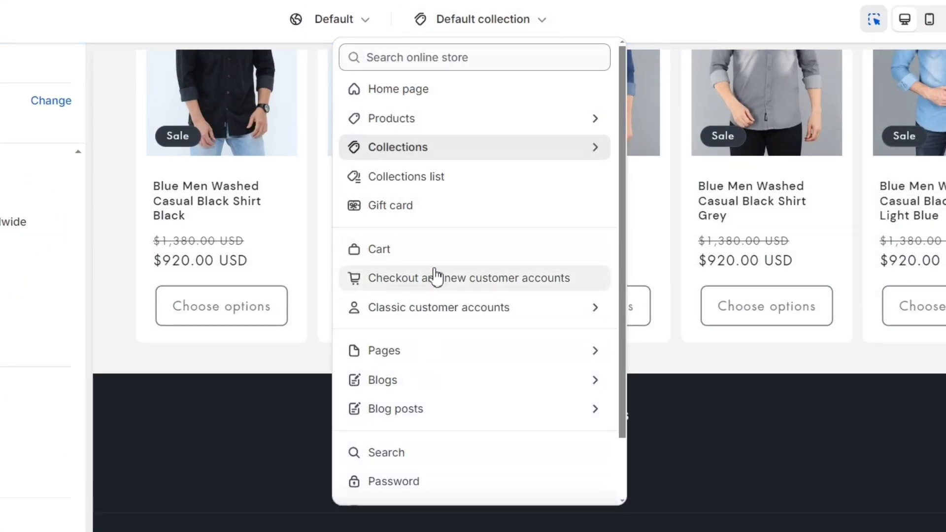
{"action": "left_click", "coordinate": [433, 252]}
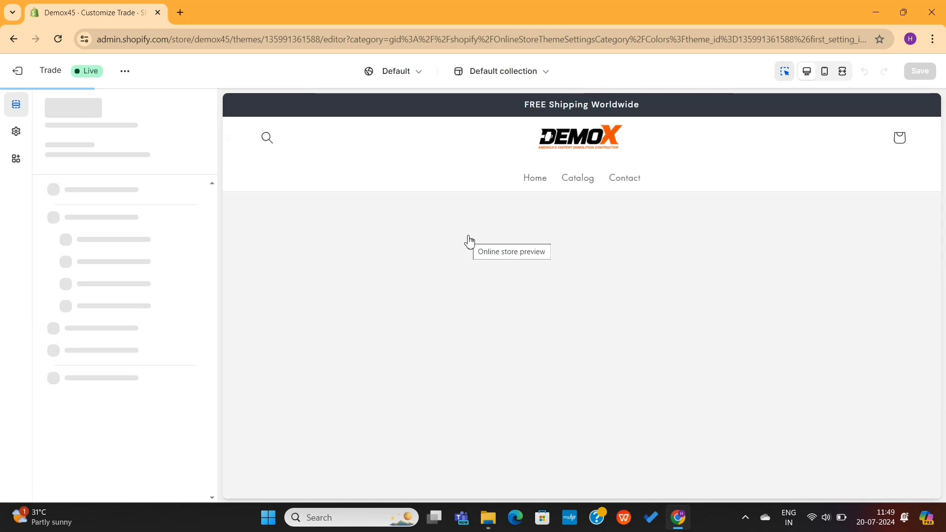
{"action": "scroll", "coordinate": [474, 334], "scroll_direction": "down", "scroll_amount": 2}
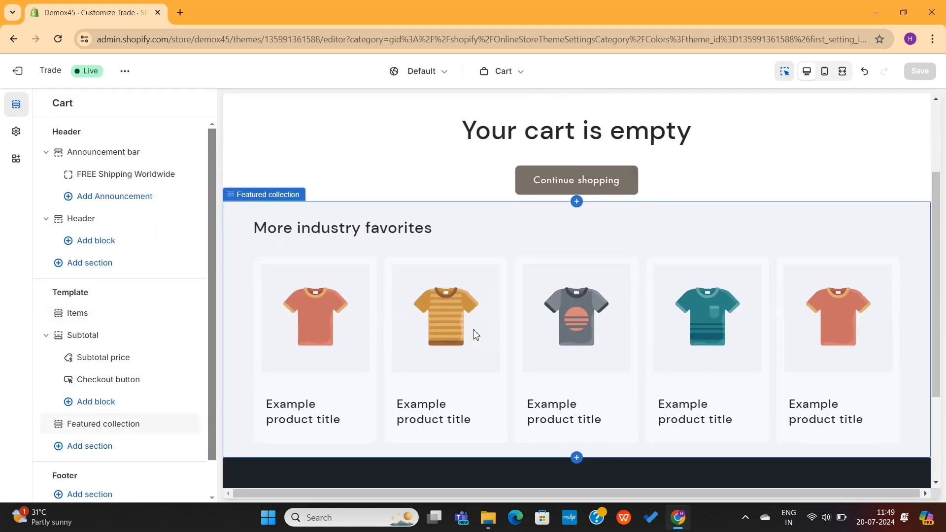
{"action": "scroll", "coordinate": [476, 334], "scroll_direction": "down", "scroll_amount": 2}
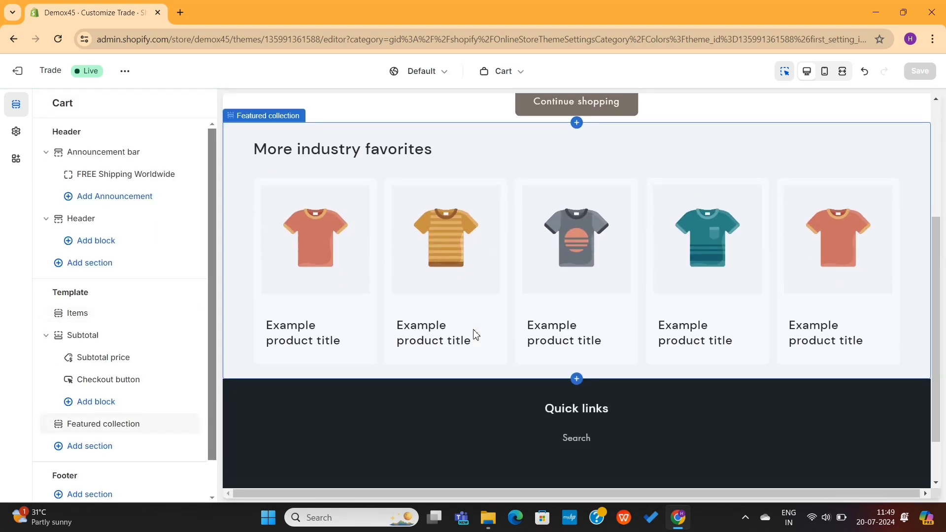
{"action": "scroll", "coordinate": [475, 334], "scroll_direction": "up", "scroll_amount": 4}
- Set the heading of the cart page's Featured collection section to Bestsellers
{"action": "left_click", "coordinate": [472, 331]}
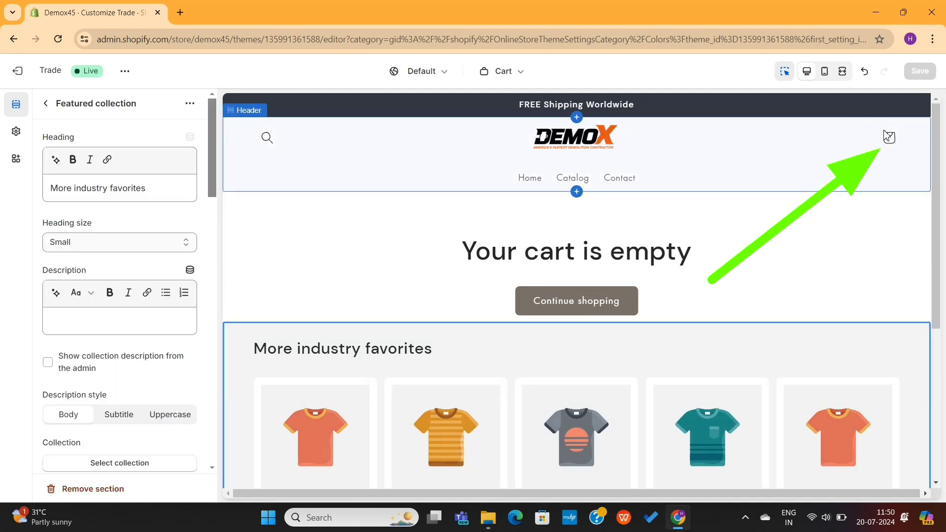
{"action": "scroll", "coordinate": [686, 271], "scroll_direction": "down", "scroll_amount": 4}
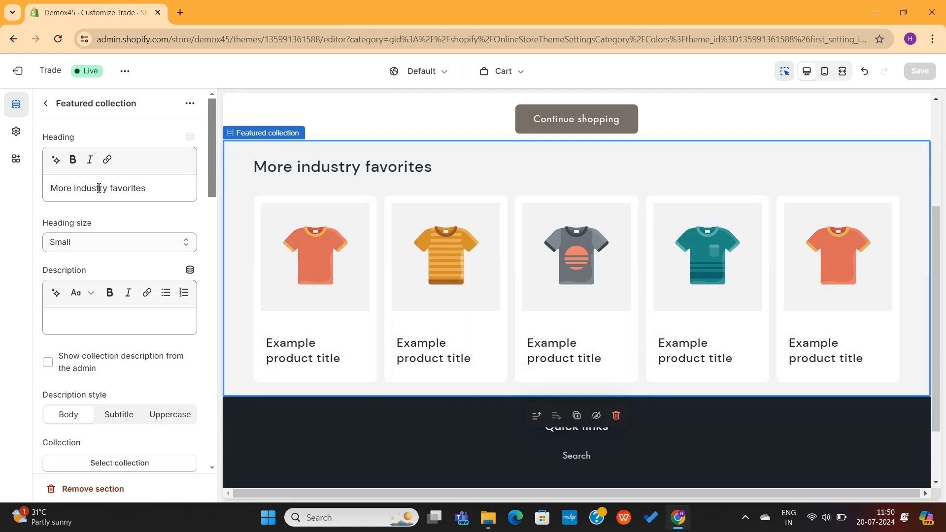
{"action": "type", "text": "Bestsellers"}
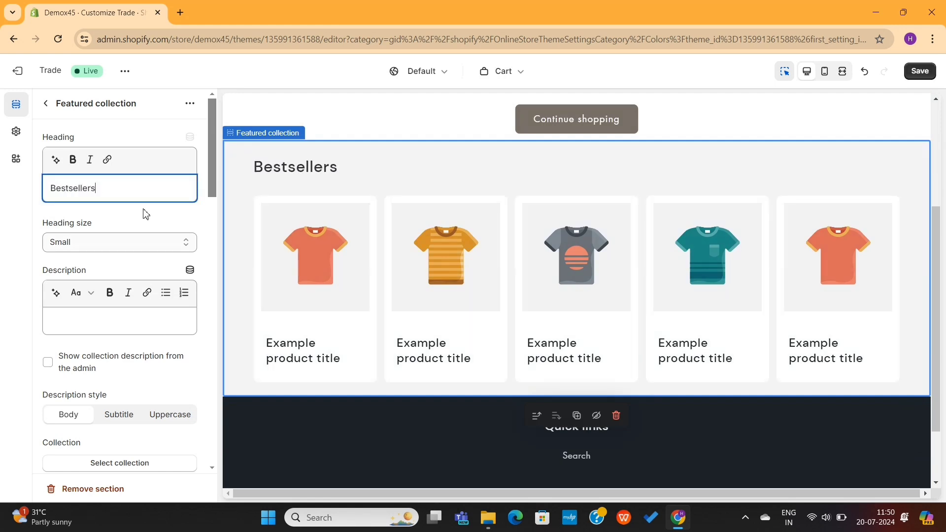
- Assign the Shirts collection to the cart page's Featured collection section and save the theme
{"action": "scroll", "coordinate": [143, 210], "scroll_direction": "down", "scroll_amount": 6}
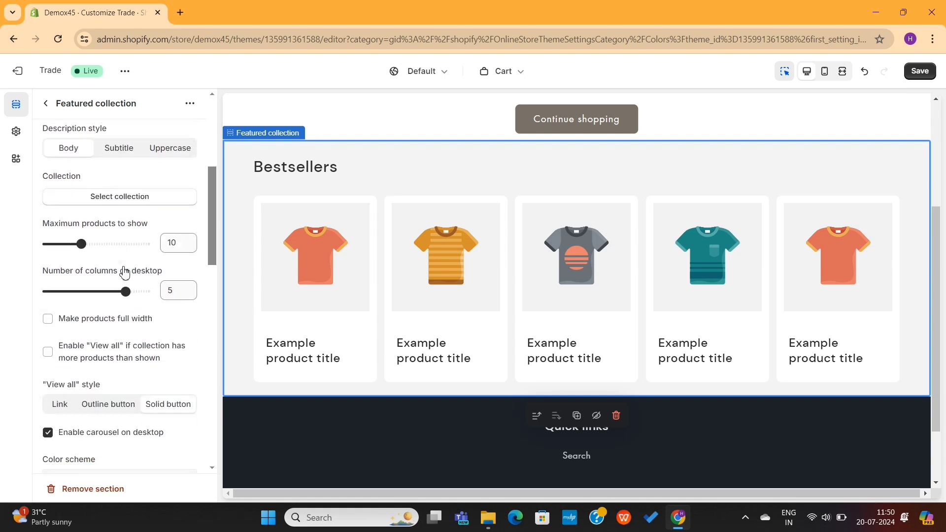
{"action": "left_click", "coordinate": [134, 185]}
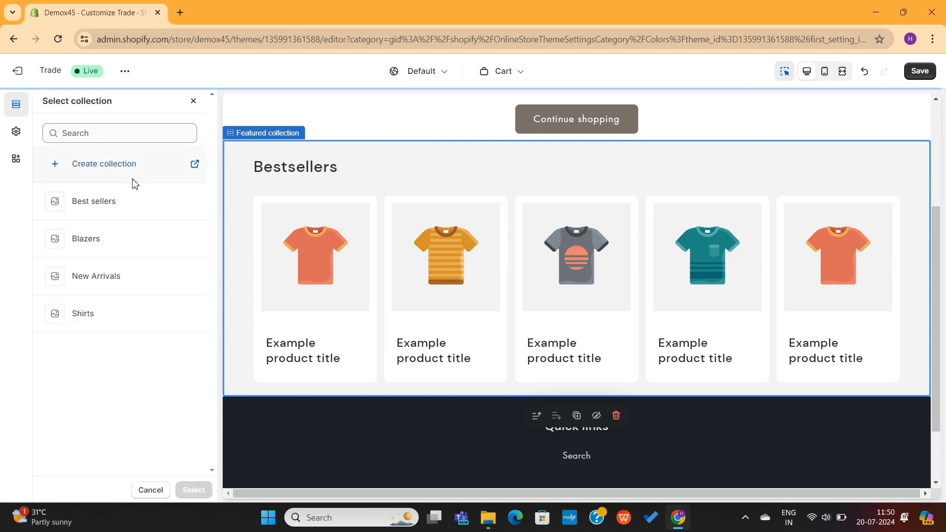
{"action": "left_click", "coordinate": [121, 328]}
{"action": "left_click", "coordinate": [143, 236]}
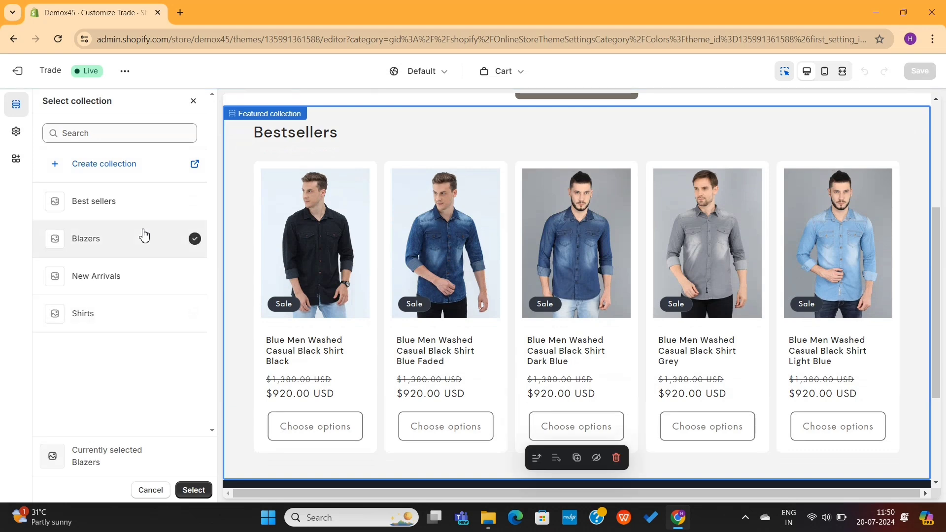
{"action": "left_click", "coordinate": [132, 320]}
{"action": "left_click", "coordinate": [197, 490]}
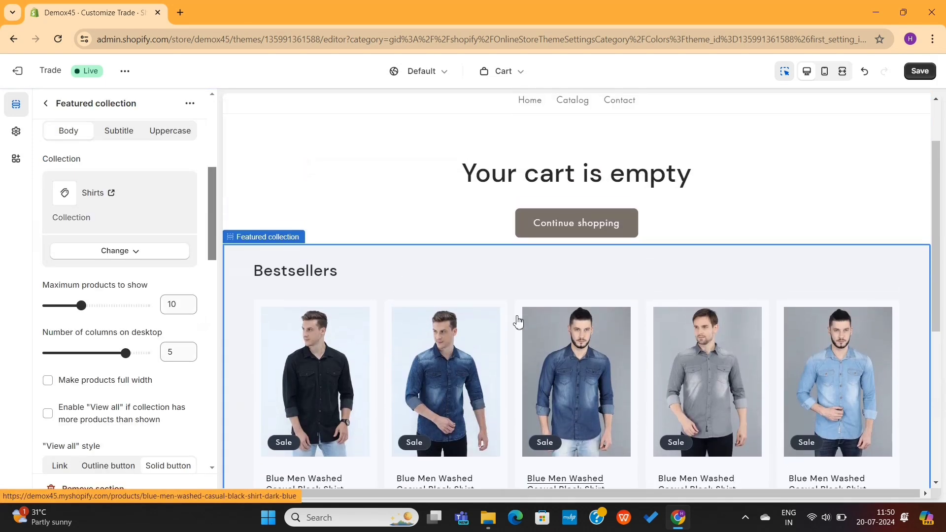
{"action": "left_click", "coordinate": [919, 72]}
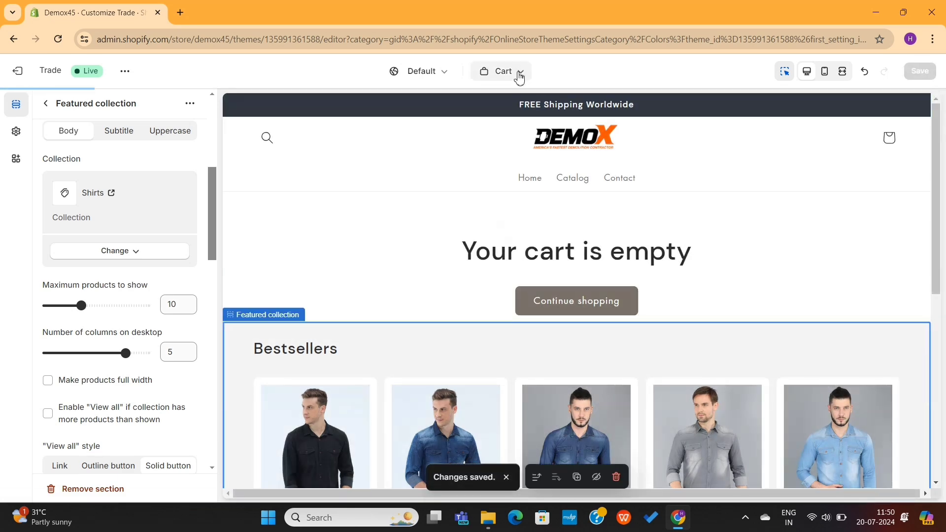
- Switch to the Home page template and look over the whole page, from the header and image banner down to the FAQs and footer
{"action": "left_click", "coordinate": [503, 72]}
{"action": "scroll", "coordinate": [506, 255], "scroll_direction": "up", "scroll_amount": 2}
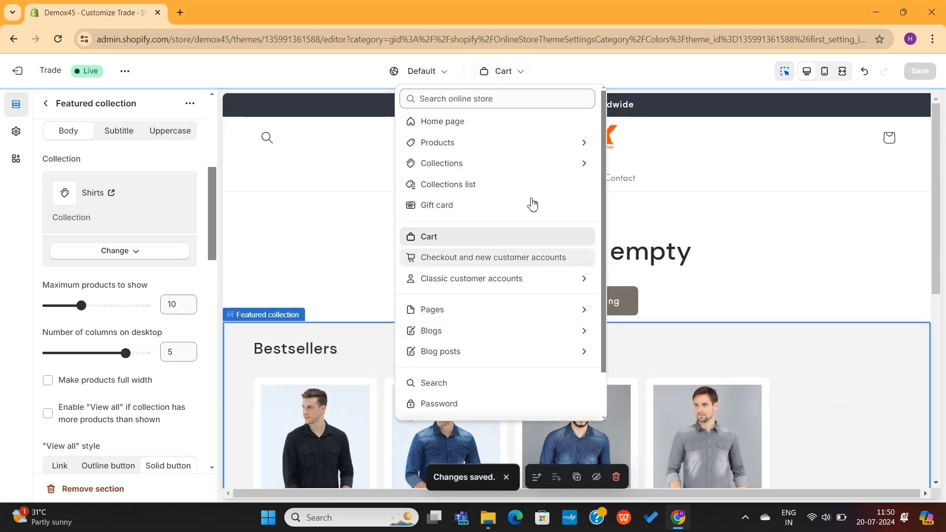
{"action": "left_click", "coordinate": [470, 120]}
{"action": "scroll", "coordinate": [447, 280], "scroll_direction": "down", "scroll_amount": 15}
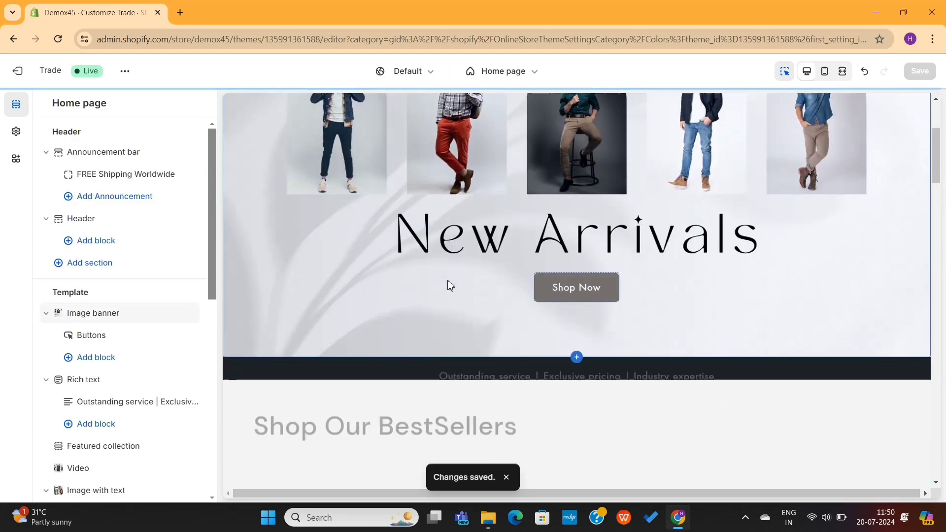
{"action": "scroll", "coordinate": [448, 284], "scroll_direction": "down", "scroll_amount": 12}
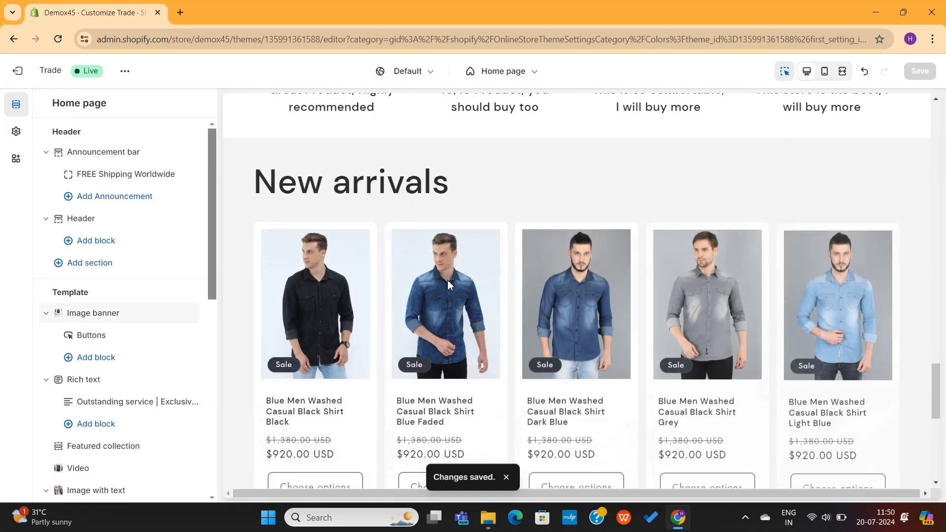
{"action": "scroll", "coordinate": [449, 284], "scroll_direction": "up", "scroll_amount": 3}
{"action": "scroll", "coordinate": [448, 282], "scroll_direction": "up", "scroll_amount": 20}
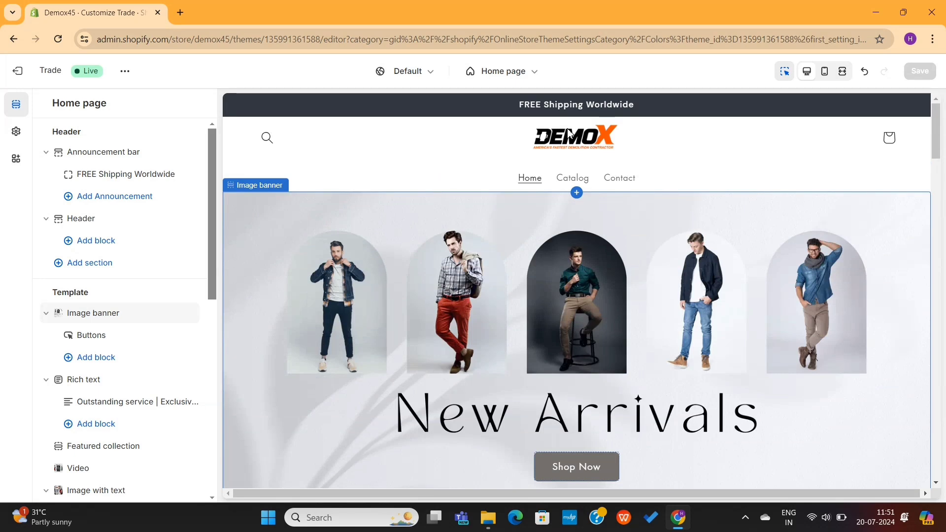
{"action": "left_click", "coordinate": [455, 163]}
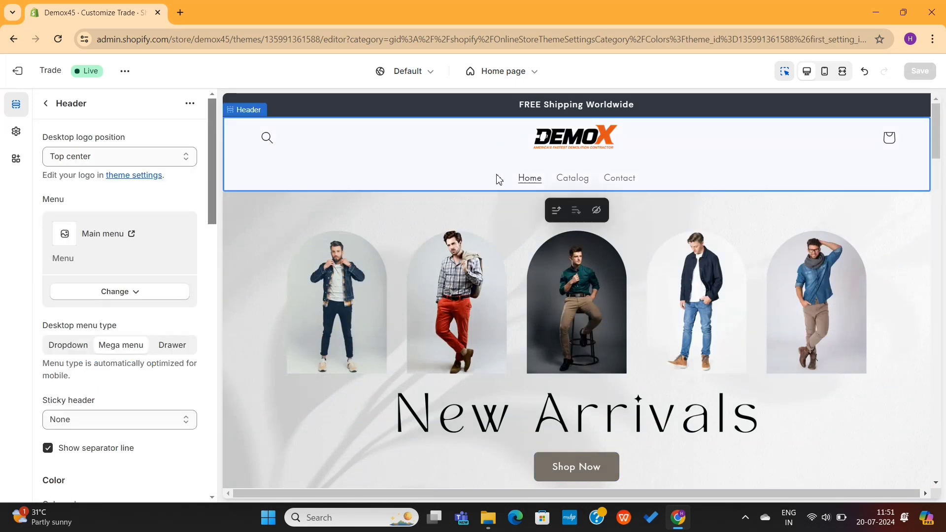
{"action": "scroll", "coordinate": [625, 172], "scroll_direction": "down", "scroll_amount": 15}
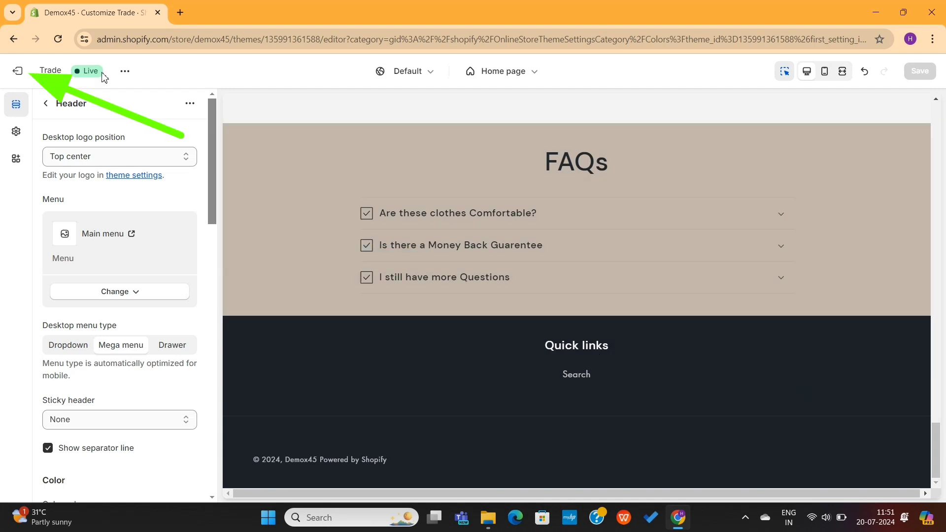
- Exit the theme editor and open the Policies page in the store settings
{"action": "left_click", "coordinate": [23, 77]}
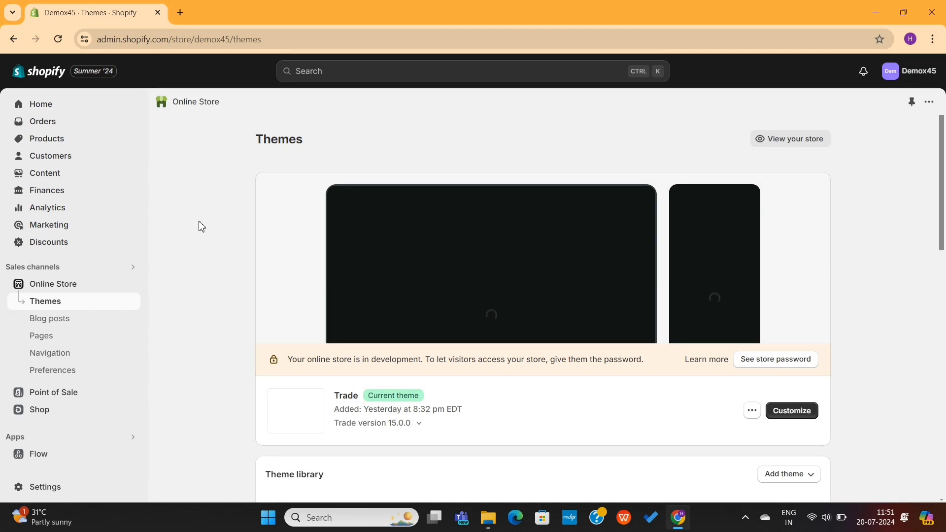
{"action": "scroll", "coordinate": [201, 227], "scroll_direction": "down", "scroll_amount": 1}
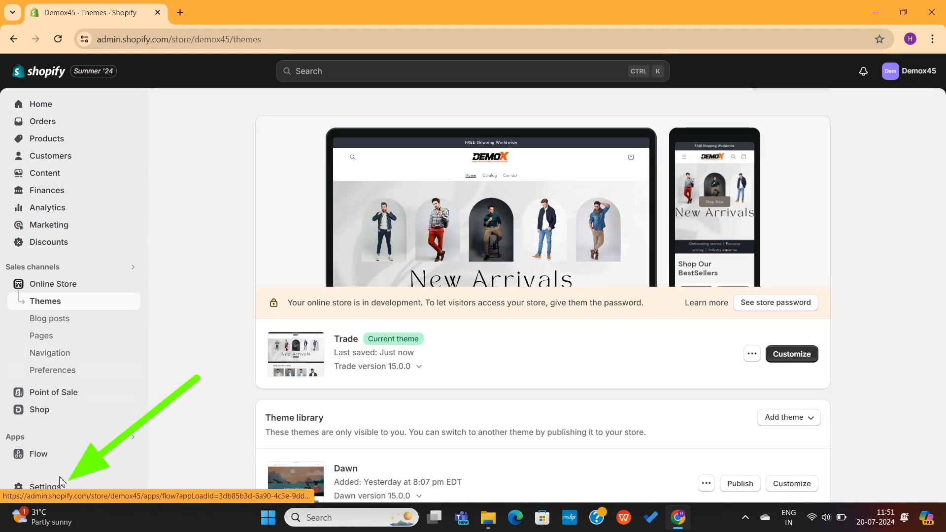
{"action": "left_click", "coordinate": [53, 493]}
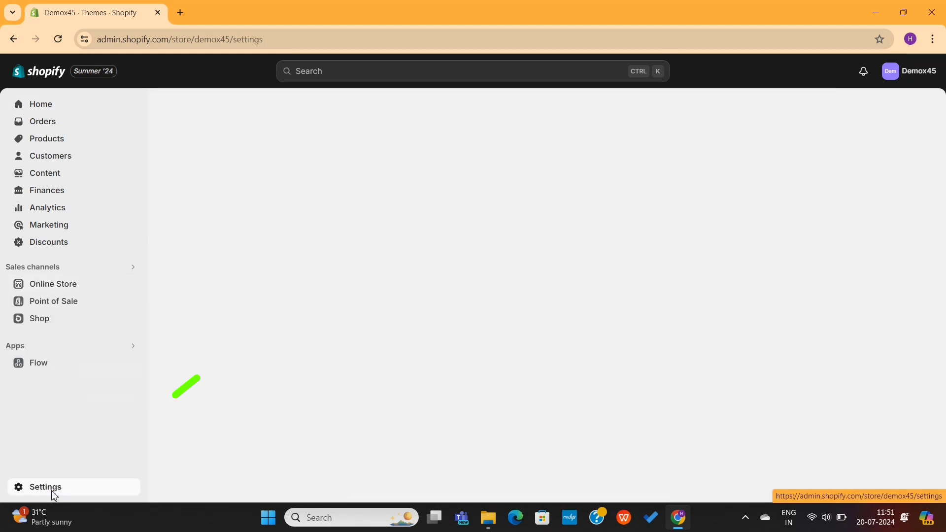
{"action": "scroll", "coordinate": [253, 297], "scroll_direction": "down", "scroll_amount": 5}
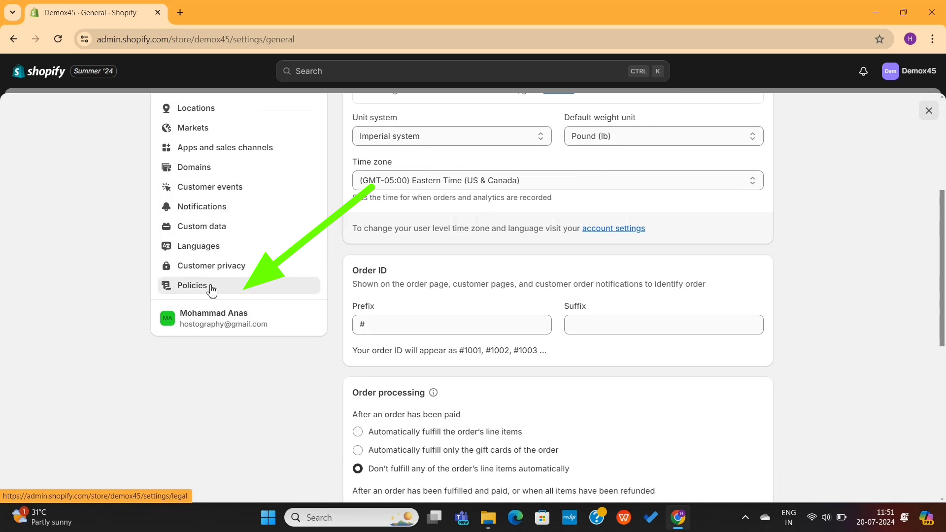
{"action": "left_click", "coordinate": [213, 285]}
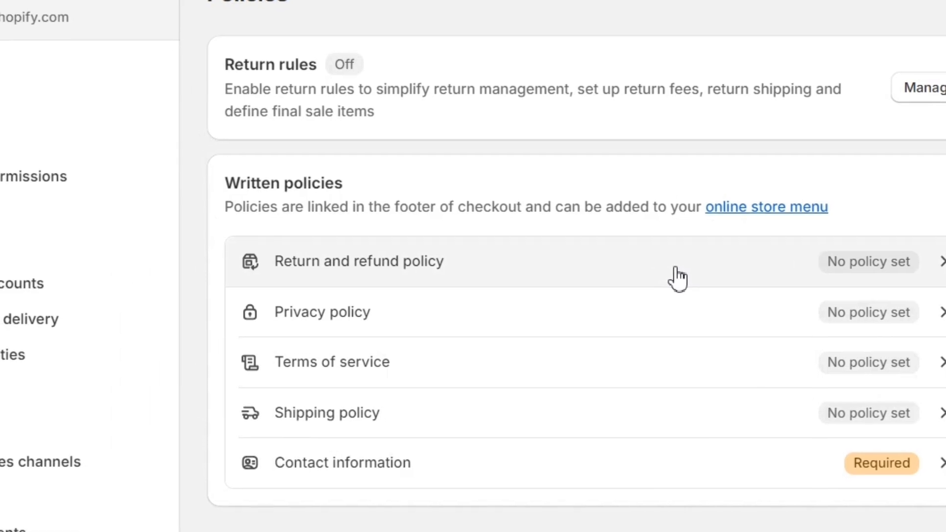
- Insert the template text into the Return and refund policy and review its contents
{"action": "left_click", "coordinate": [576, 298]}
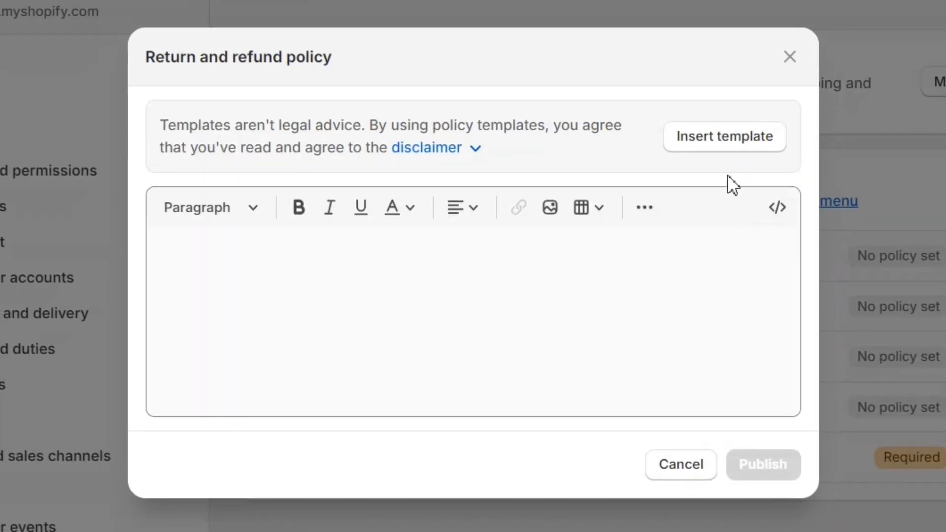
{"action": "left_click", "coordinate": [737, 146]}
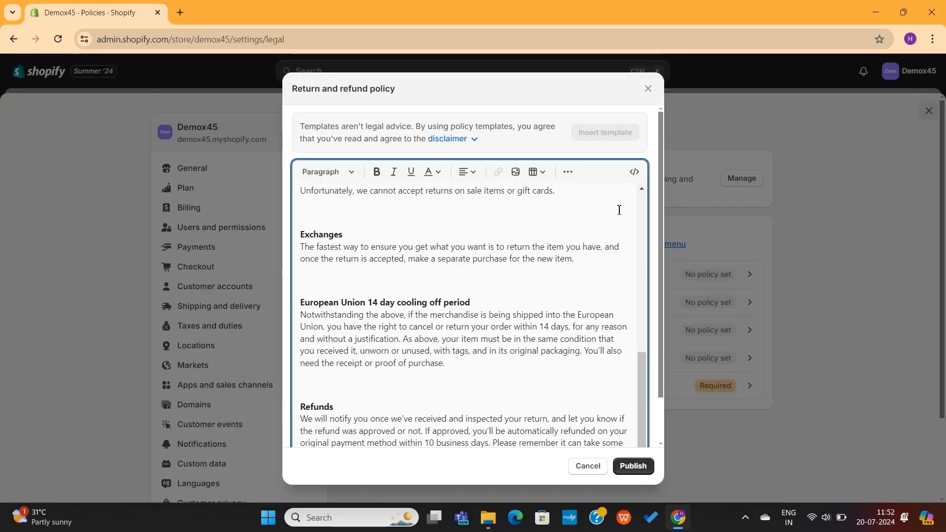
{"action": "scroll", "coordinate": [552, 326], "scroll_direction": "down", "scroll_amount": 1}
{"action": "scroll", "coordinate": [552, 326], "scroll_direction": "up", "scroll_amount": 10}
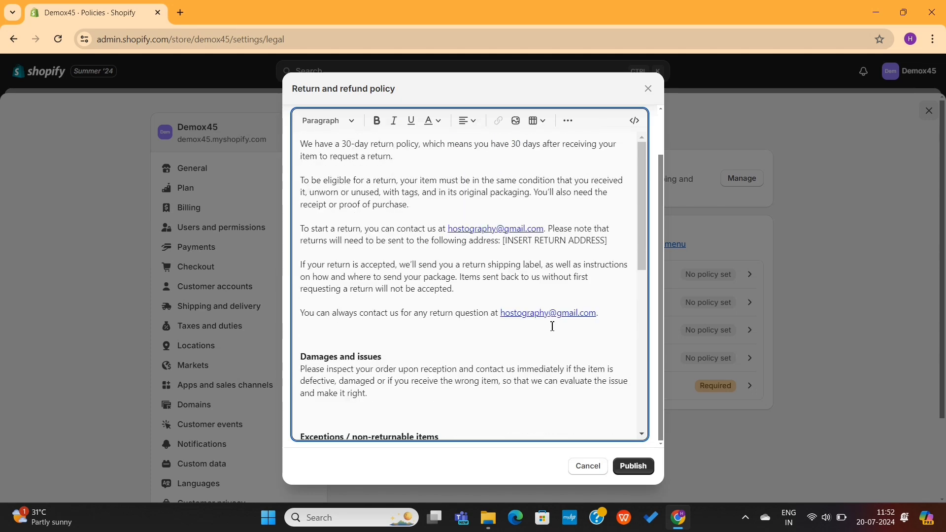
{"action": "scroll", "coordinate": [522, 302], "scroll_direction": "down", "scroll_amount": 5}
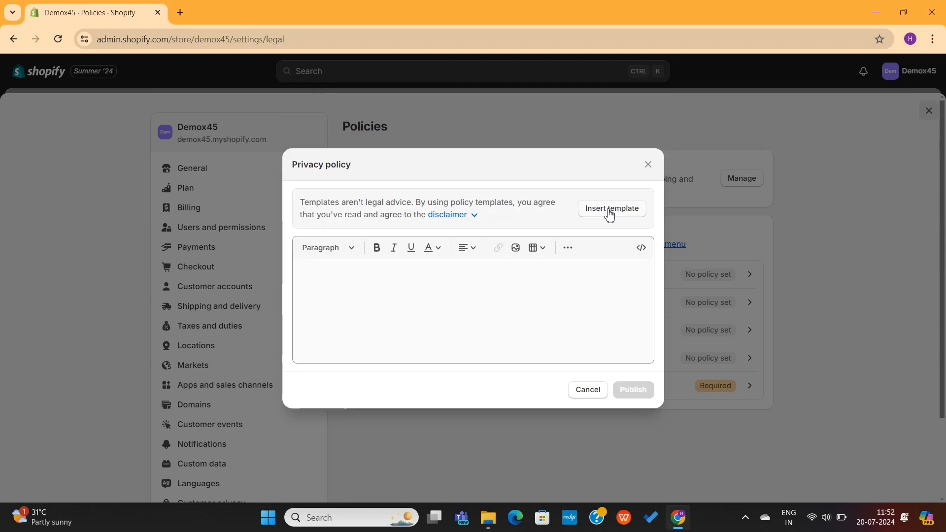
- Fill the Privacy policy and the Terms of service with their template texts and publish both
{"action": "left_click", "coordinate": [610, 214]}
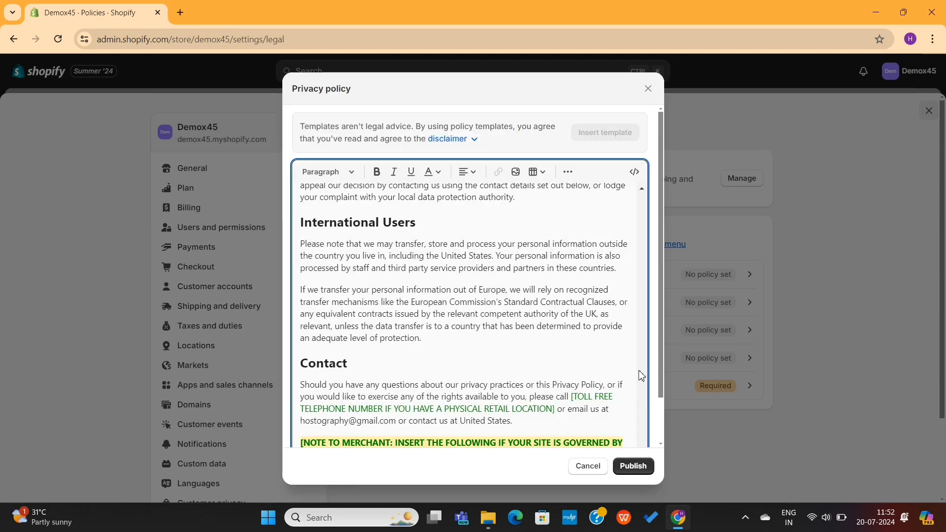
{"action": "left_click", "coordinate": [646, 467]}
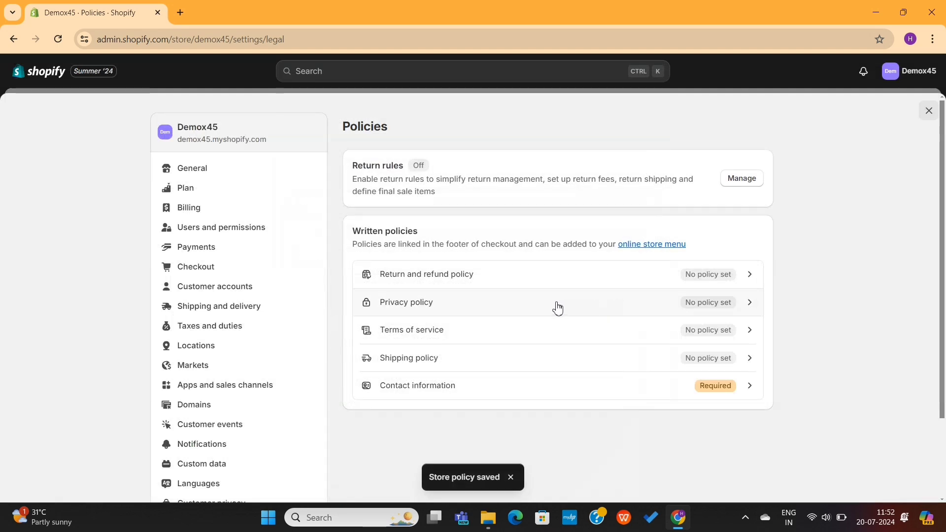
{"action": "left_click", "coordinate": [514, 336]}
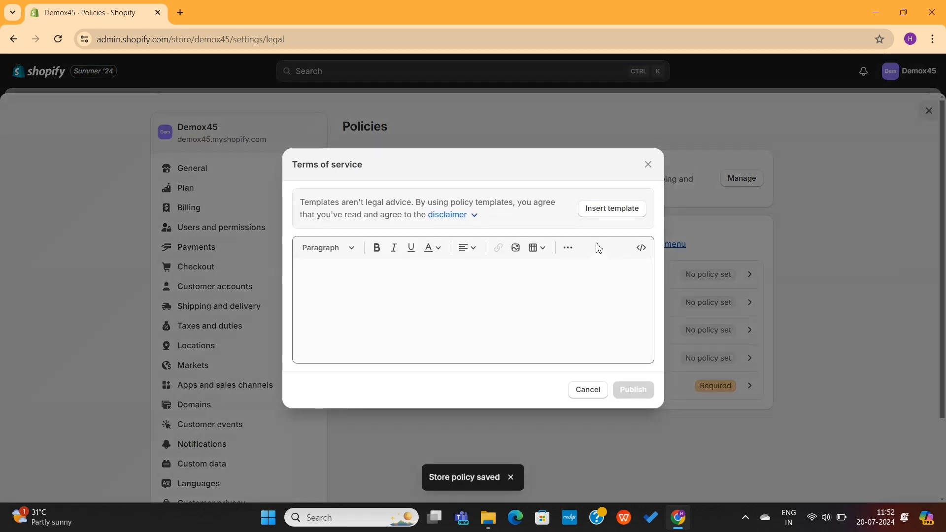
{"action": "left_click", "coordinate": [616, 209]}
{"action": "scroll", "coordinate": [642, 439], "scroll_direction": "down", "scroll_amount": 1}
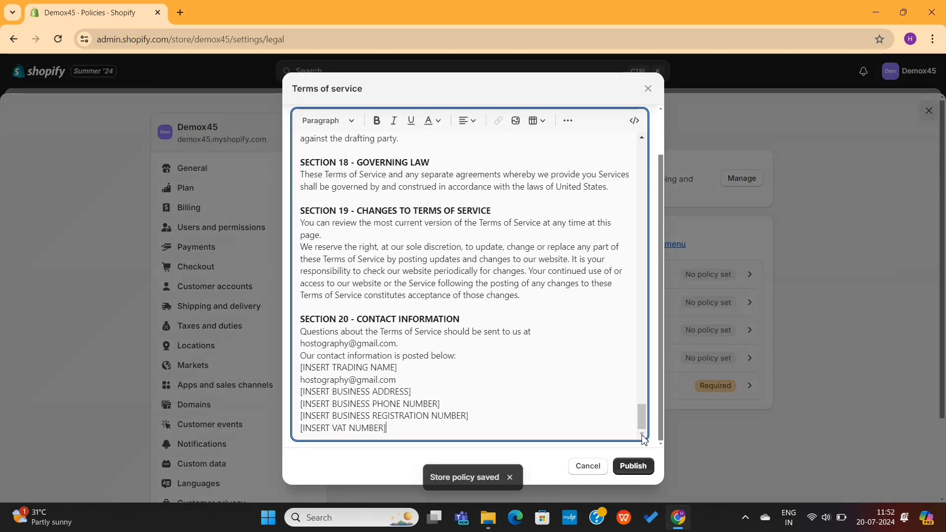
{"action": "left_click", "coordinate": [646, 467]}
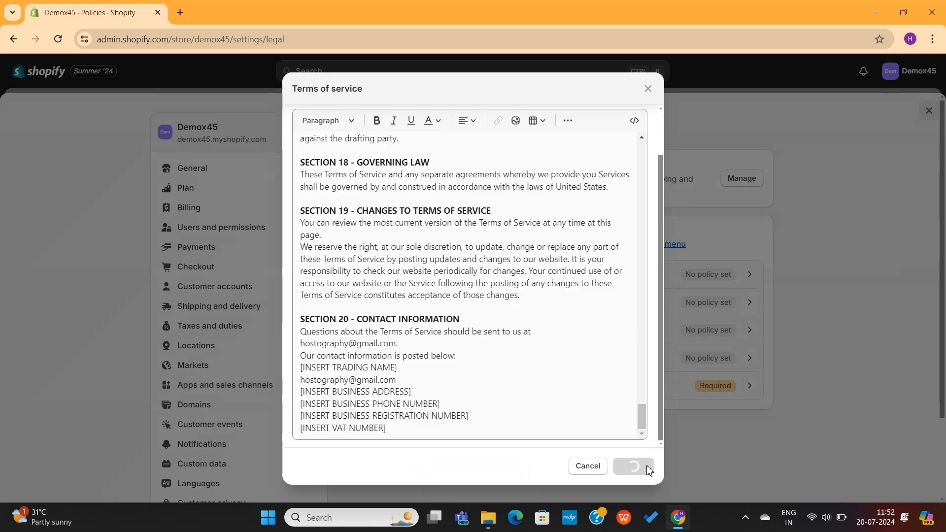
{"action": "scroll", "coordinate": [566, 359], "scroll_direction": "up", "scroll_amount": 20}
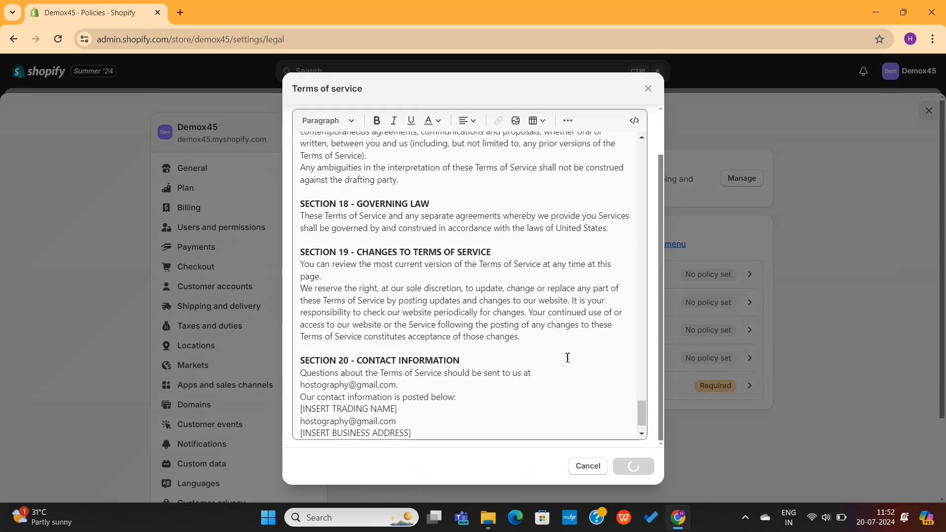
{"action": "scroll", "coordinate": [567, 358], "scroll_direction": "up", "scroll_amount": 5}
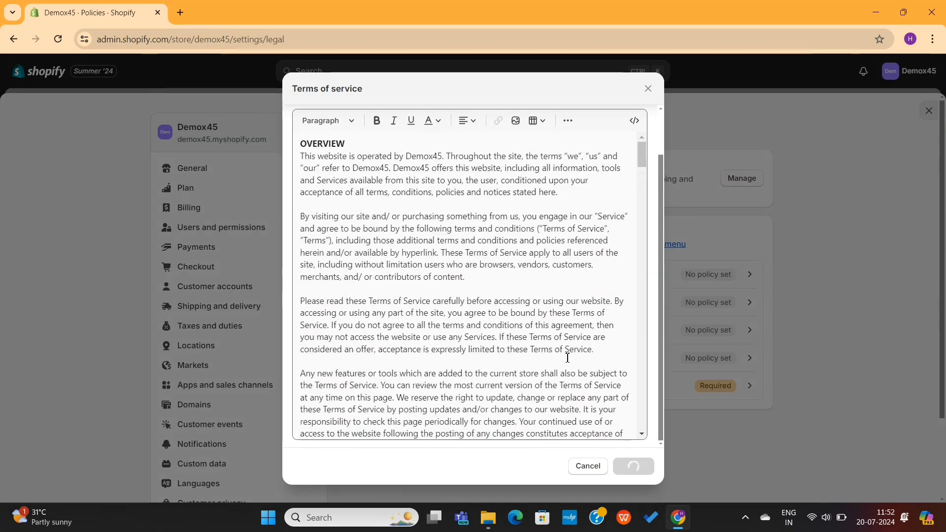
{"action": "scroll", "coordinate": [566, 359], "scroll_direction": "down", "scroll_amount": 8}
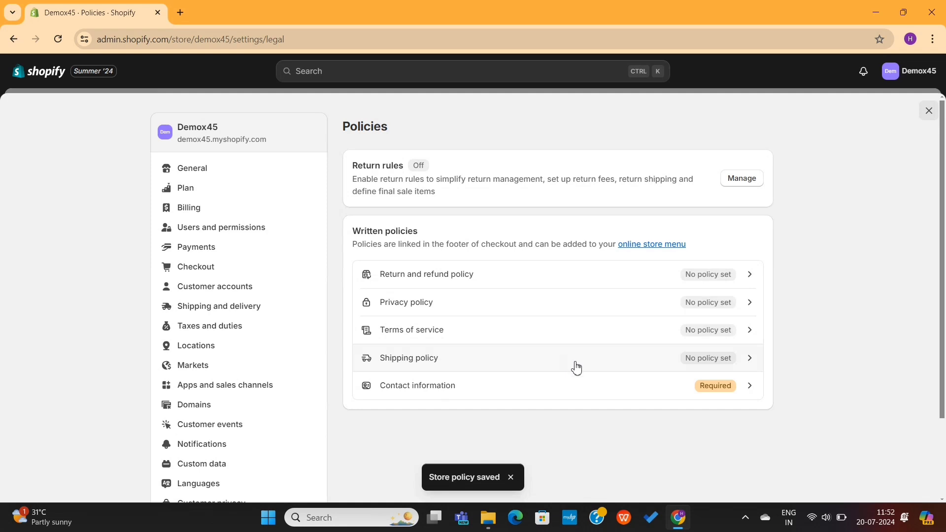
- Write a Shipping policy beginning "All the items will be shipped within" and publish it
{"action": "left_click", "coordinate": [577, 368]}
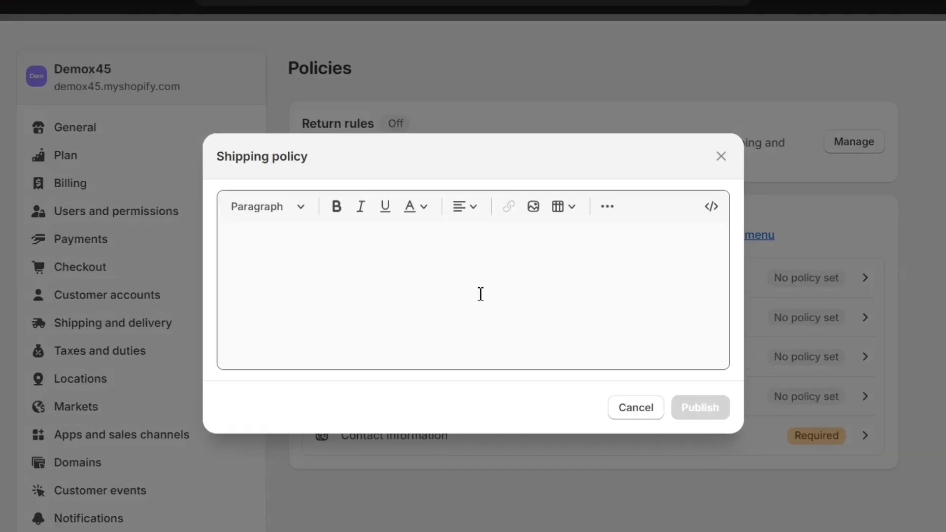
{"action": "left_click", "coordinate": [478, 286]}
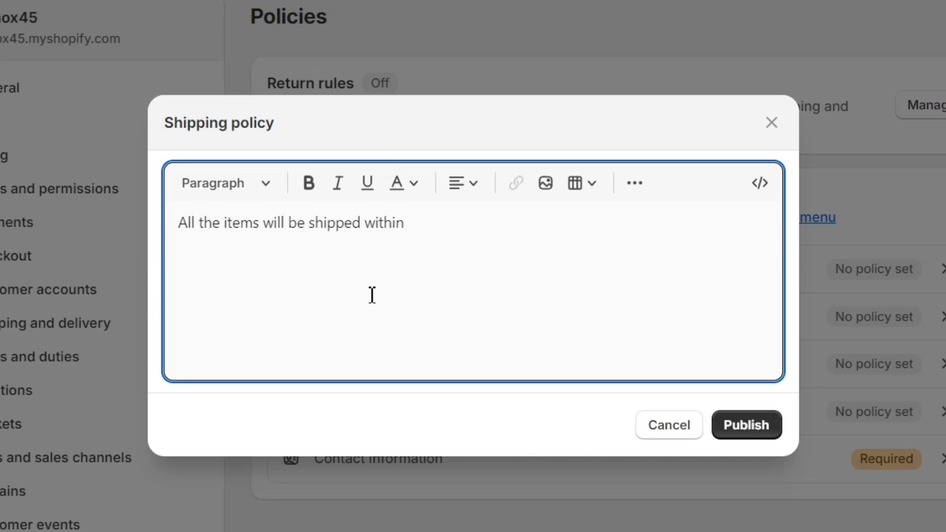
{"action": "left_click", "coordinate": [744, 428]}
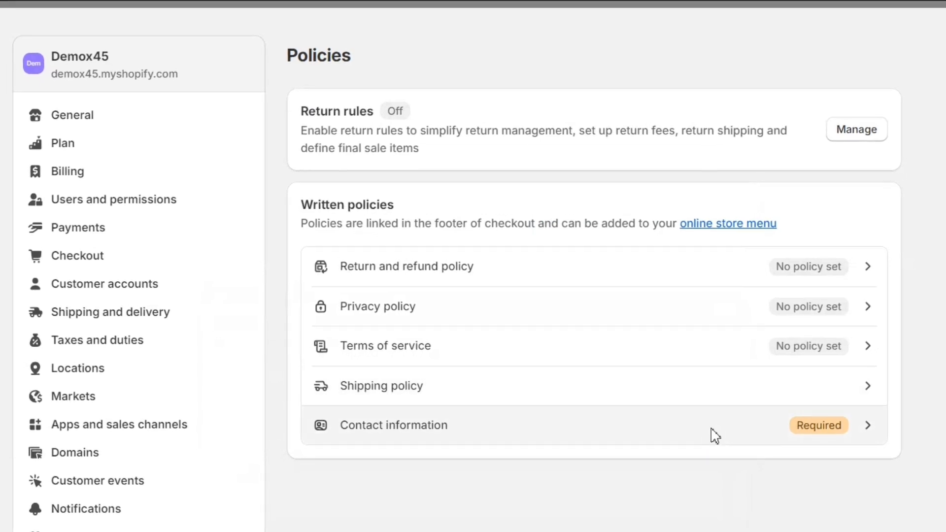
- Insert the template into the Contact information policy and publish it
{"action": "left_click", "coordinate": [714, 435]}
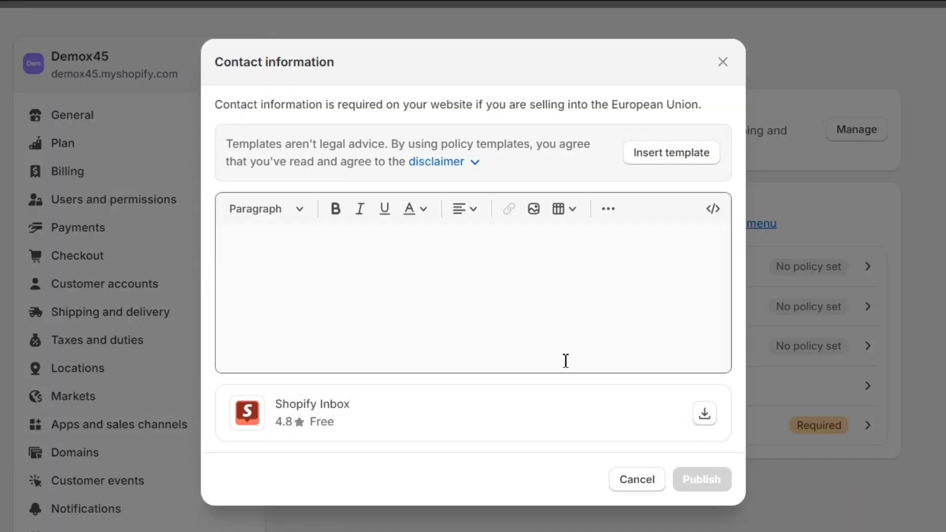
{"action": "left_click", "coordinate": [673, 155]}
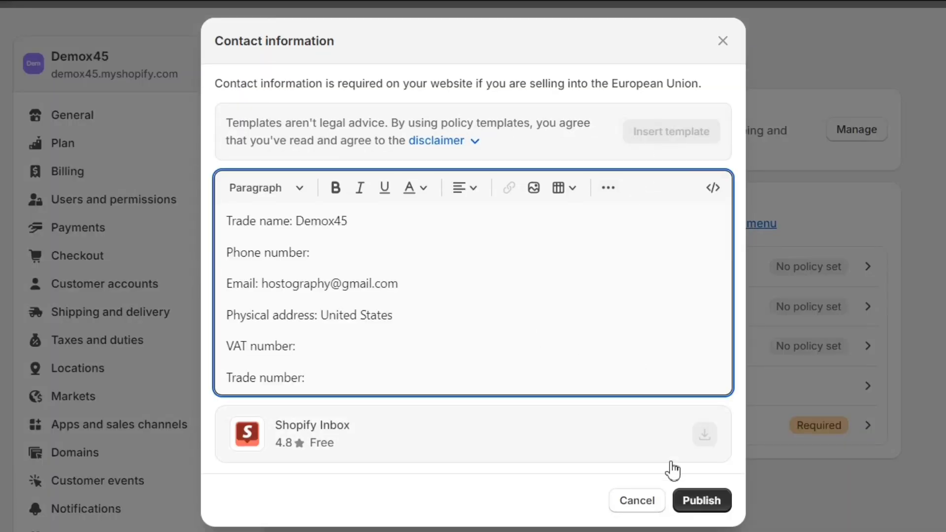
{"action": "left_click", "coordinate": [694, 499]}
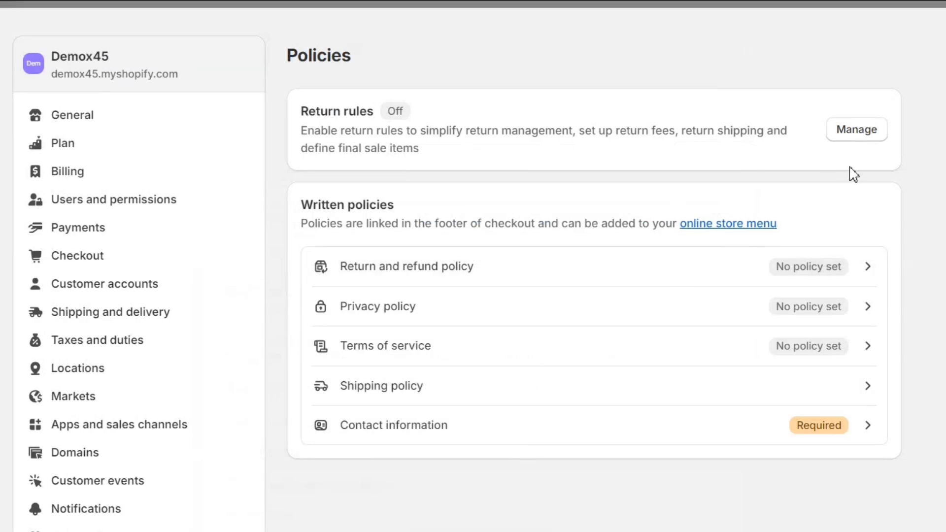
- Turn on the return rules with a 14-day return window and free return shipping, and save them
{"action": "left_click", "coordinate": [857, 130]}
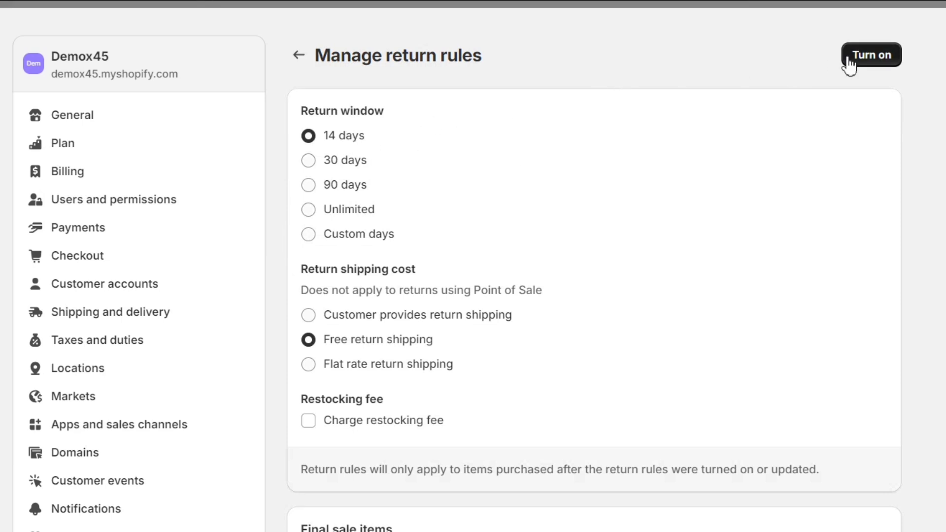
{"action": "scroll", "coordinate": [665, 319], "scroll_direction": "down", "scroll_amount": 3}
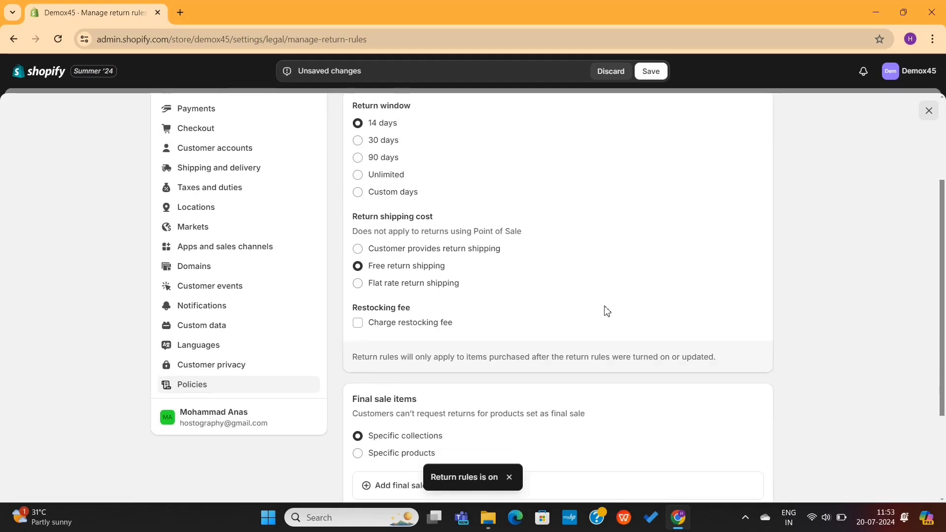
{"action": "scroll", "coordinate": [607, 311], "scroll_direction": "down", "scroll_amount": 3}
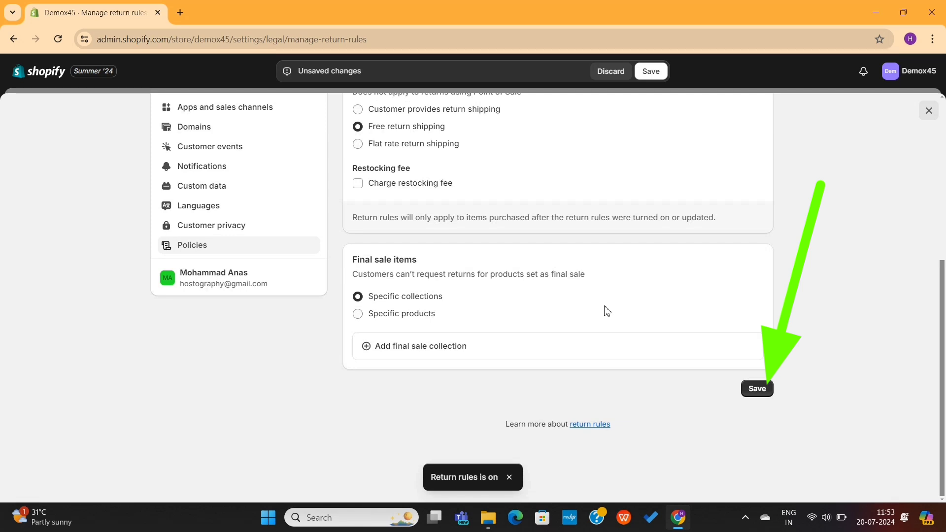
{"action": "scroll", "coordinate": [607, 311], "scroll_direction": "up", "scroll_amount": 6}
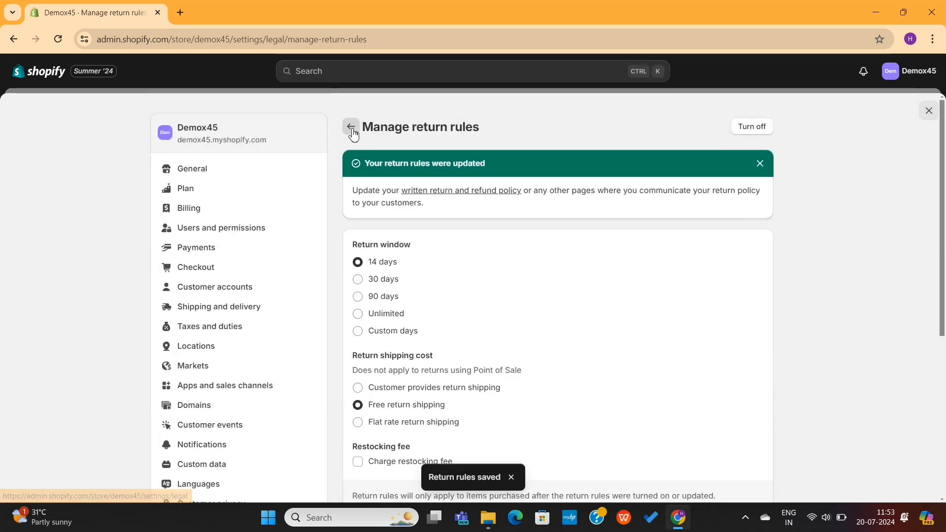
{"action": "left_click", "coordinate": [351, 129]}
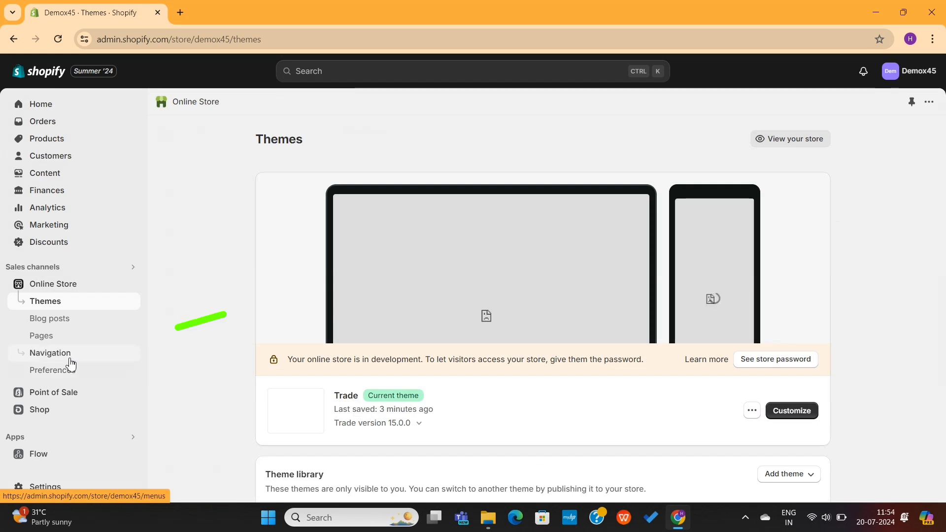
- Open the online store's Main menu in Navigation and remove its Catalog item
{"action": "left_click", "coordinate": [44, 354]}
{"action": "scroll", "coordinate": [314, 294], "scroll_direction": "down", "scroll_amount": 2}
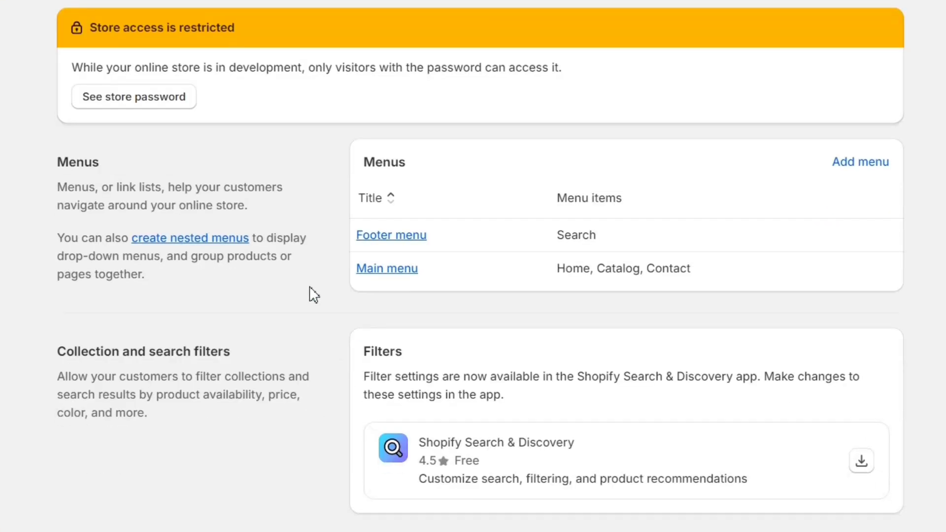
{"action": "left_click", "coordinate": [387, 270]}
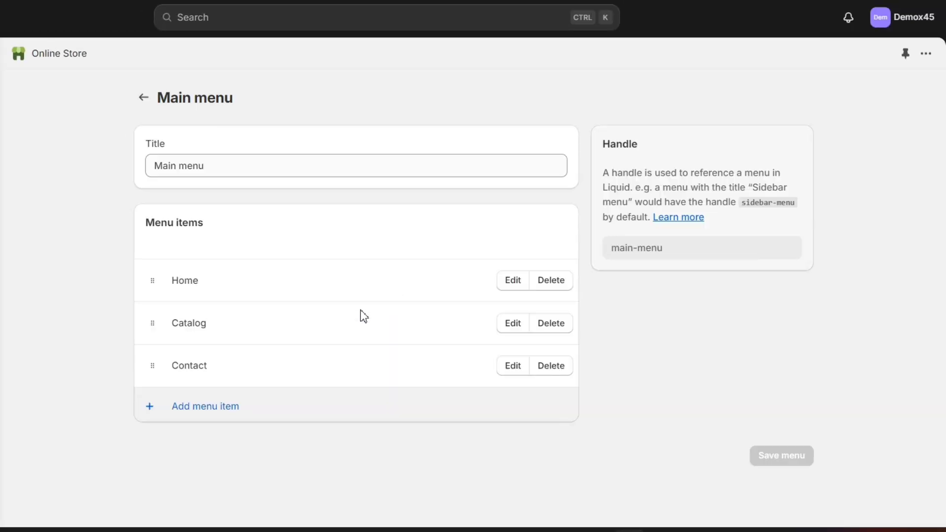
{"action": "left_click", "coordinate": [558, 327]}
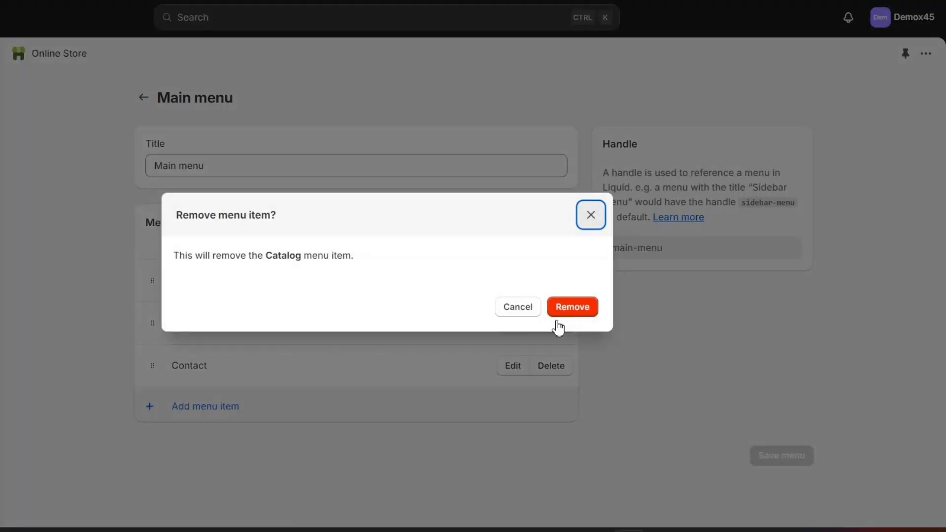
{"action": "left_click", "coordinate": [572, 308]}
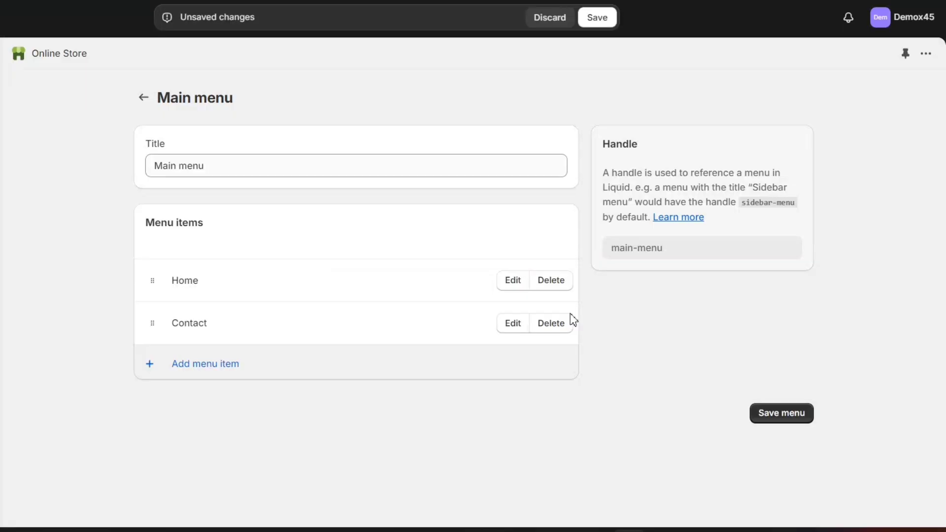
- Add a Main menu item named Blazers linked to the Blazers collection and place it above Contact
{"action": "left_click", "coordinate": [228, 376]}
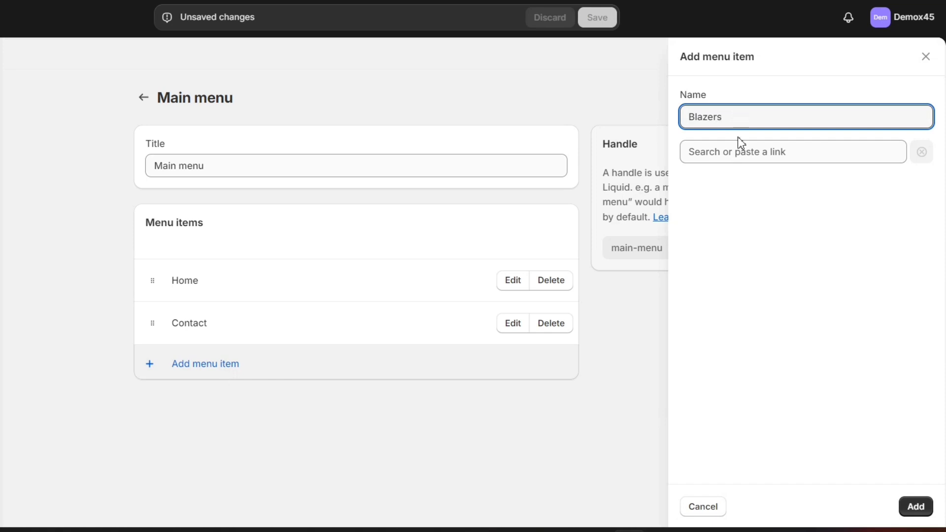
{"action": "left_click", "coordinate": [741, 151]}
{"action": "left_click", "coordinate": [752, 239]}
{"action": "left_click", "coordinate": [751, 272]}
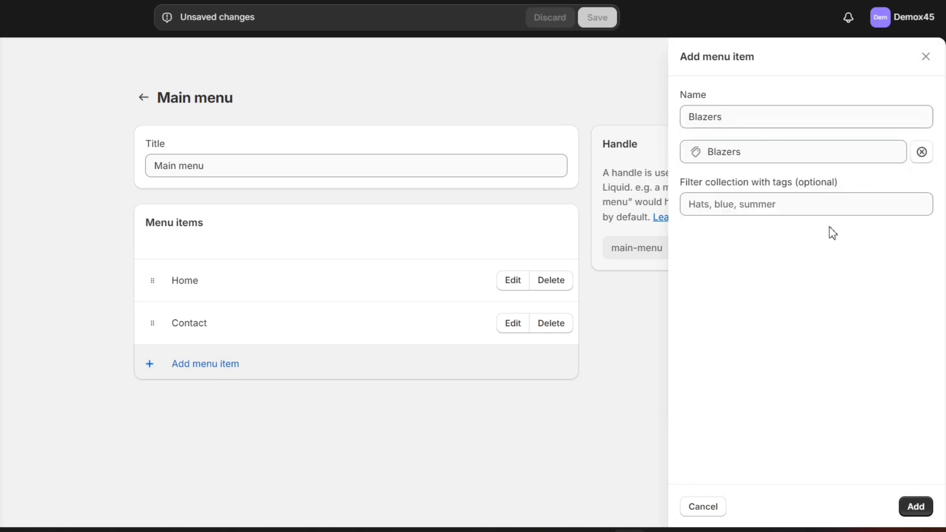
{"action": "left_click", "coordinate": [916, 509]}
{"action": "left_click_drag", "start_coordinate": [152, 365], "coordinate": [152, 326]}
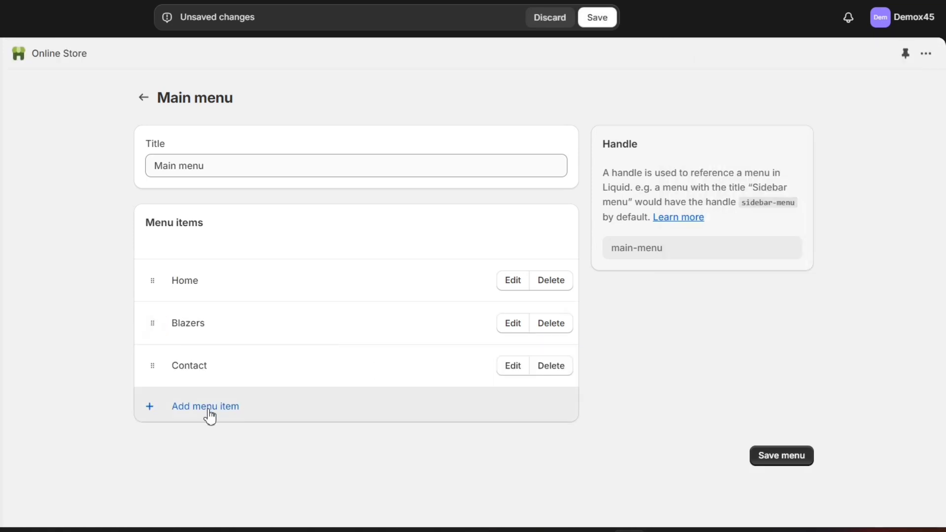
- Add a Main menu item named Shirts linked to the Shirts collection and move Contact below it
{"action": "left_click", "coordinate": [207, 410]}
{"action": "left_click", "coordinate": [756, 113]}
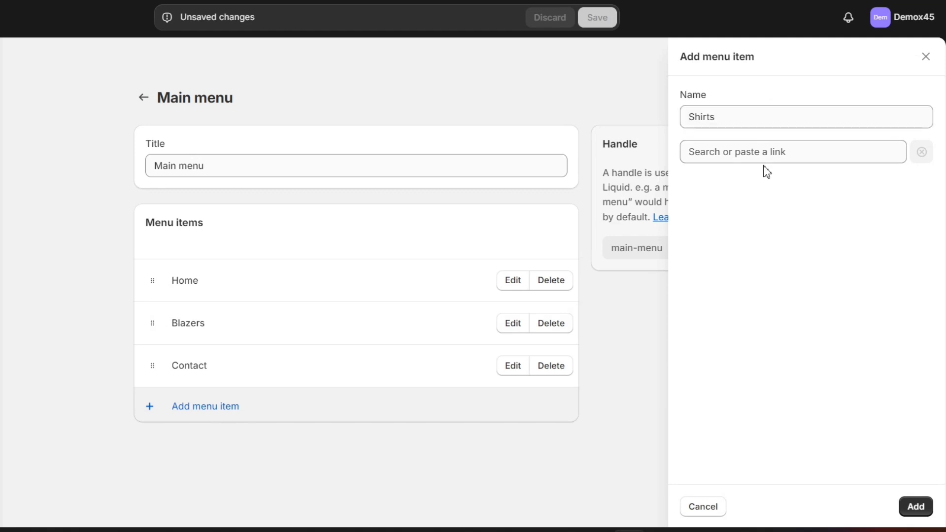
{"action": "left_click", "coordinate": [764, 152]}
{"action": "left_click", "coordinate": [769, 238]}
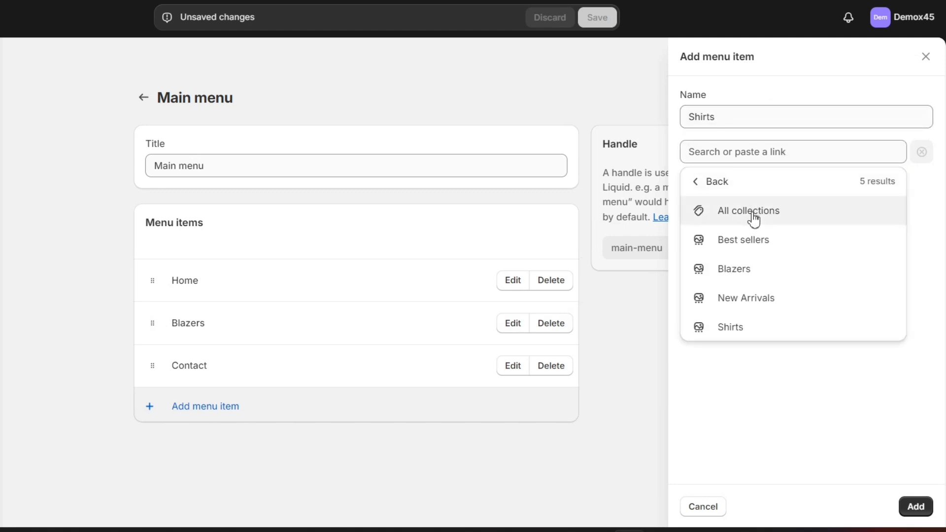
{"action": "left_click", "coordinate": [739, 325]}
{"action": "left_click", "coordinate": [915, 506]}
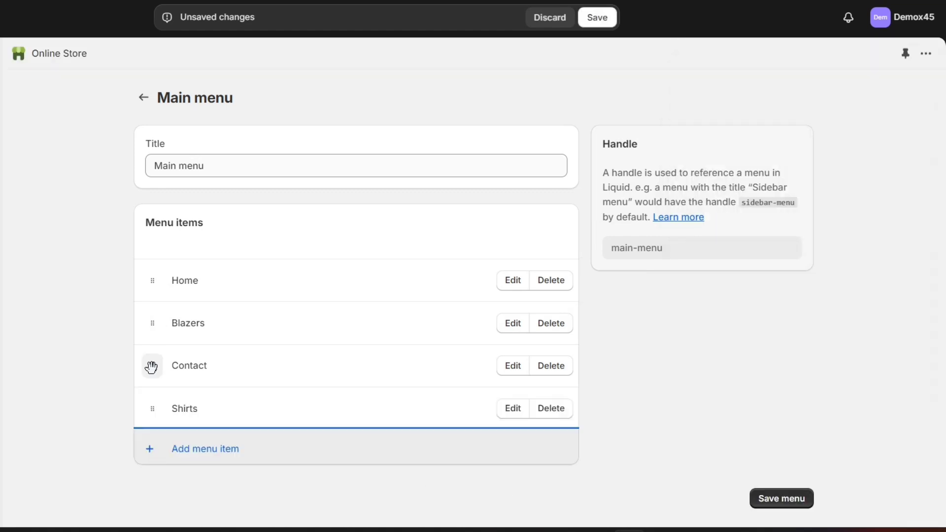
{"action": "left_click_drag", "start_coordinate": [152, 367], "coordinate": [152, 404]}
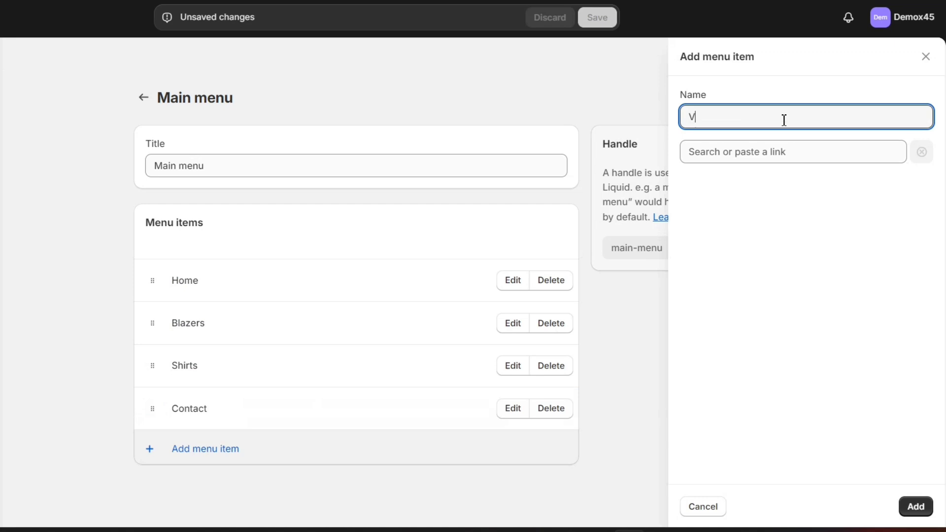
- Add a Main menu item named Blogs linked to the News blog, place it above Contact, and save the menu
{"action": "left_click", "coordinate": [784, 119]}
{"action": "type", "text": "Blogs"}
{"action": "left_click", "coordinate": [789, 151]}
{"action": "left_click", "coordinate": [738, 327]}
{"action": "left_click", "coordinate": [768, 211]}
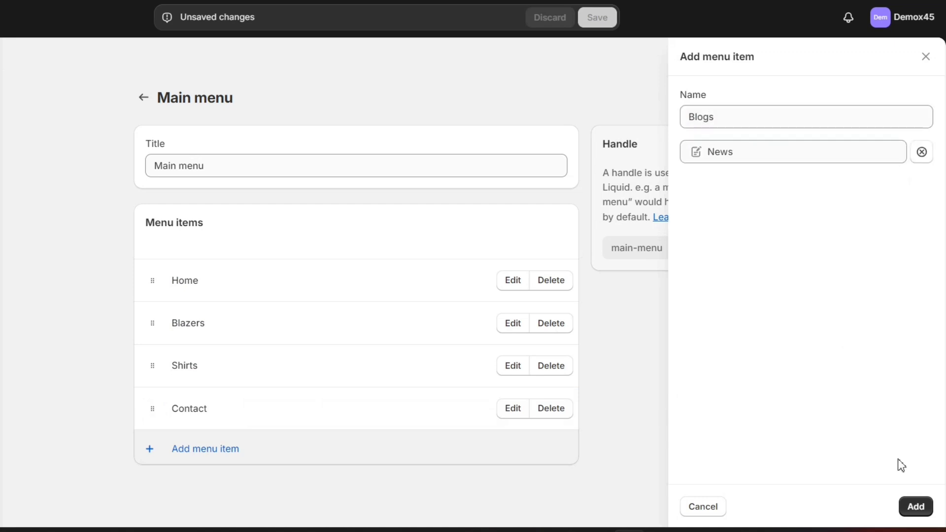
{"action": "left_click", "coordinate": [915, 506]}
{"action": "left_click_drag", "start_coordinate": [149, 449], "coordinate": [148, 408]}
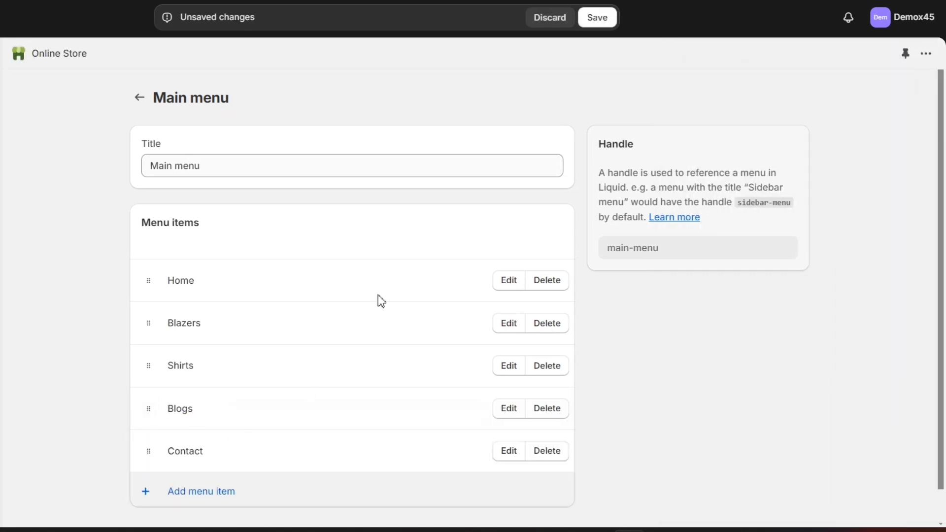
{"action": "left_click", "coordinate": [595, 20]}
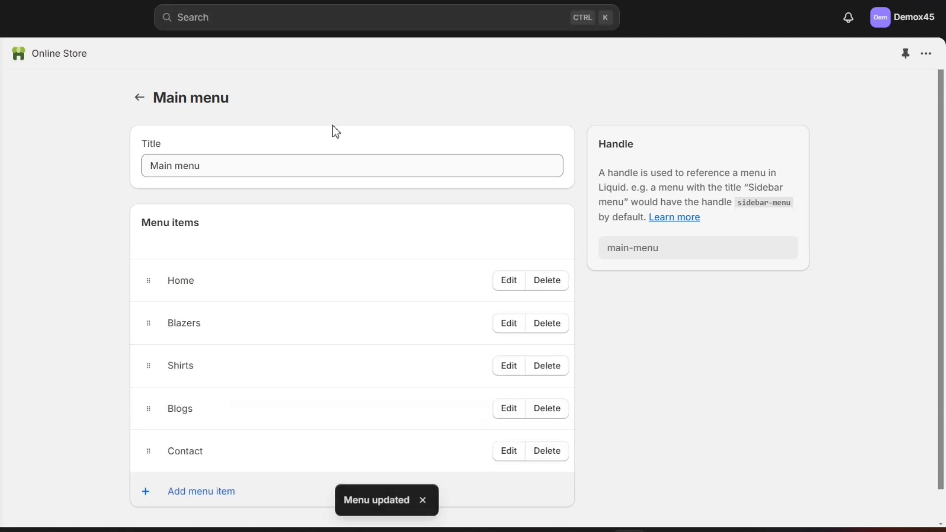
- Open the Footer menu and remove its Search item
{"action": "left_click", "coordinate": [140, 98]}
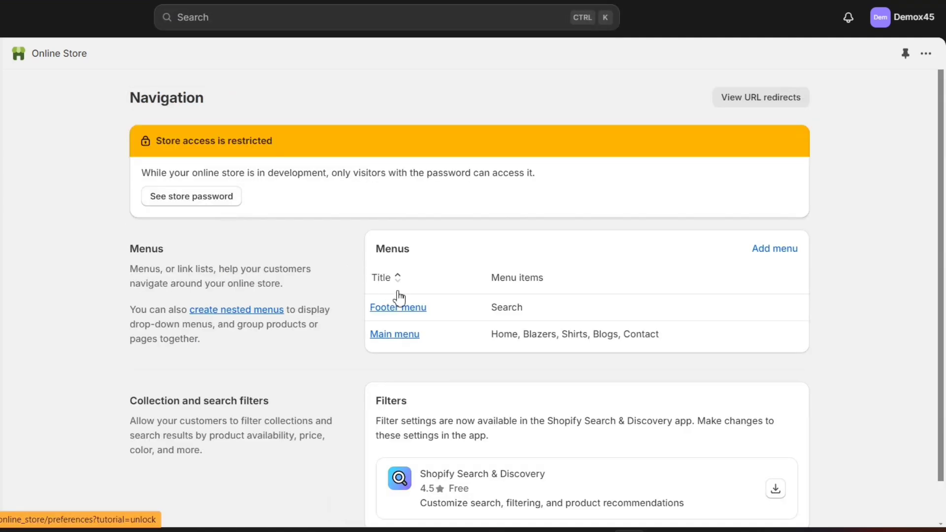
{"action": "left_click", "coordinate": [405, 308]}
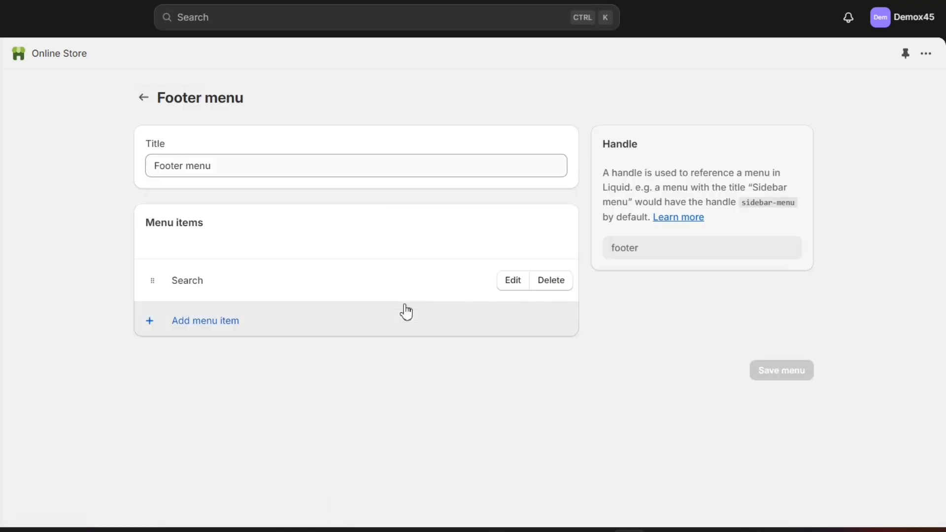
{"action": "left_click", "coordinate": [550, 281]}
{"action": "left_click", "coordinate": [577, 306]}
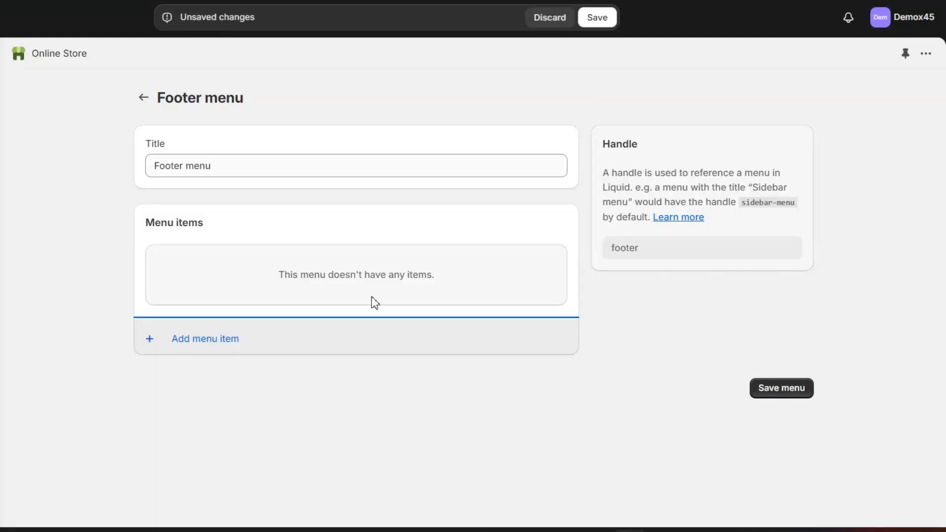
- Add a Footer menu item linked to the Privacy Policy
{"action": "left_click", "coordinate": [227, 338]}
{"action": "left_click", "coordinate": [783, 151]}
{"action": "left_click", "coordinate": [768, 385]}
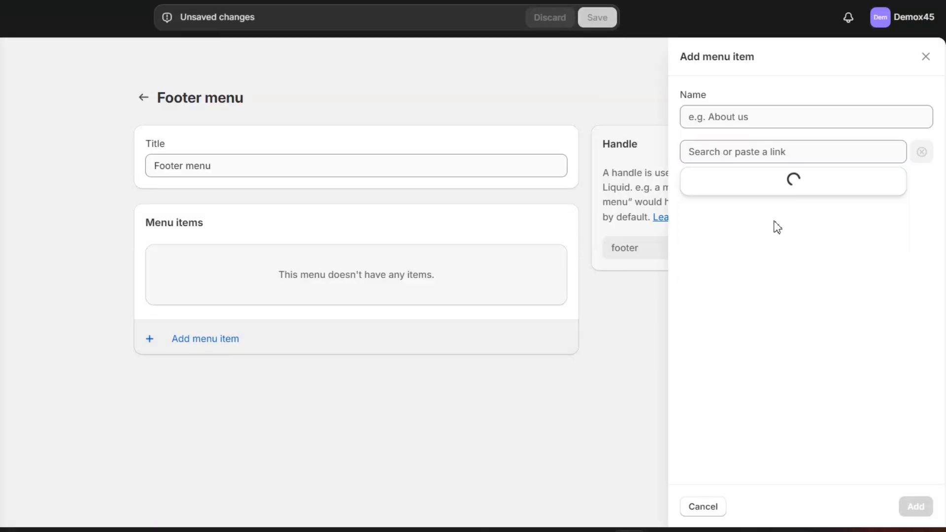
{"action": "left_click", "coordinate": [767, 231]}
{"action": "left_click", "coordinate": [911, 507]}
- Add a Footer menu item linked to the Refund Policy
{"action": "left_click", "coordinate": [204, 321]}
{"action": "left_click", "coordinate": [785, 151]}
{"action": "left_click", "coordinate": [768, 386]}
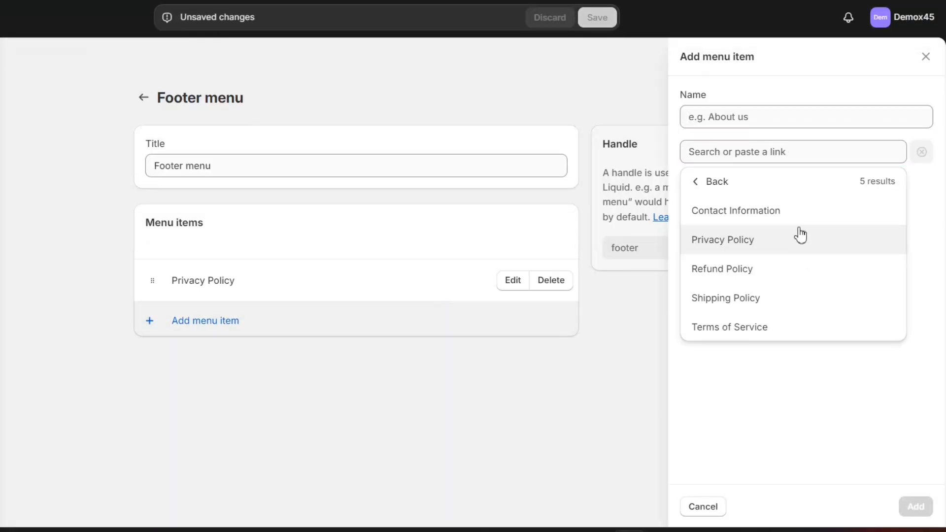
{"action": "left_click", "coordinate": [778, 268]}
{"action": "left_click", "coordinate": [908, 509]}
- Add a Footer menu item linked to the Shipping Policy
{"action": "left_click", "coordinate": [205, 363]}
{"action": "left_click", "coordinate": [788, 151]}
{"action": "left_click", "coordinate": [734, 386]}
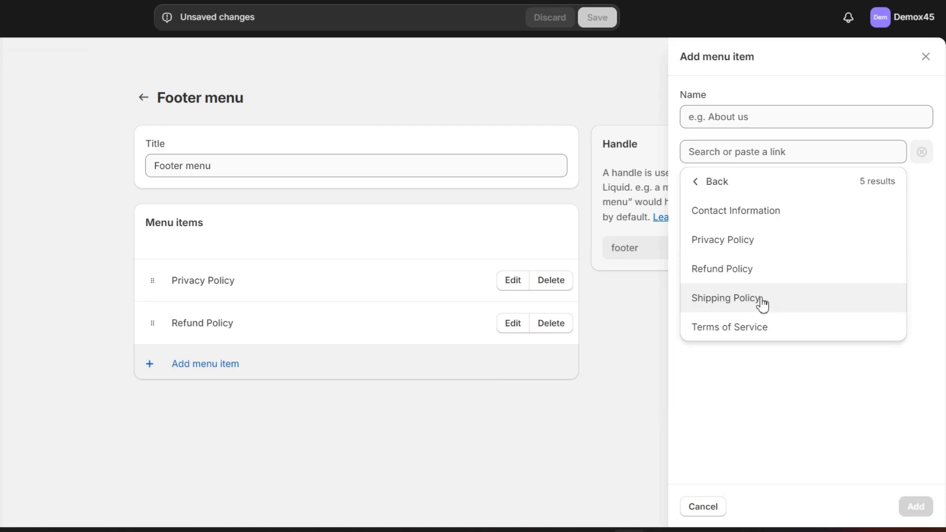
{"action": "left_click", "coordinate": [762, 301]}
{"action": "left_click", "coordinate": [915, 507]}
- Add a Footer menu item linked to the Terms of Service and save the menu
{"action": "left_click", "coordinate": [788, 153]}
{"action": "left_click", "coordinate": [771, 383]}
{"action": "left_click", "coordinate": [729, 327]}
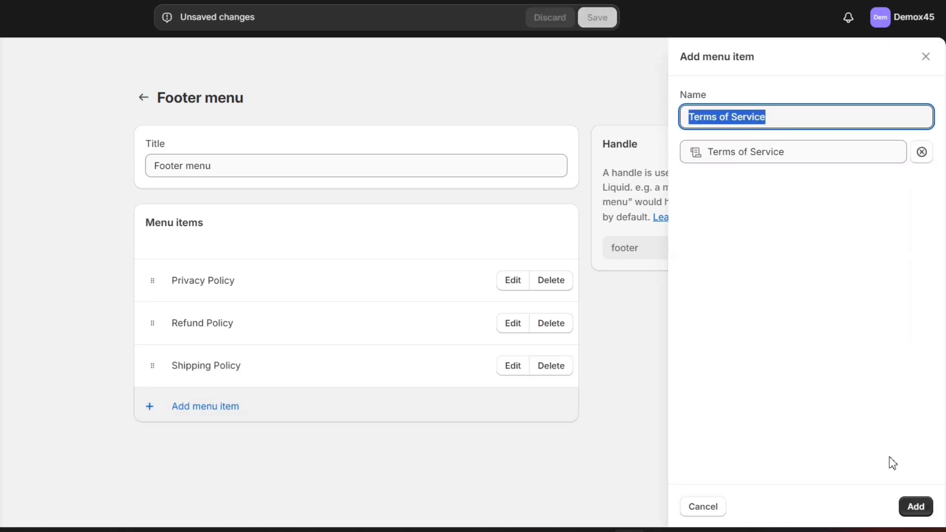
{"action": "left_click", "coordinate": [915, 506]}
{"action": "left_click", "coordinate": [784, 504]}
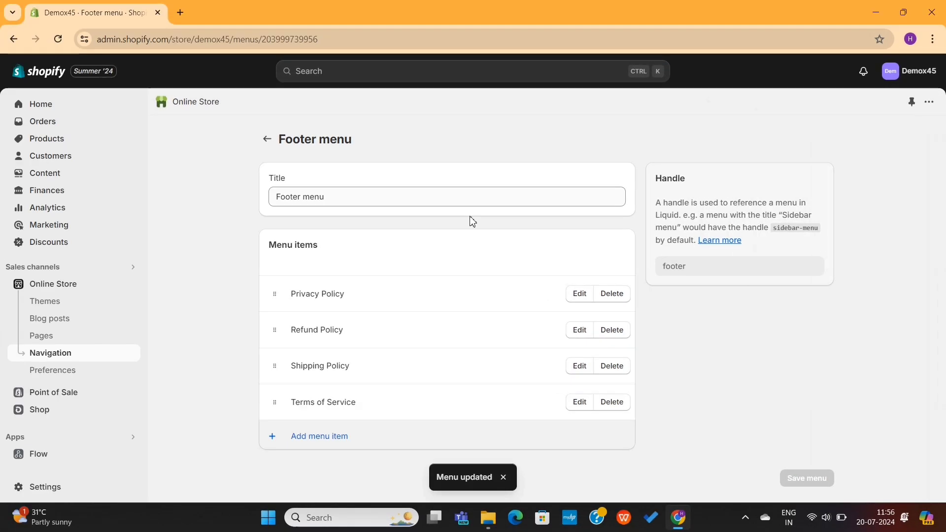
{"action": "left_click", "coordinate": [143, 97]}
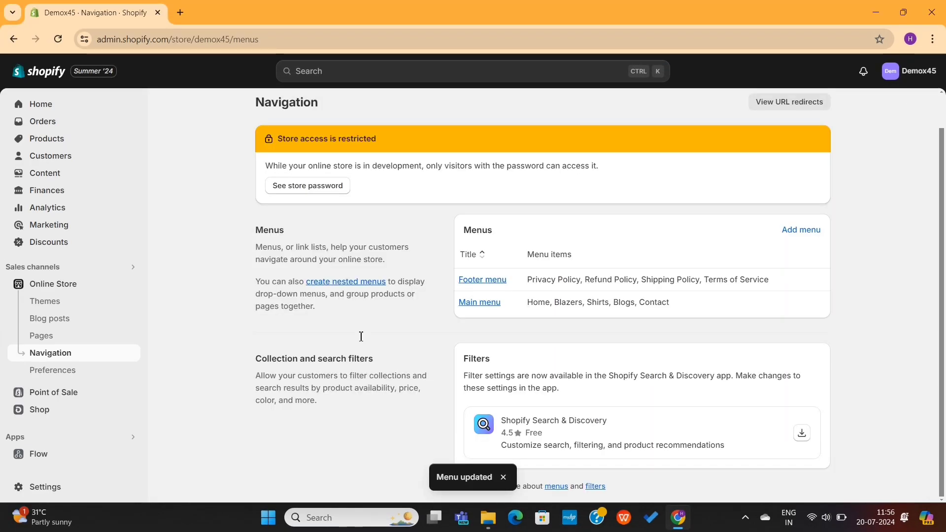
- Open the Trade theme for customization and remove the Menu block from the home page footer
{"action": "left_click", "coordinate": [77, 286]}
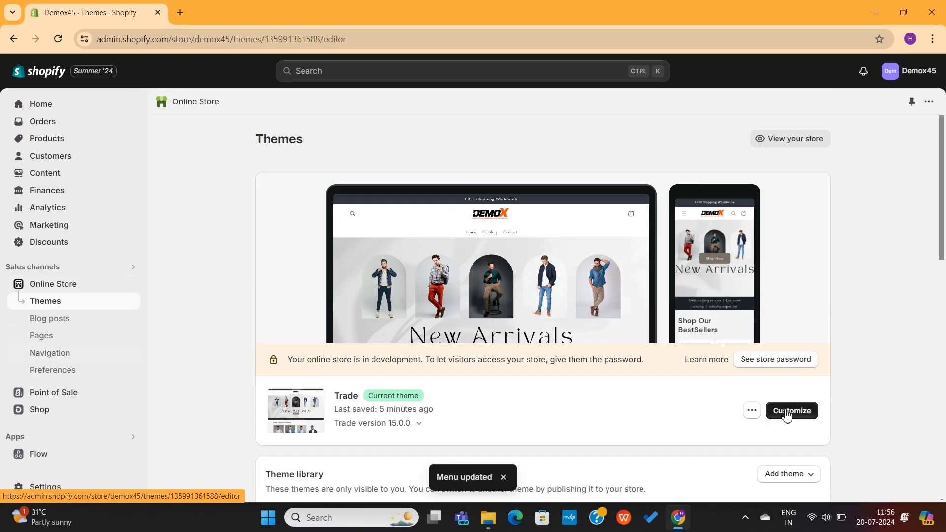
{"action": "left_click", "coordinate": [790, 410]}
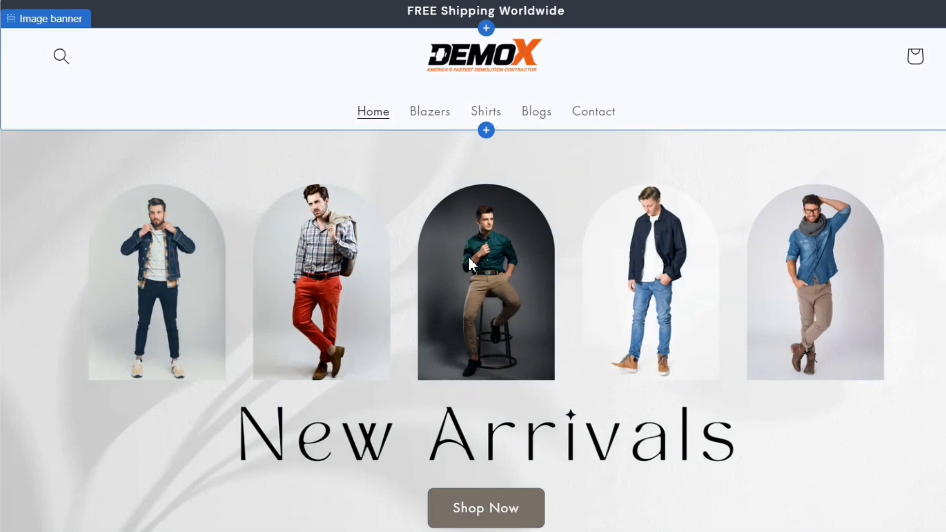
{"action": "scroll", "coordinate": [469, 257], "scroll_direction": "down", "scroll_amount": 20}
{"action": "scroll", "coordinate": [468, 257], "scroll_direction": "down", "scroll_amount": 10}
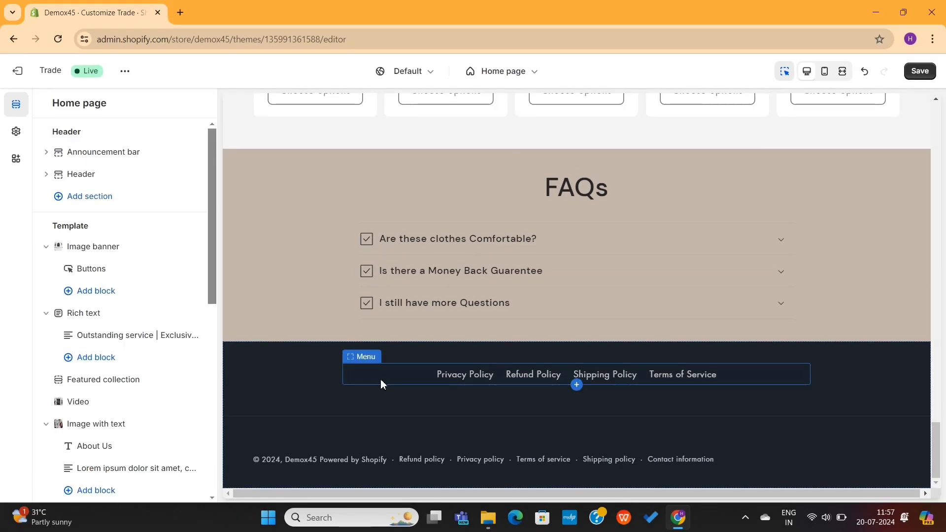
{"action": "left_click", "coordinate": [380, 384]}
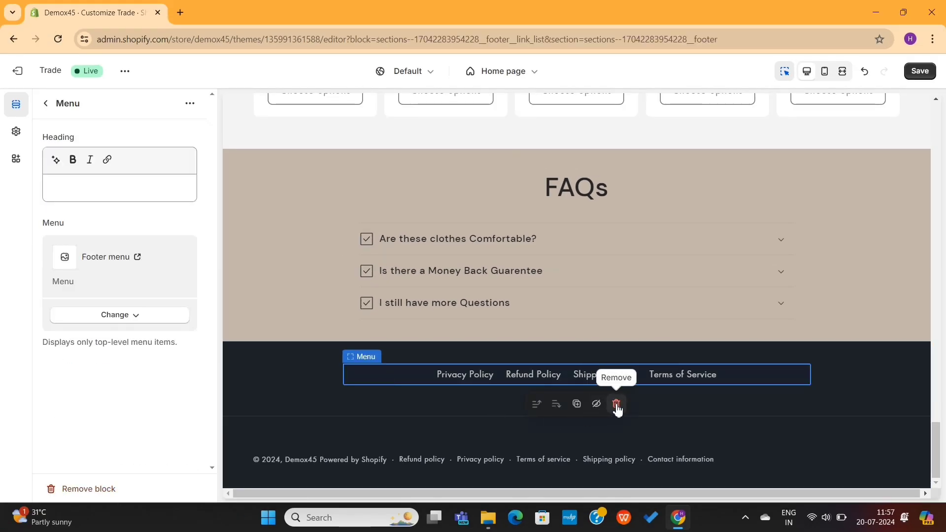
{"action": "left_click", "coordinate": [616, 405]}
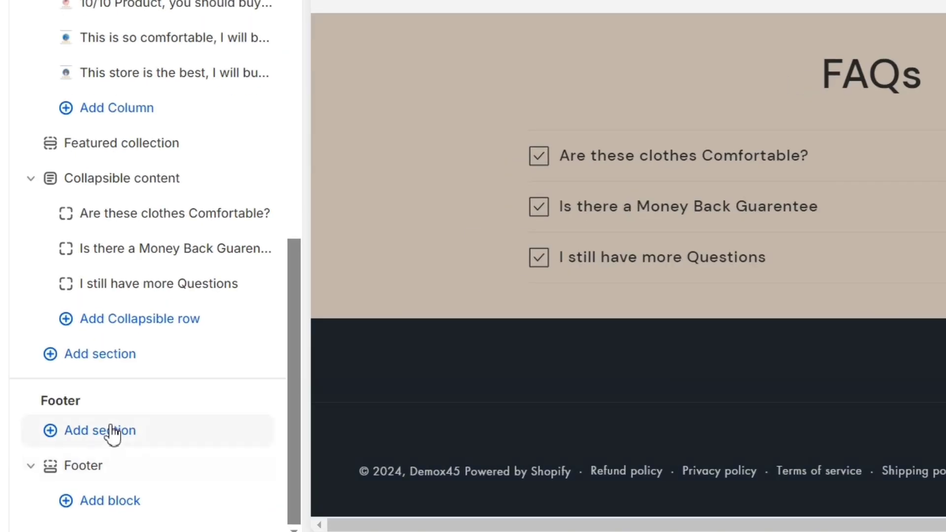
- Add an Email signup section to the home page's footer group
{"action": "left_click", "coordinate": [112, 432]}
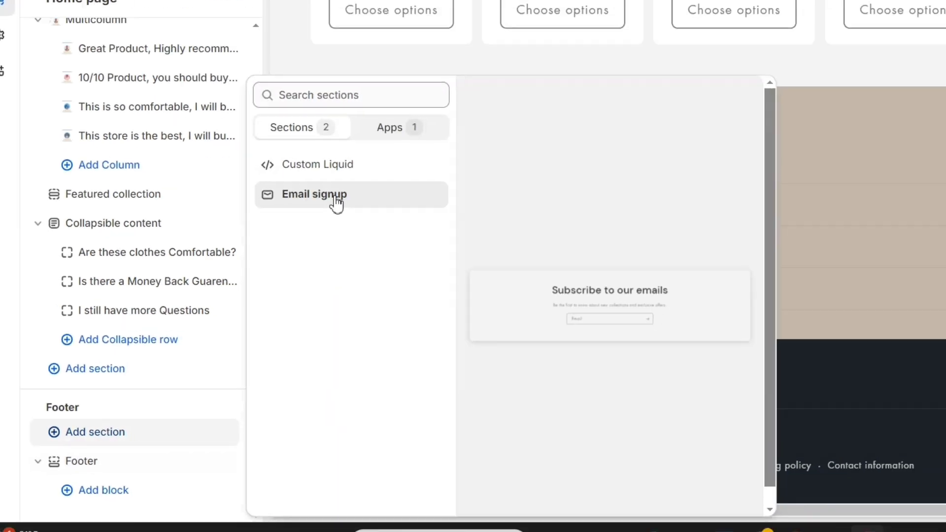
{"action": "left_click", "coordinate": [389, 147]}
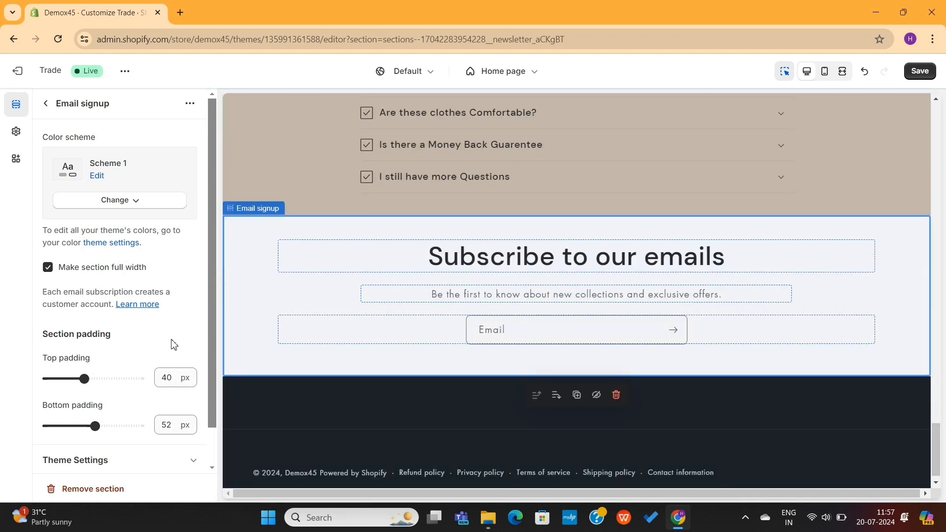
- Replace the separate Email signup section with the footer's own email signup, headed "Enter Your Email & Get 10% Off", and save the theme
{"action": "left_click", "coordinate": [94, 488]}
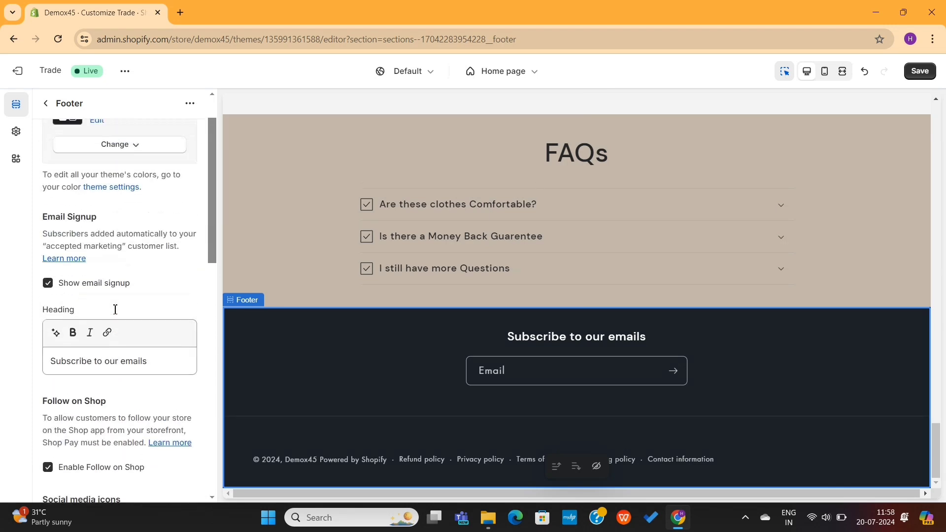
{"action": "scroll", "coordinate": [106, 309], "scroll_direction": "down", "scroll_amount": 1}
{"action": "type", "text": "Ene"}
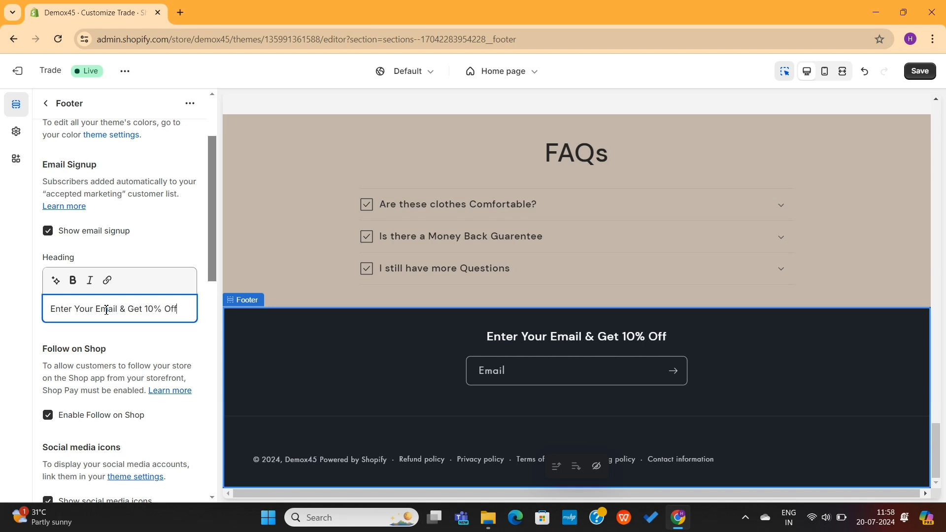
{"action": "scroll", "coordinate": [84, 310], "scroll_direction": "down", "scroll_amount": 10}
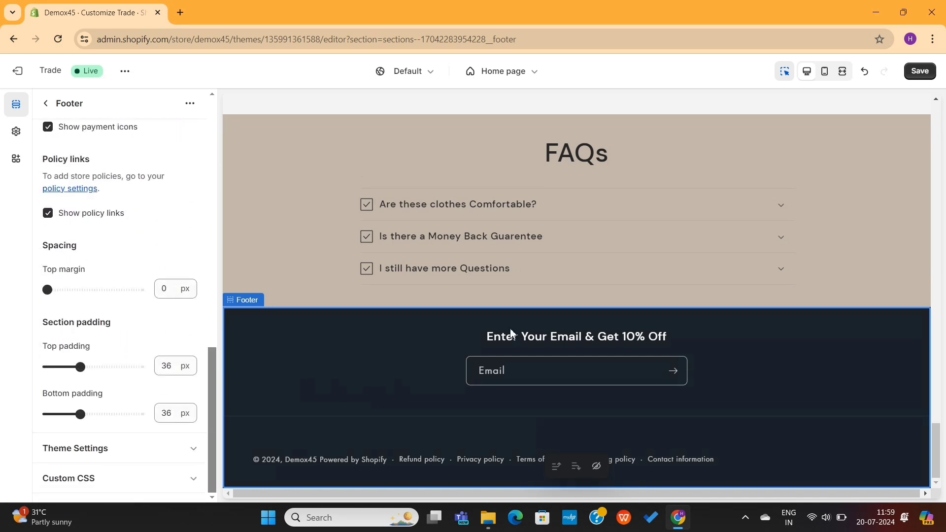
{"action": "left_click", "coordinate": [919, 71]}
- Preview the home page full screen and look through its sections, including About Us, customer reviews and New arrivals
{"action": "key", "text": "ctrl+shift+f"}
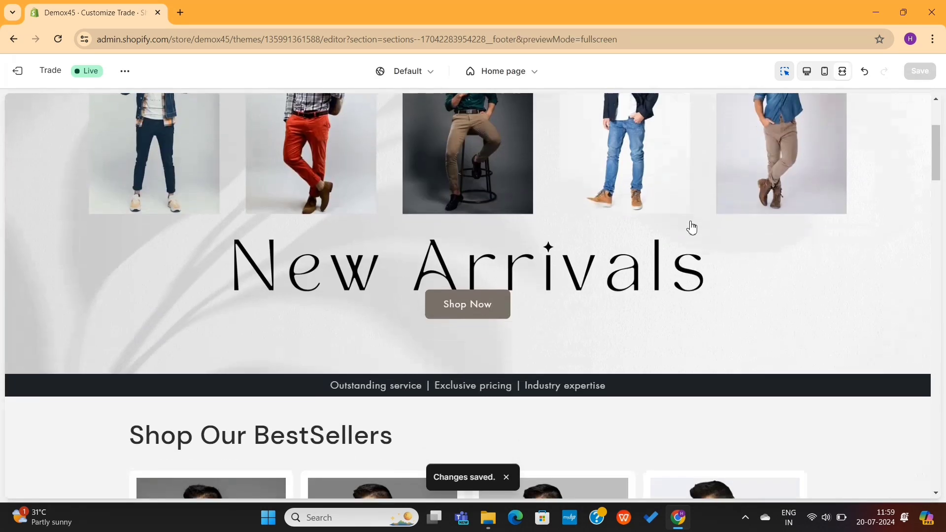
{"action": "scroll", "coordinate": [692, 227], "scroll_direction": "down", "scroll_amount": 20}
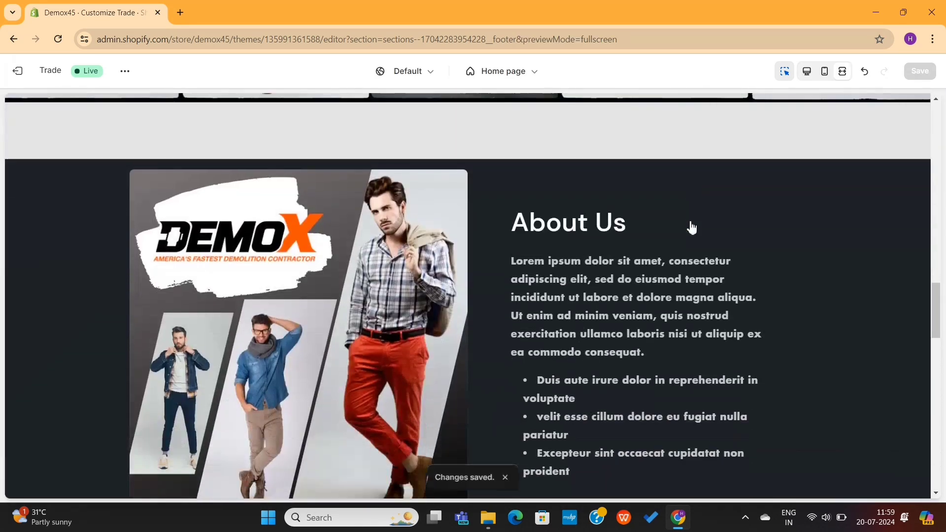
{"action": "scroll", "coordinate": [691, 228], "scroll_direction": "down", "scroll_amount": 15}
{"action": "scroll", "coordinate": [691, 227], "scroll_direction": "up", "scroll_amount": 10}
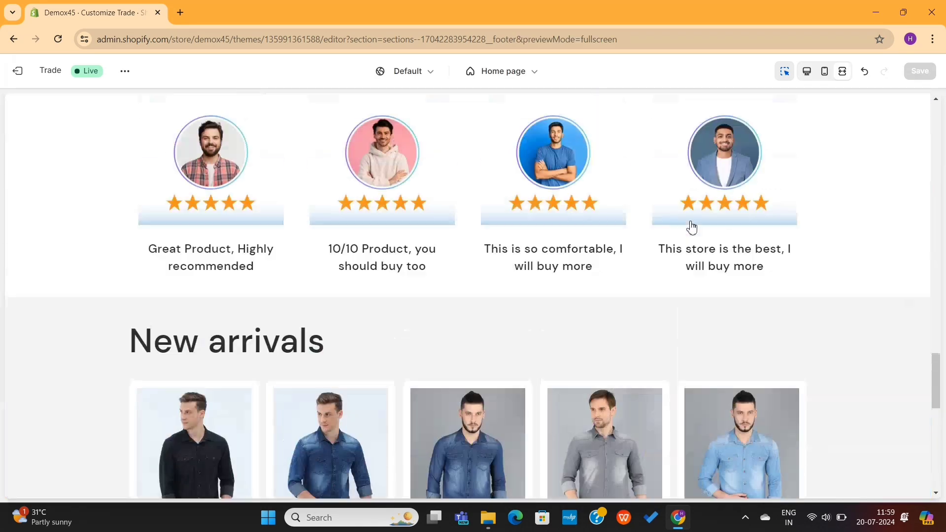
{"action": "scroll", "coordinate": [692, 228], "scroll_direction": "up", "scroll_amount": 20}
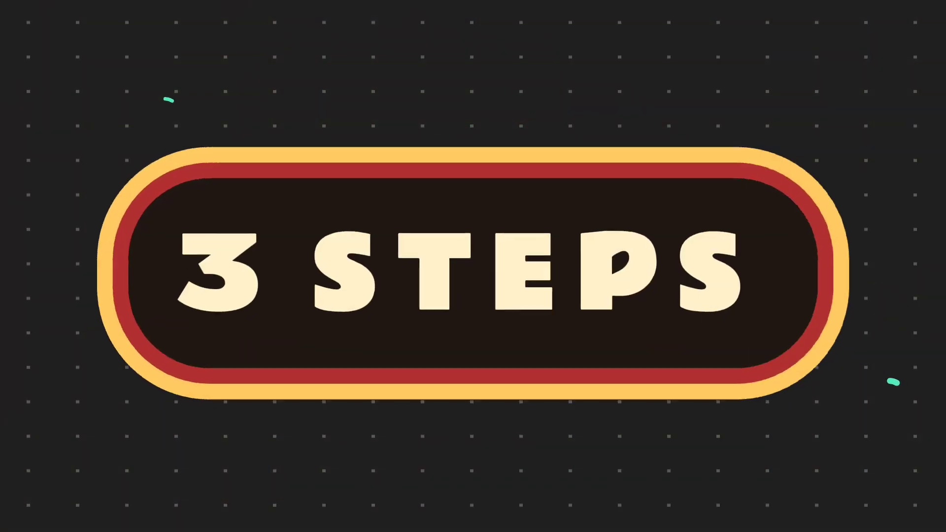